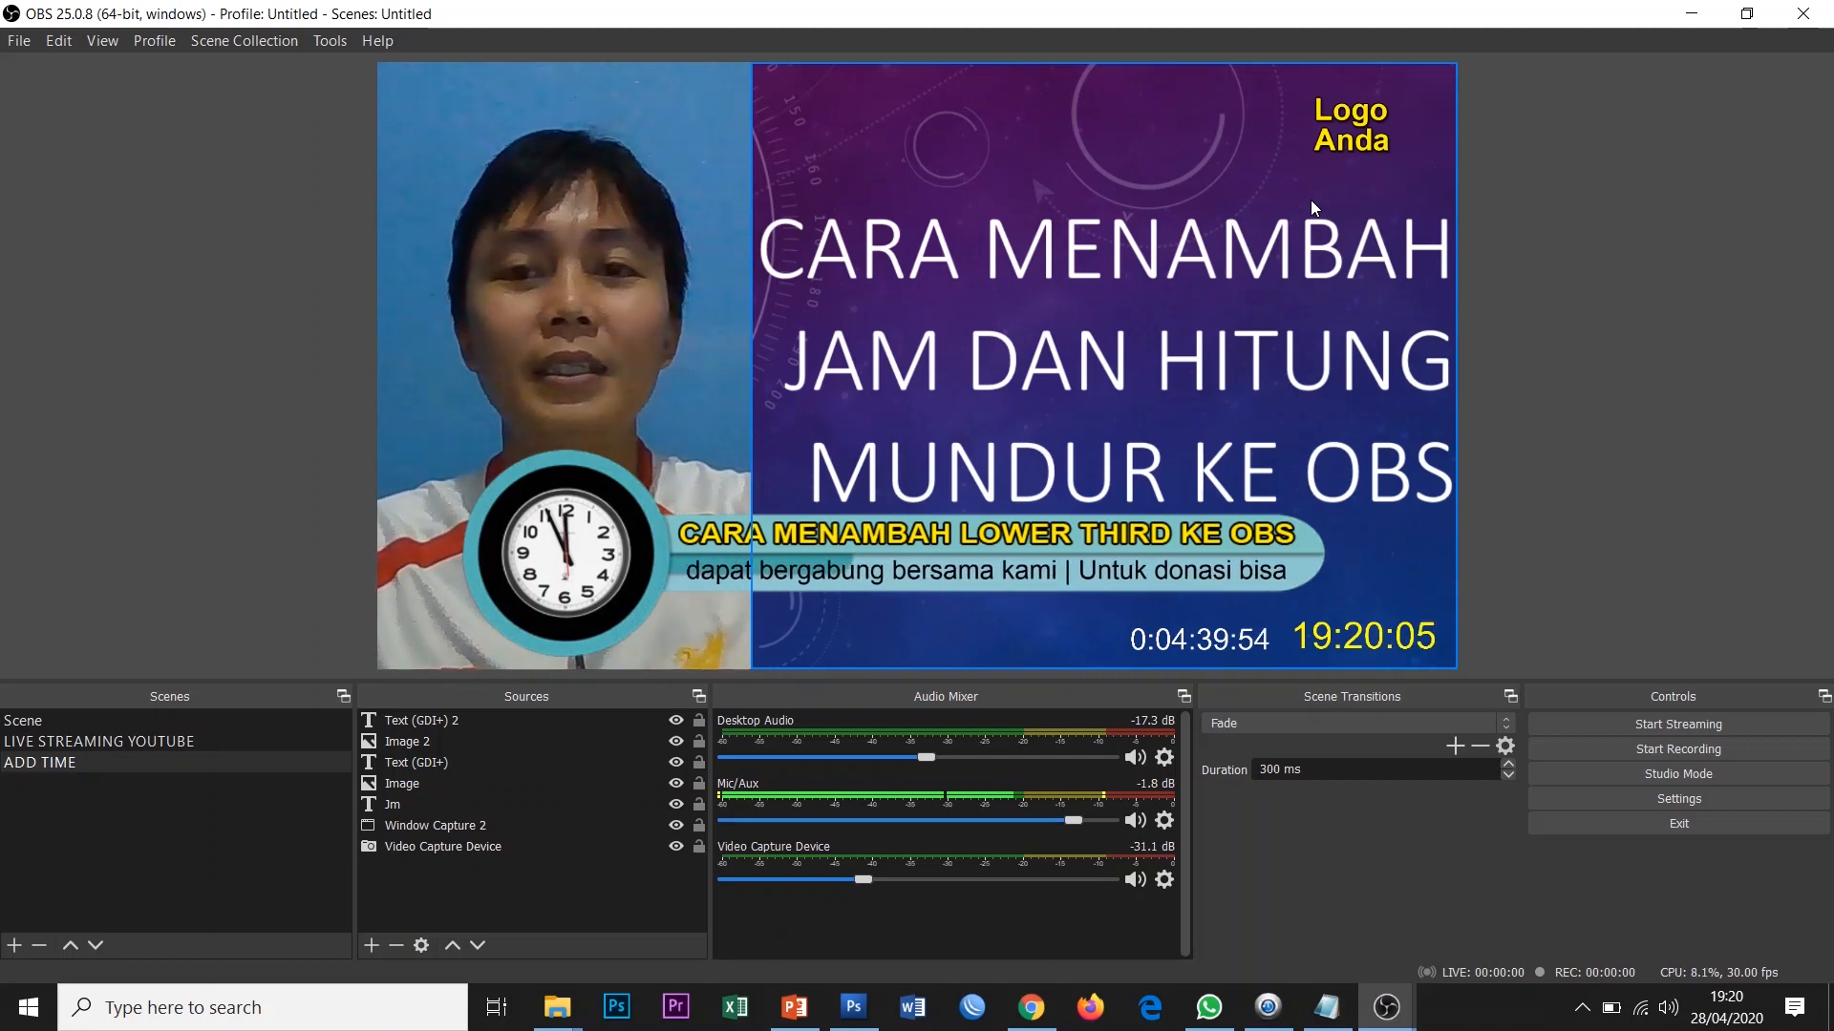
Examine the finished scene's overlays: the logo, presentation capture, lower third with running text, clock, countdown and webcam picture.
{"action": "left_click", "coordinate": [1678, 263]}
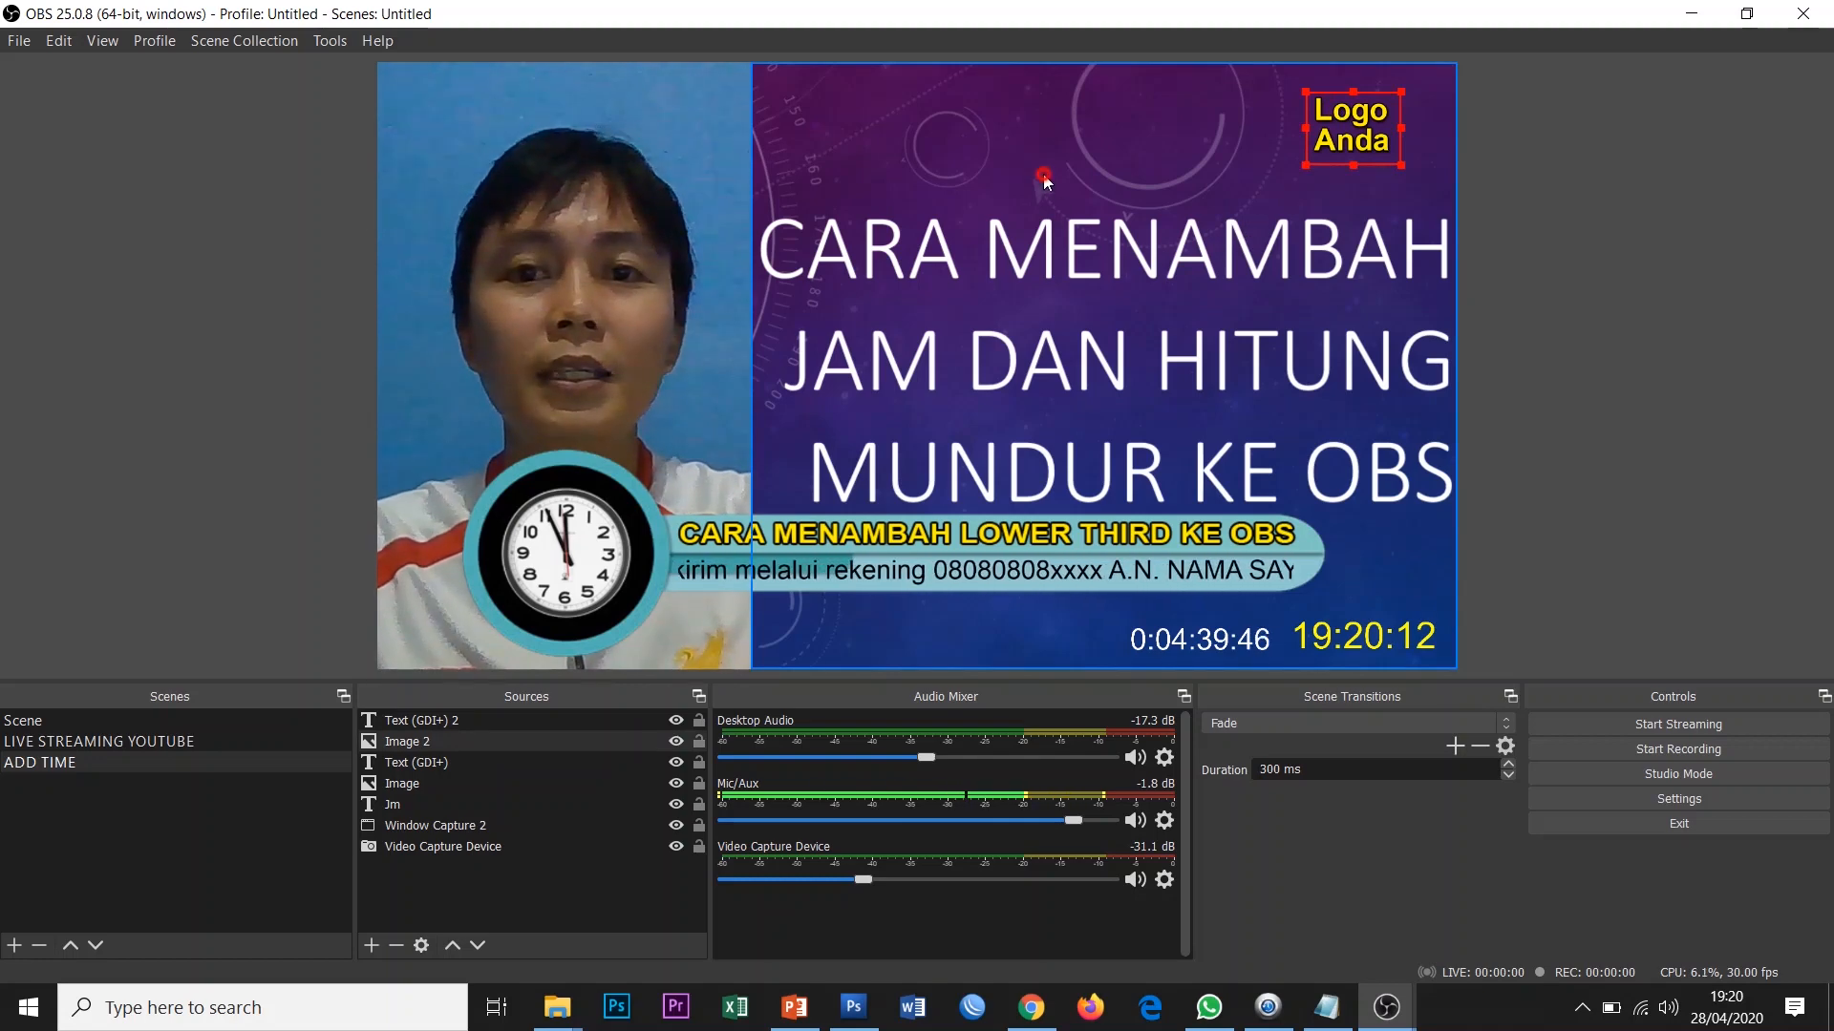
{"action": "left_click", "coordinate": [1120, 199]}
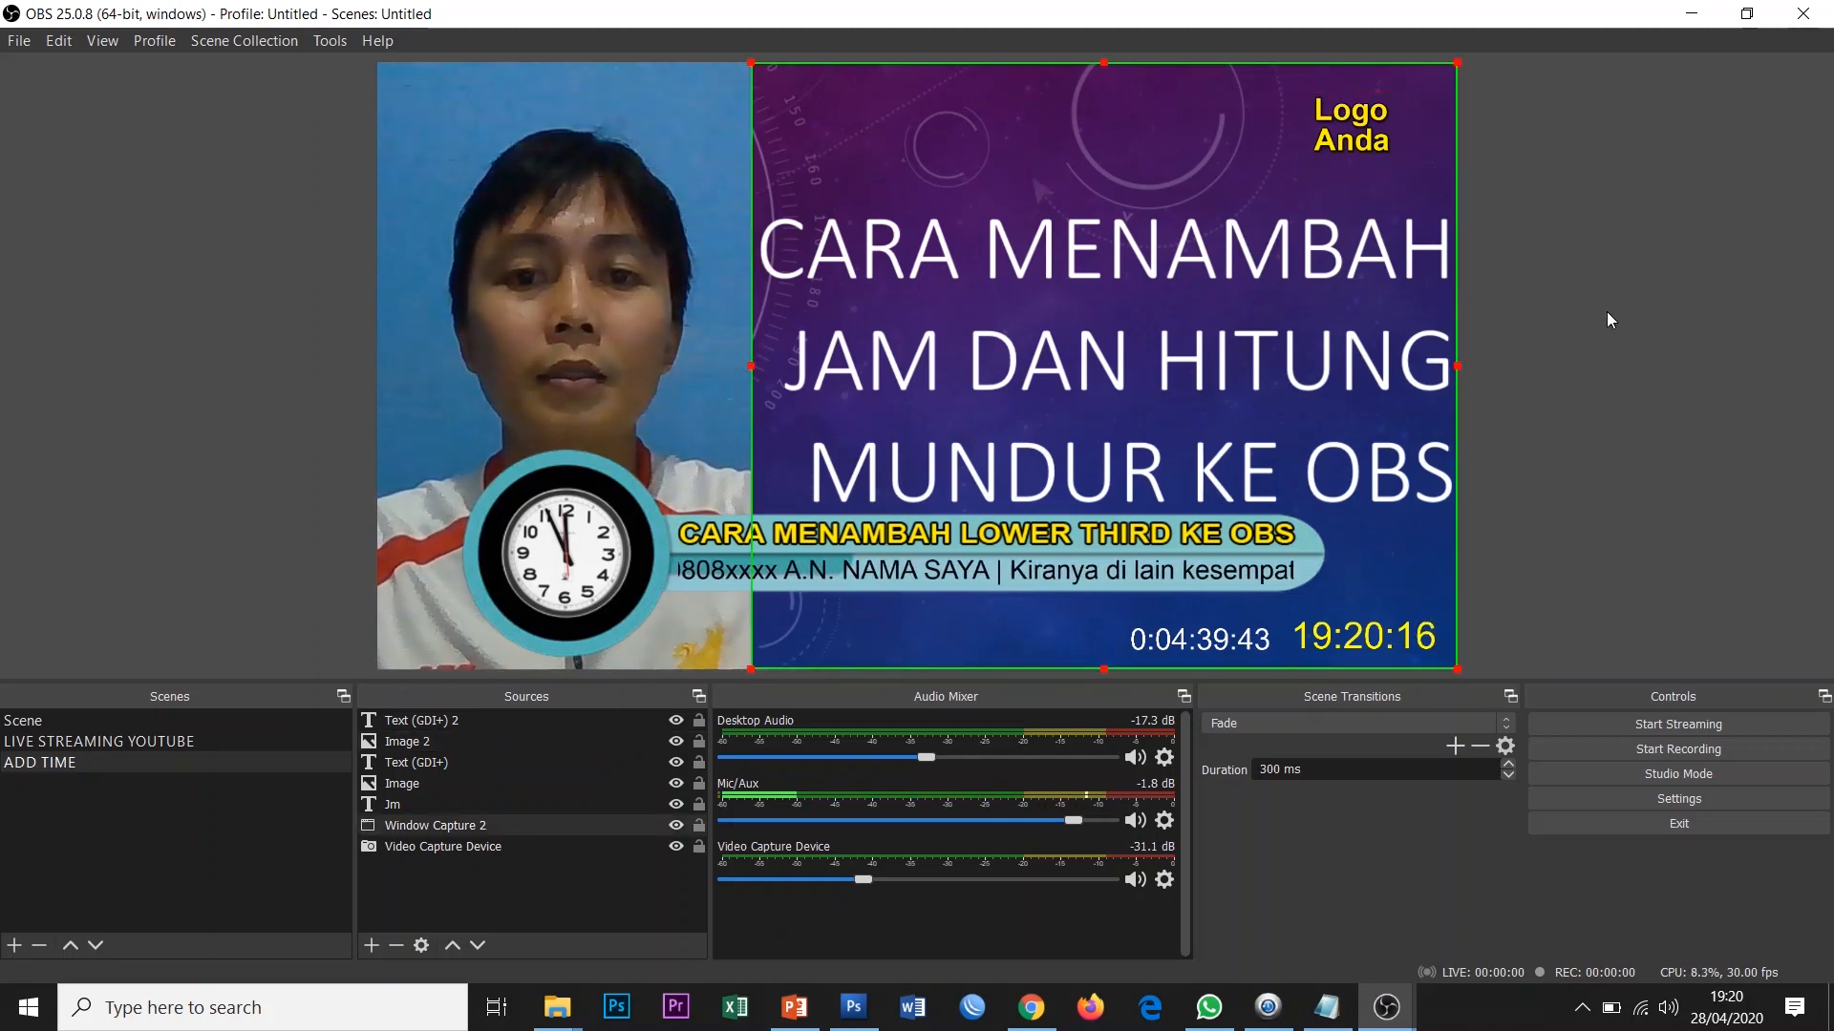
{"action": "left_click", "coordinate": [697, 547]}
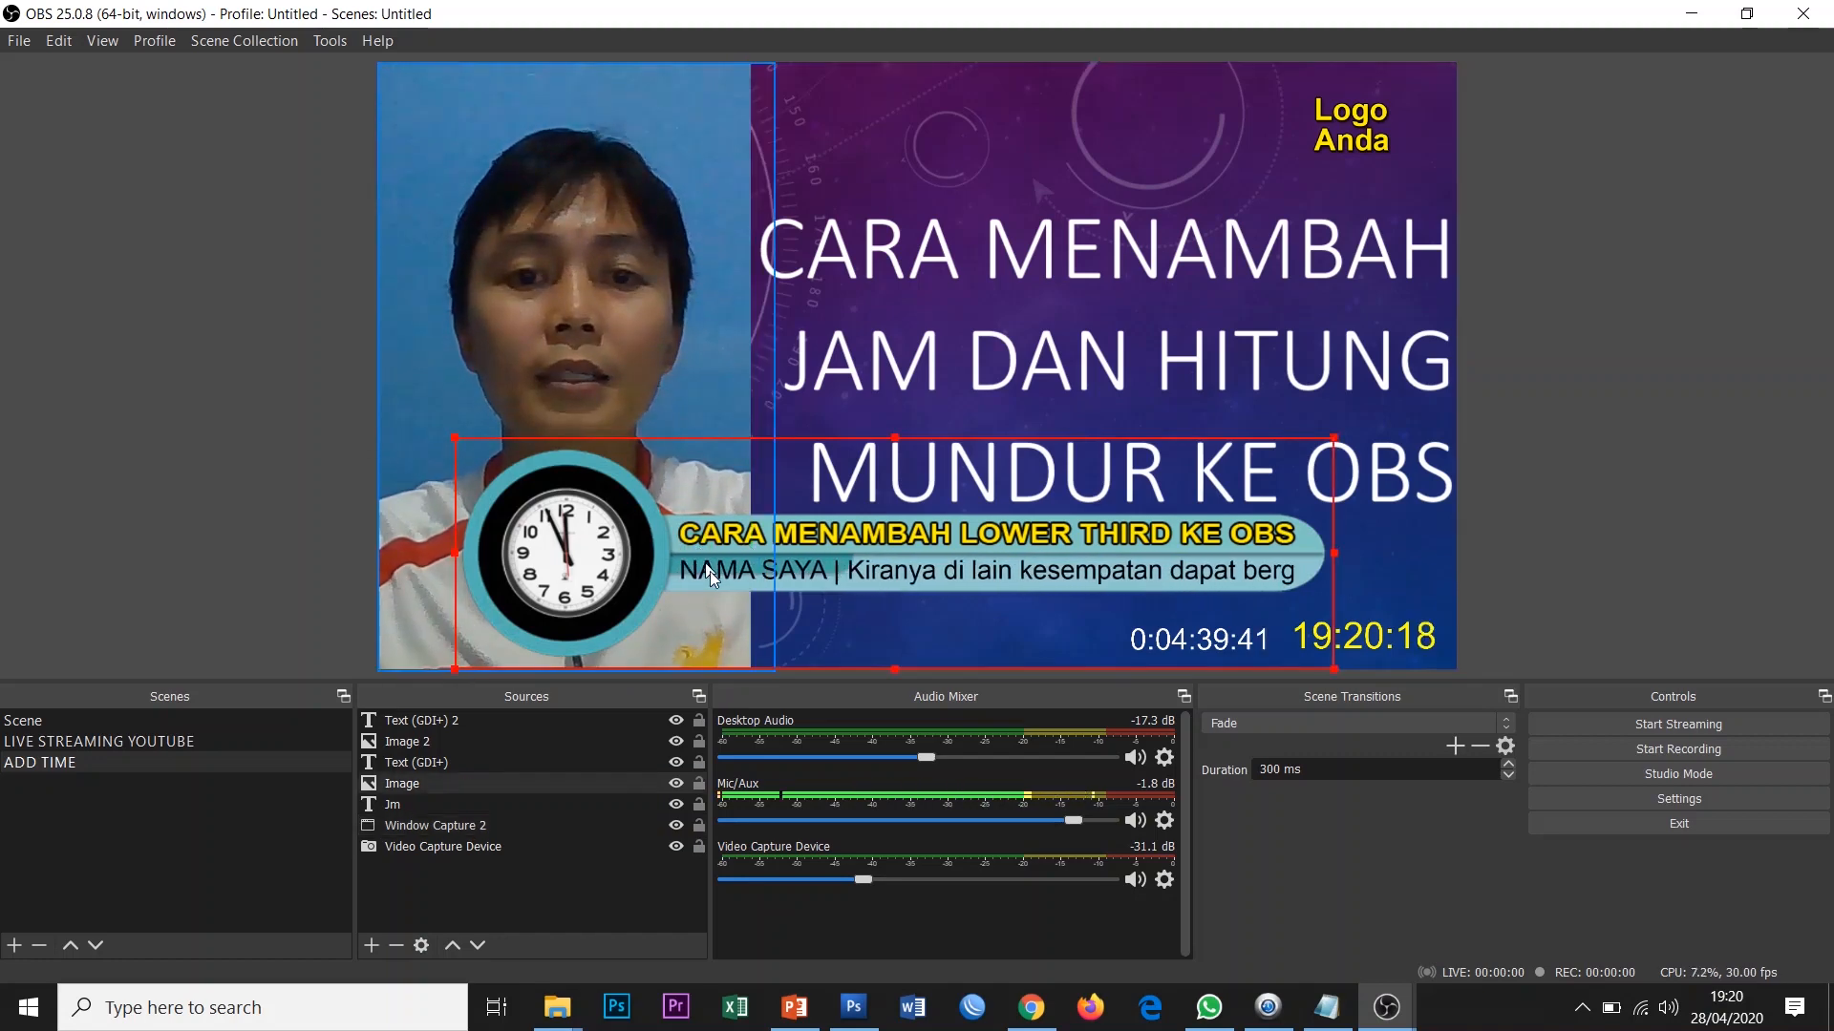
{"action": "left_click", "coordinate": [708, 571]}
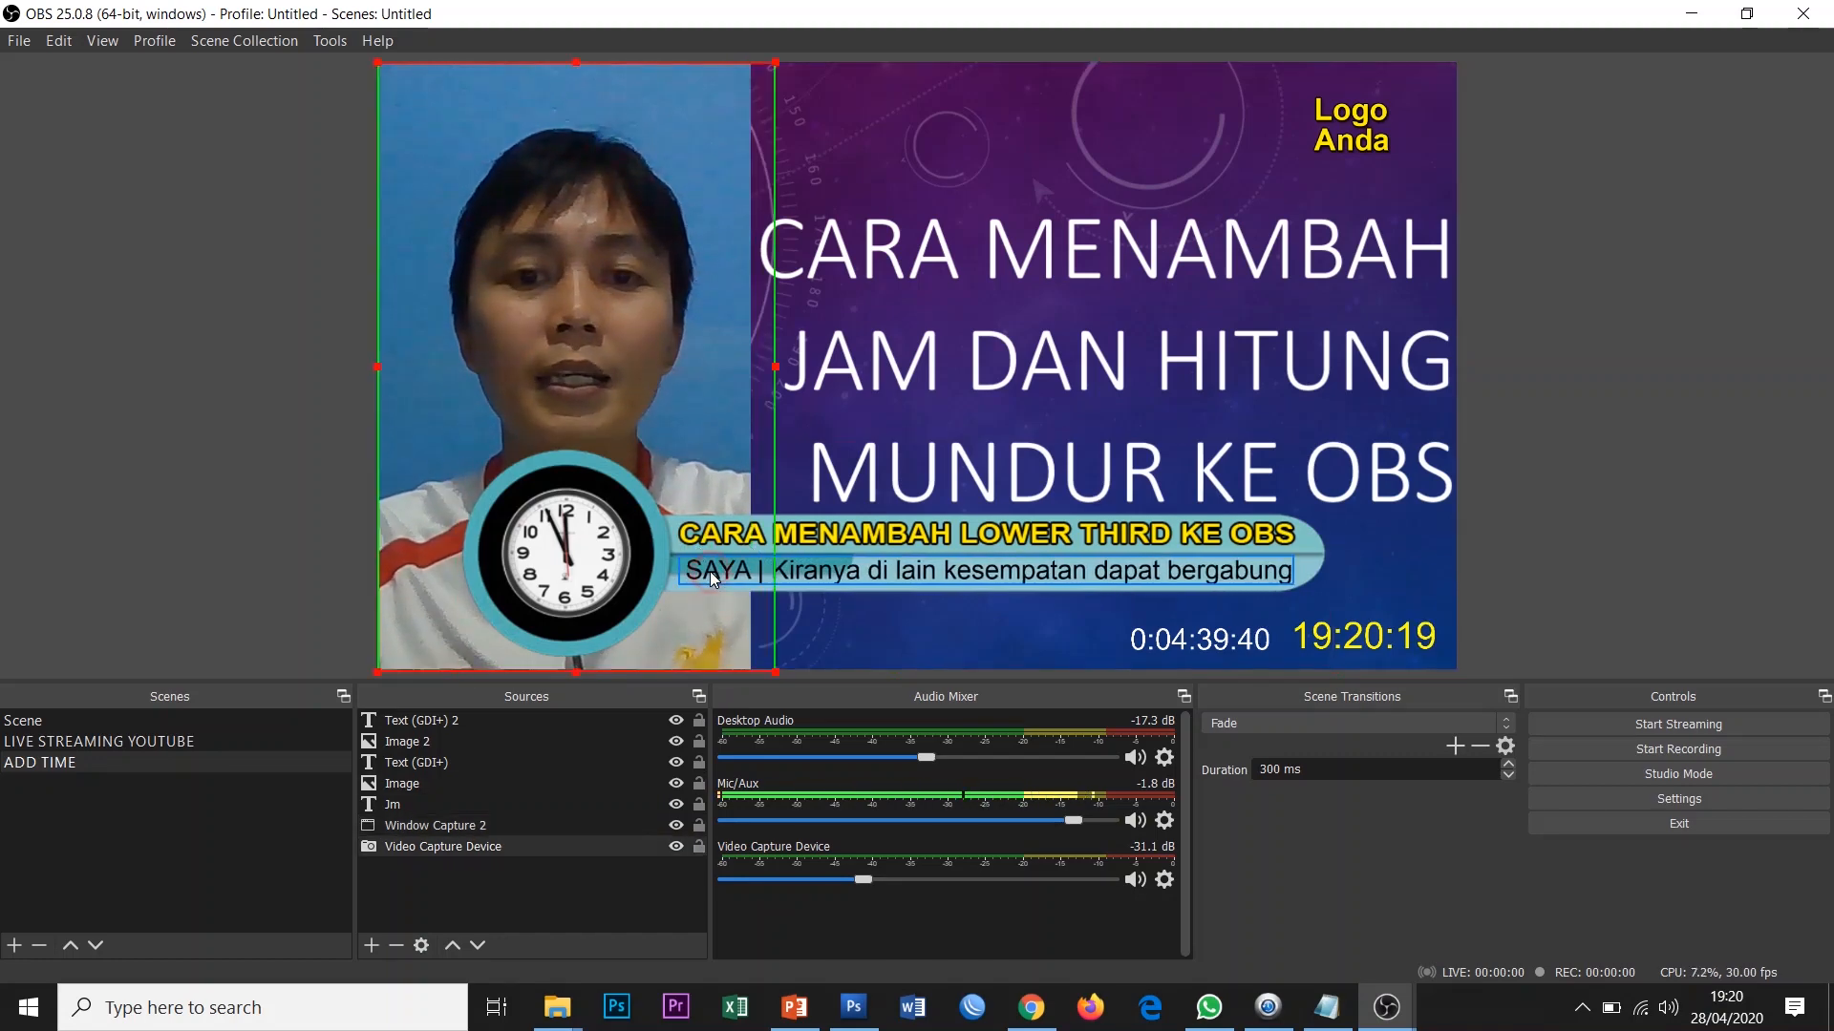
{"action": "left_click", "coordinate": [1396, 648]}
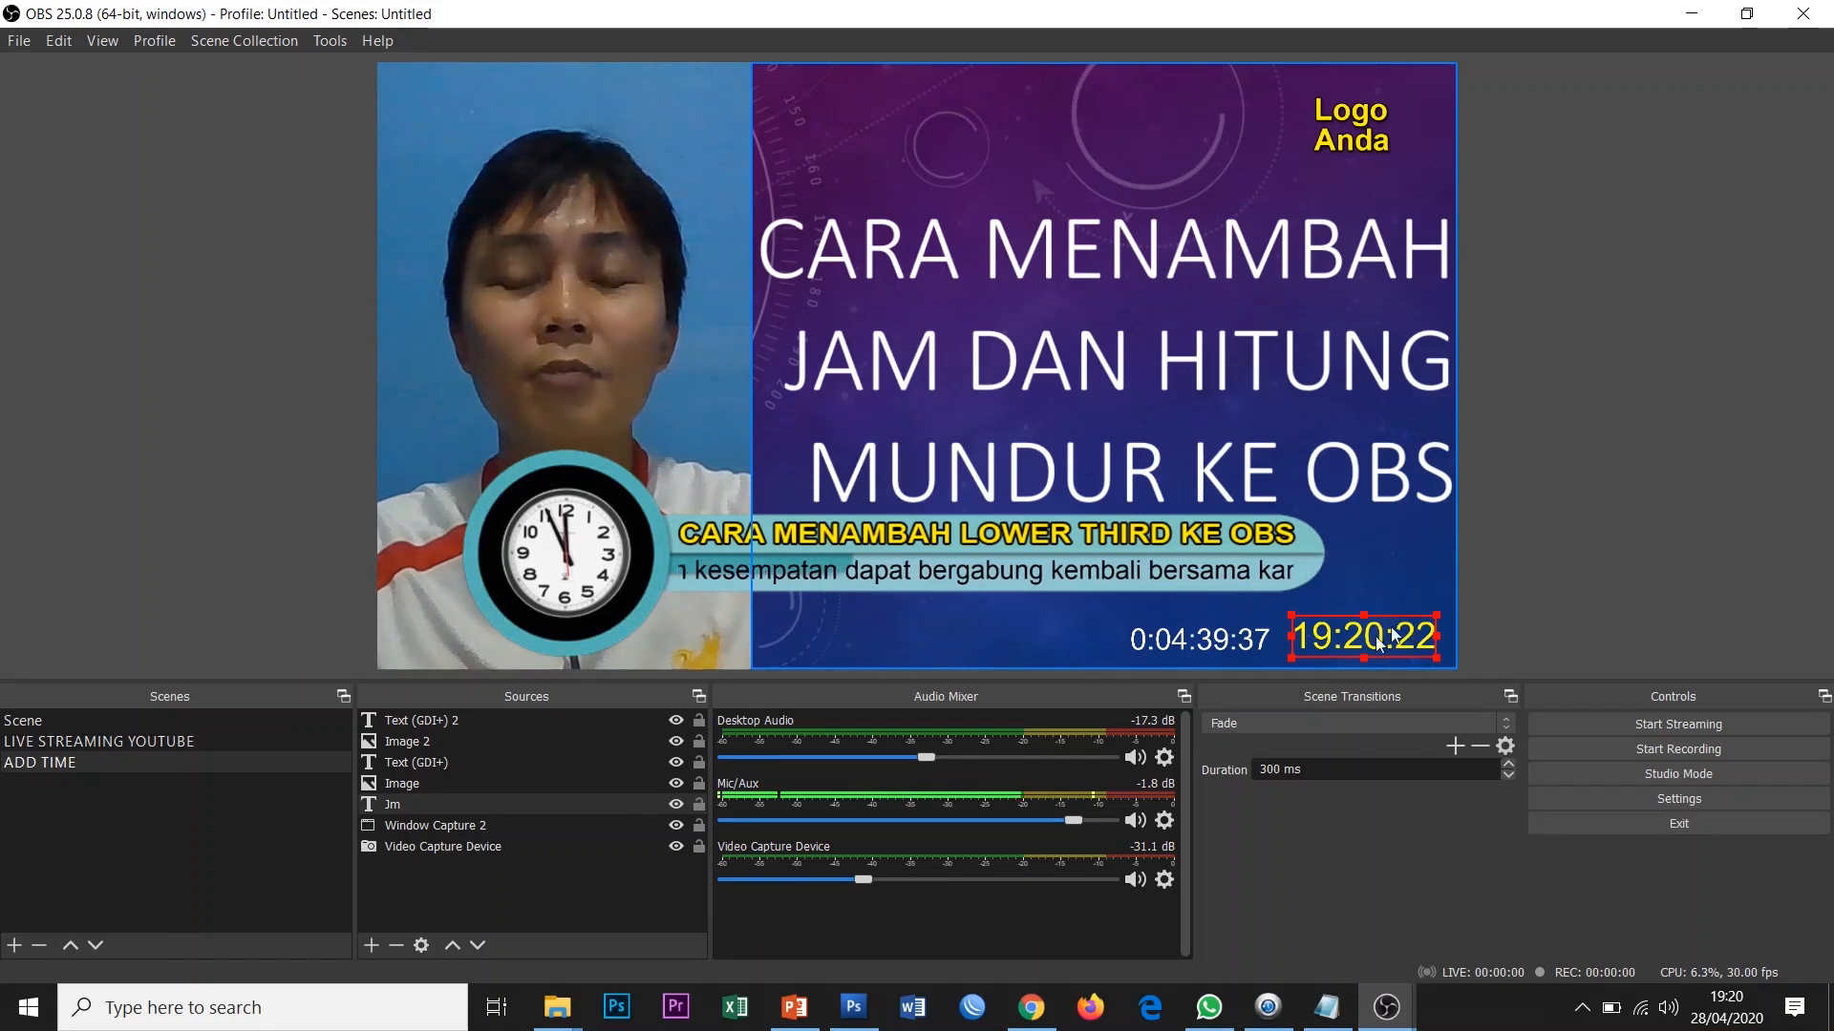
{"action": "left_click", "coordinate": [1211, 646]}
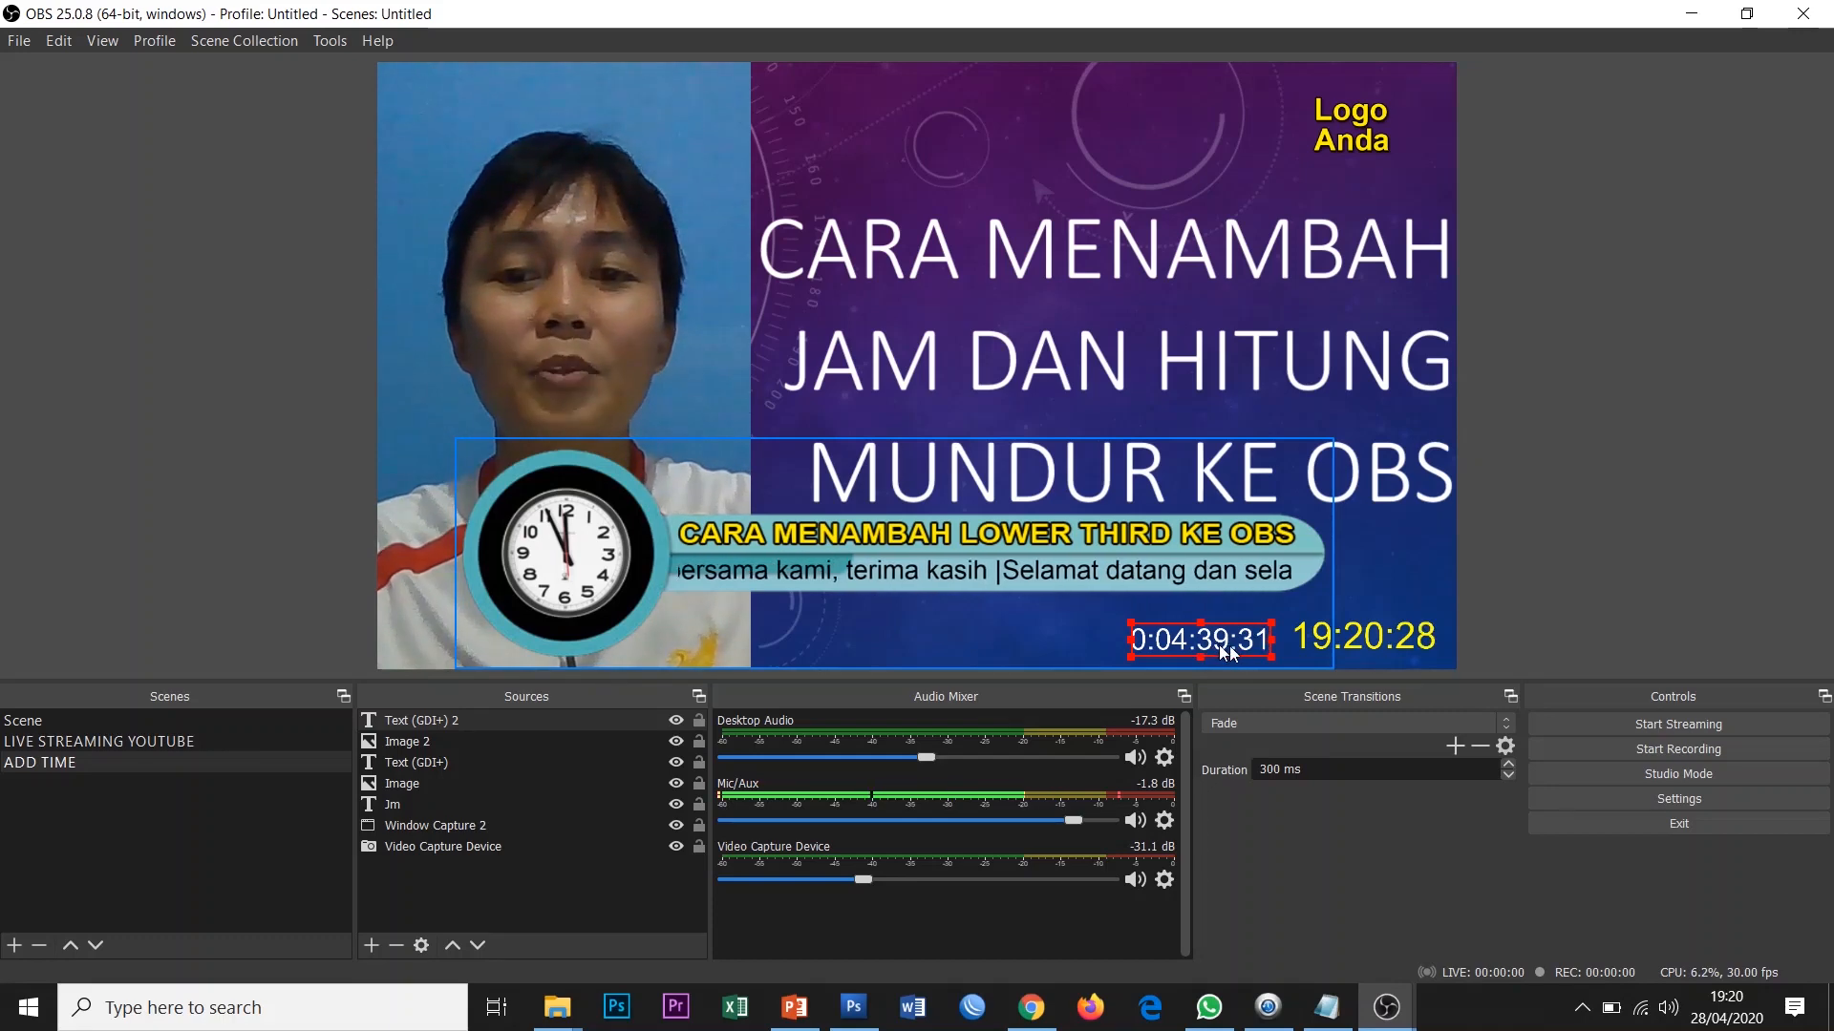
{"action": "left_click", "coordinate": [1614, 560]}
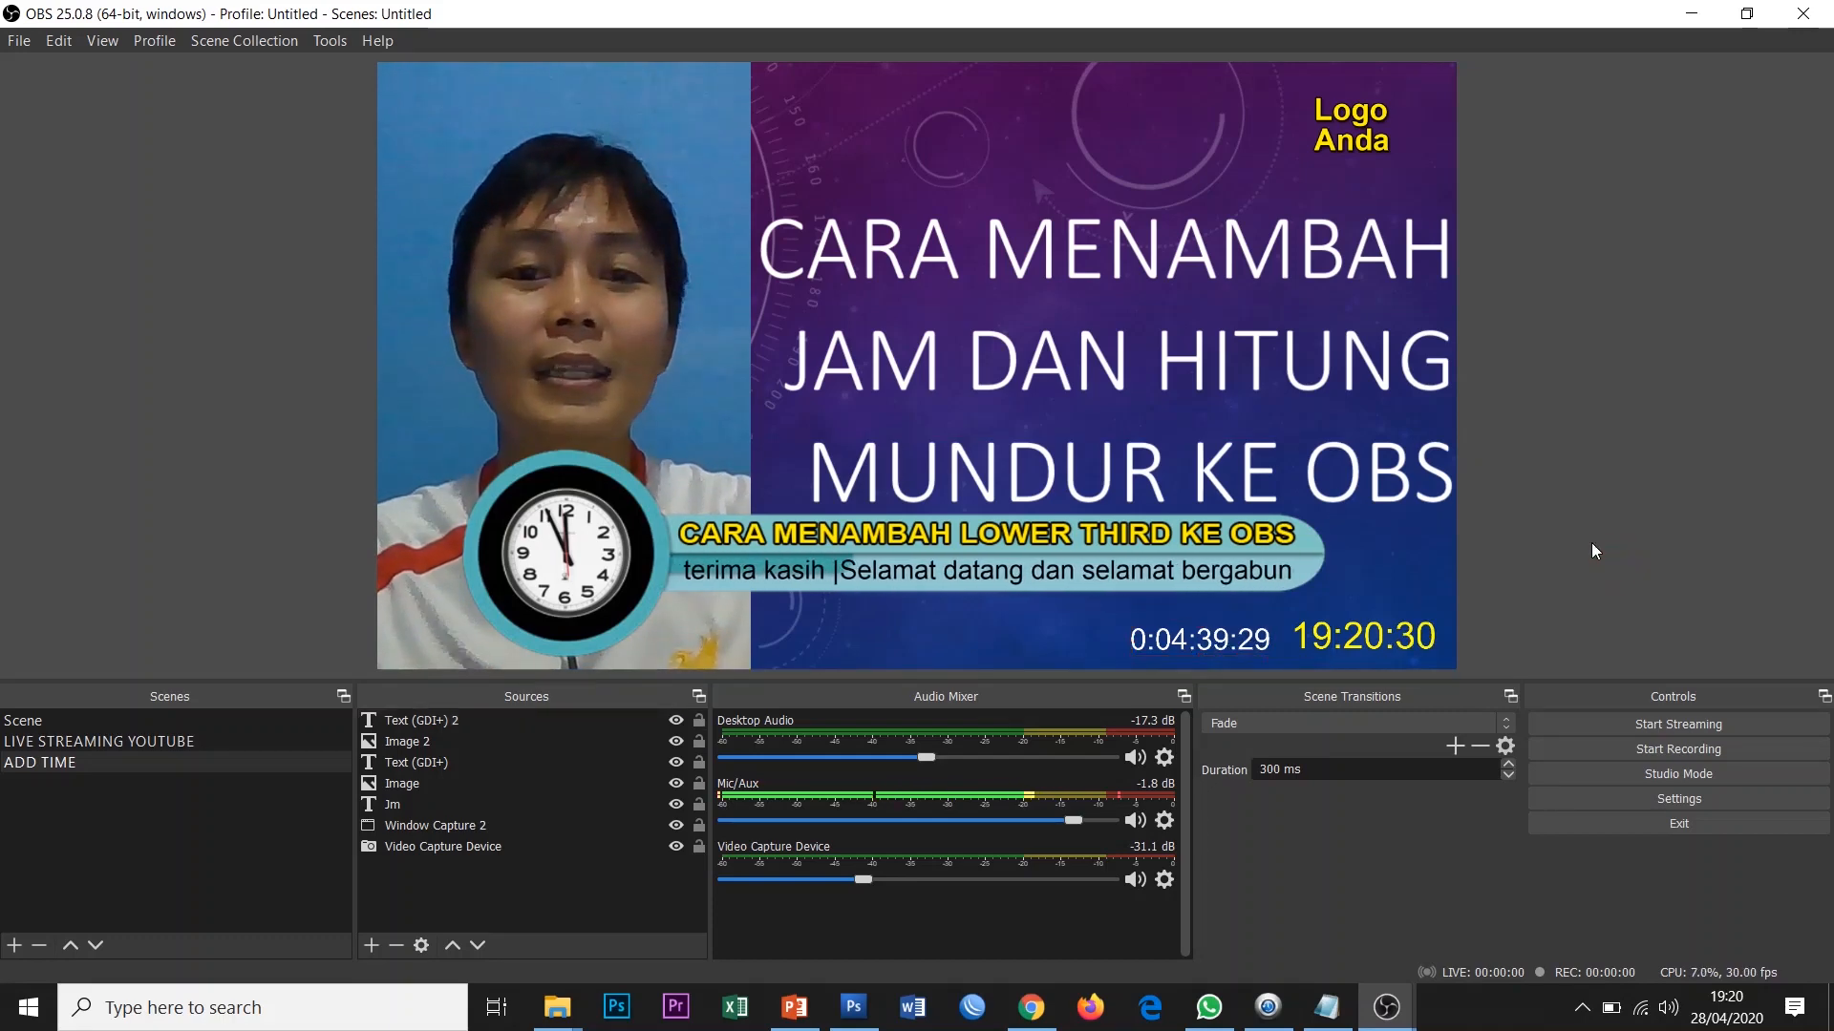
{"action": "left_click", "coordinate": [533, 177]}
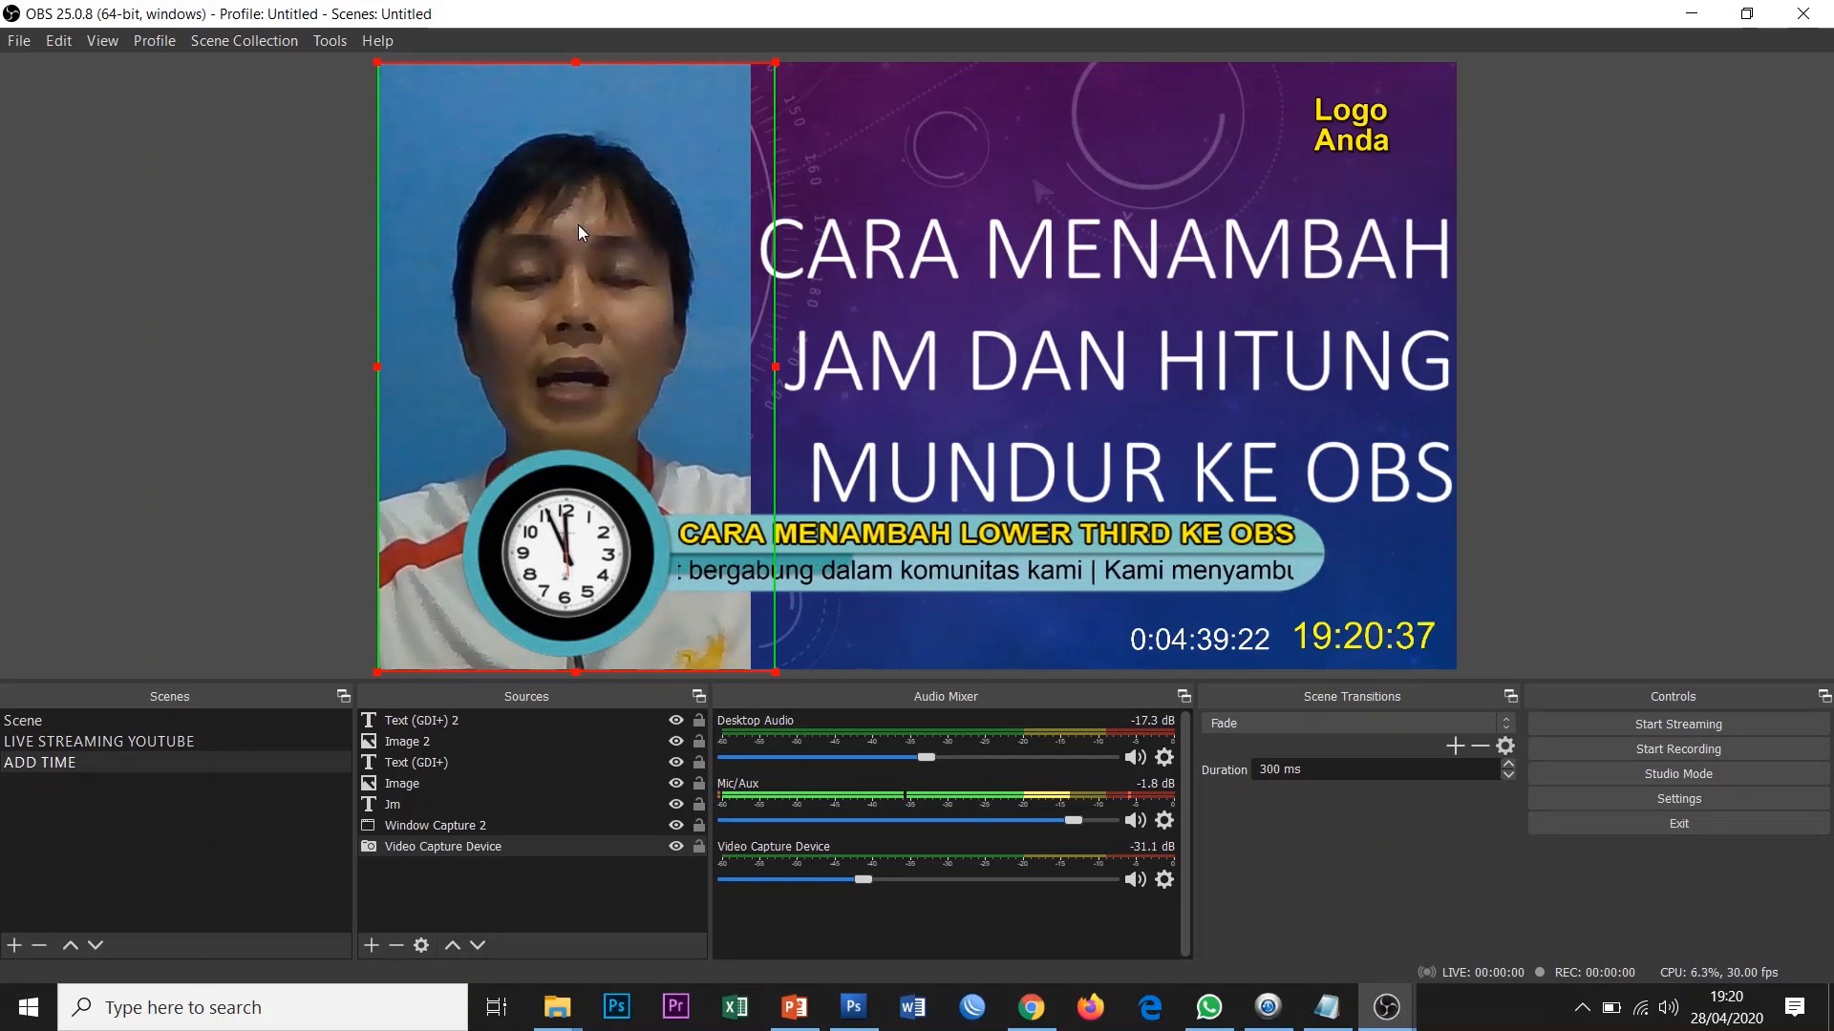
{"action": "left_click", "coordinate": [212, 174]}
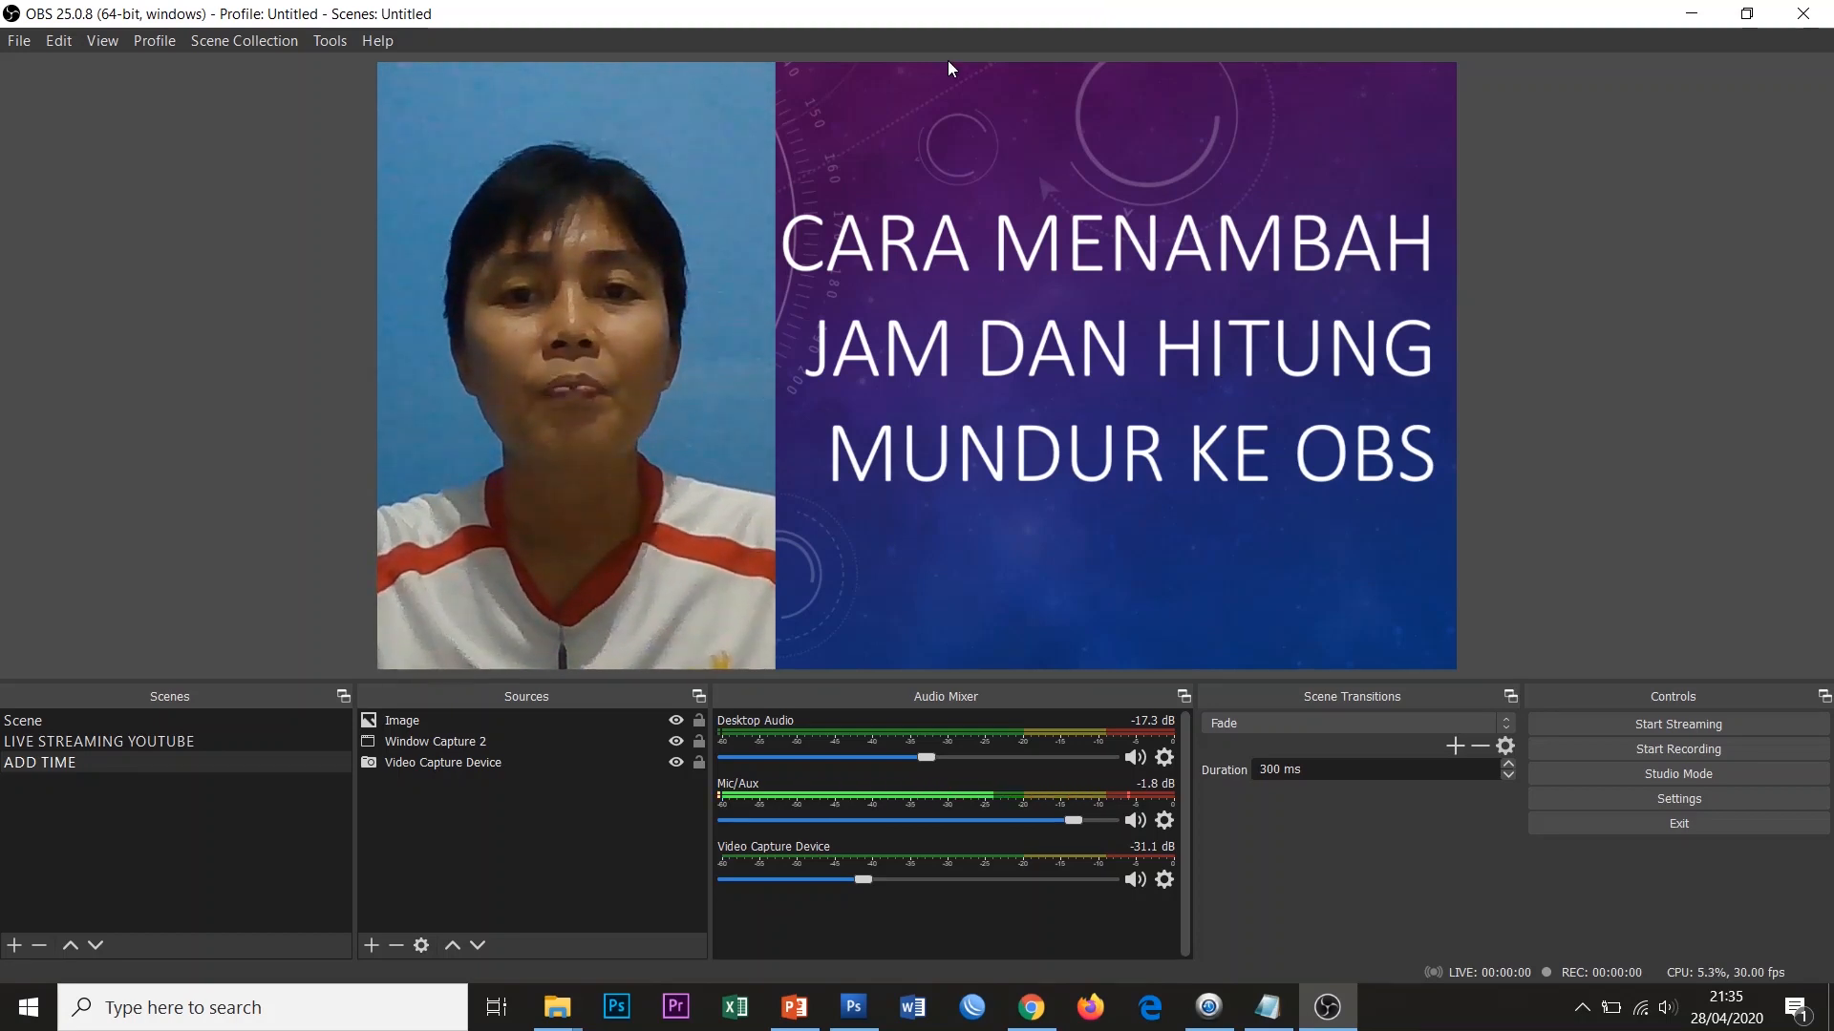
{"action": "left_click", "coordinate": [700, 515]}
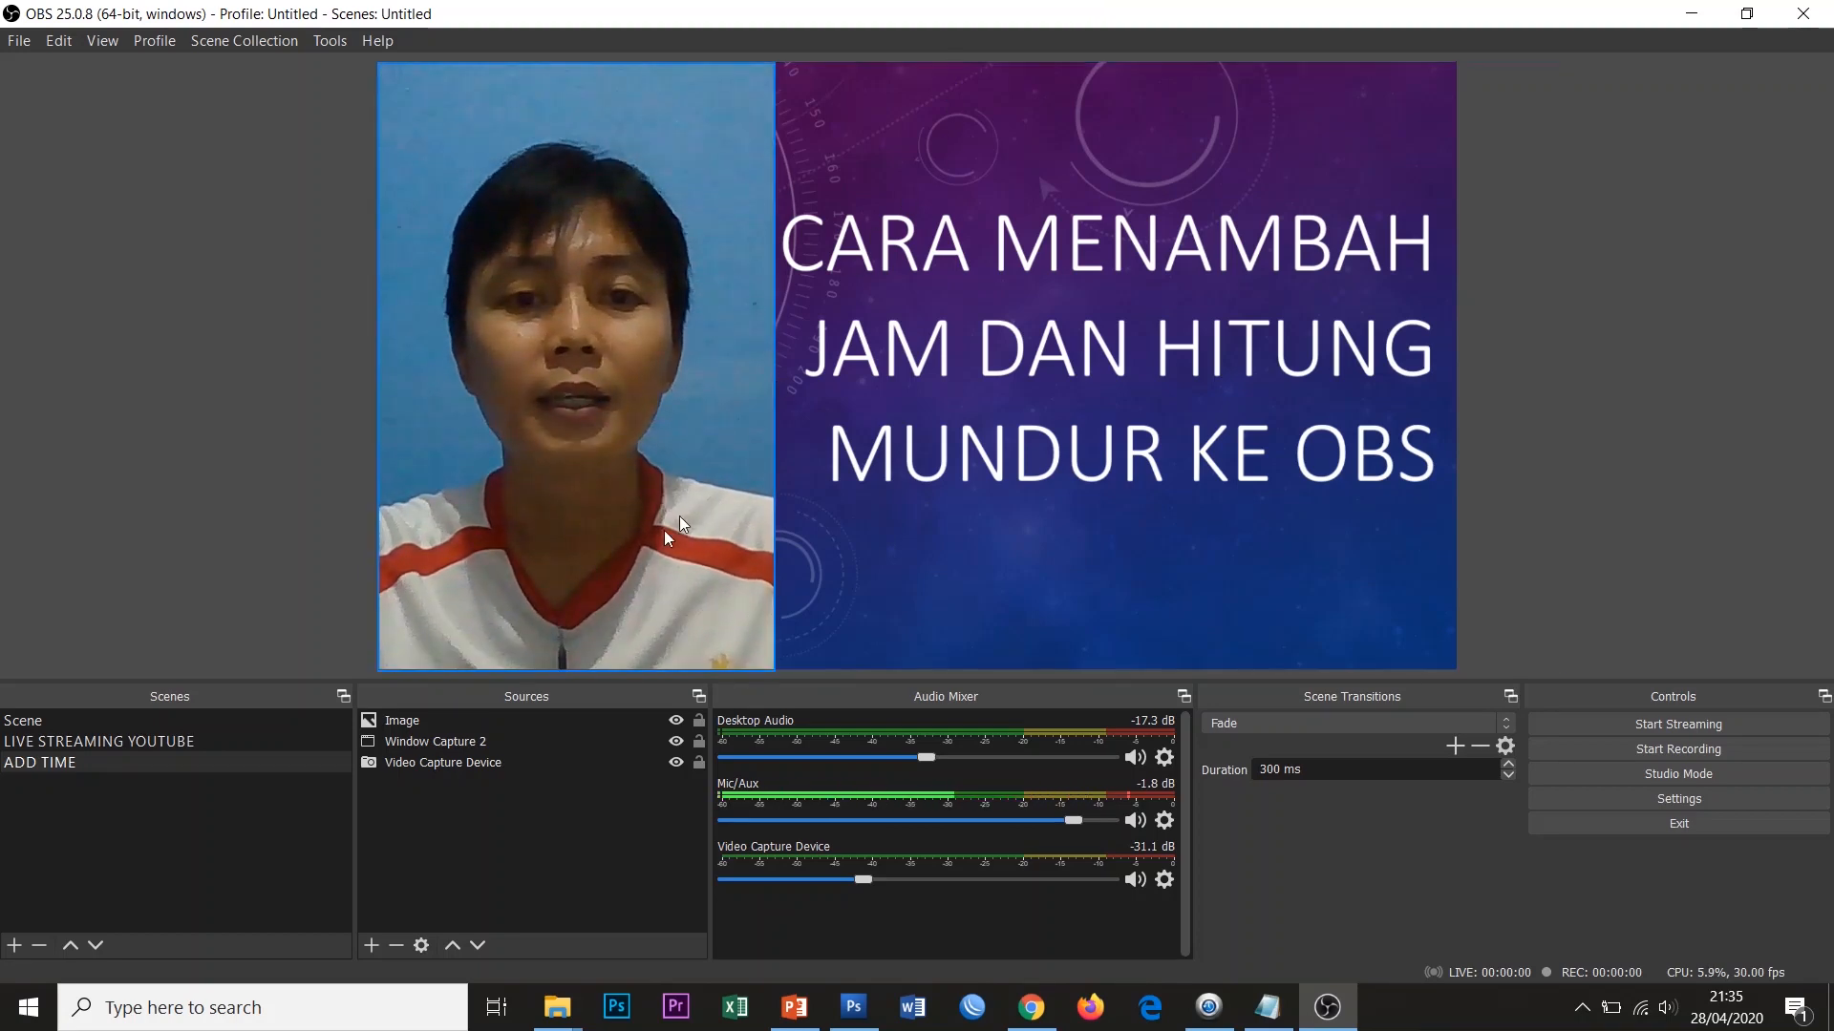
{"action": "left_click", "coordinate": [1060, 628]}
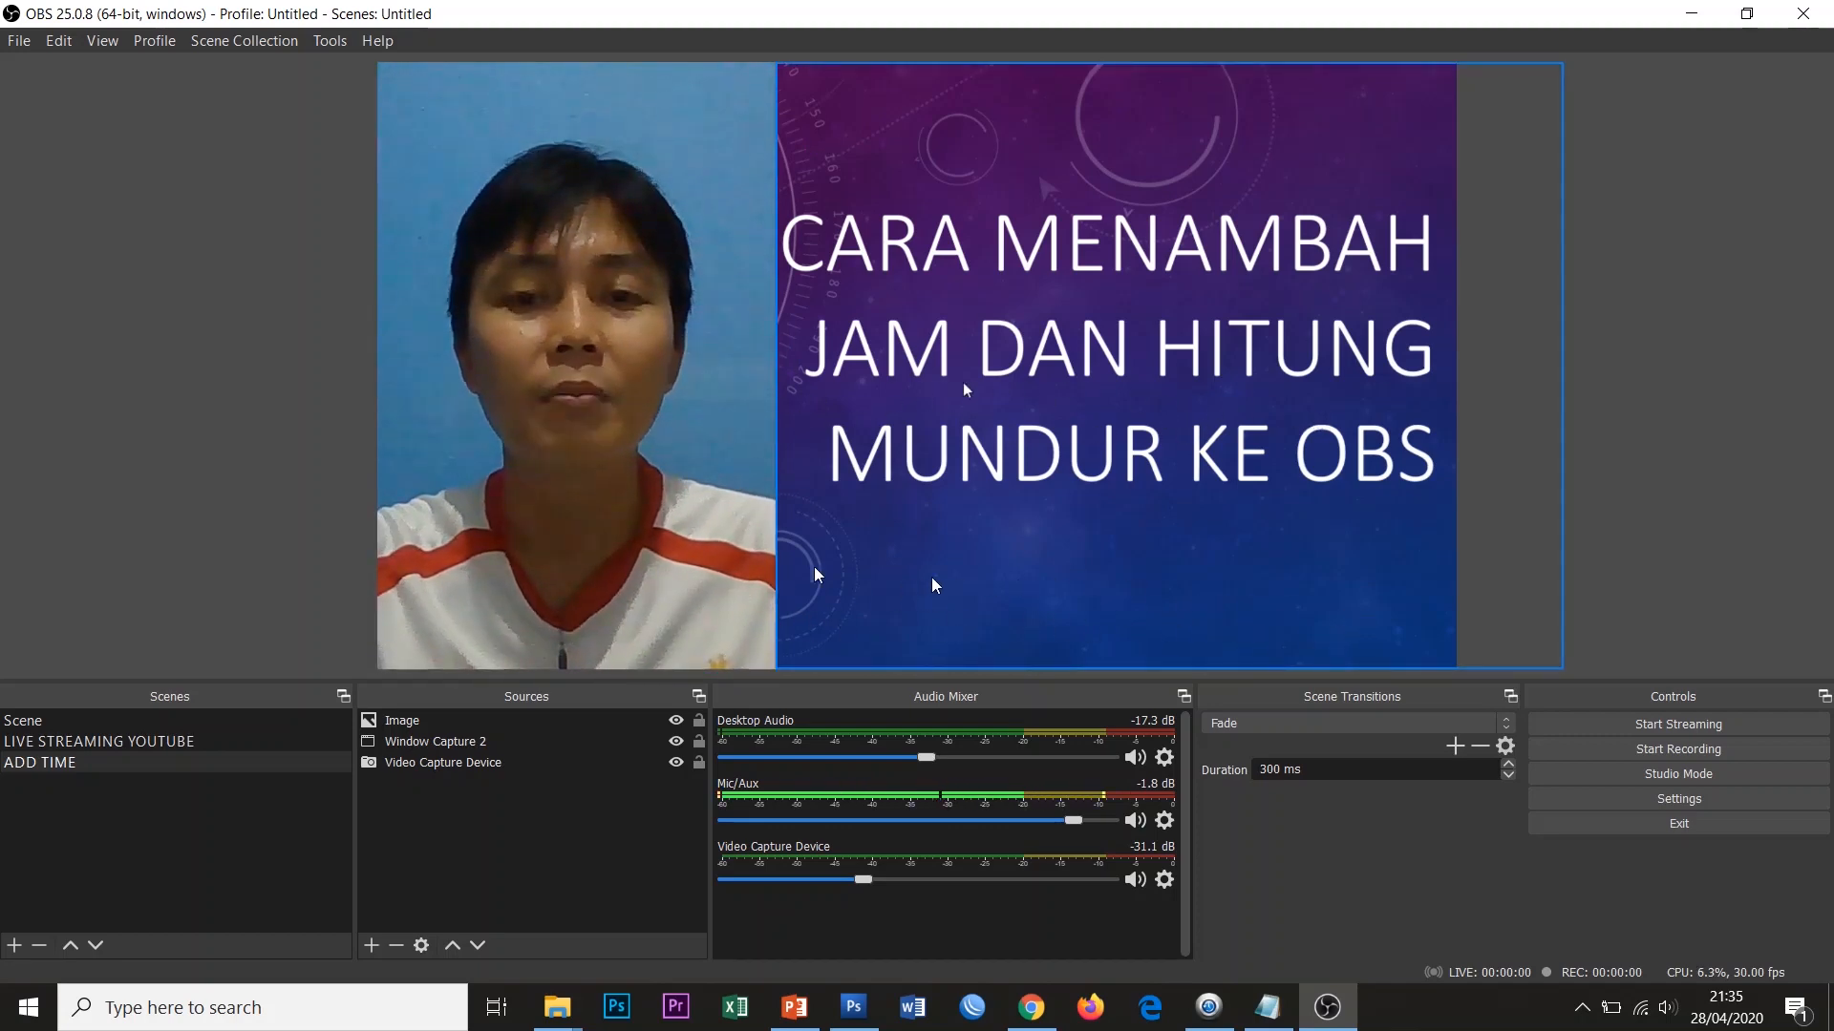
{"action": "left_click", "coordinate": [666, 578]}
{"action": "left_click", "coordinate": [1005, 583]}
{"action": "left_click", "coordinate": [1681, 548]}
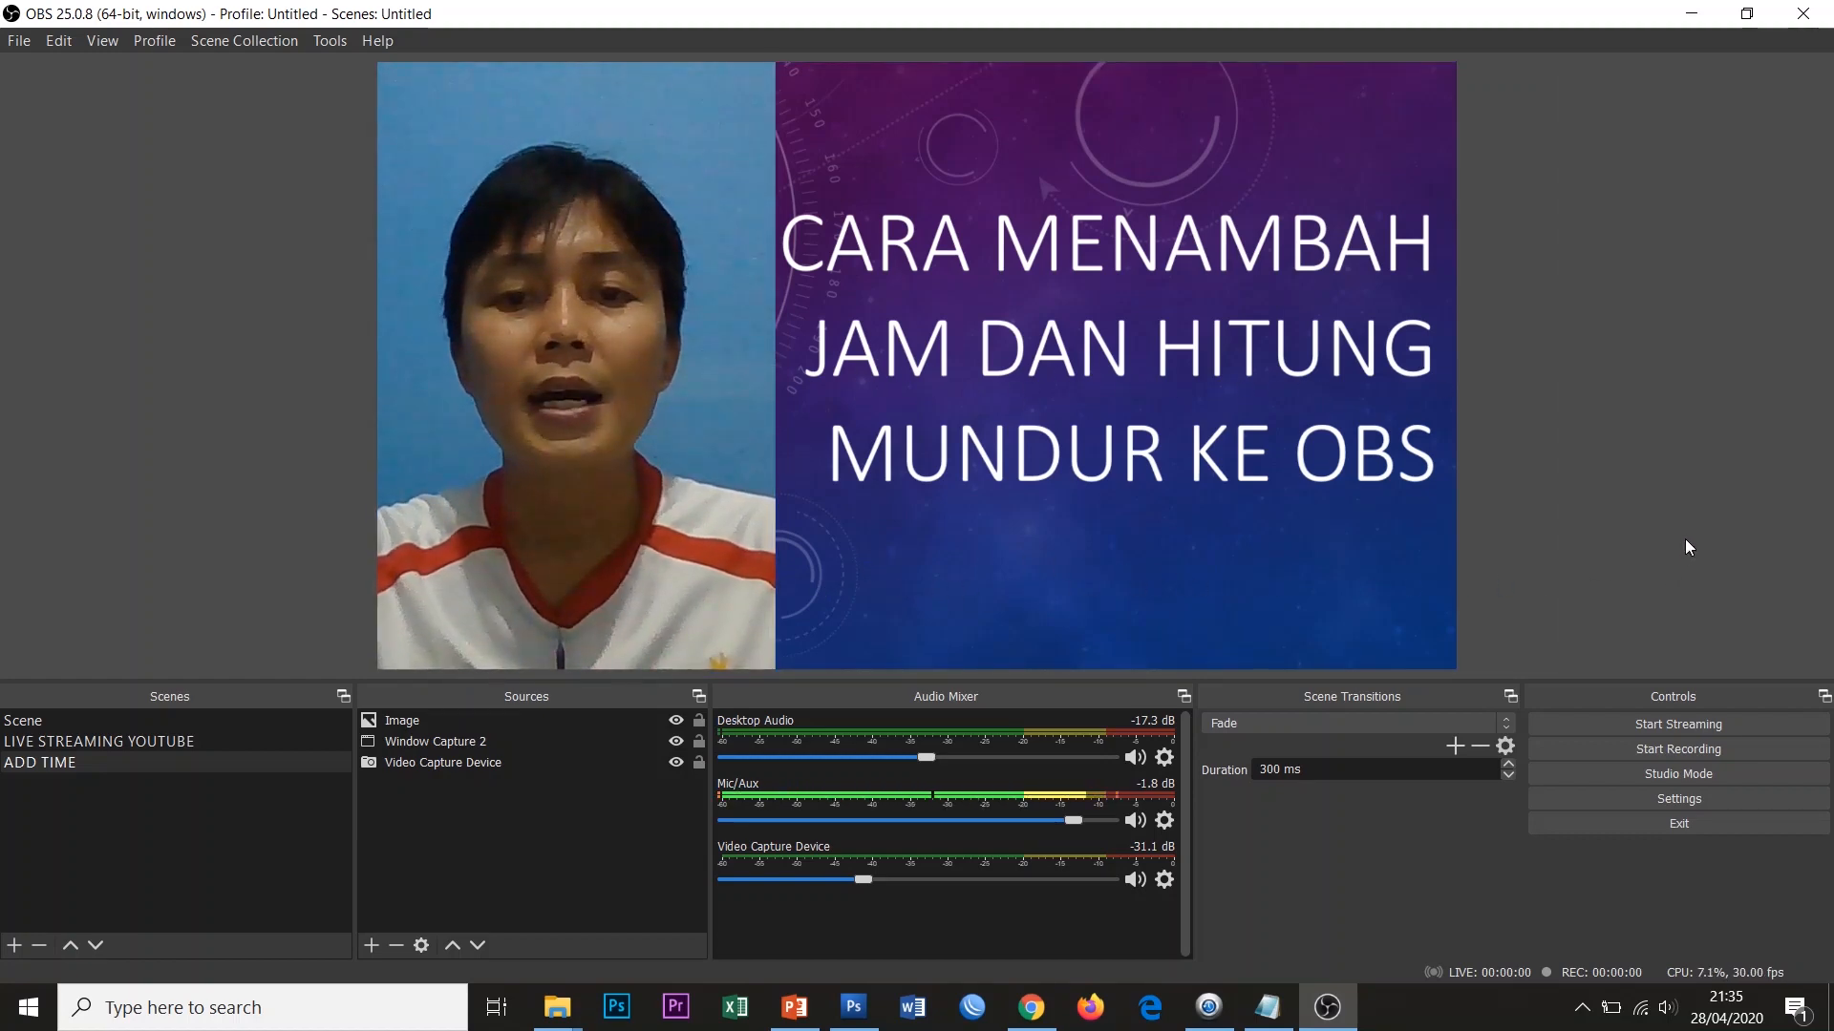
{"action": "left_click", "coordinate": [1130, 525]}
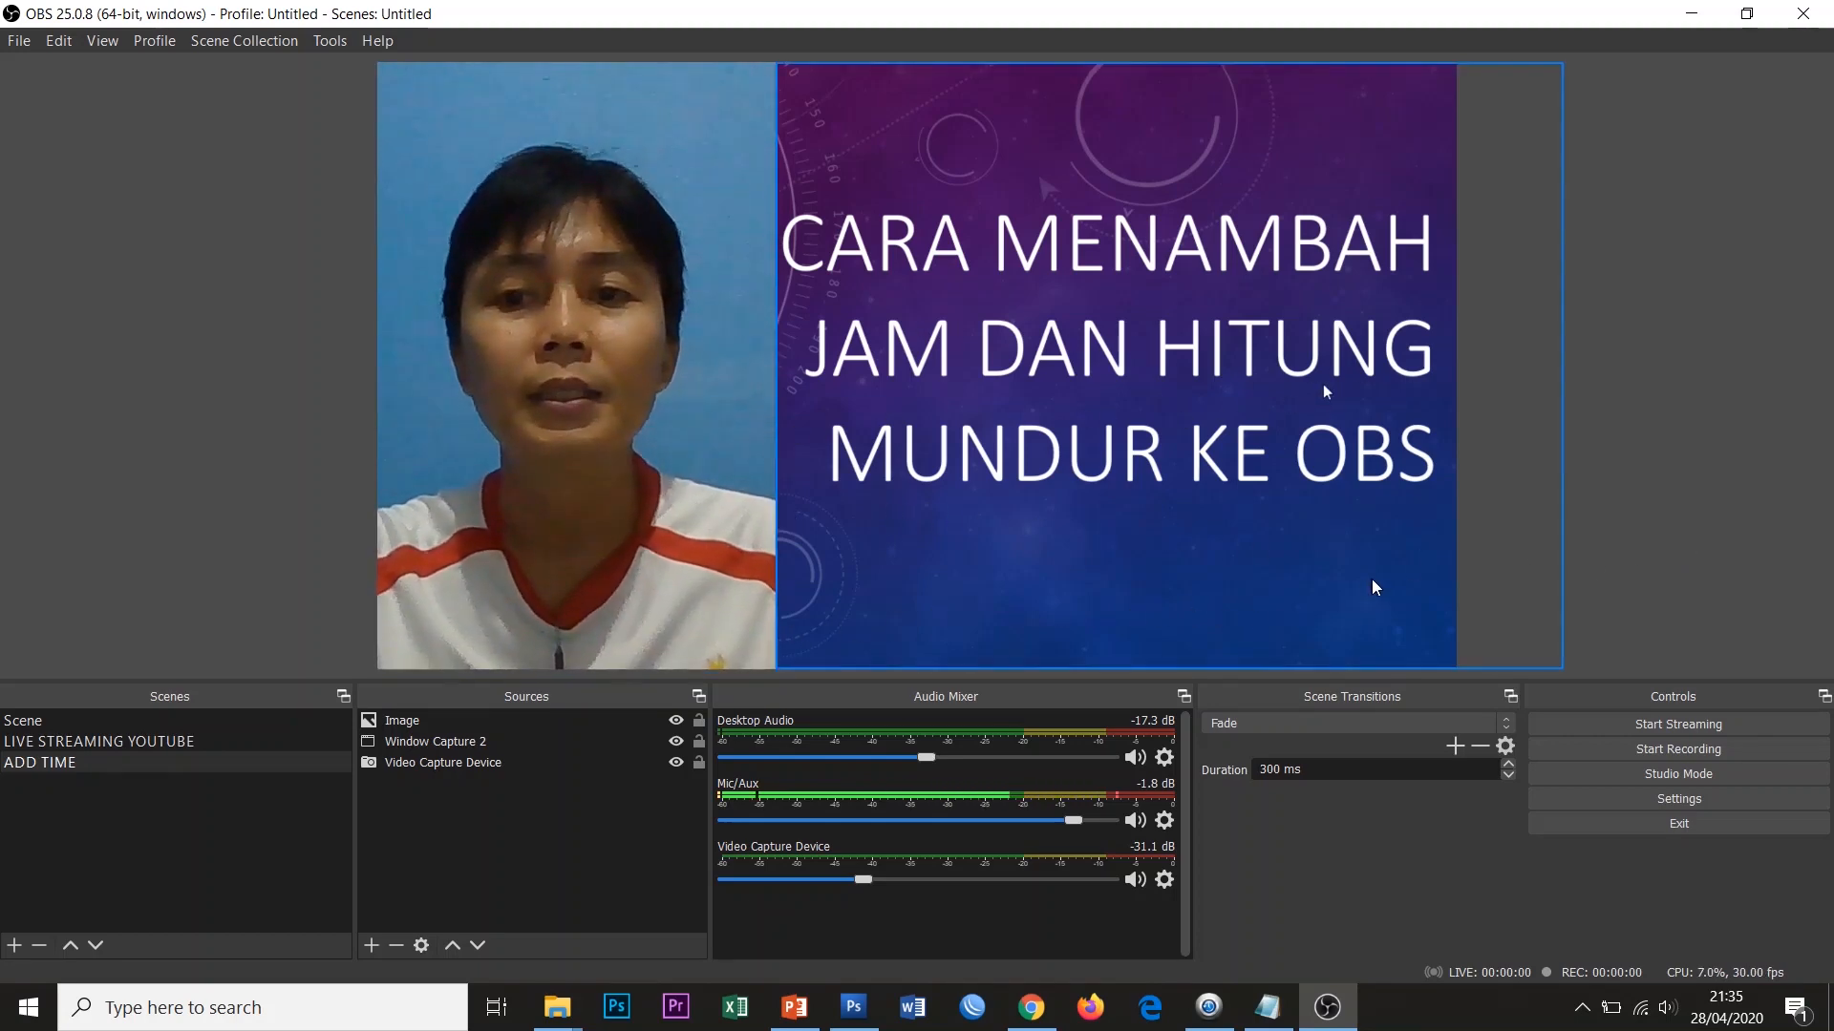
{"action": "left_click", "coordinate": [680, 588]}
{"action": "left_click", "coordinate": [1096, 625]}
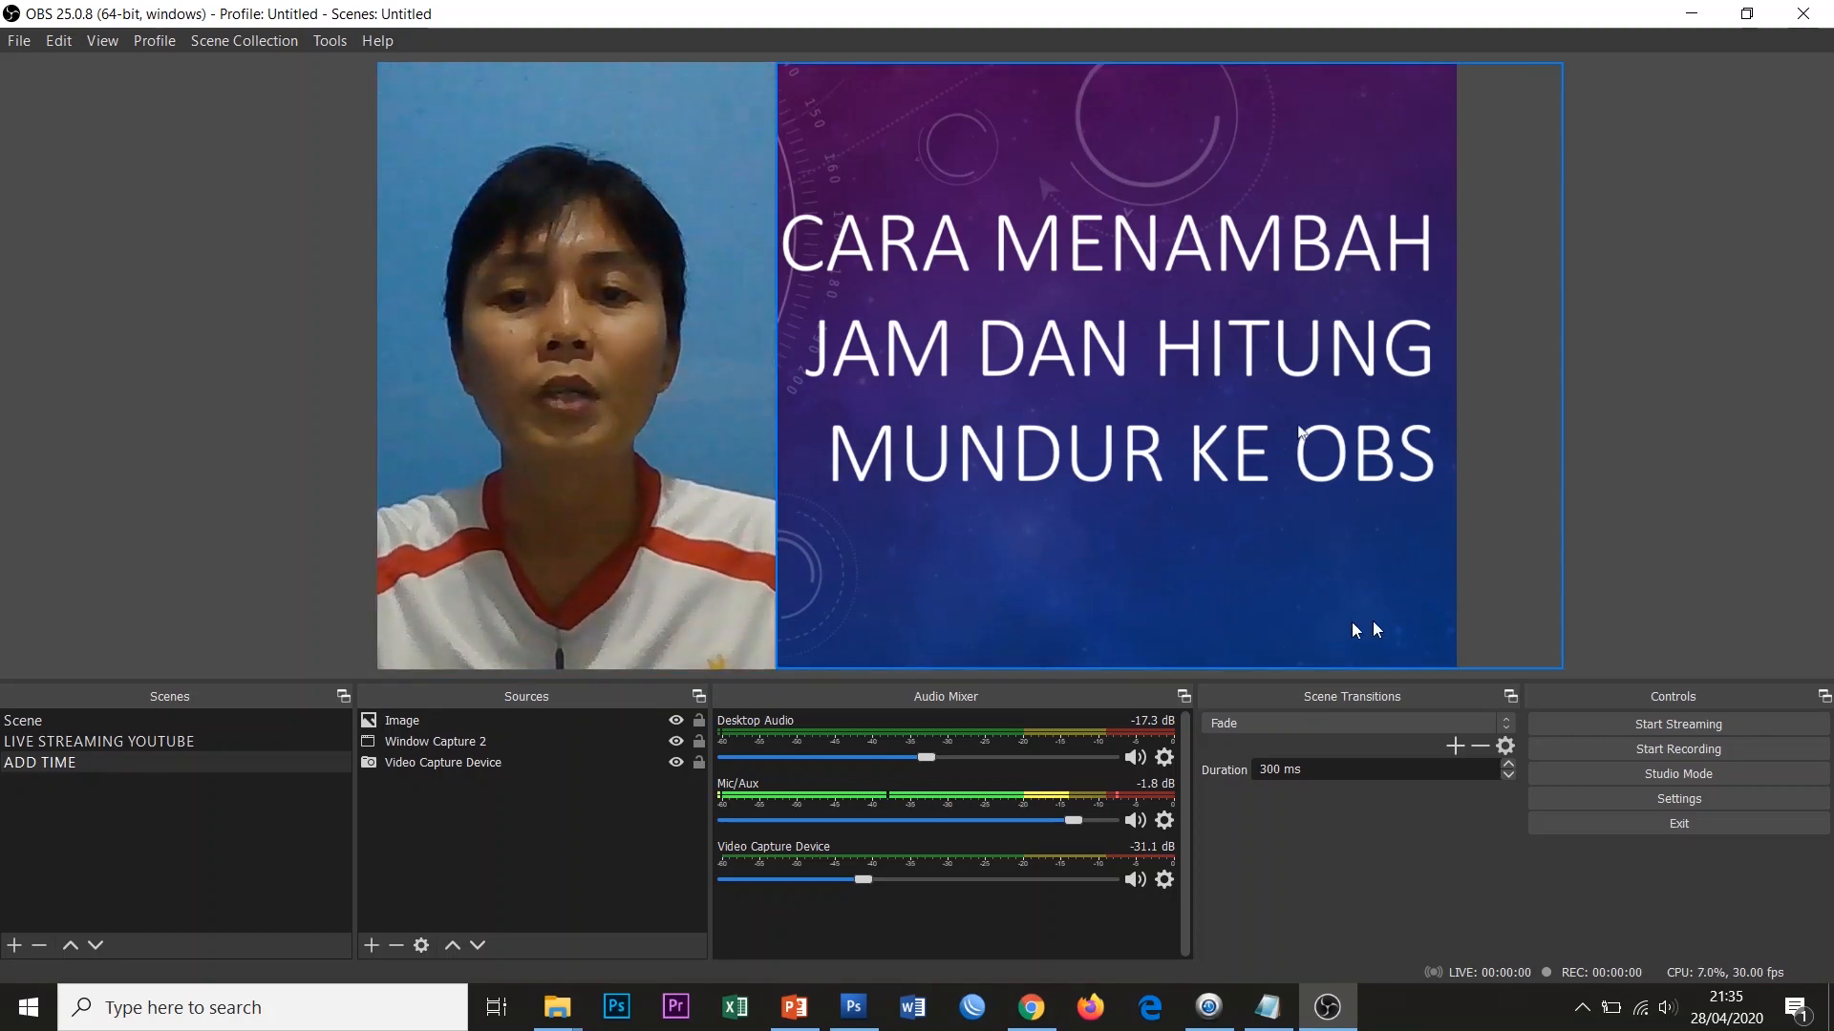
{"action": "left_click", "coordinate": [1585, 571]}
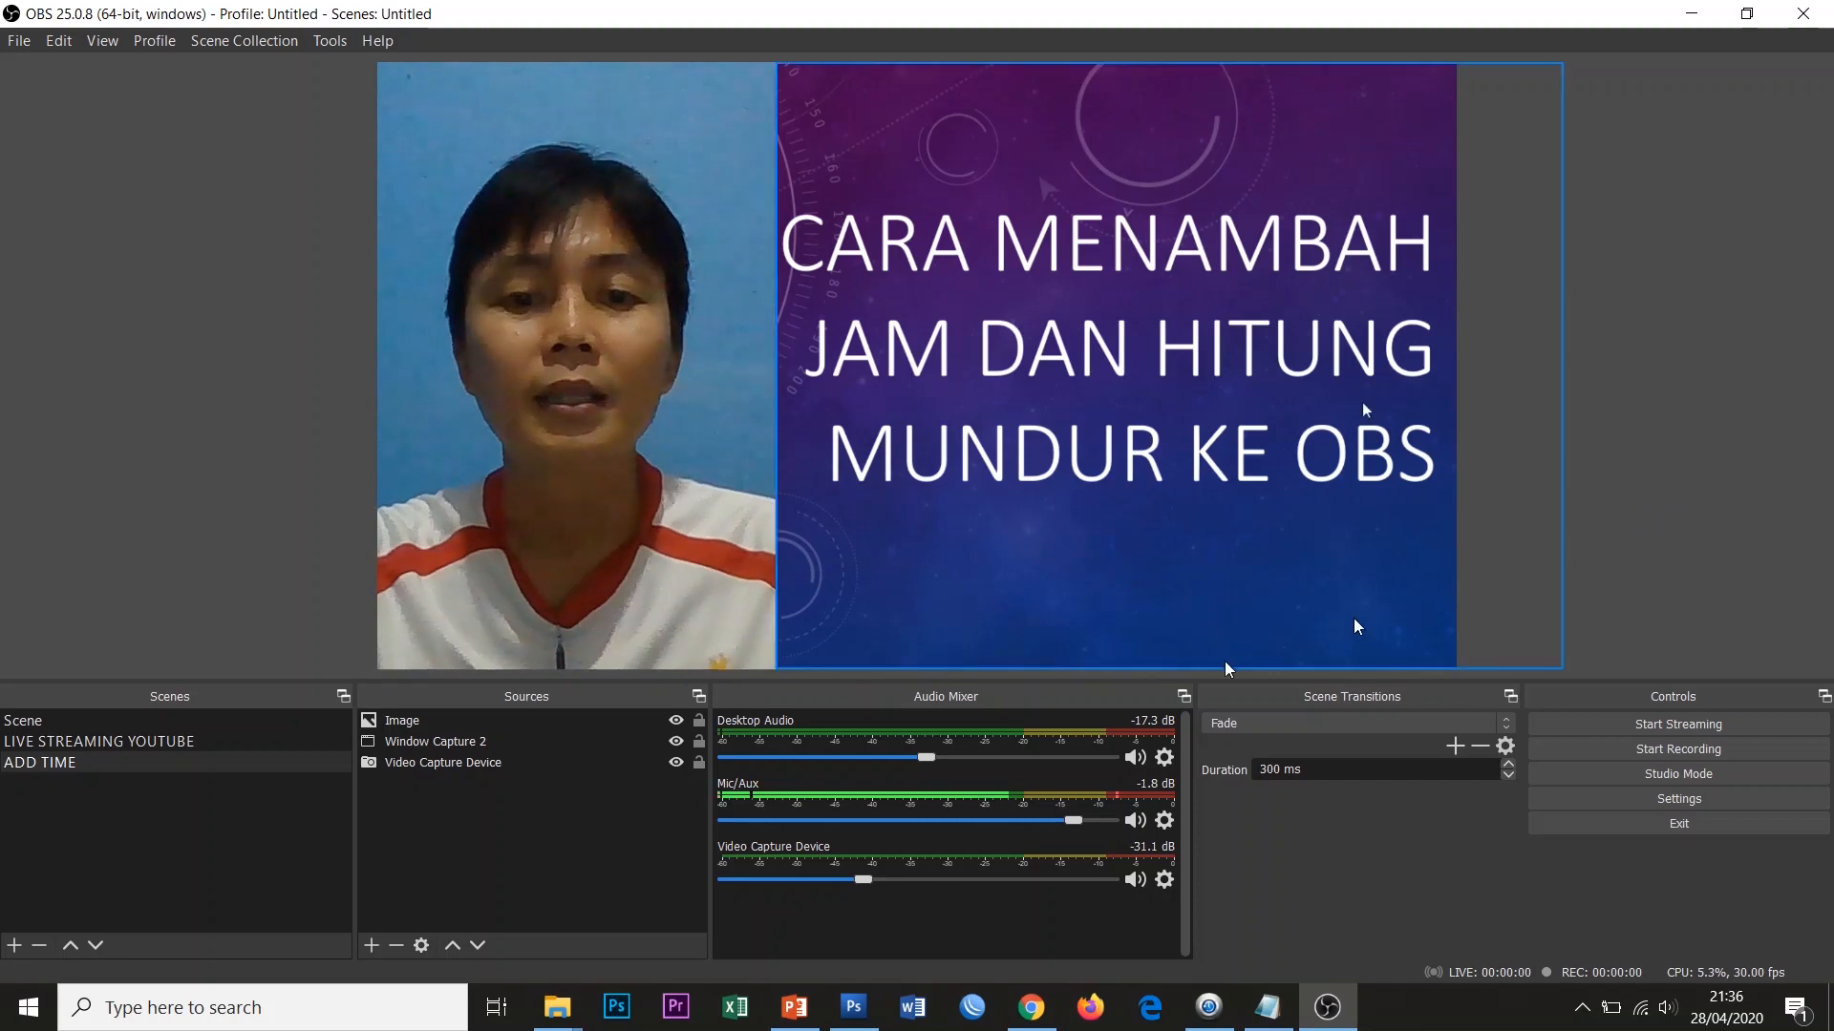
View the Lower Third image from the Bahan Video folder, close it and return to OBS.
{"action": "mouse_move", "coordinate": [560, 1000]}
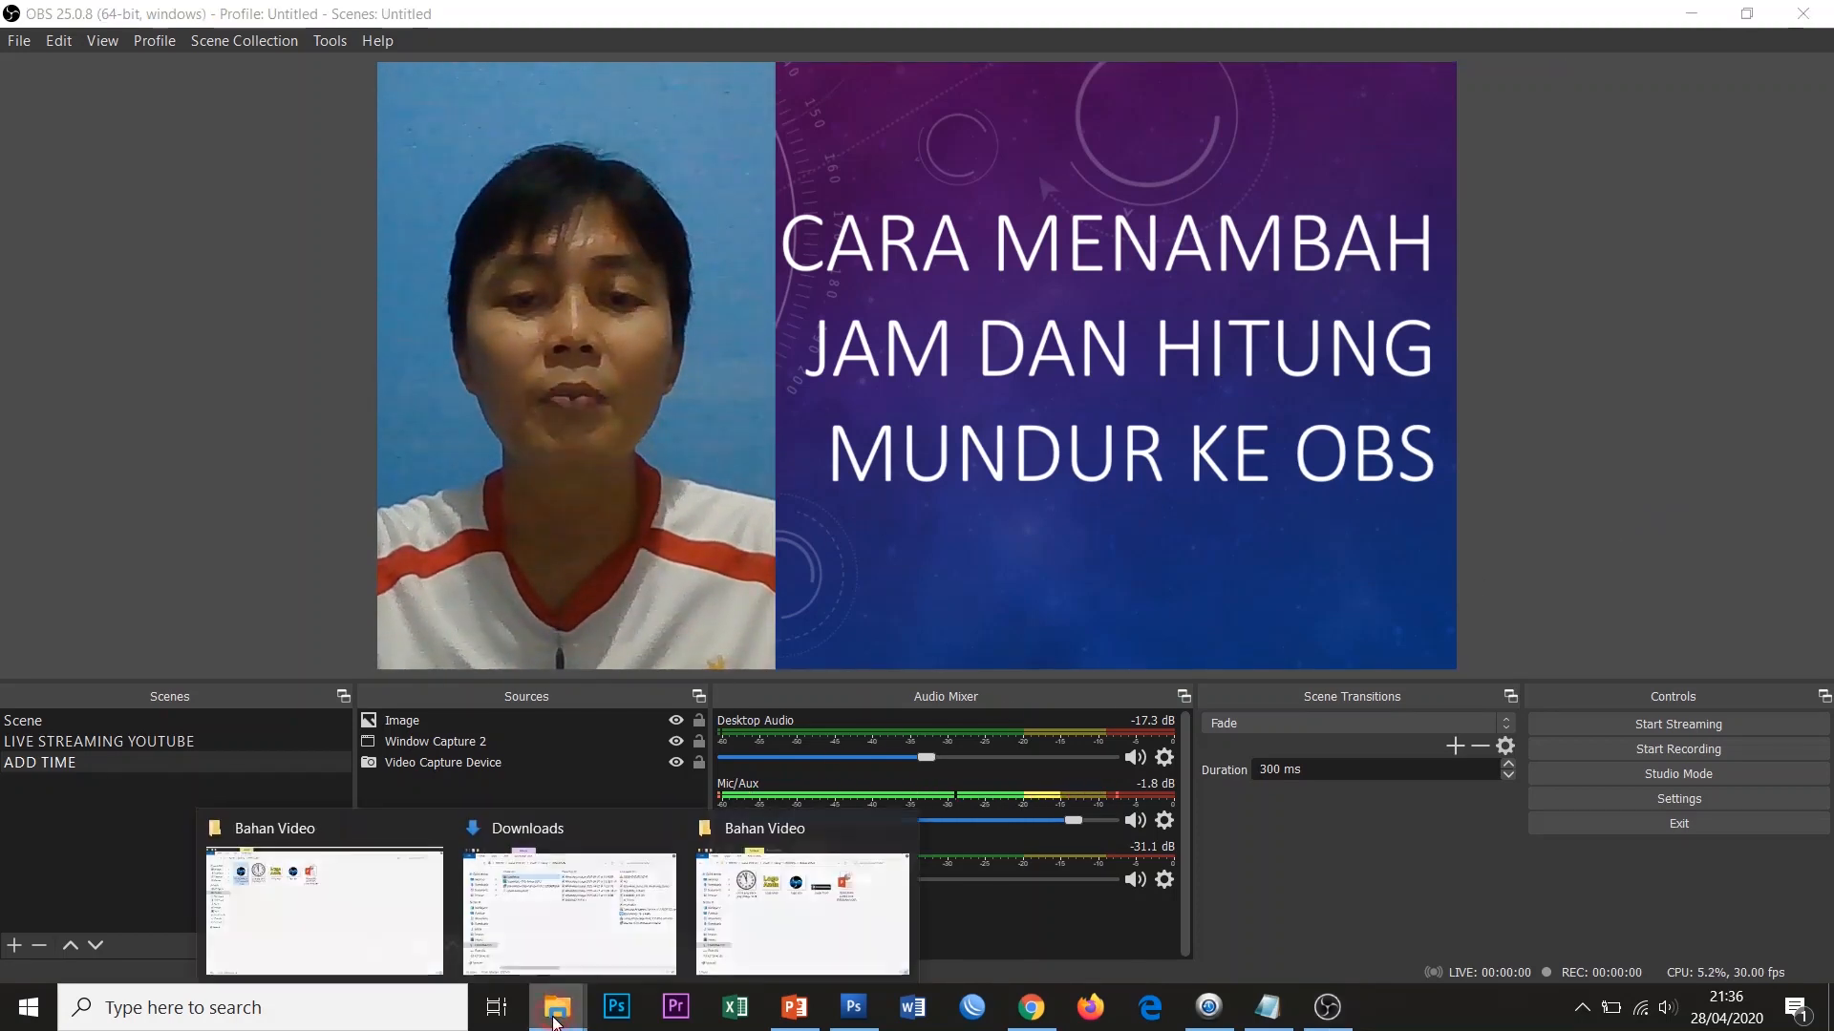
{"action": "left_click", "coordinate": [802, 908]}
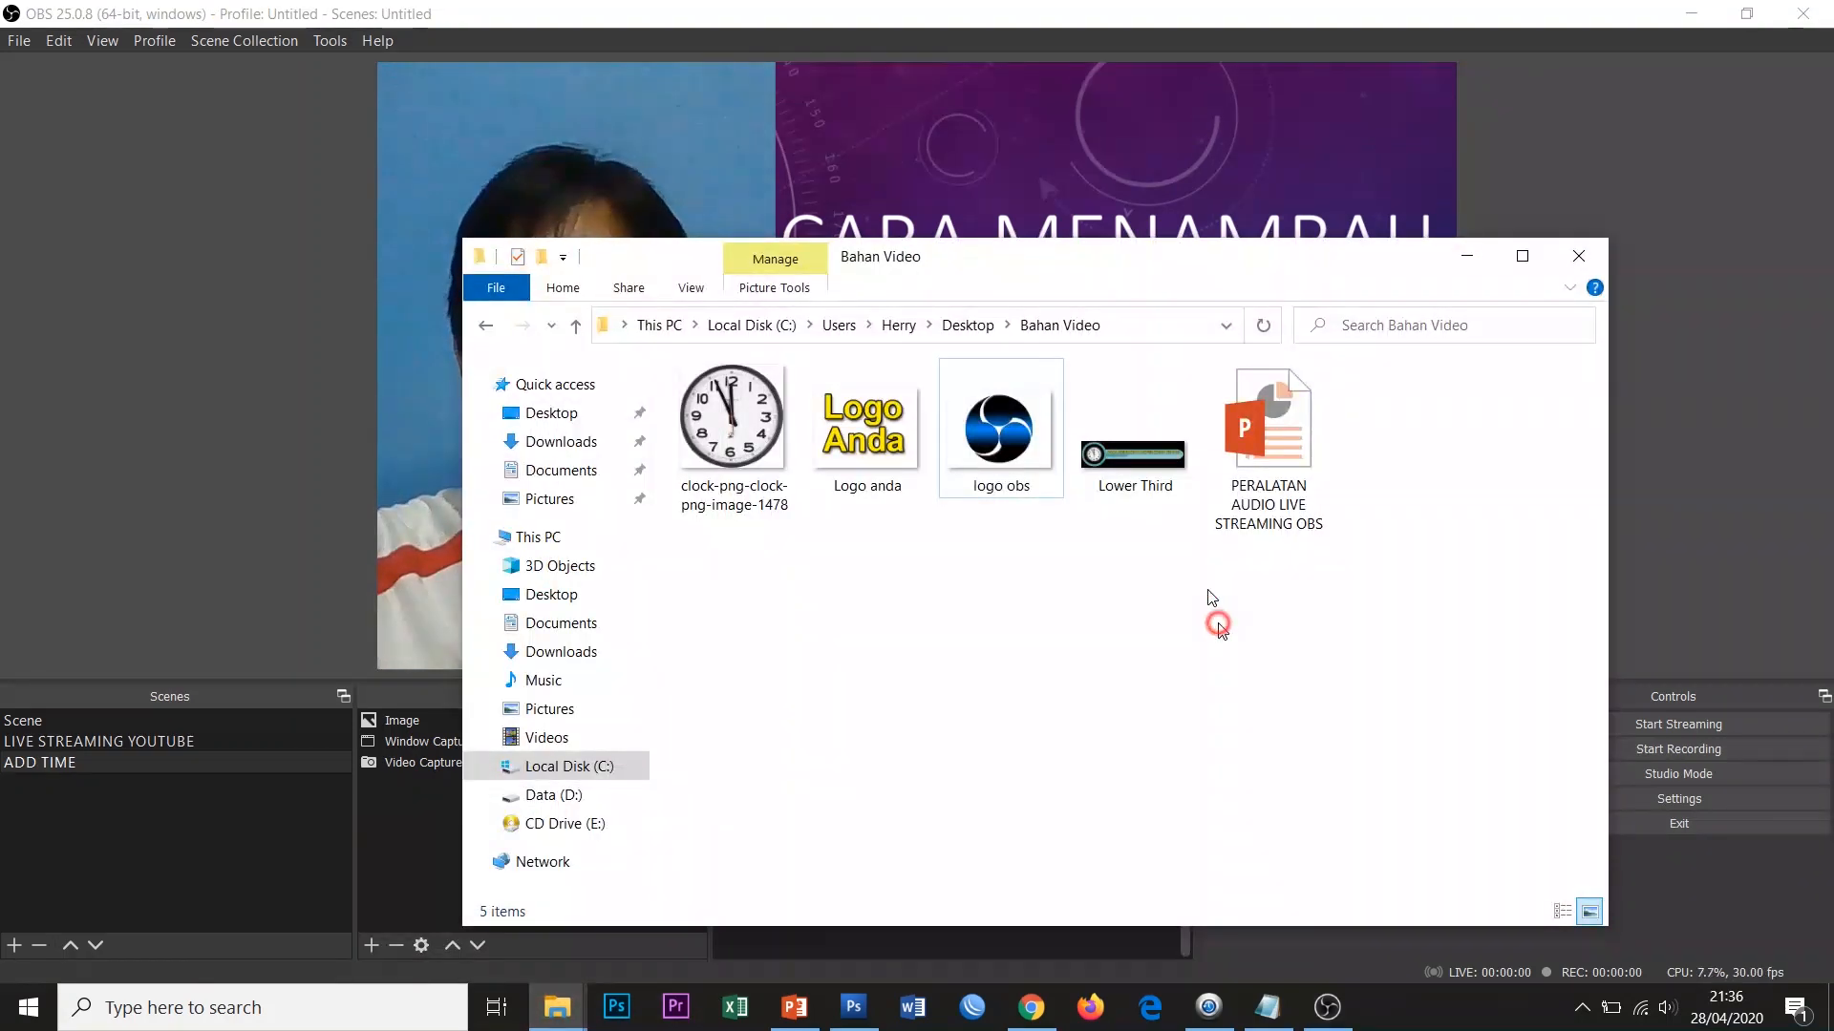
{"action": "double_click", "coordinate": [1137, 455]}
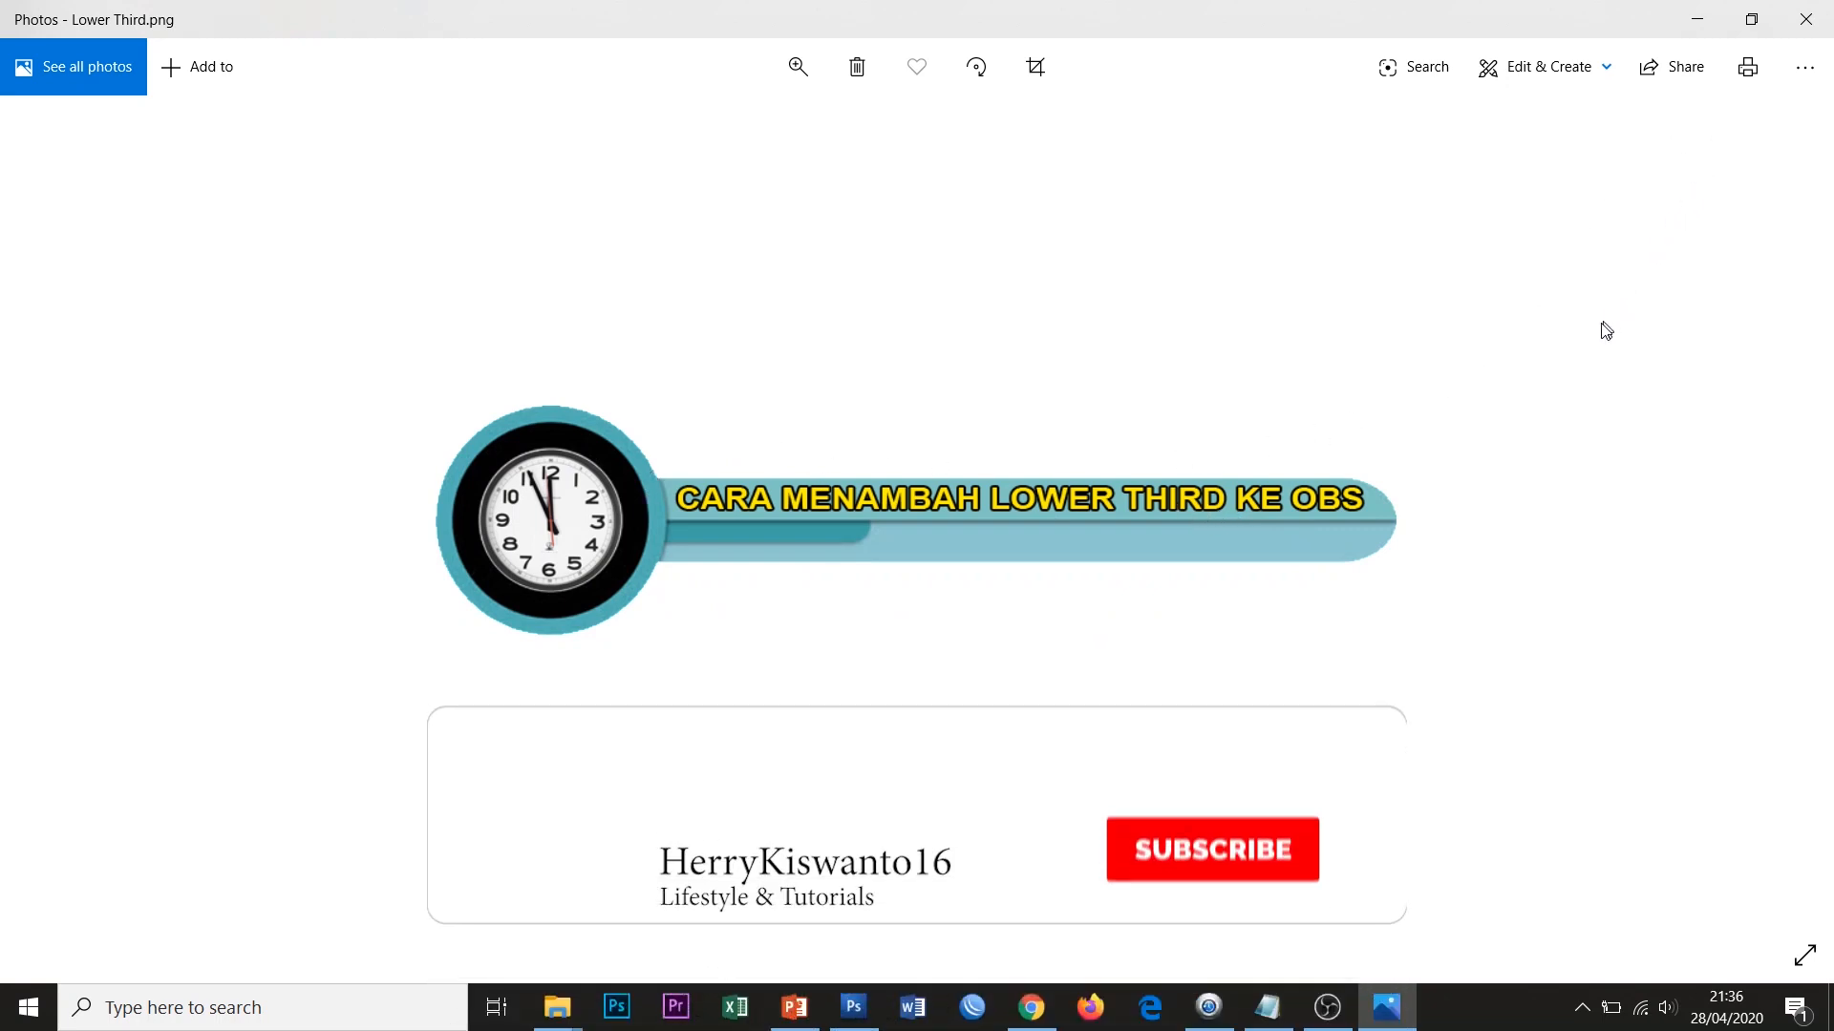
{"action": "left_click", "coordinate": [1794, 36]}
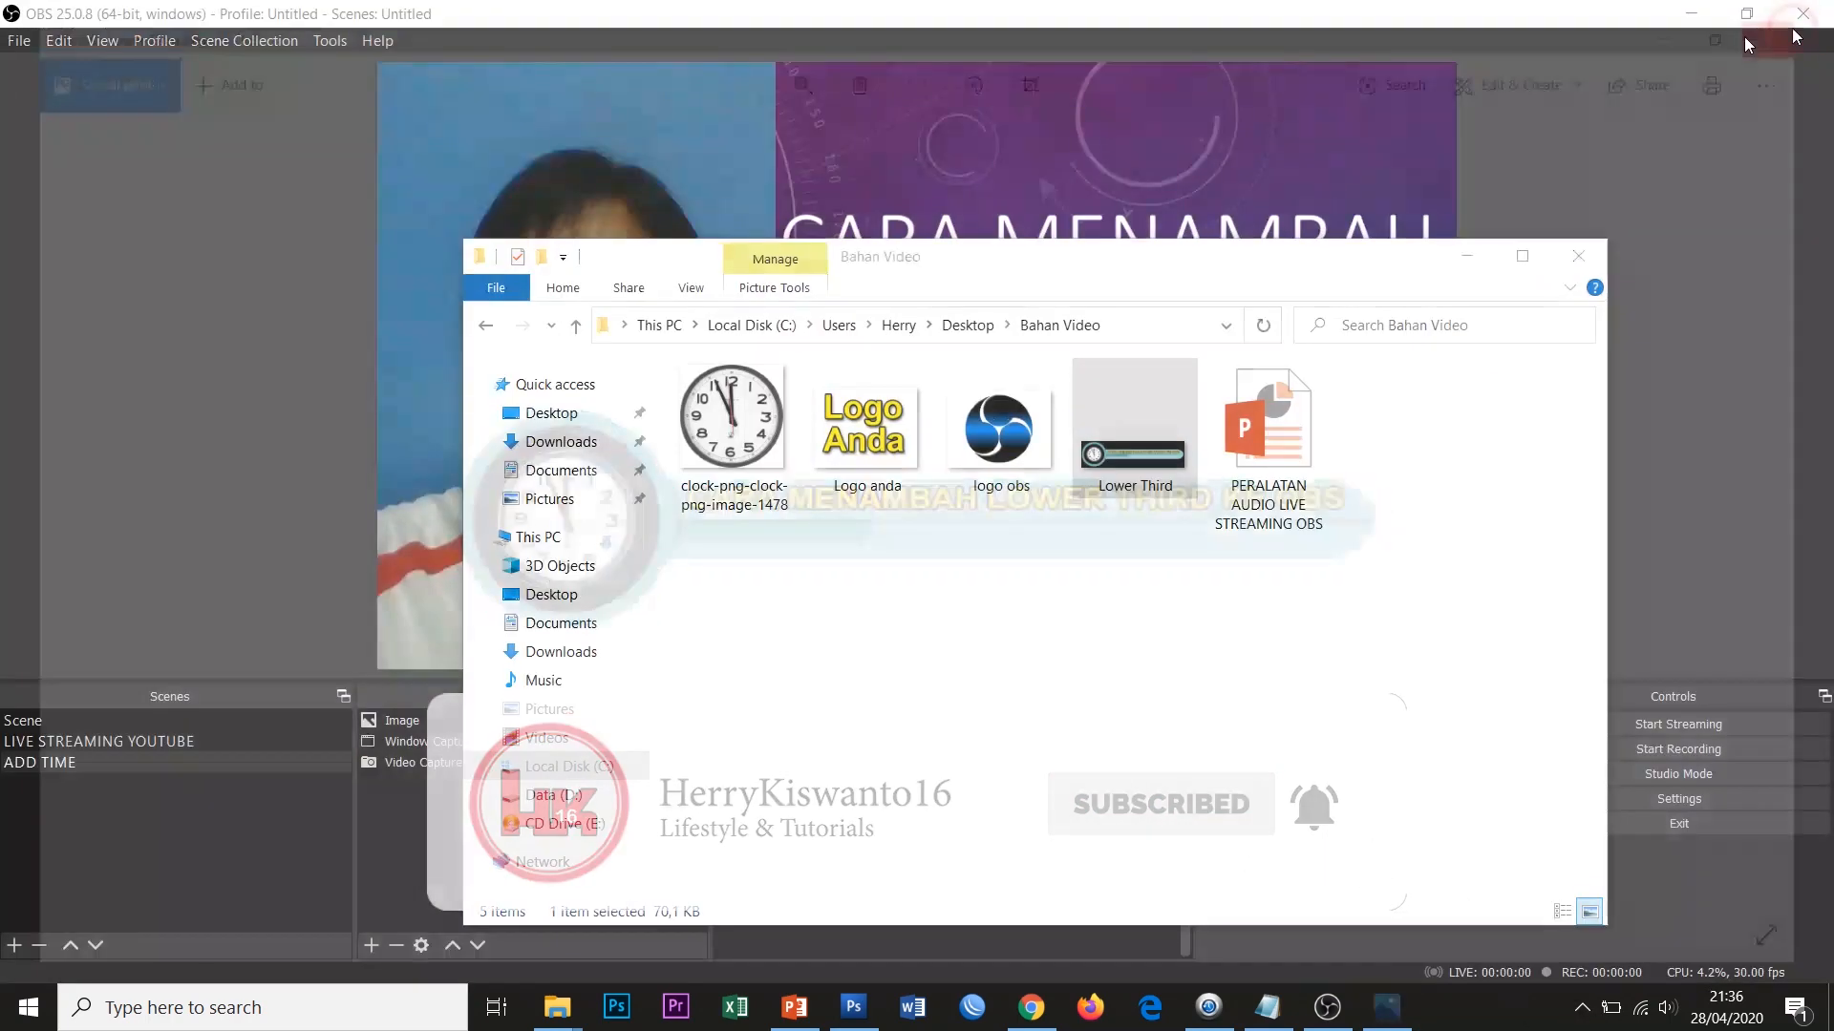
{"action": "left_click", "coordinate": [1088, 398]}
{"action": "left_click", "coordinate": [709, 8]}
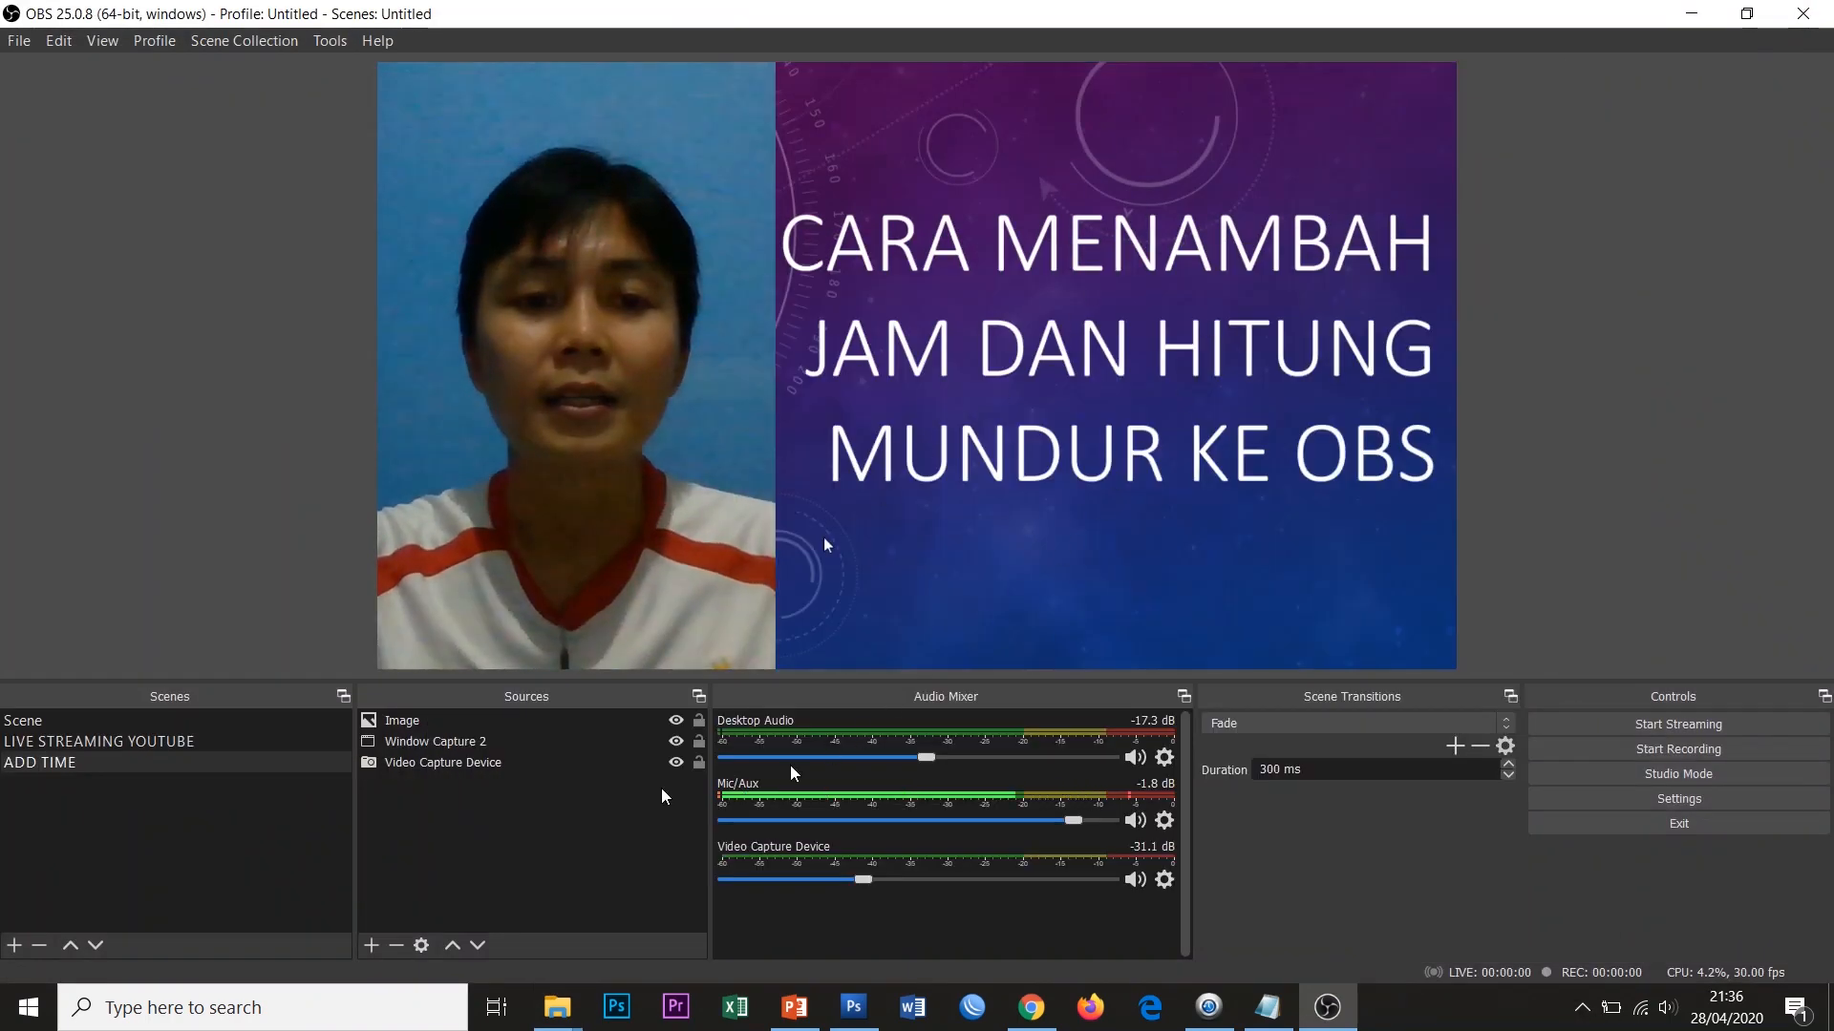
Add a new image source named "Lower Third" to the ADD TIME scene.
{"action": "left_click", "coordinate": [500, 862]}
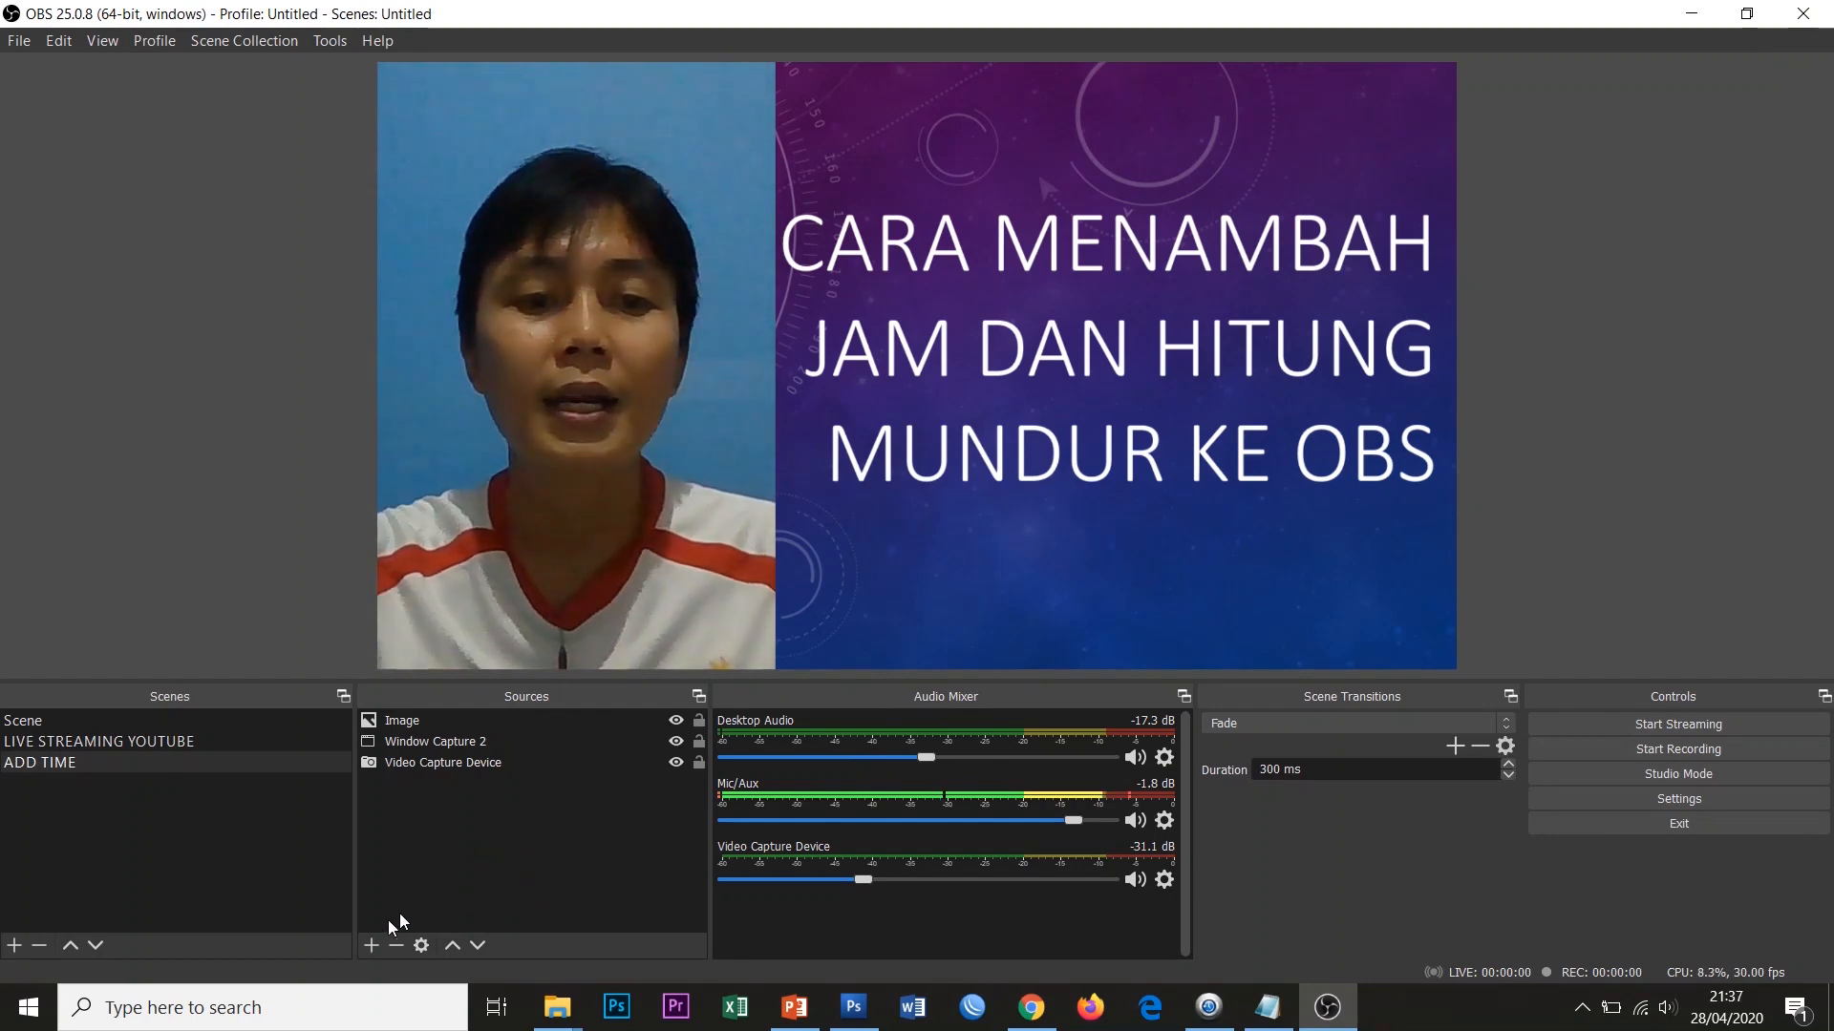
{"action": "left_click", "coordinate": [372, 945]}
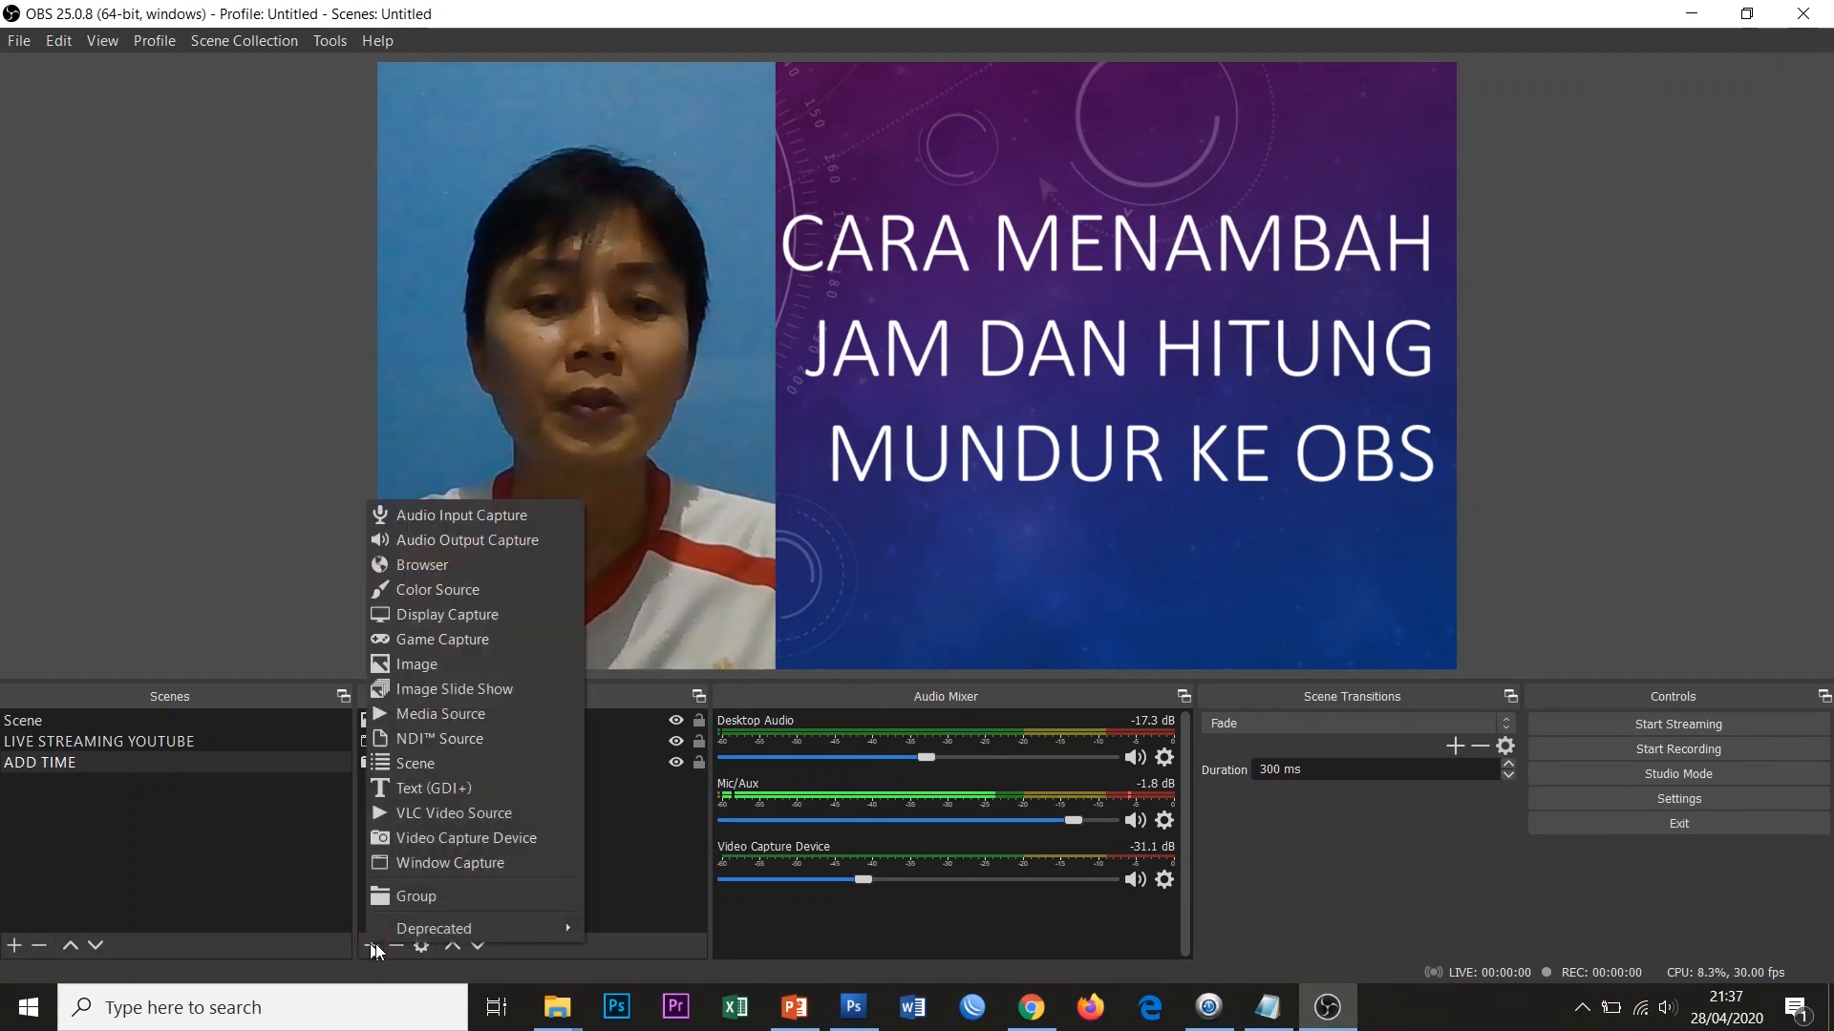
{"action": "left_click", "coordinate": [430, 665]}
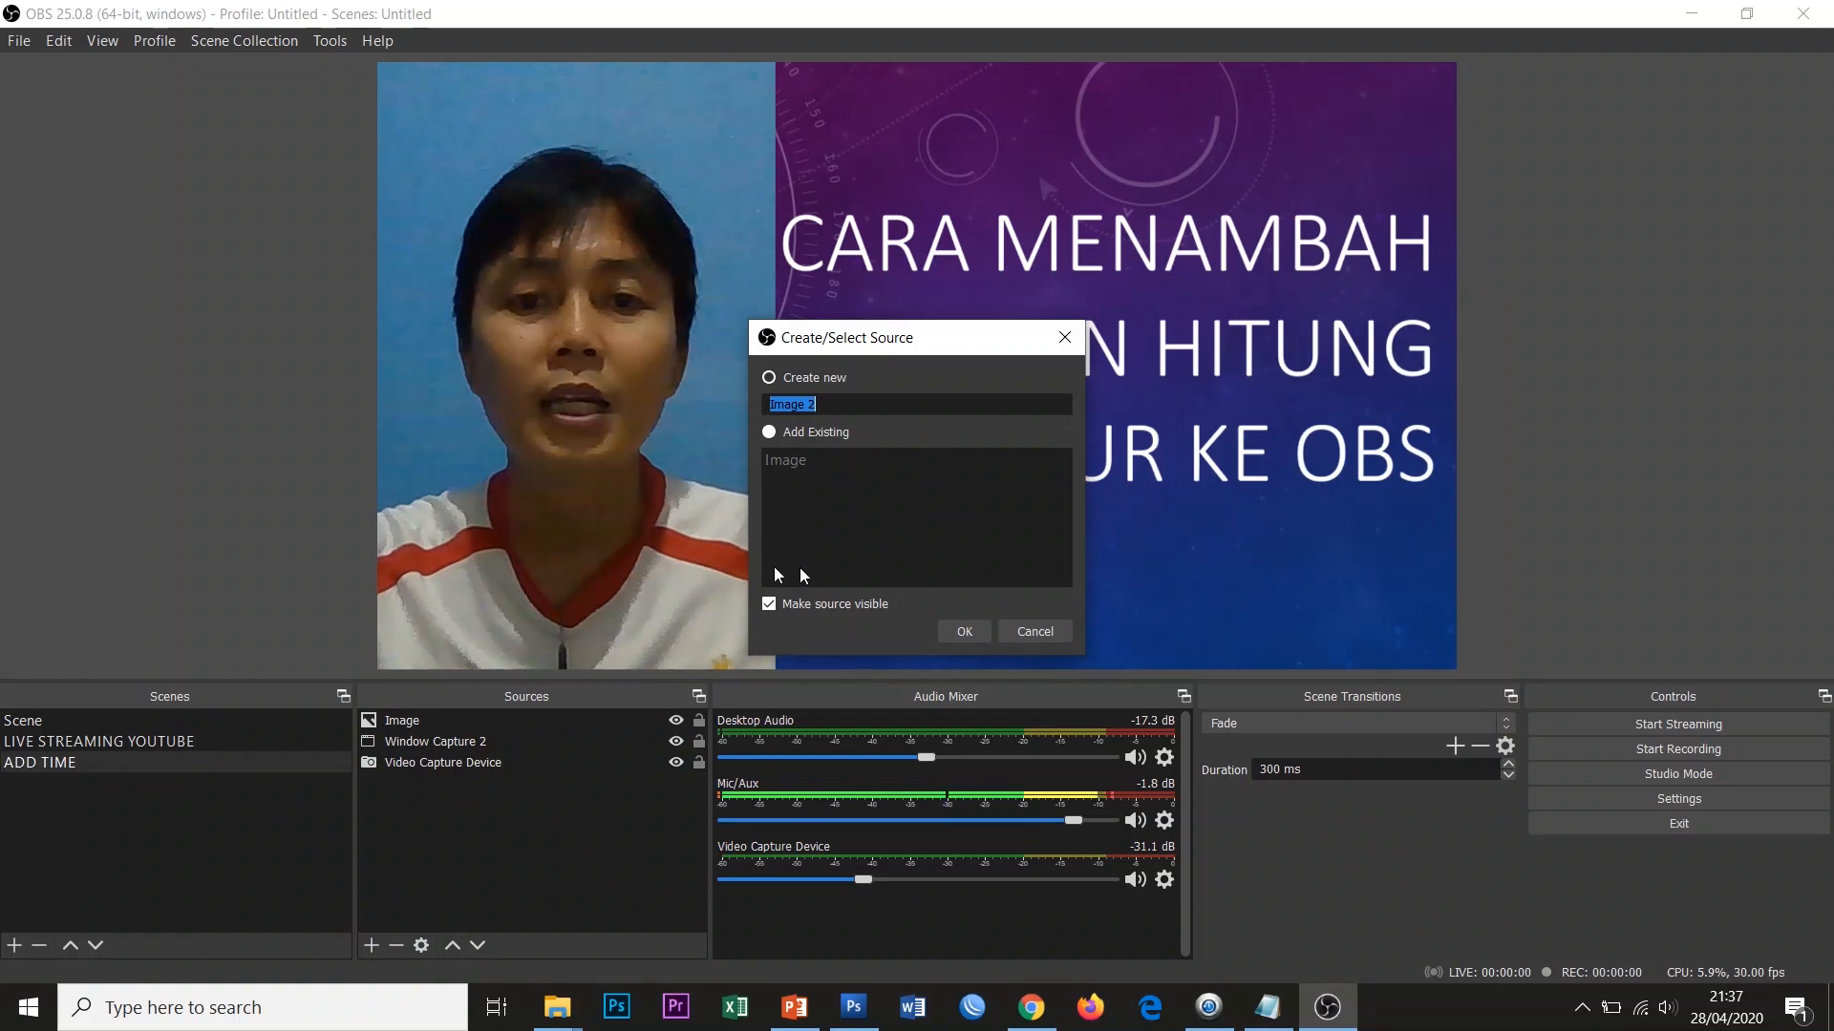
{"action": "type", "text": "Lower Third"}
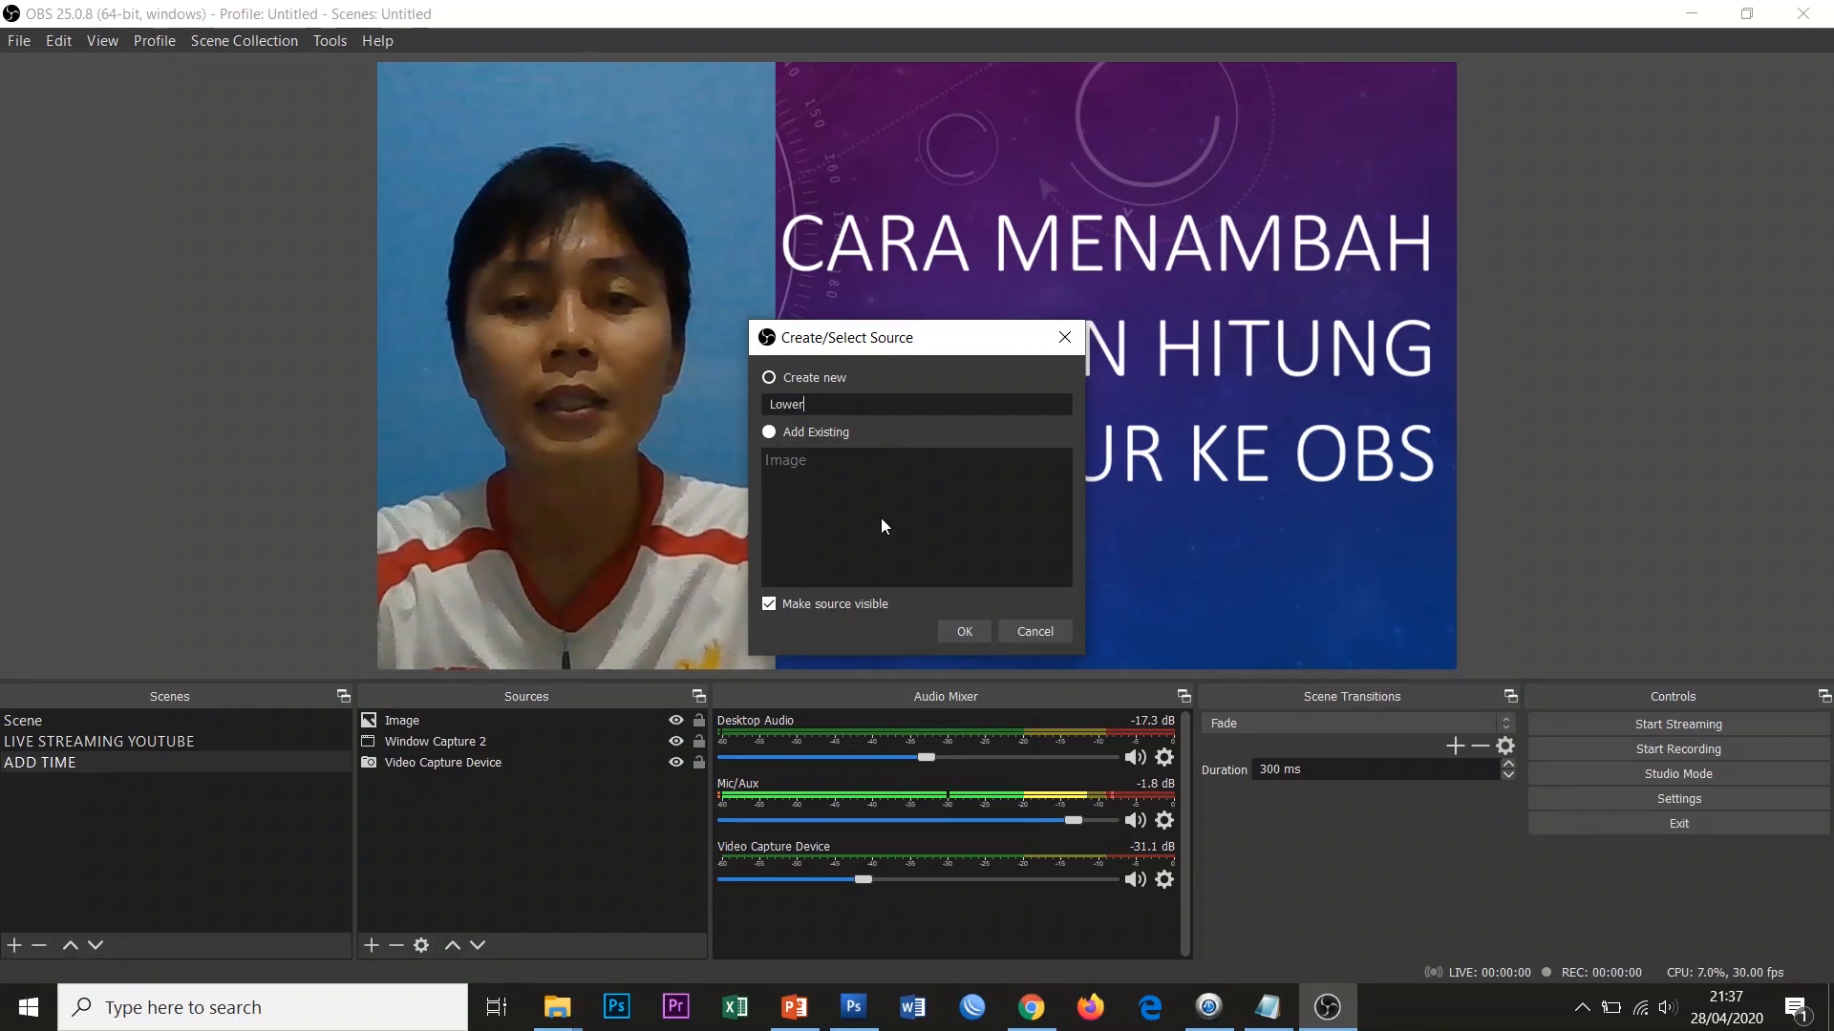
{"action": "left_click", "coordinate": [966, 630]}
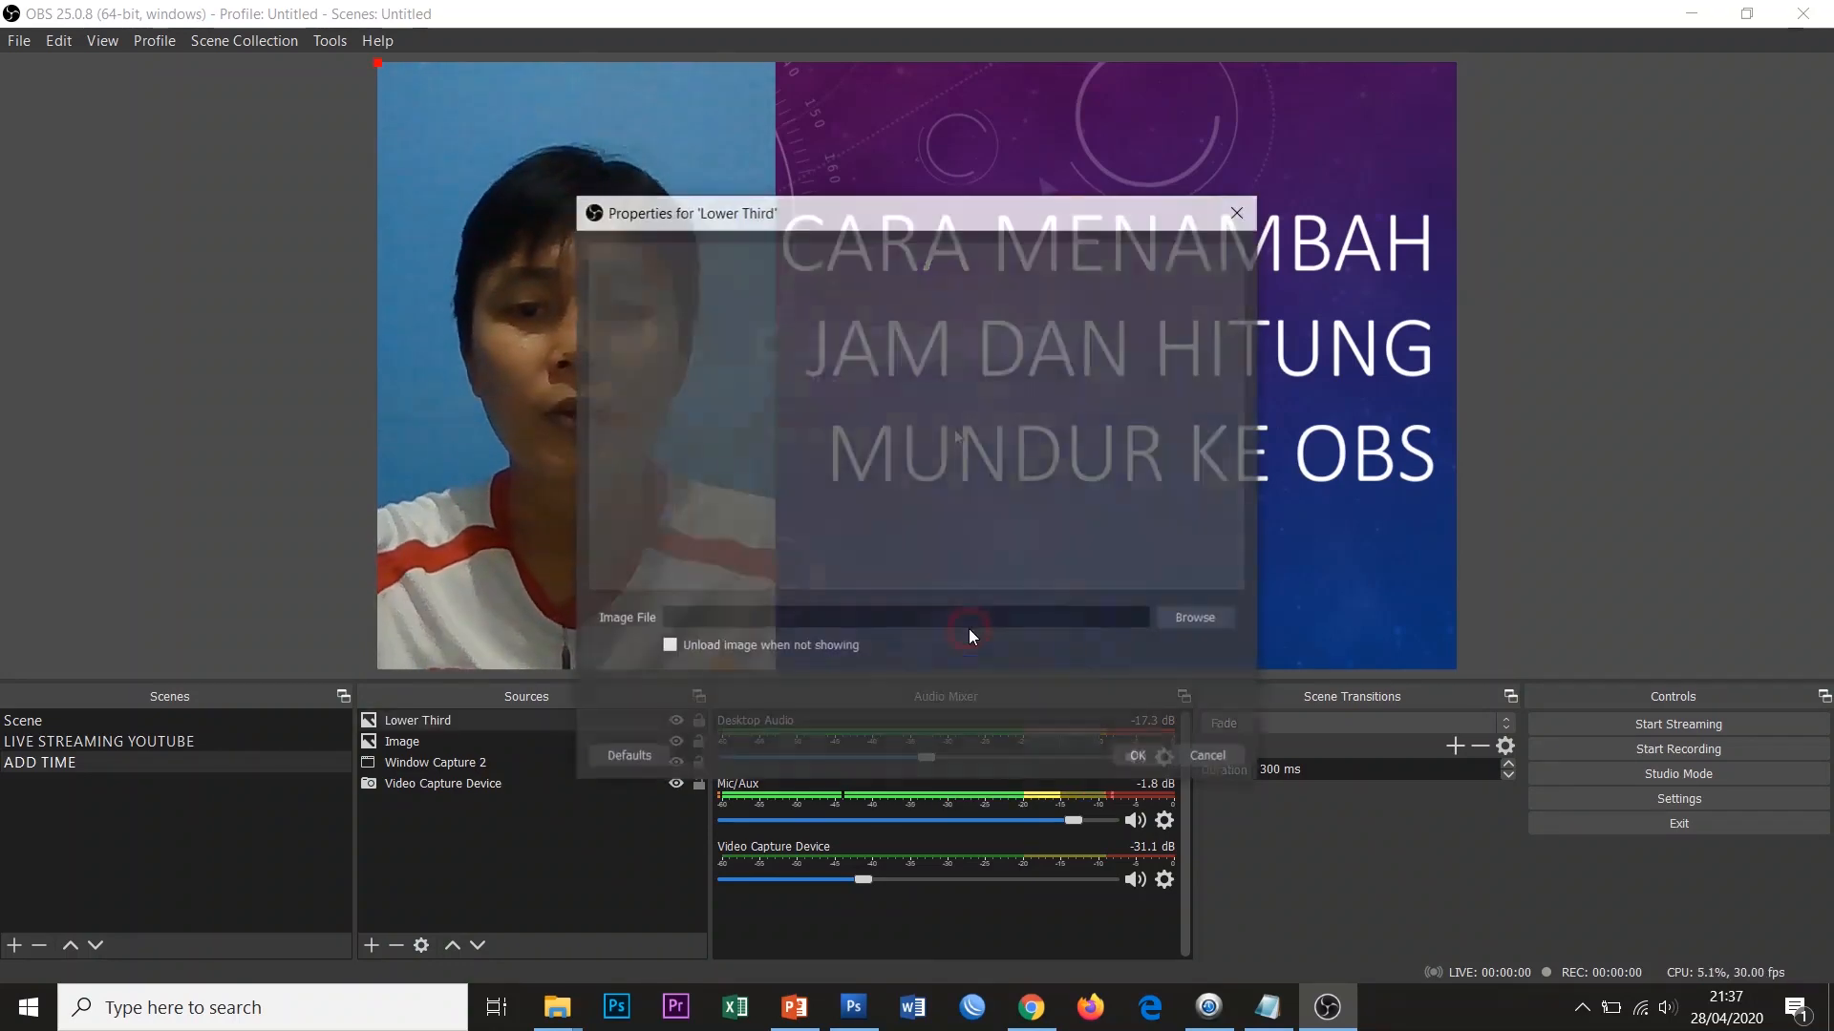
Load Lower Third.png from the Bahan Video folder on the Desktop as the new source's image file.
{"action": "left_click", "coordinate": [1199, 619]}
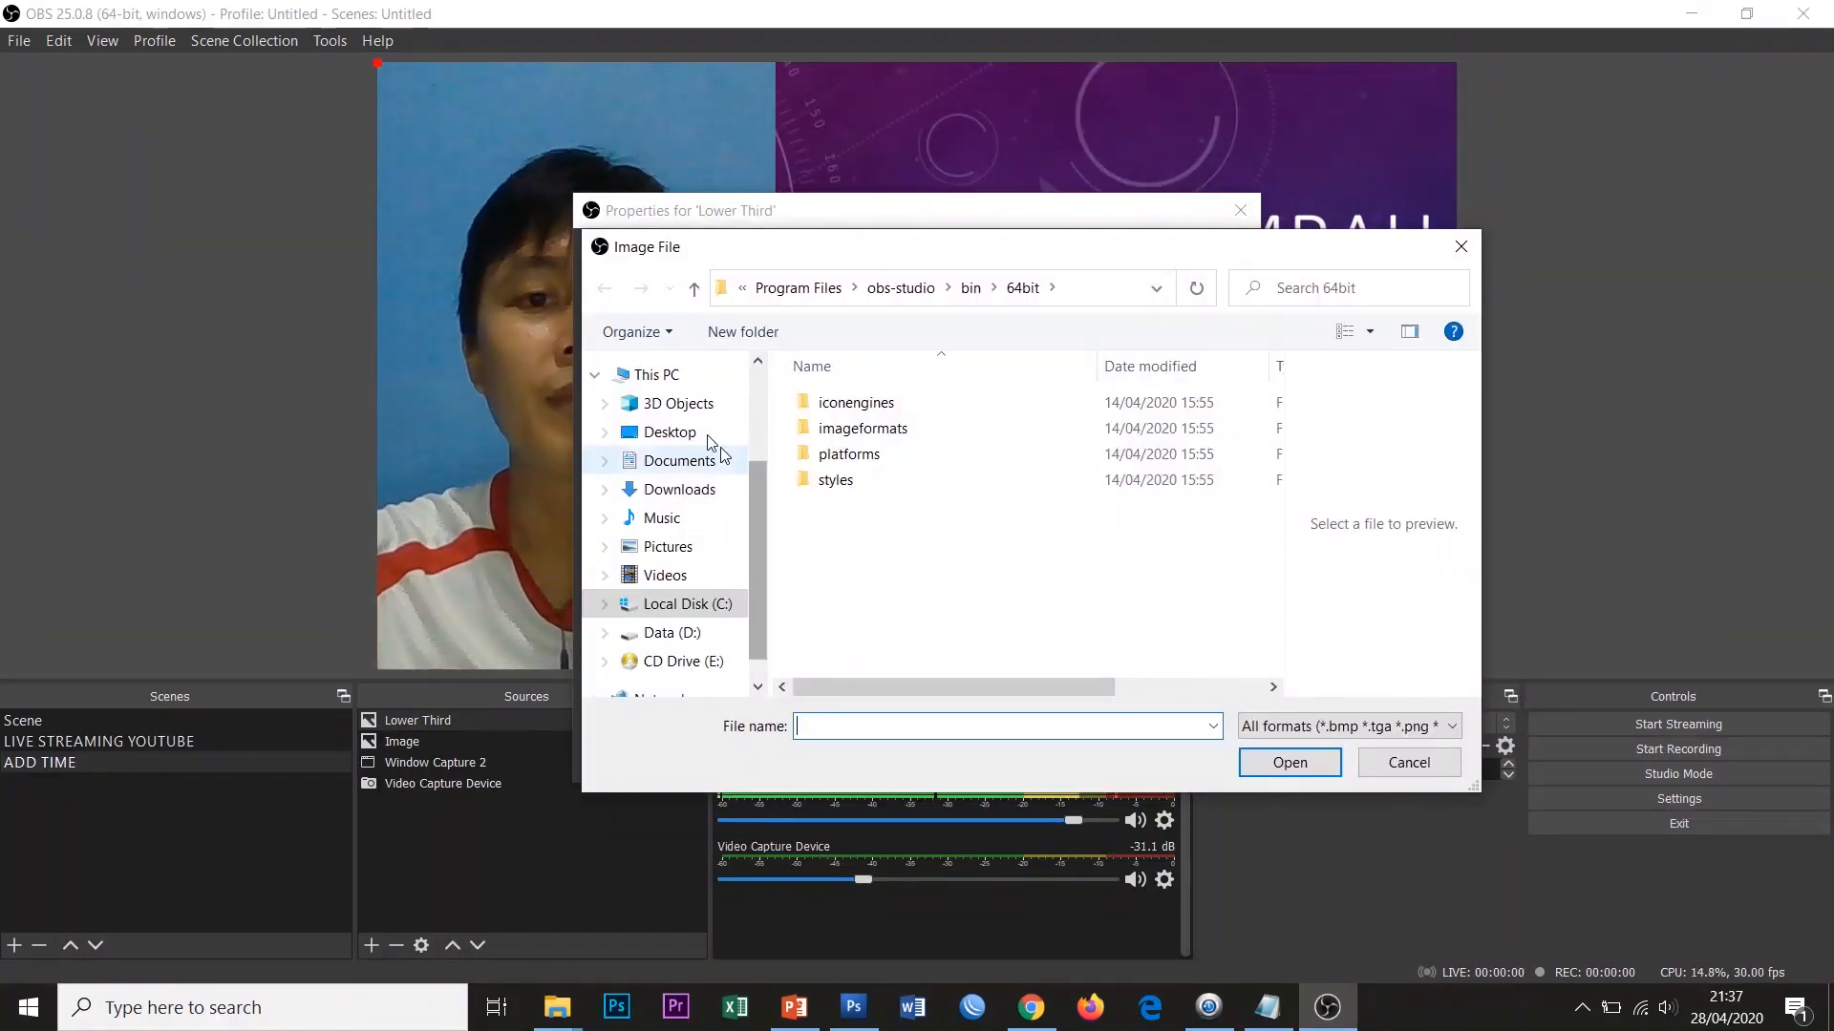
{"action": "left_click", "coordinate": [673, 432]}
{"action": "double_click", "coordinate": [983, 449]}
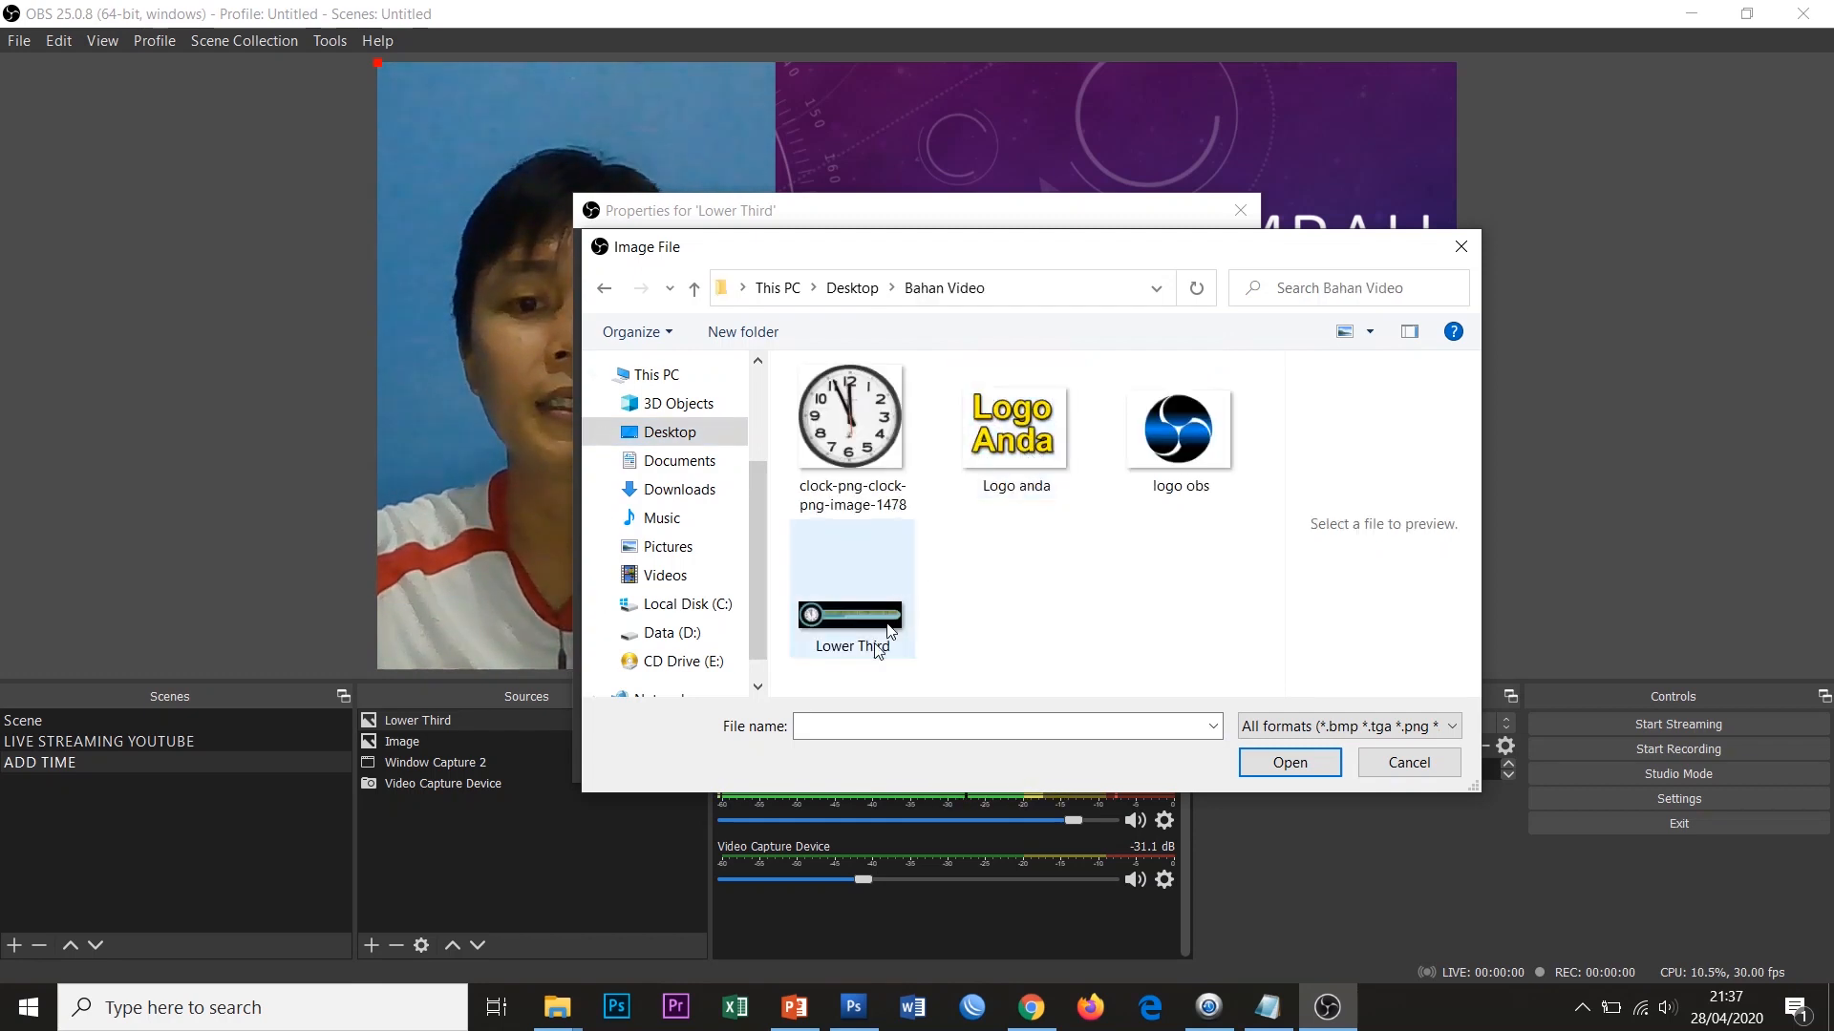
{"action": "left_click", "coordinate": [864, 621]}
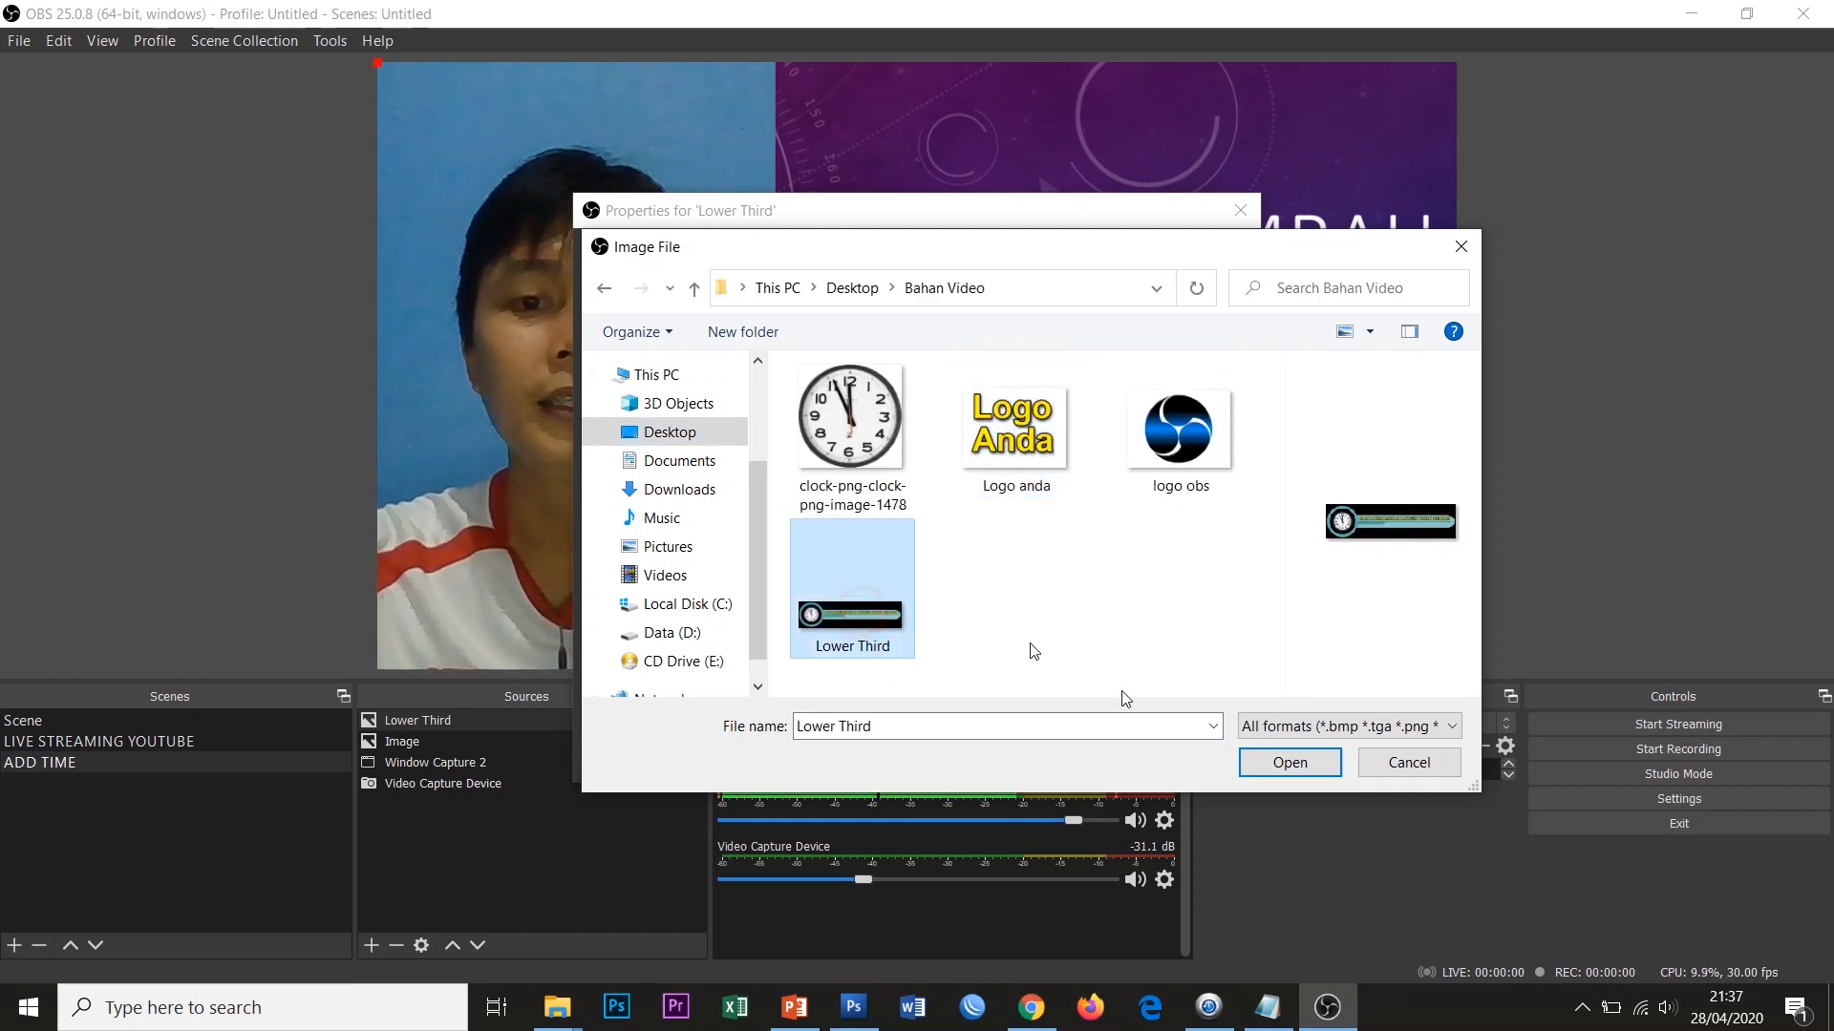
{"action": "left_click", "coordinate": [1290, 762]}
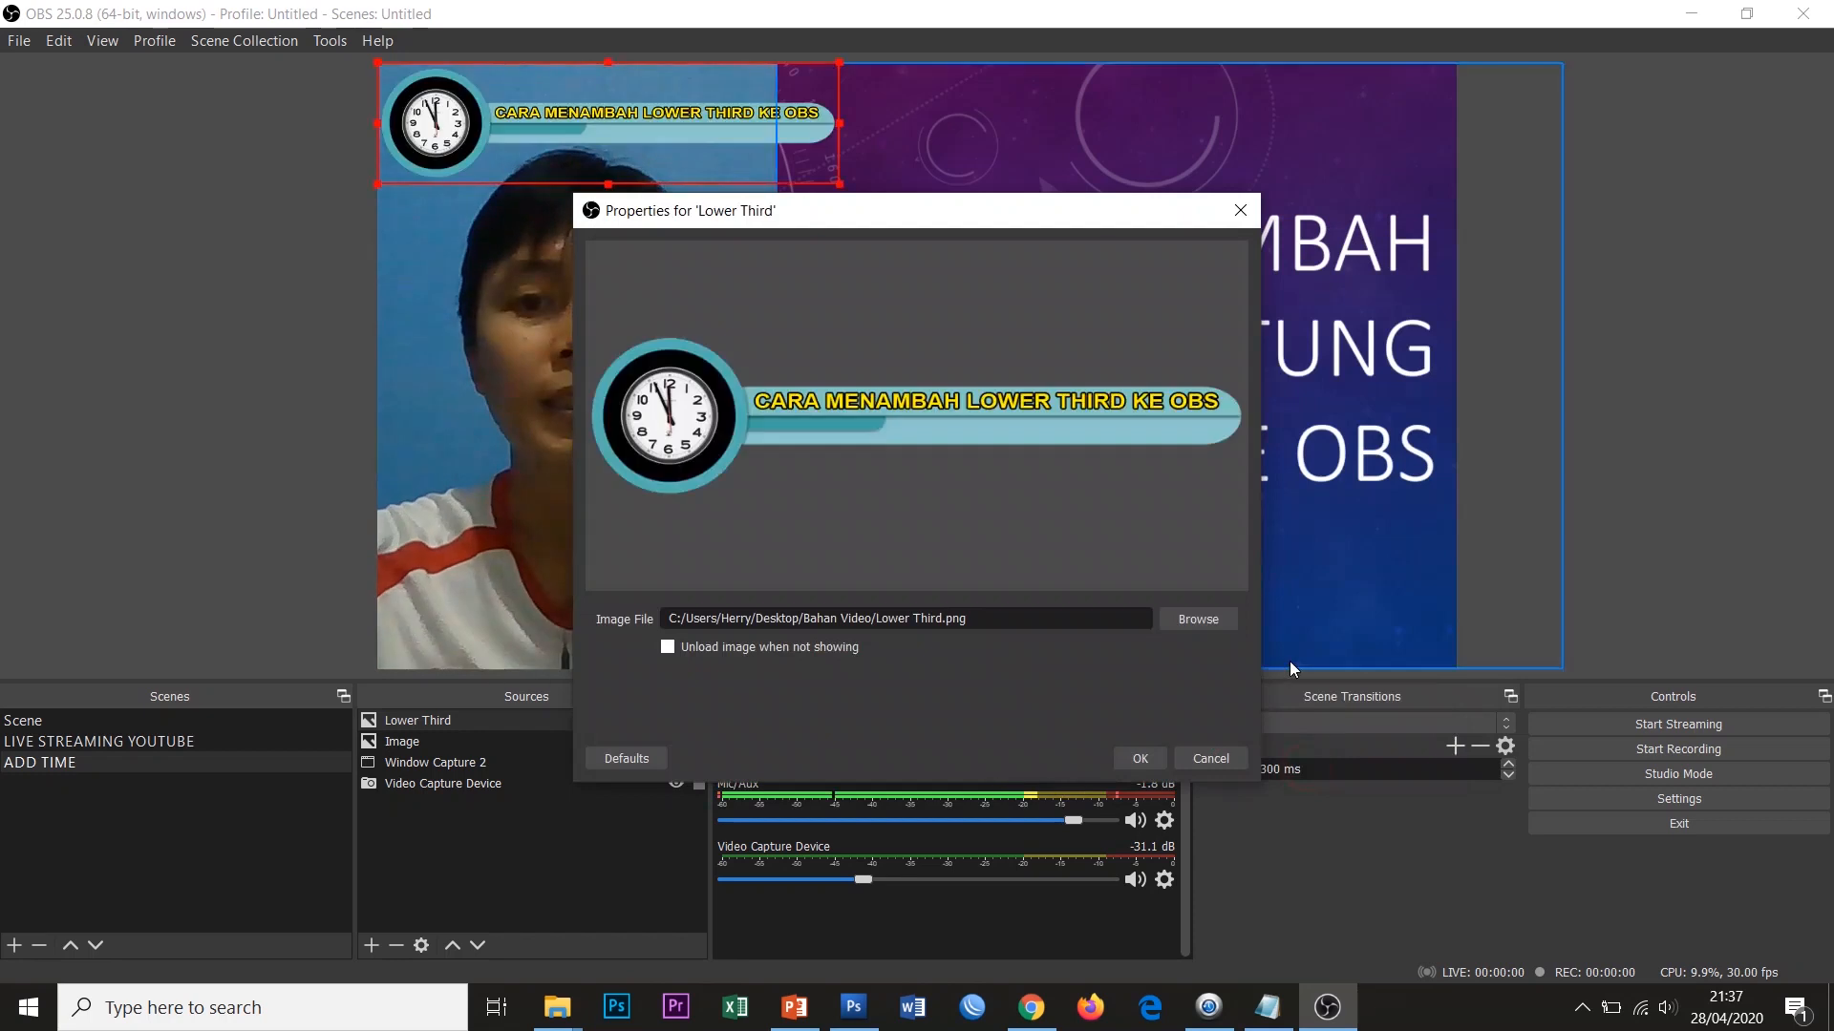
{"action": "left_click", "coordinate": [1148, 762]}
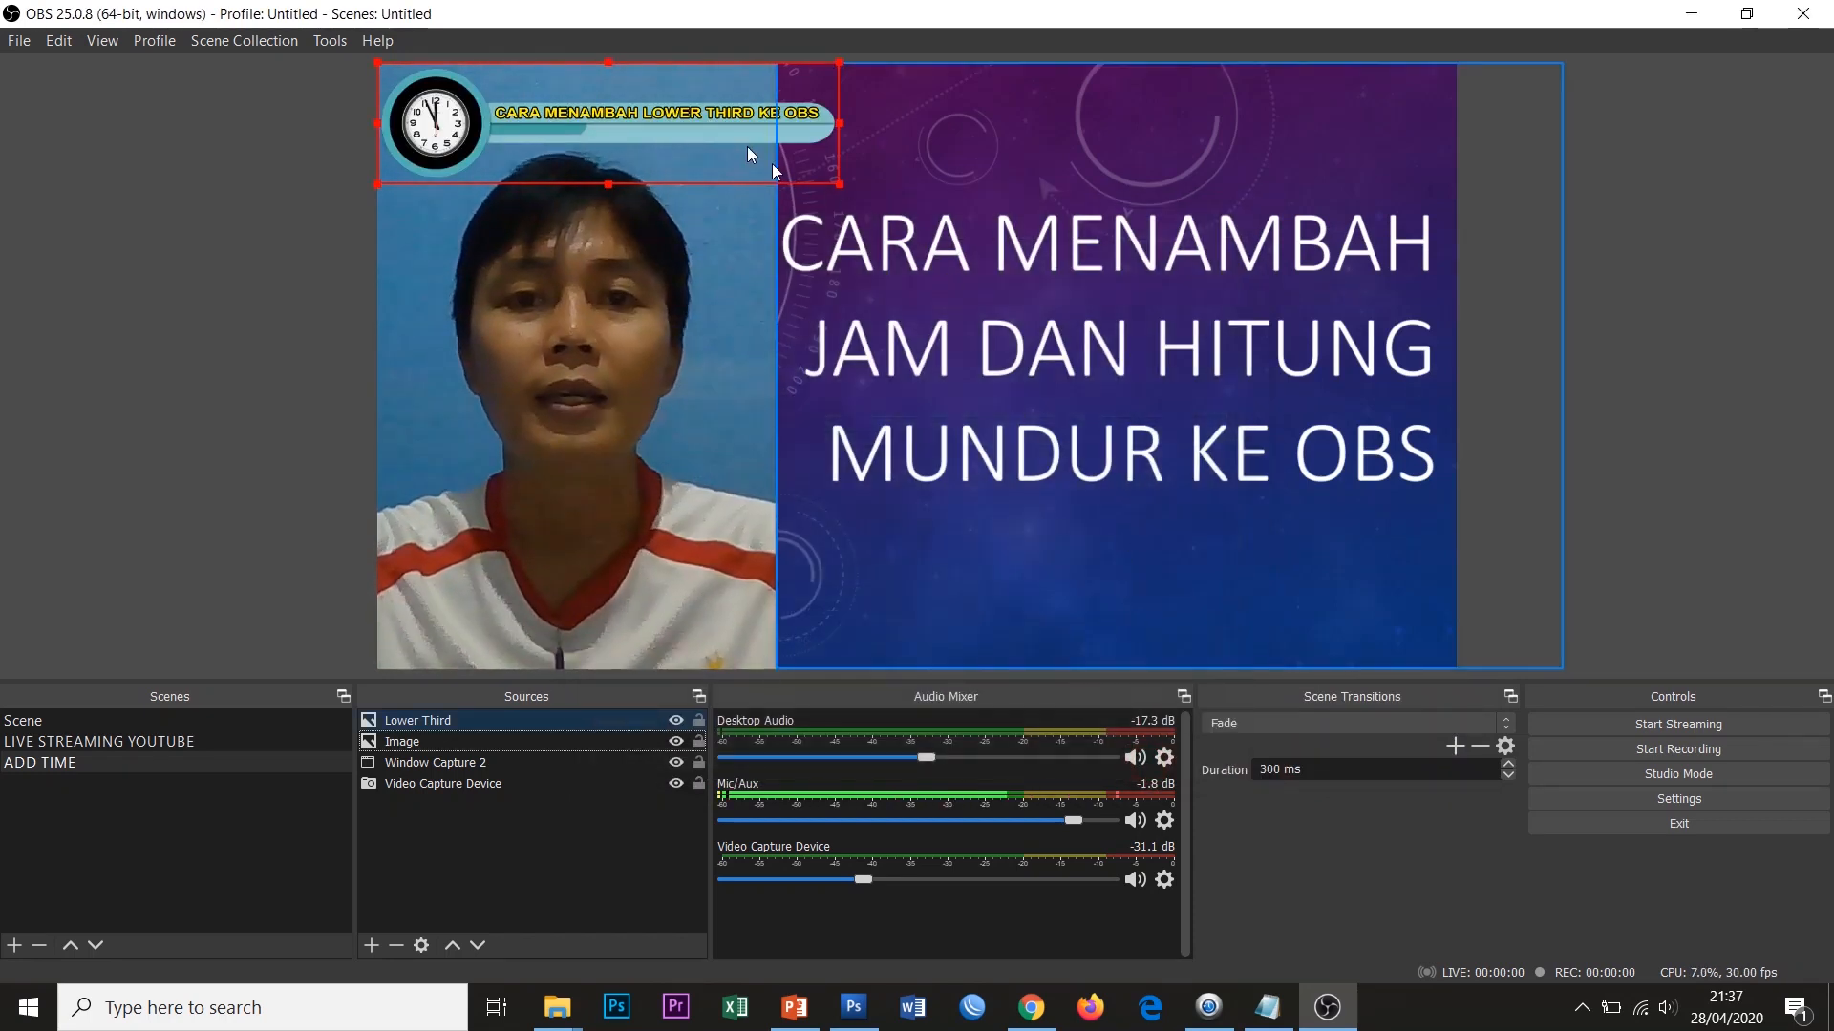
Move the lower third to the bottom of the canvas and enlarge it proportionally to about three quarters of the canvas width.
{"action": "left_click_drag", "start_coordinate": [708, 112], "coordinate": [806, 589]}
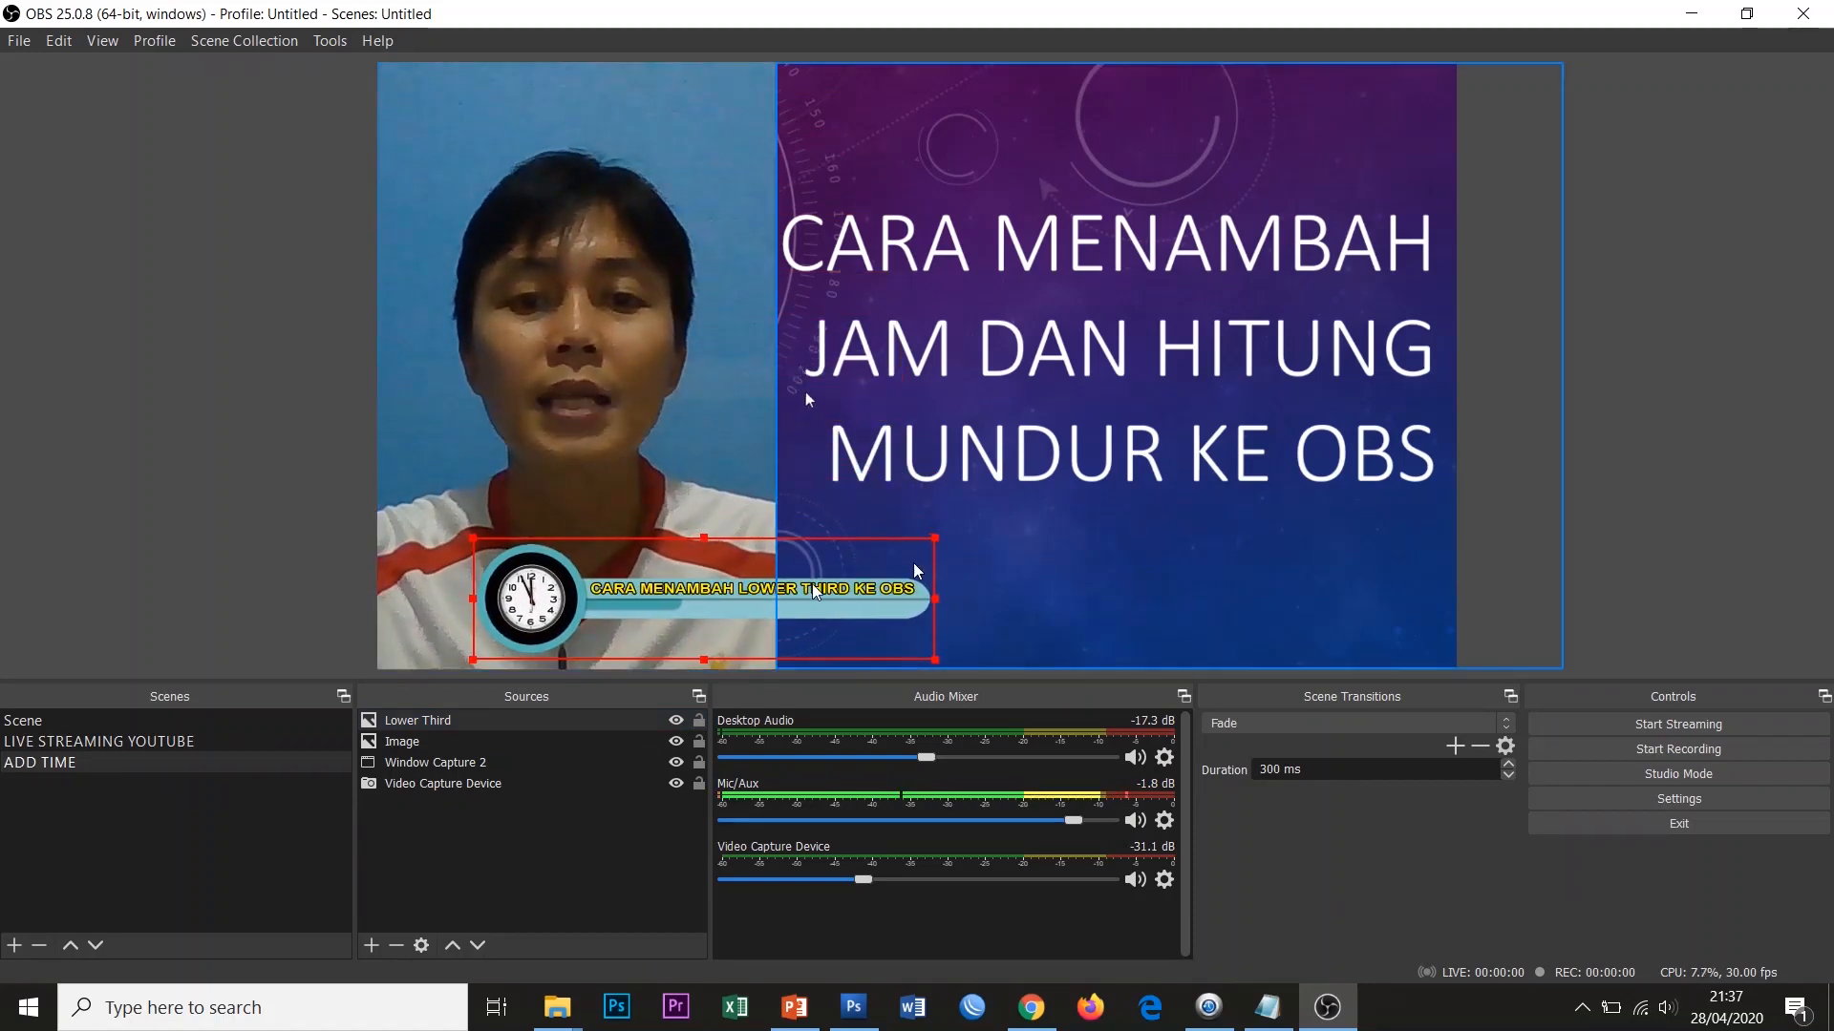
{"action": "left_click_drag", "start_coordinate": [936, 539], "coordinate": [1213, 514]}
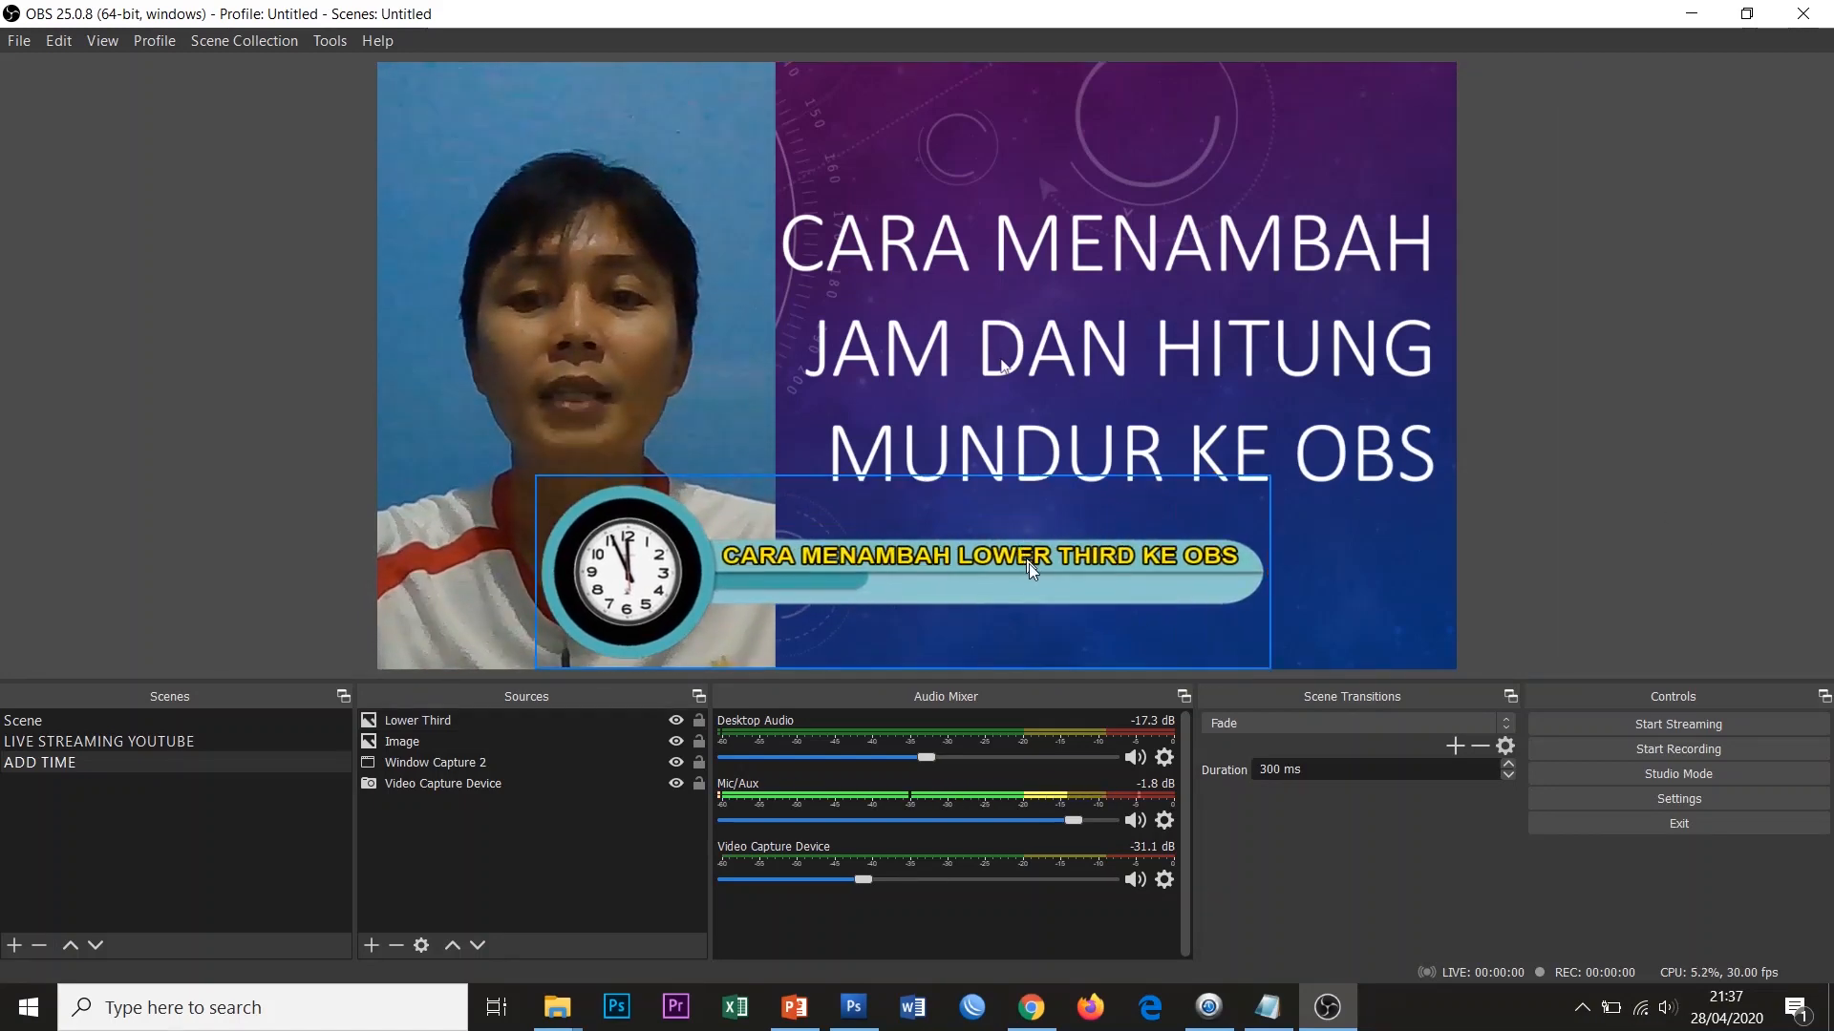
{"action": "left_click", "coordinate": [1041, 590]}
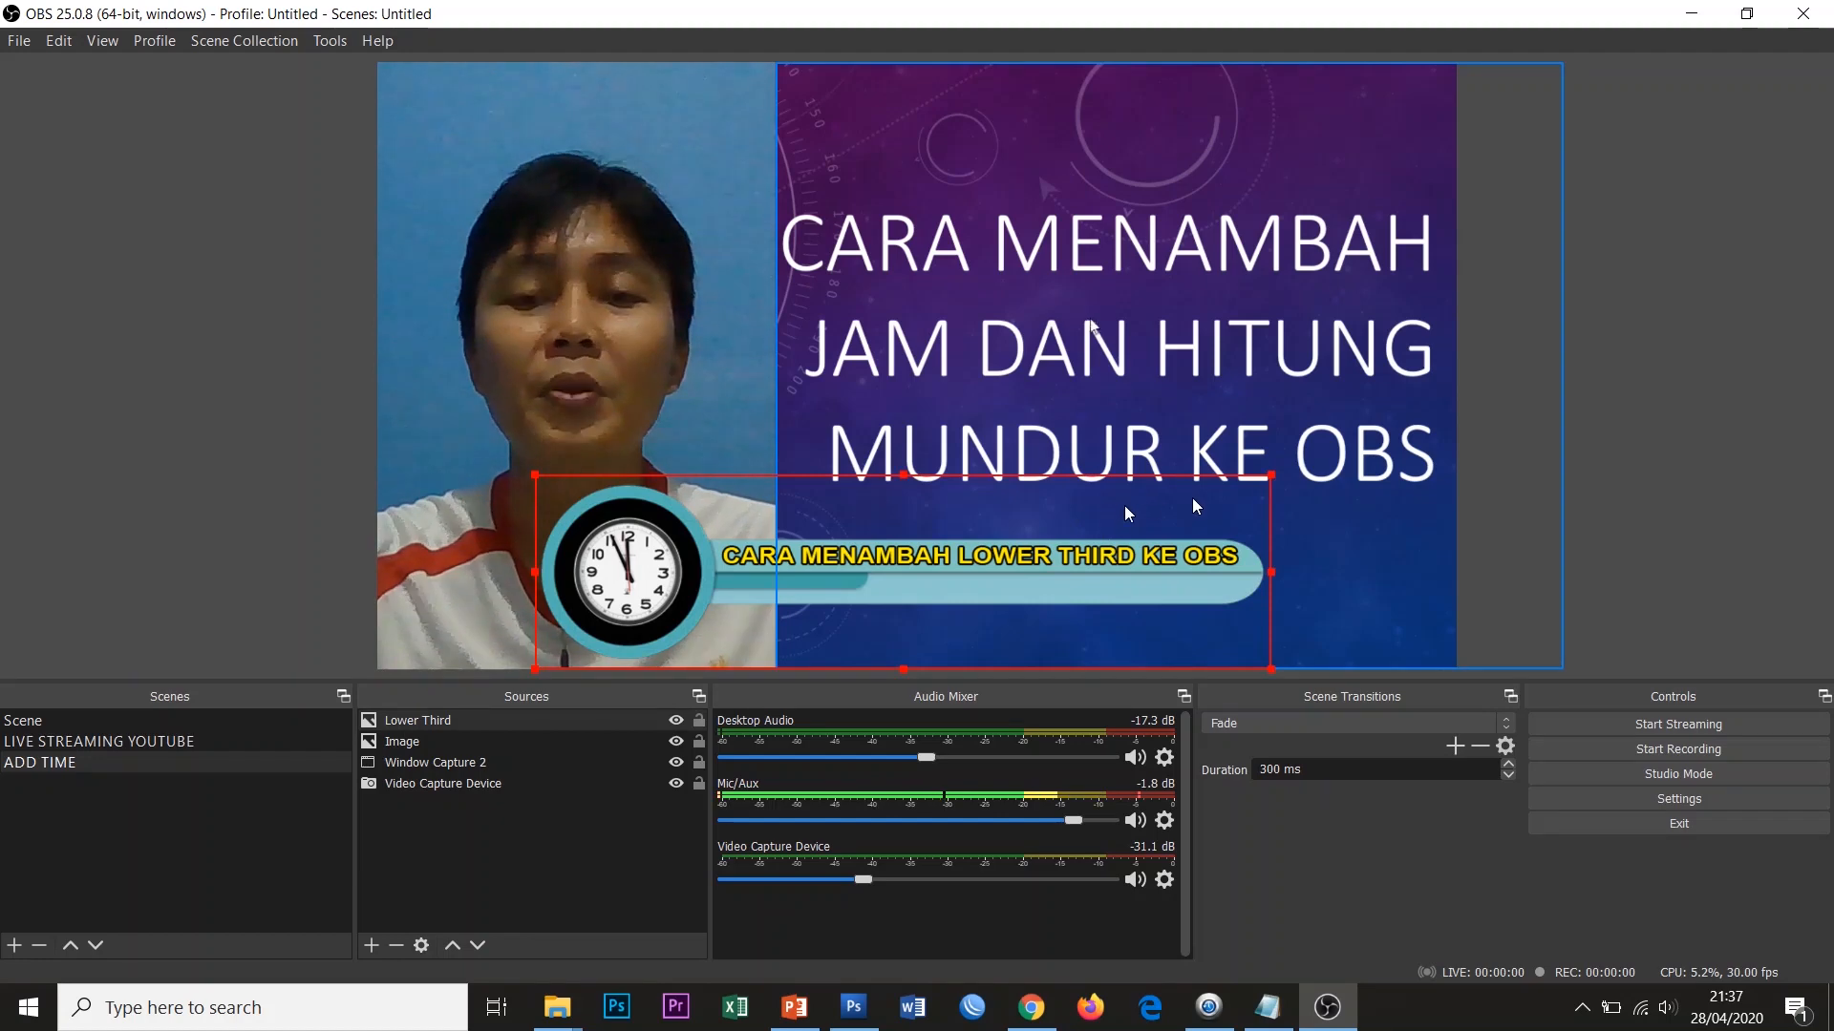
{"action": "left_click", "coordinate": [1713, 428]}
{"action": "left_click", "coordinate": [1042, 594]}
{"action": "left_click_drag", "start_coordinate": [1275, 477], "coordinate": [1355, 454]}
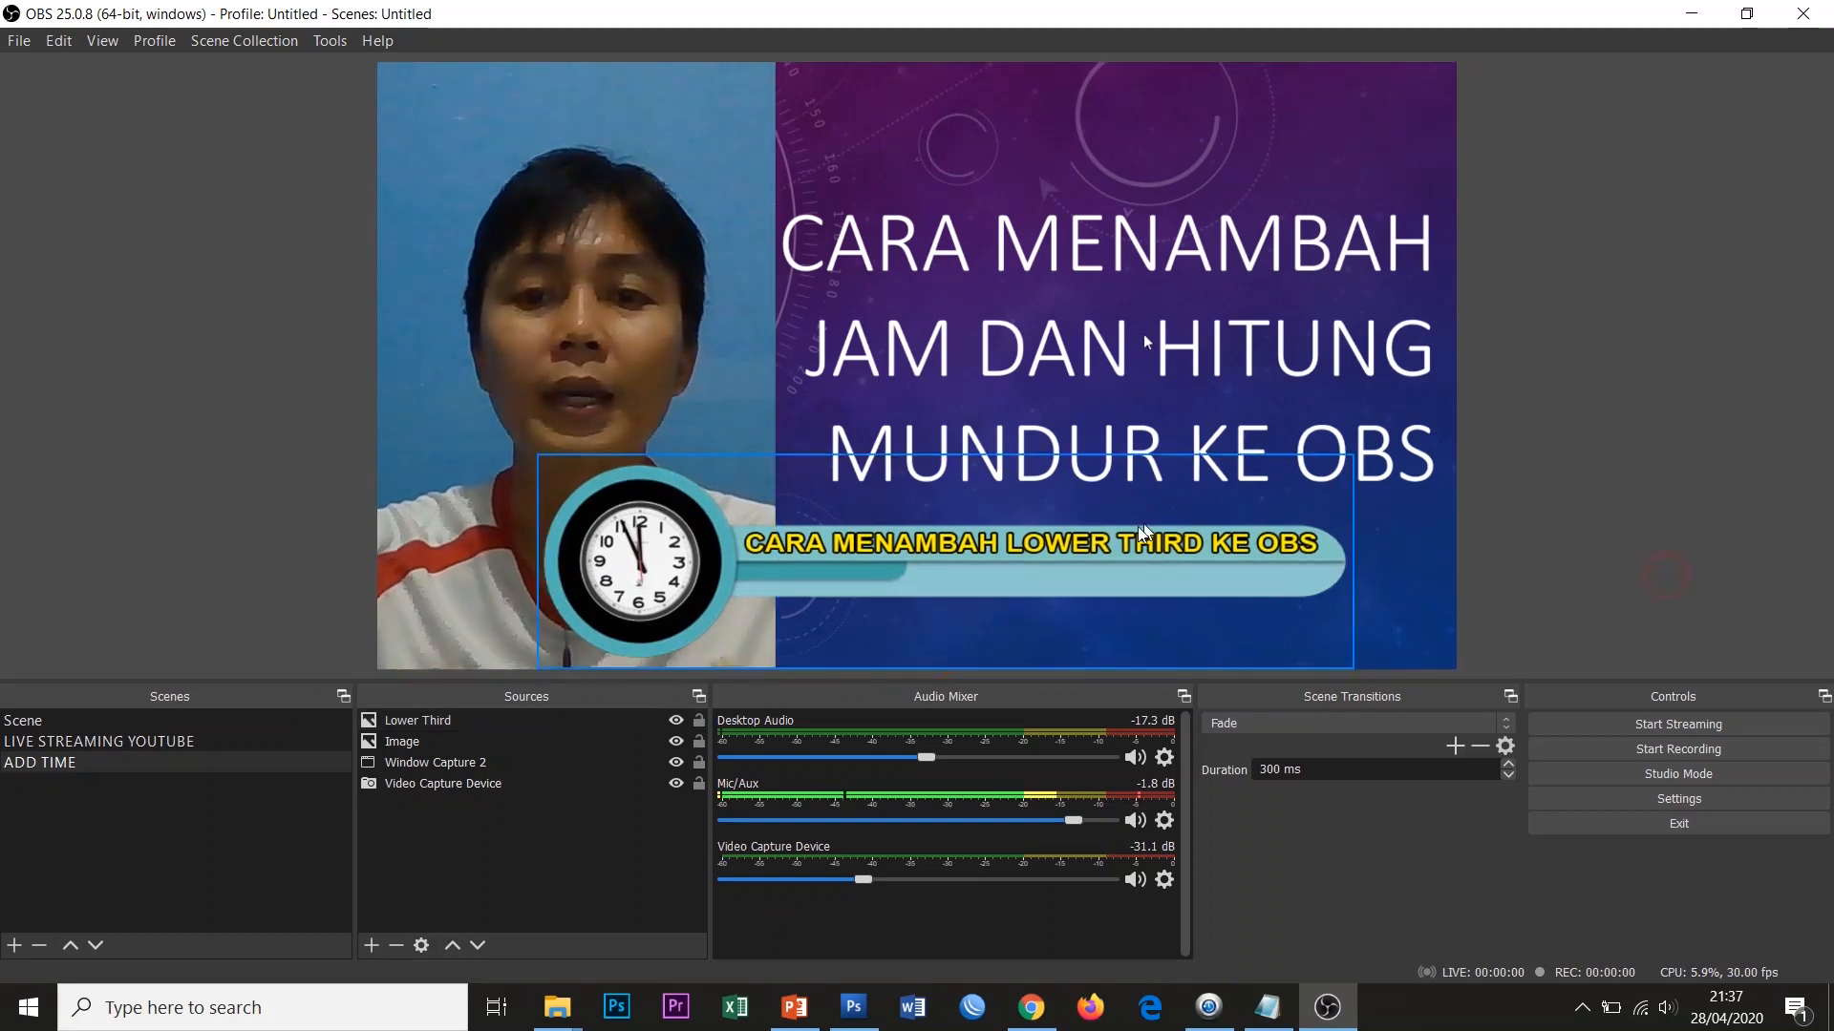
{"action": "left_click", "coordinate": [1718, 532]}
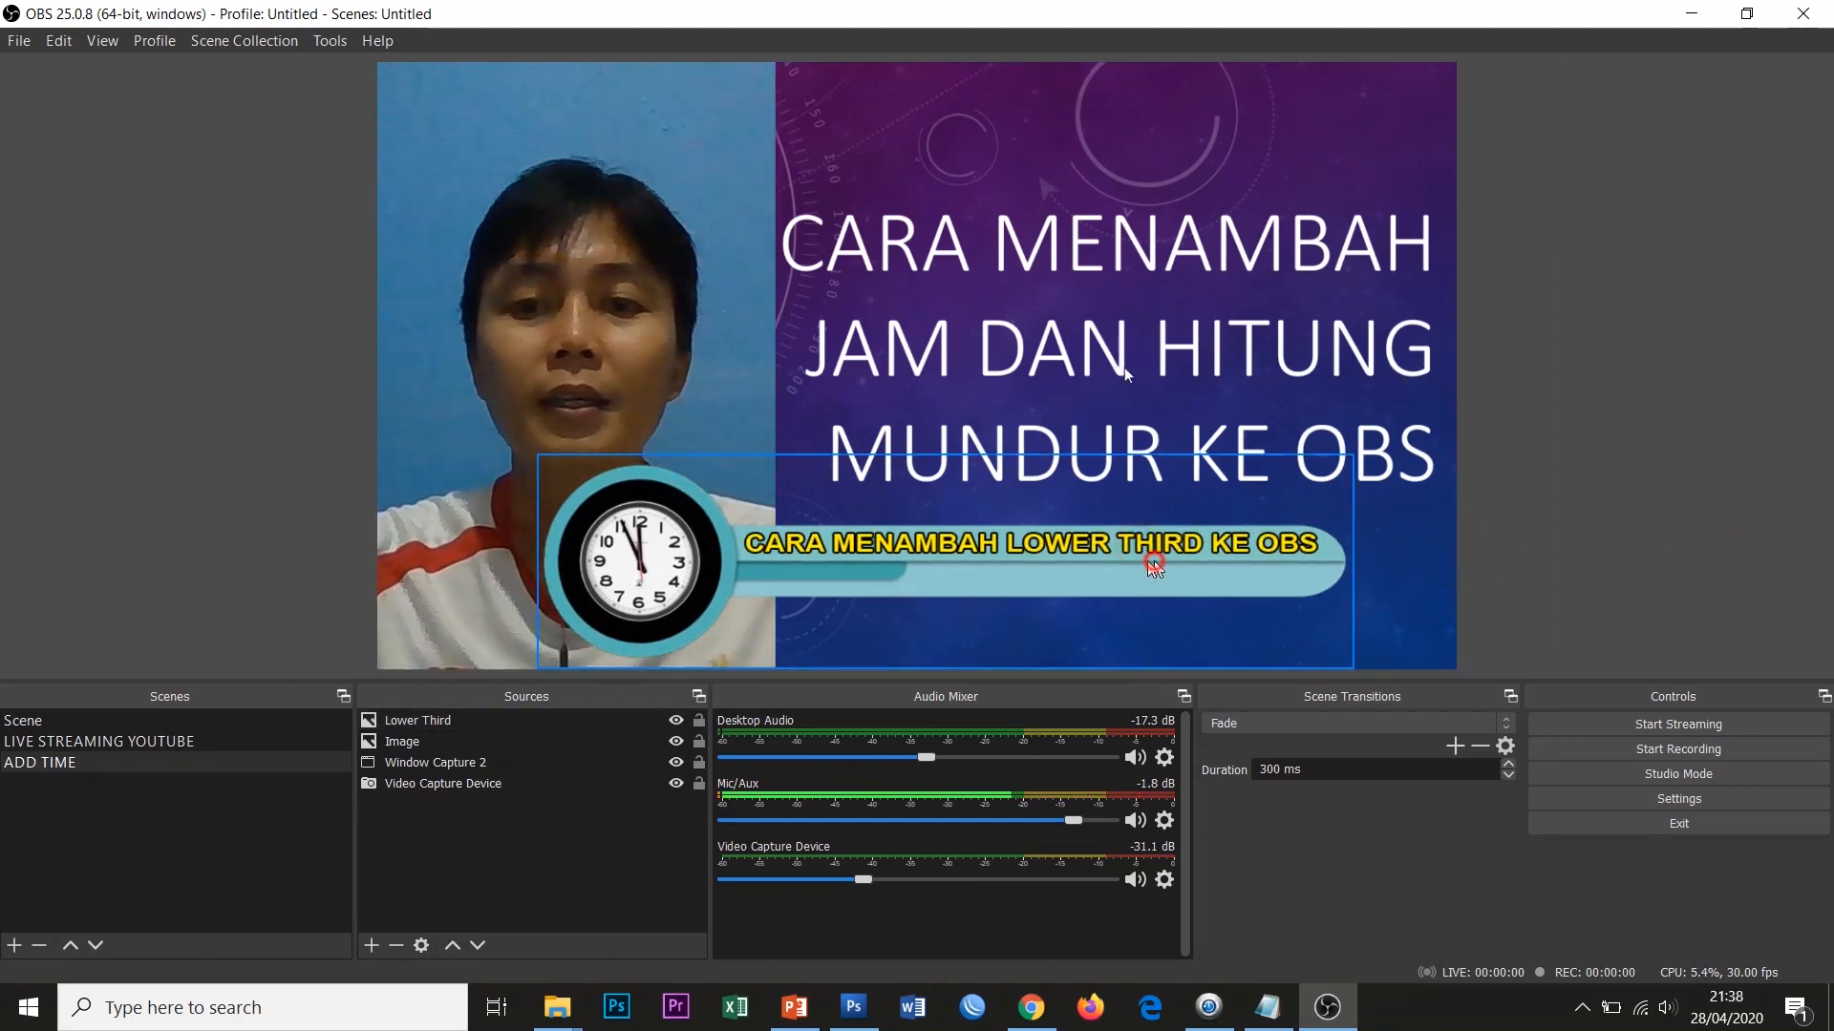
Try the lower third slightly further right along the canvas's bottom edge and move it back.
{"action": "left_click_drag", "start_coordinate": [1152, 562], "coordinate": [1168, 568]}
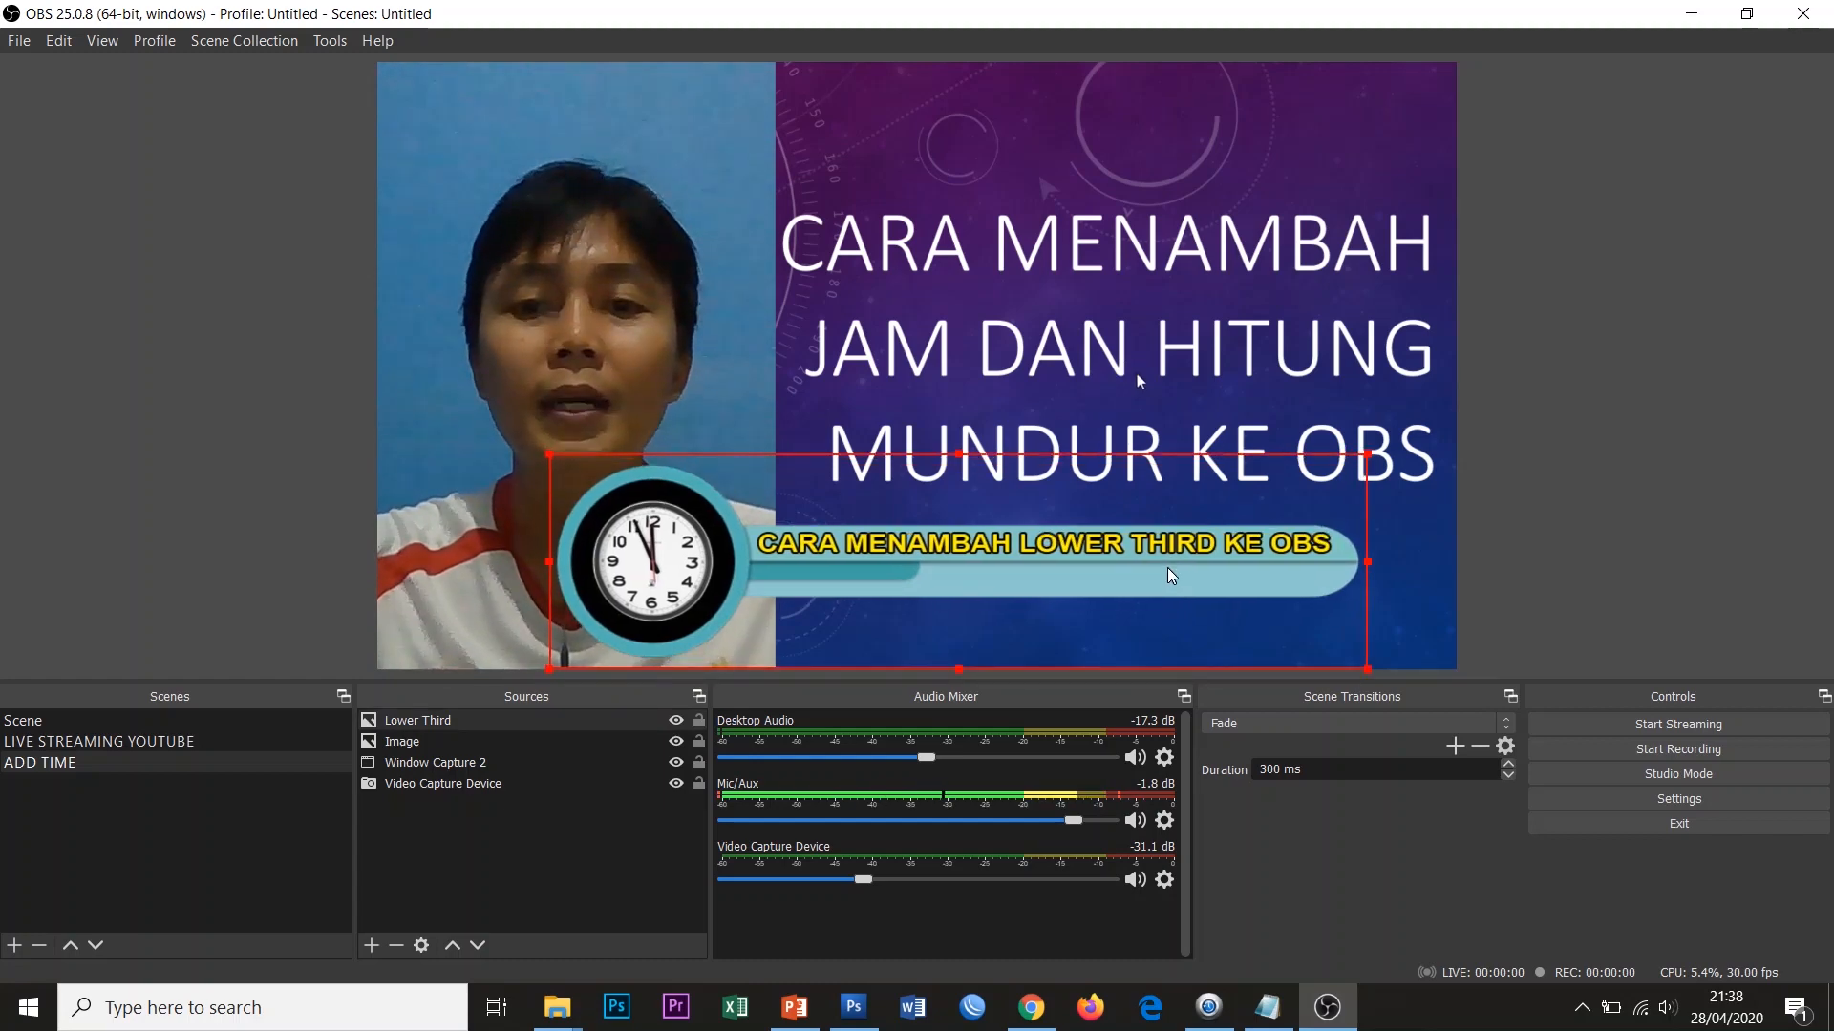
{"action": "left_click", "coordinate": [1712, 563]}
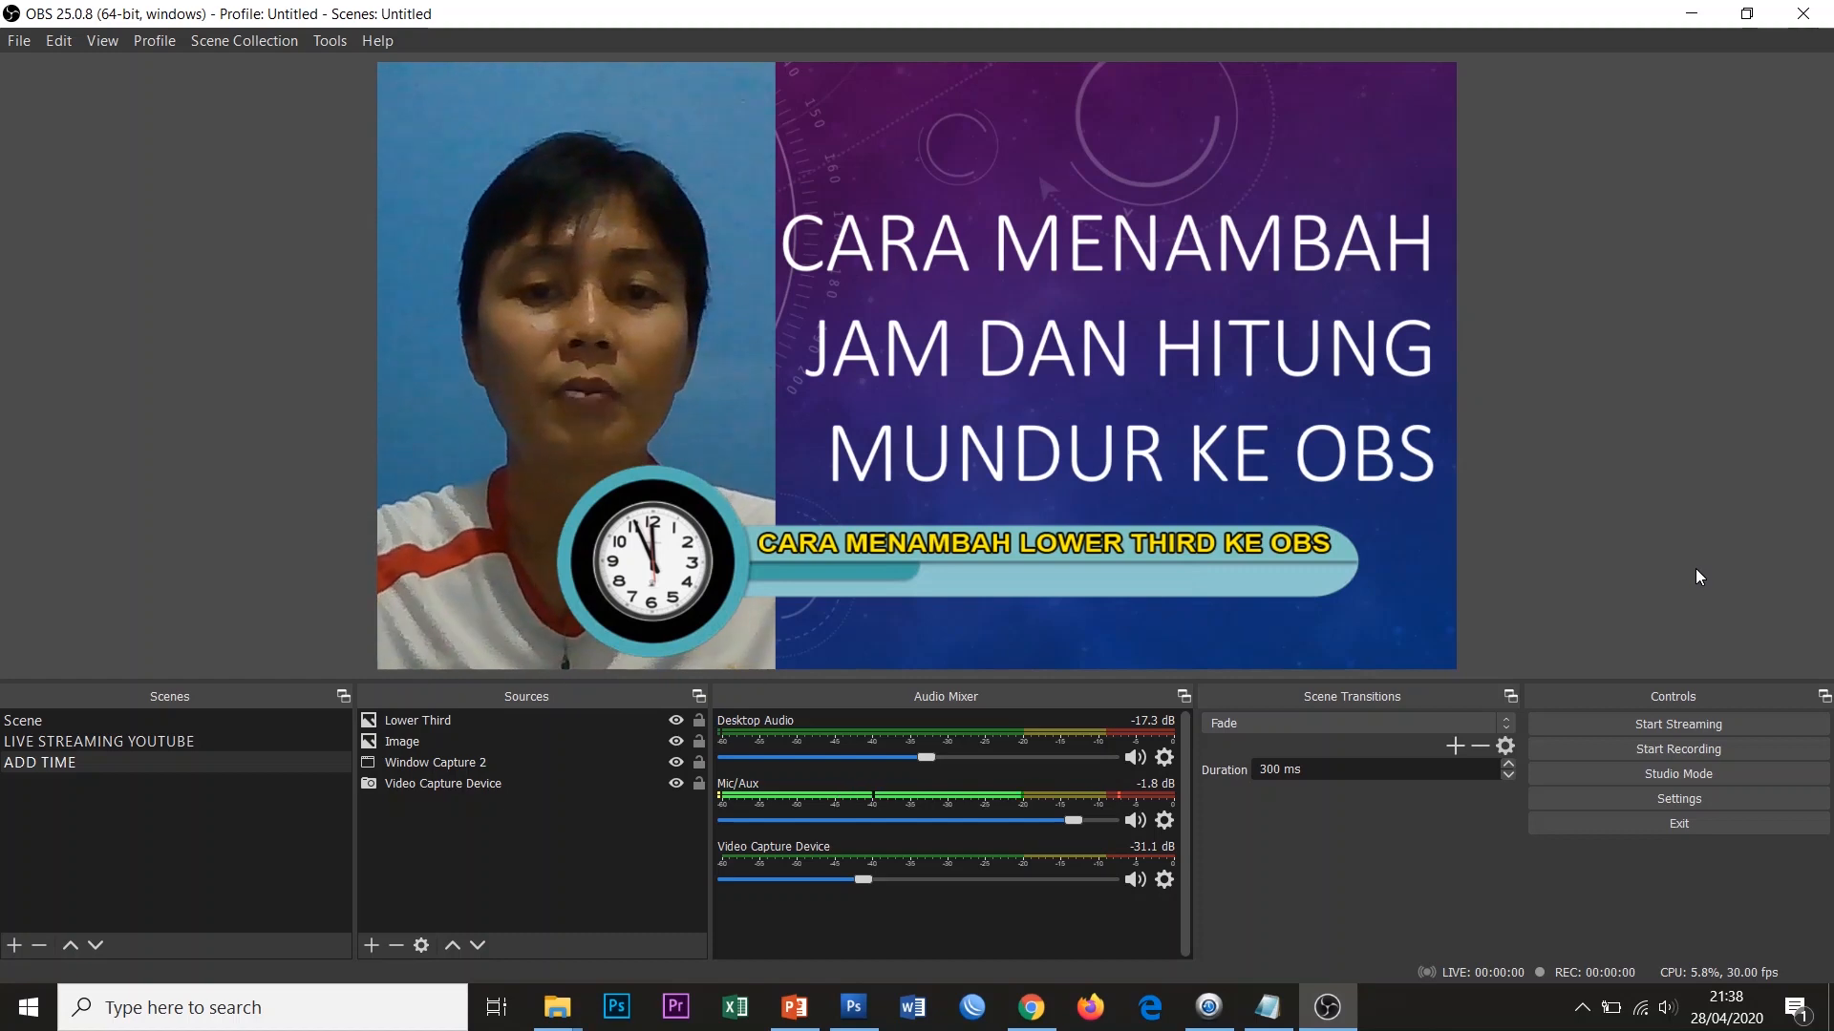
{"action": "left_click", "coordinate": [1235, 565]}
{"action": "left_click_drag", "start_coordinate": [1235, 564], "coordinate": [1220, 564]}
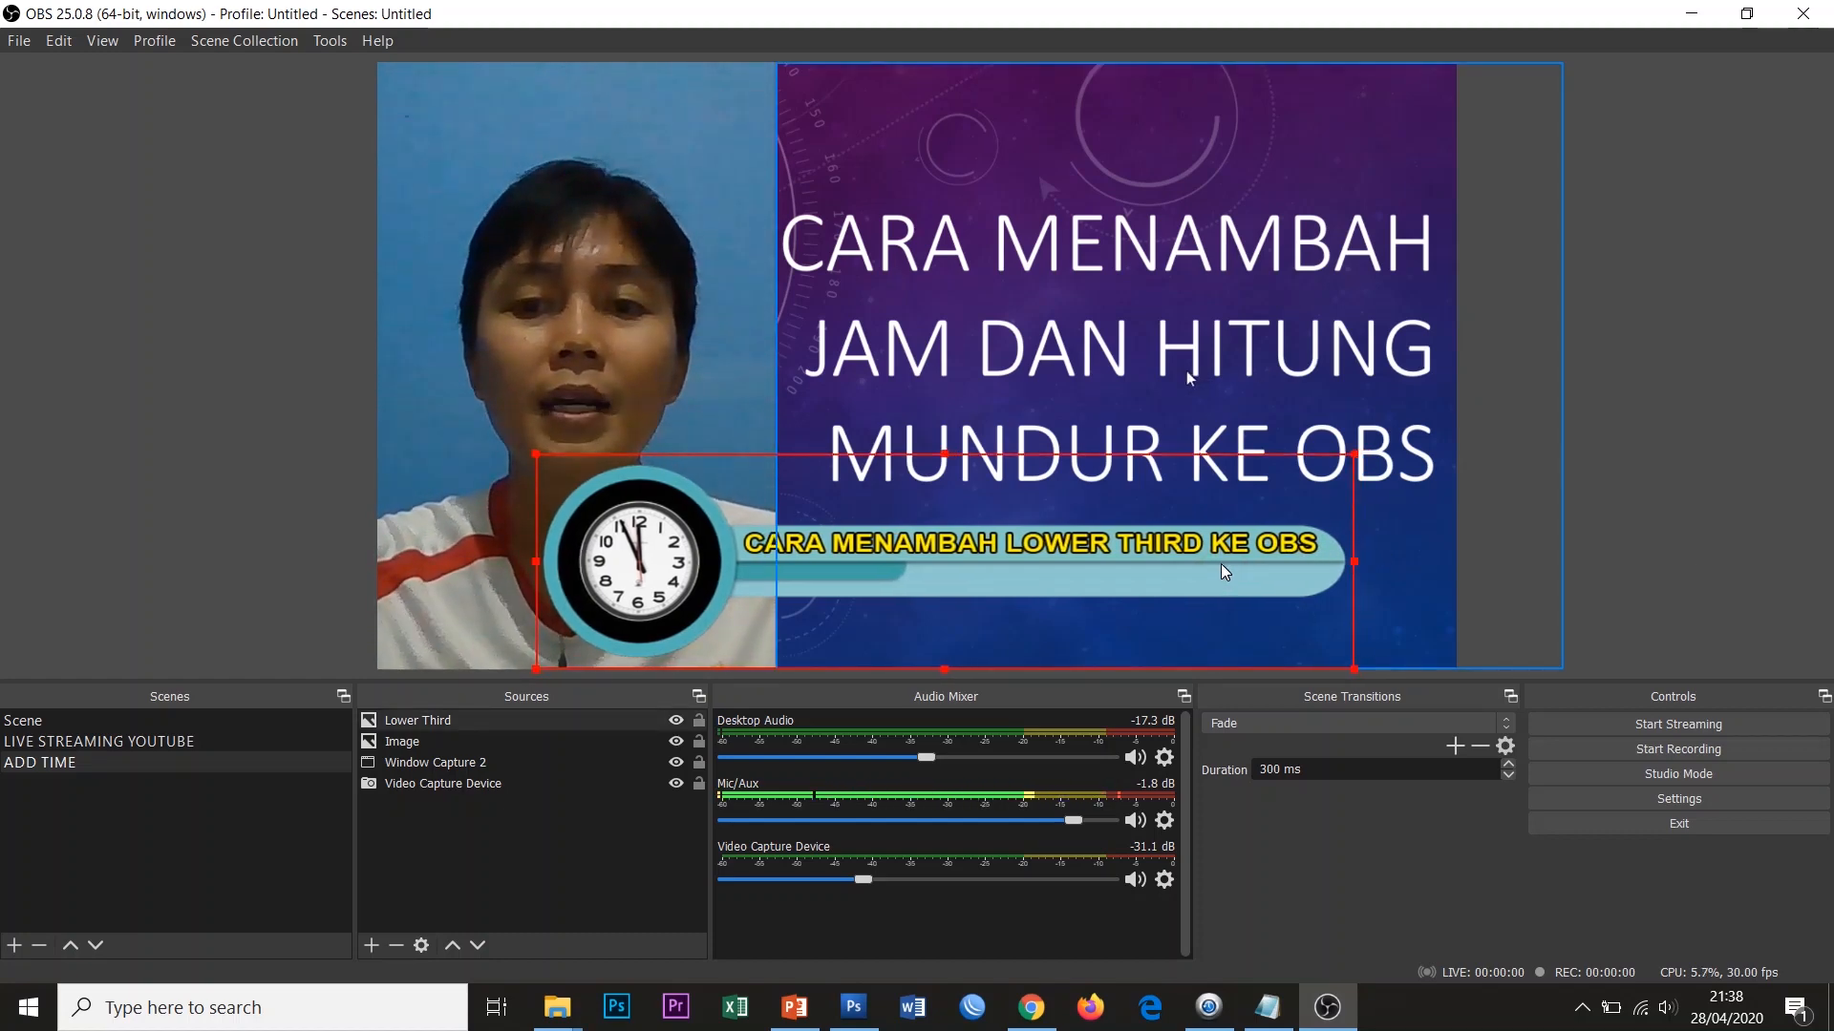
{"action": "left_click", "coordinate": [1642, 575]}
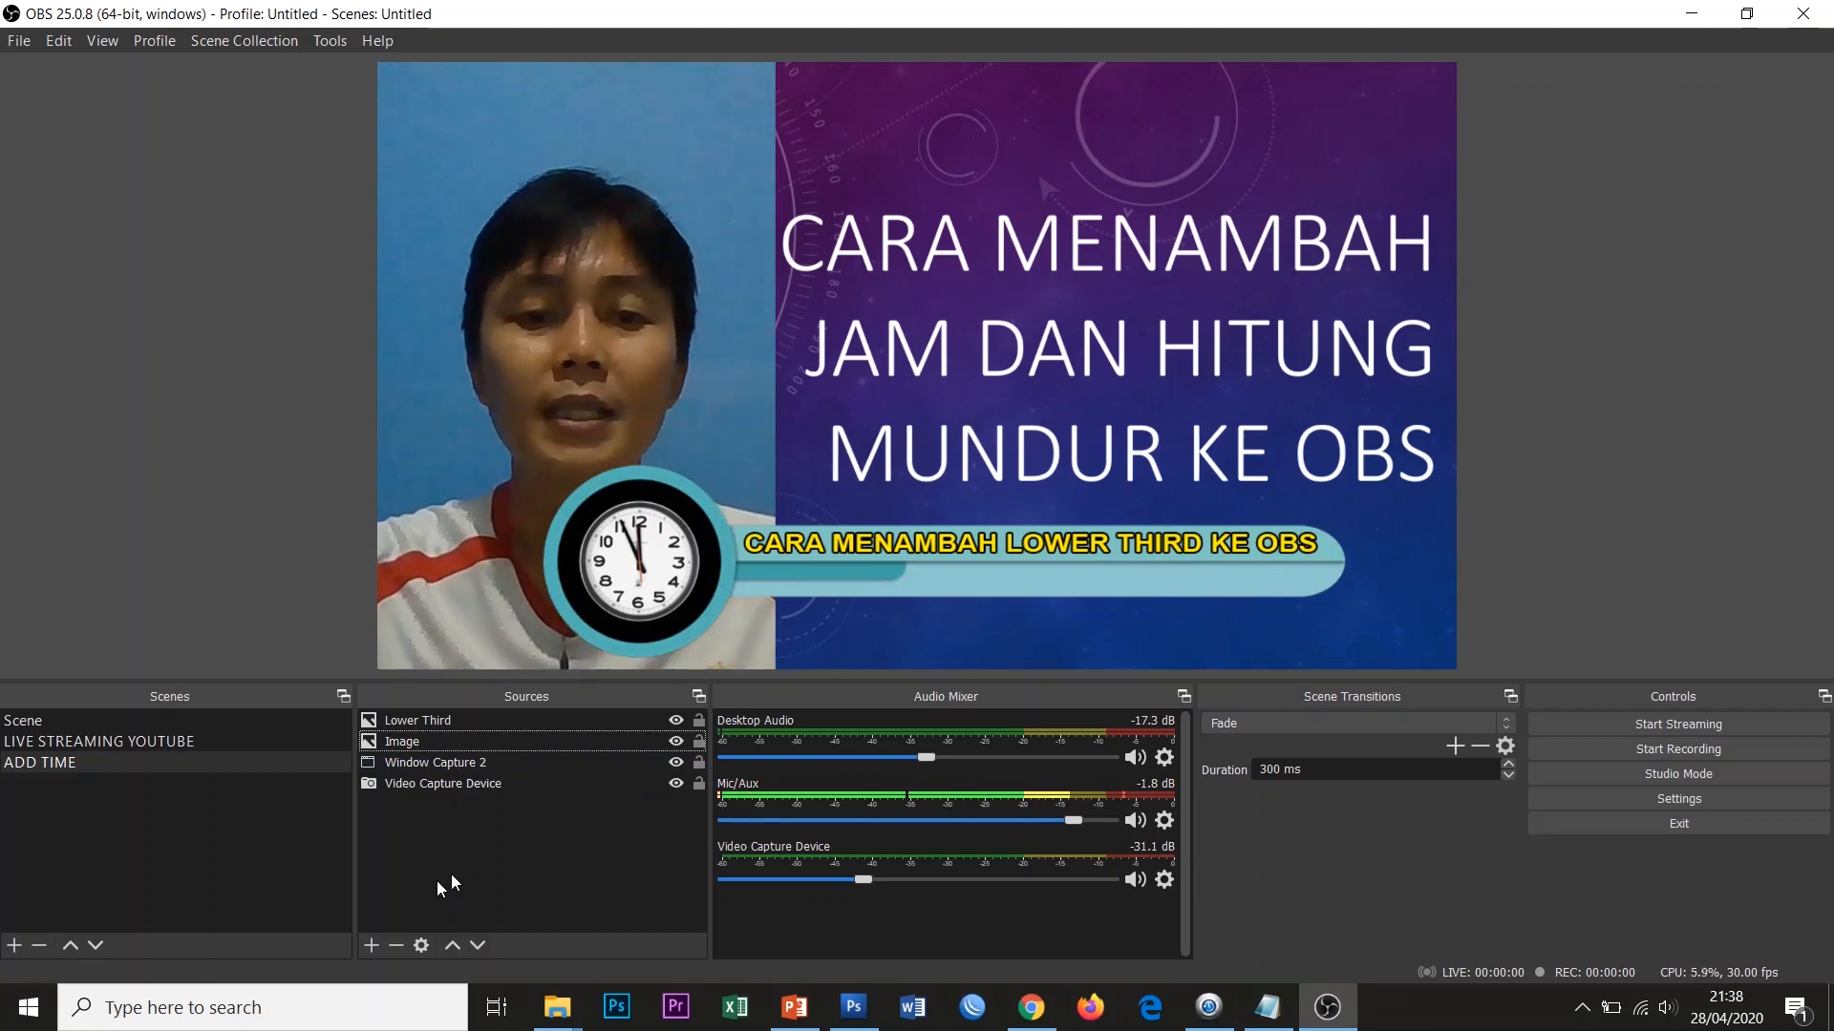
Add a new Text (GDI+) source named "Runinng Text" to the ADD TIME scene.
{"action": "left_click", "coordinate": [371, 944]}
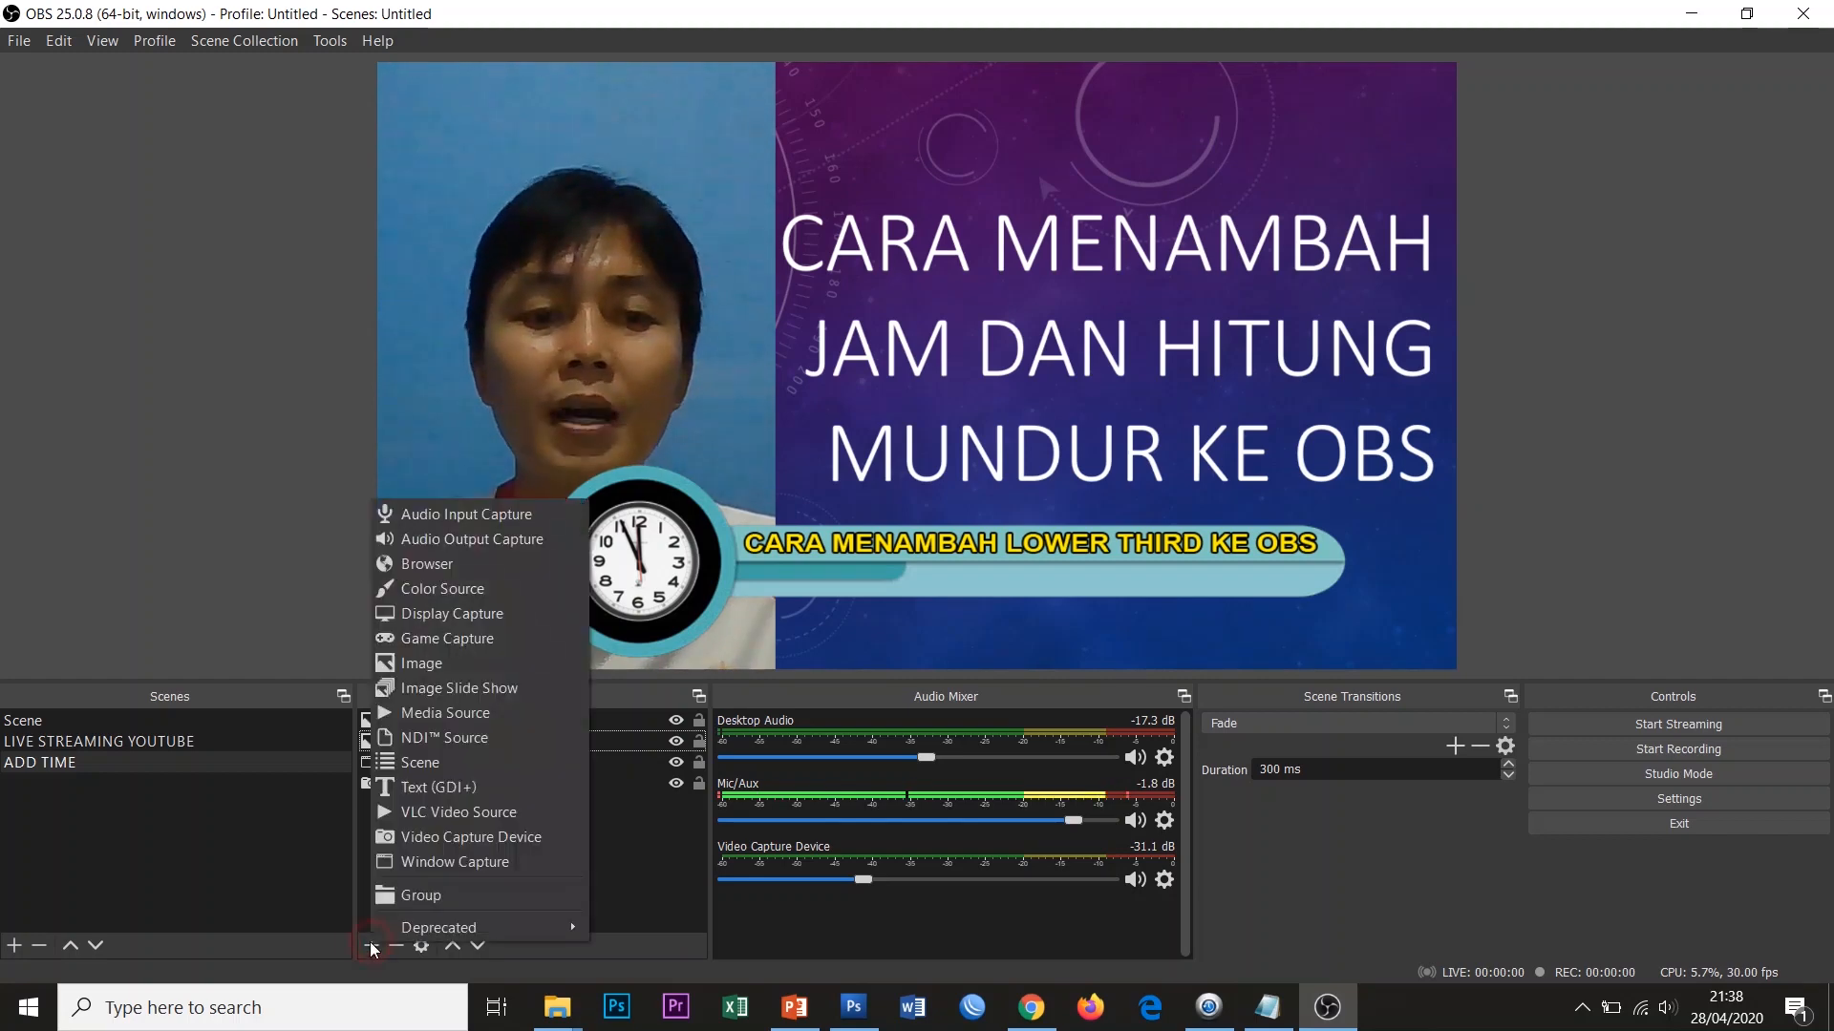
{"action": "left_click", "coordinate": [430, 785]}
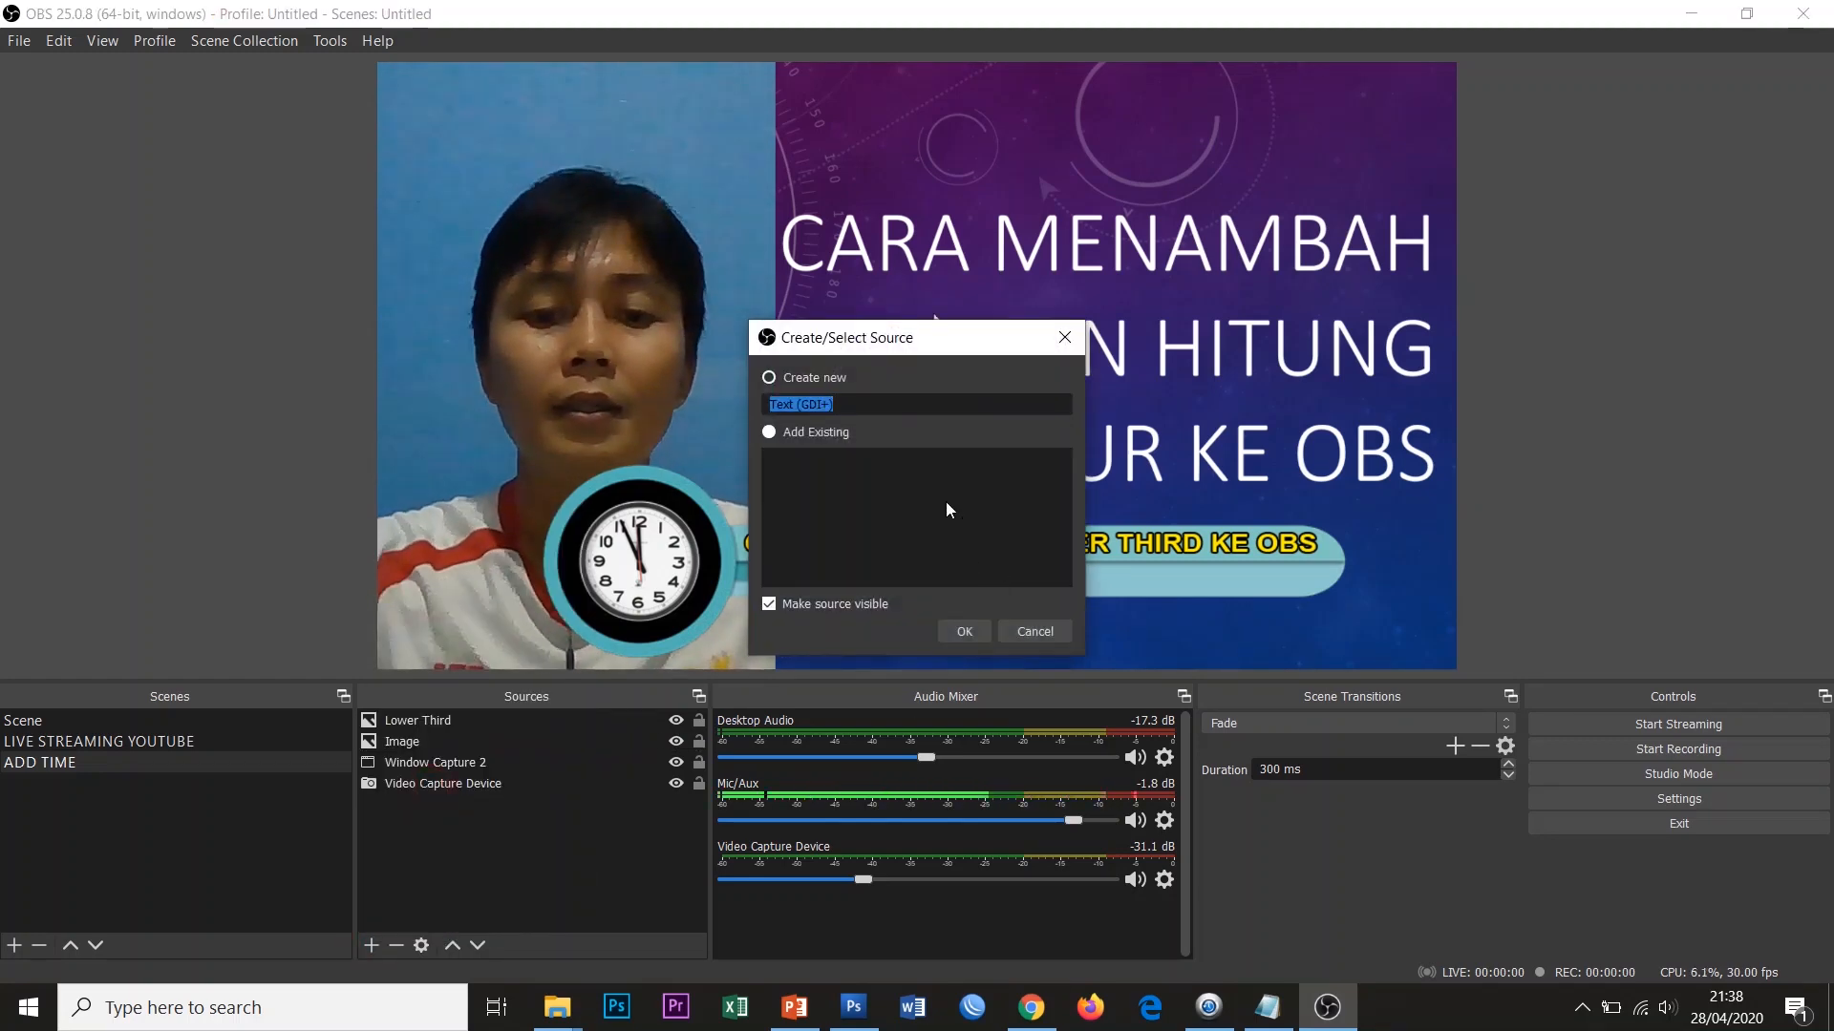
{"action": "type", "text": "Runi"}
{"action": "type", "text": "nng Text"}
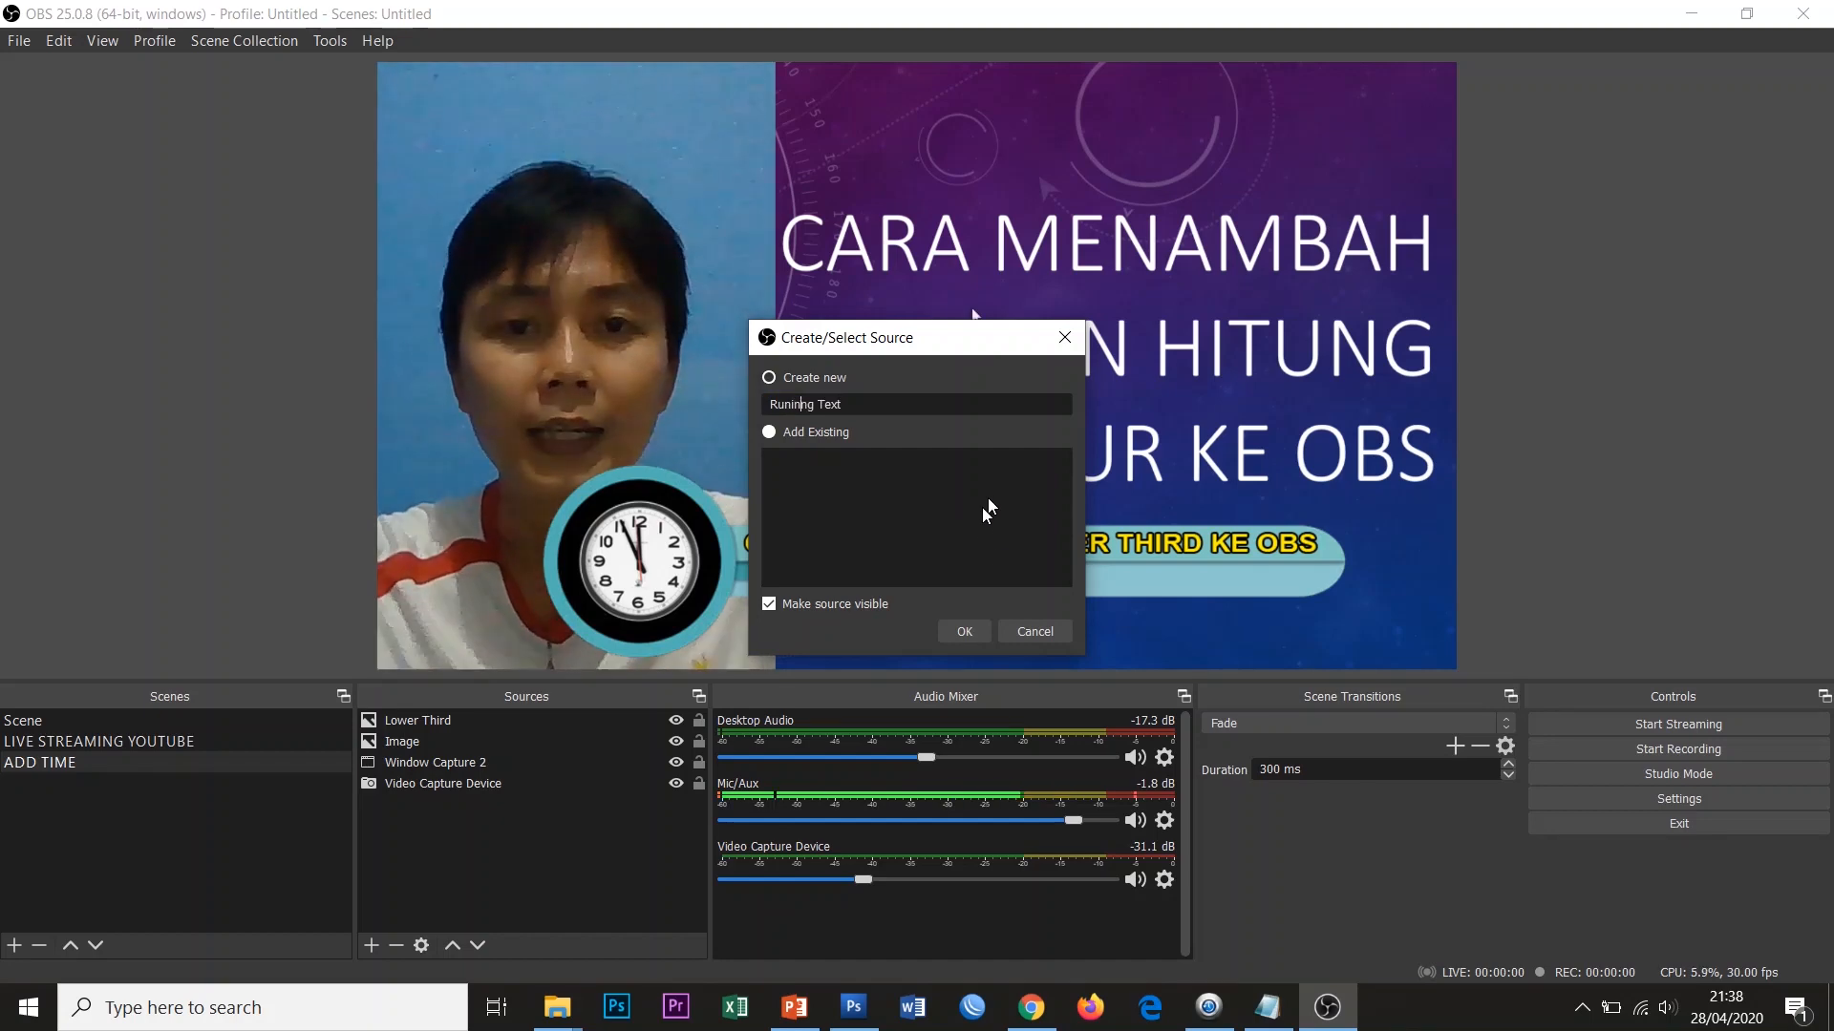
{"action": "left_click", "coordinate": [966, 632]}
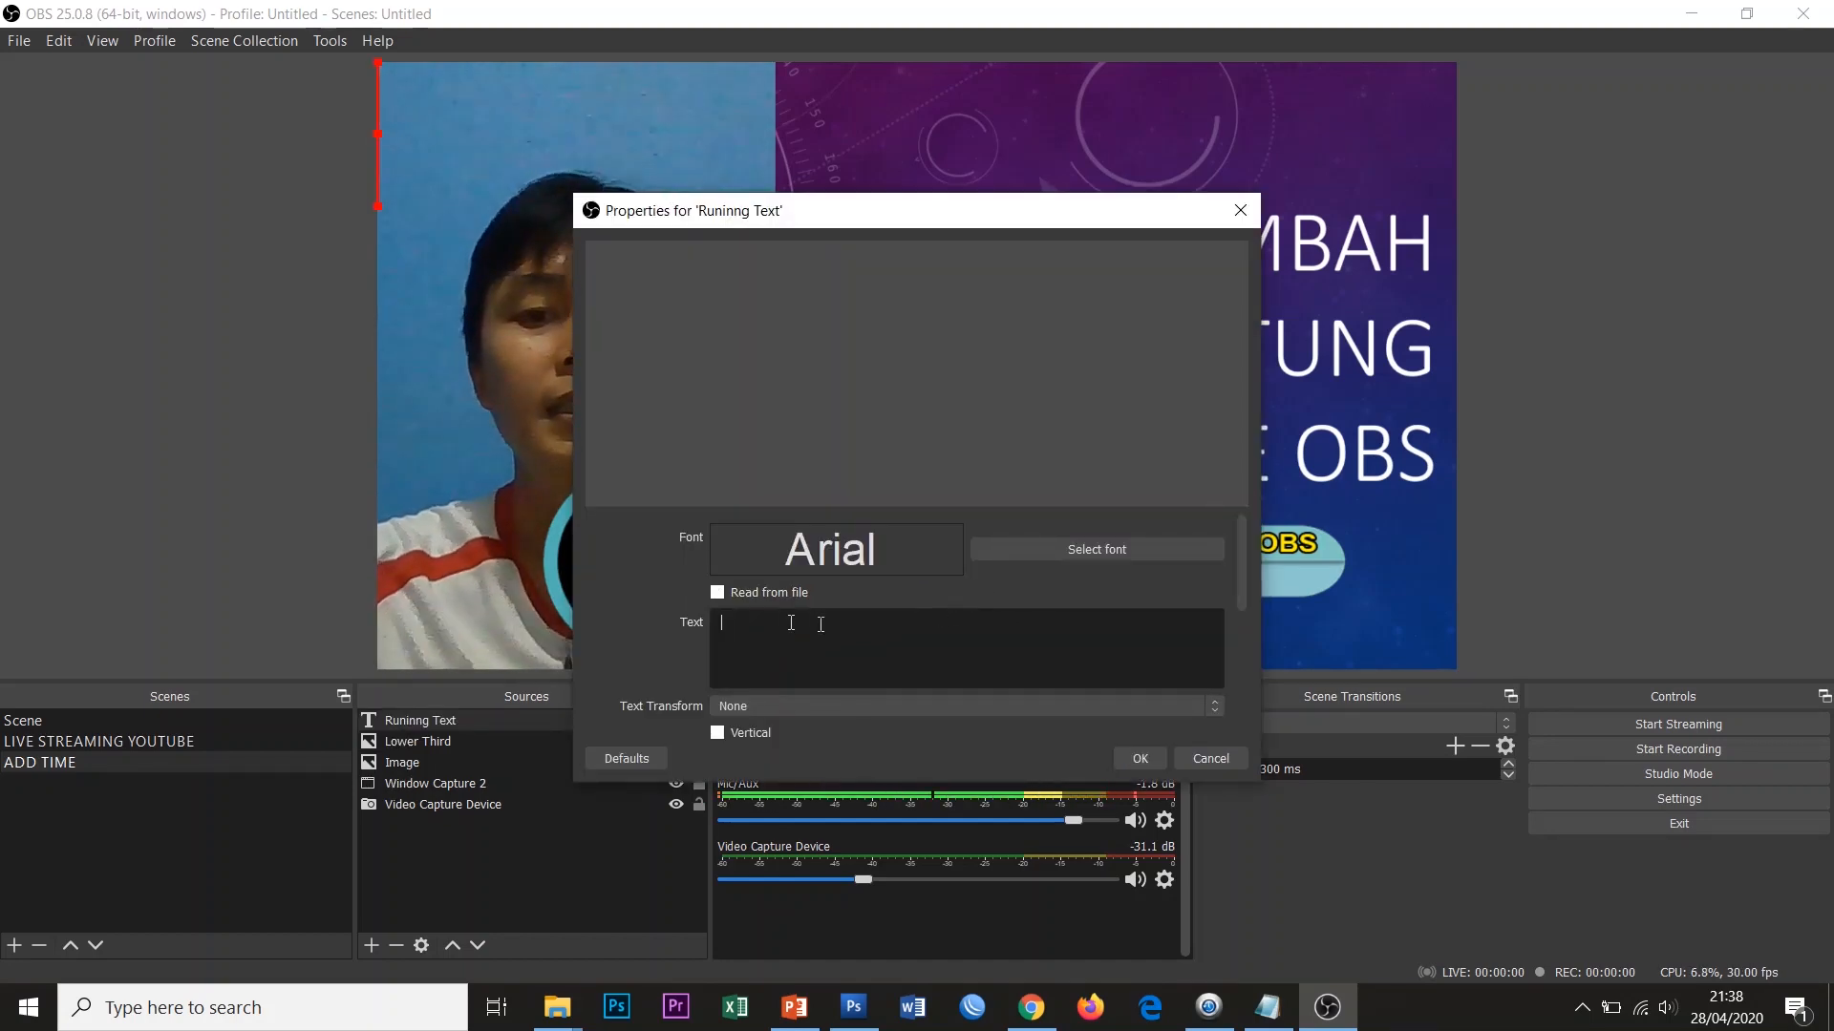
Copy the selected welcome and donation message from Notepad and paste it as the text of the new source in OBS.
{"action": "left_click", "coordinate": [1268, 1009]}
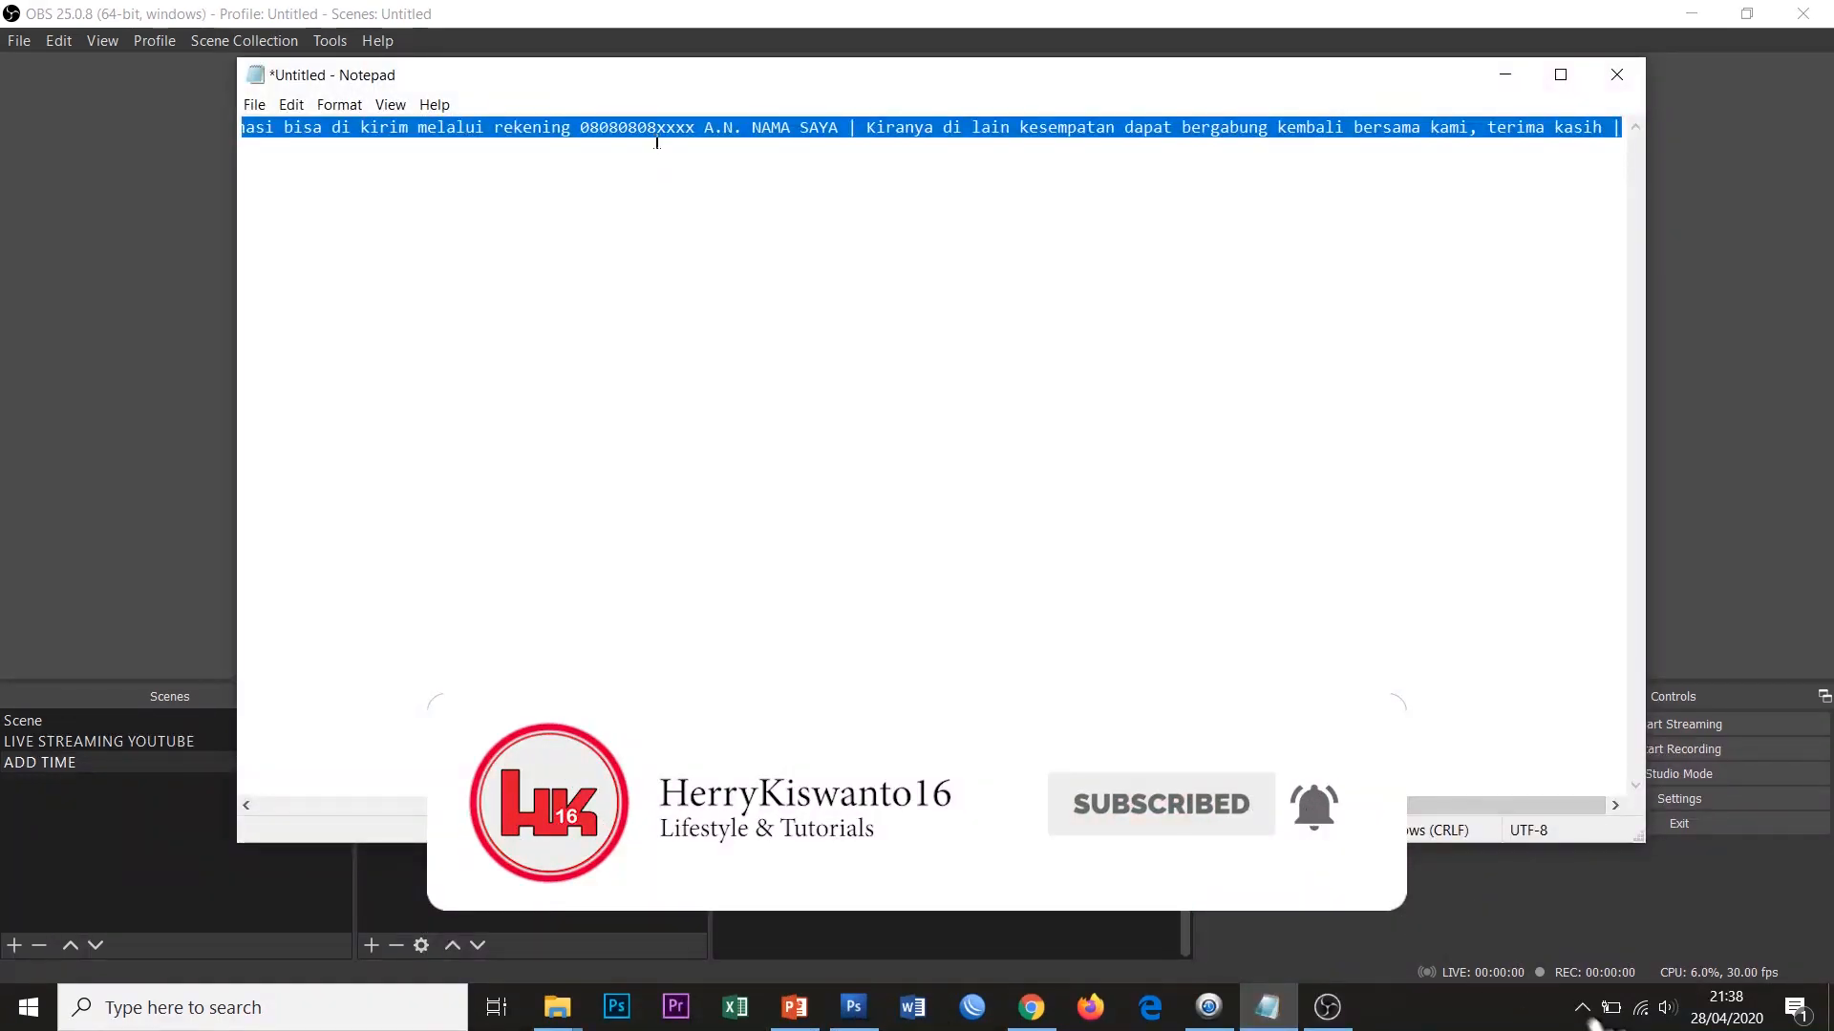
{"action": "right_click", "coordinate": [660, 130]}
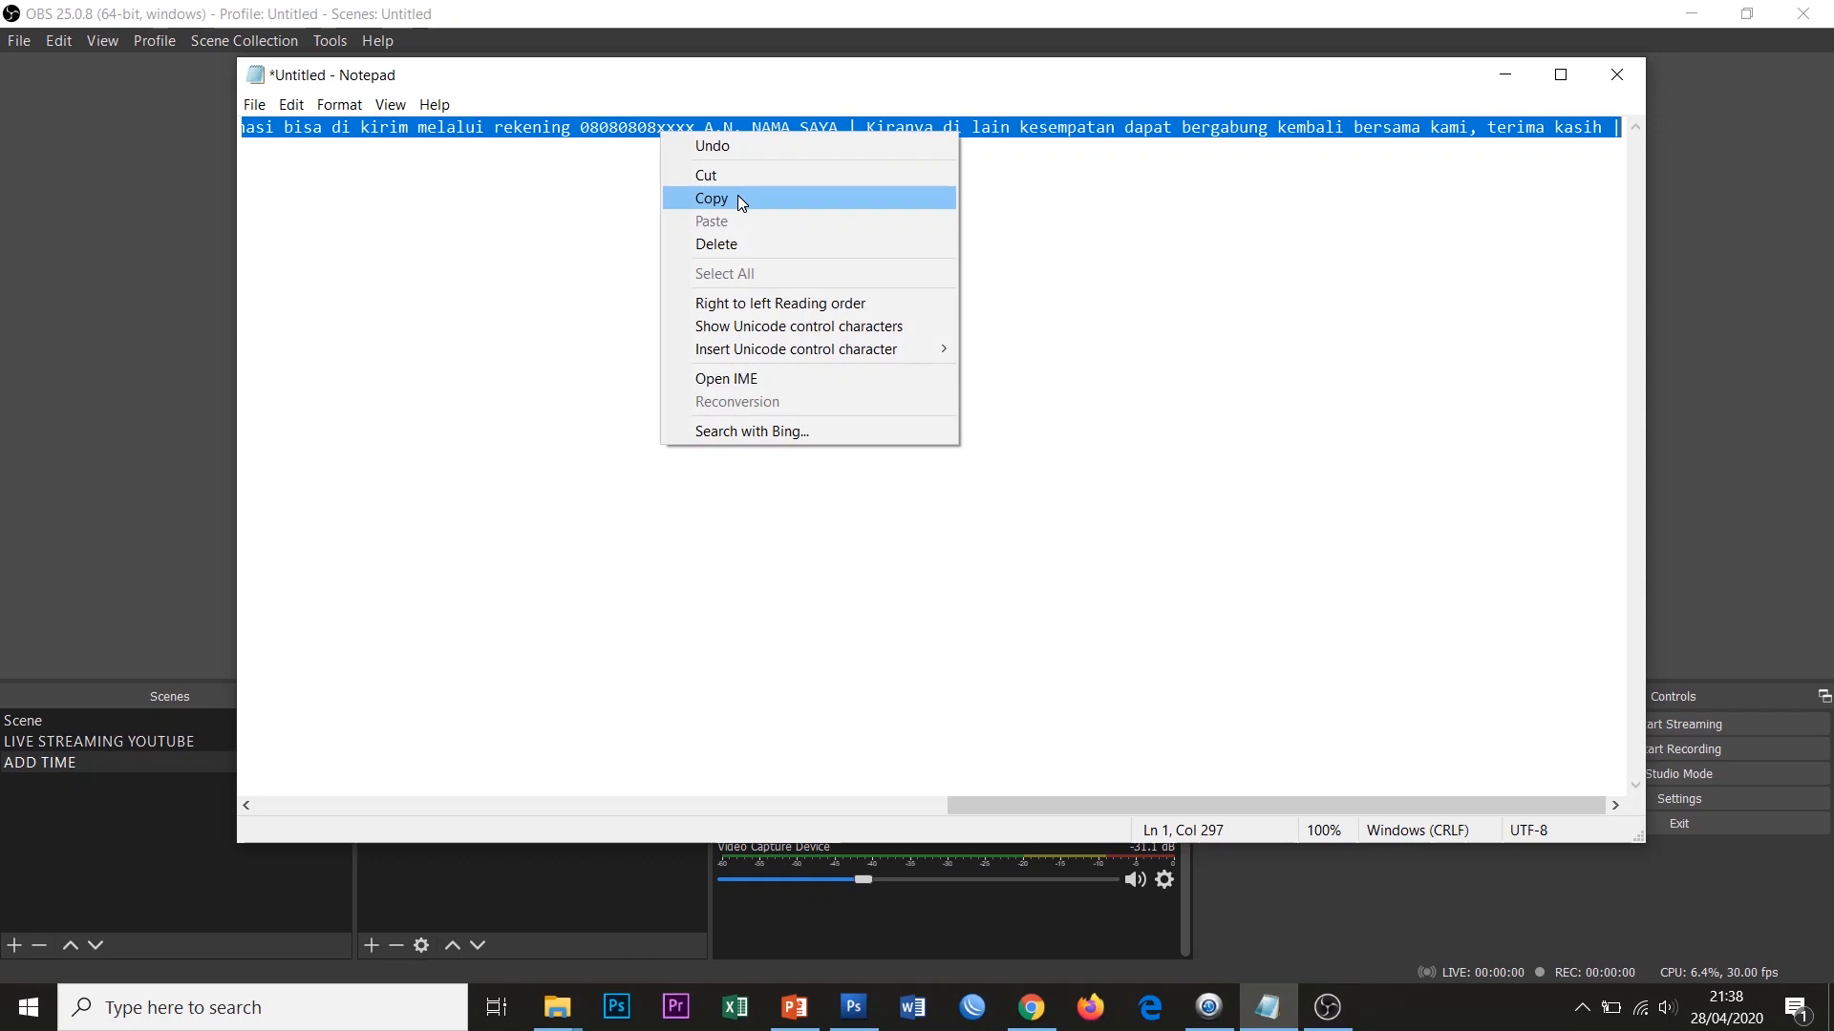
{"action": "left_click", "coordinate": [738, 194]}
{"action": "key", "text": "alt+Tab"}
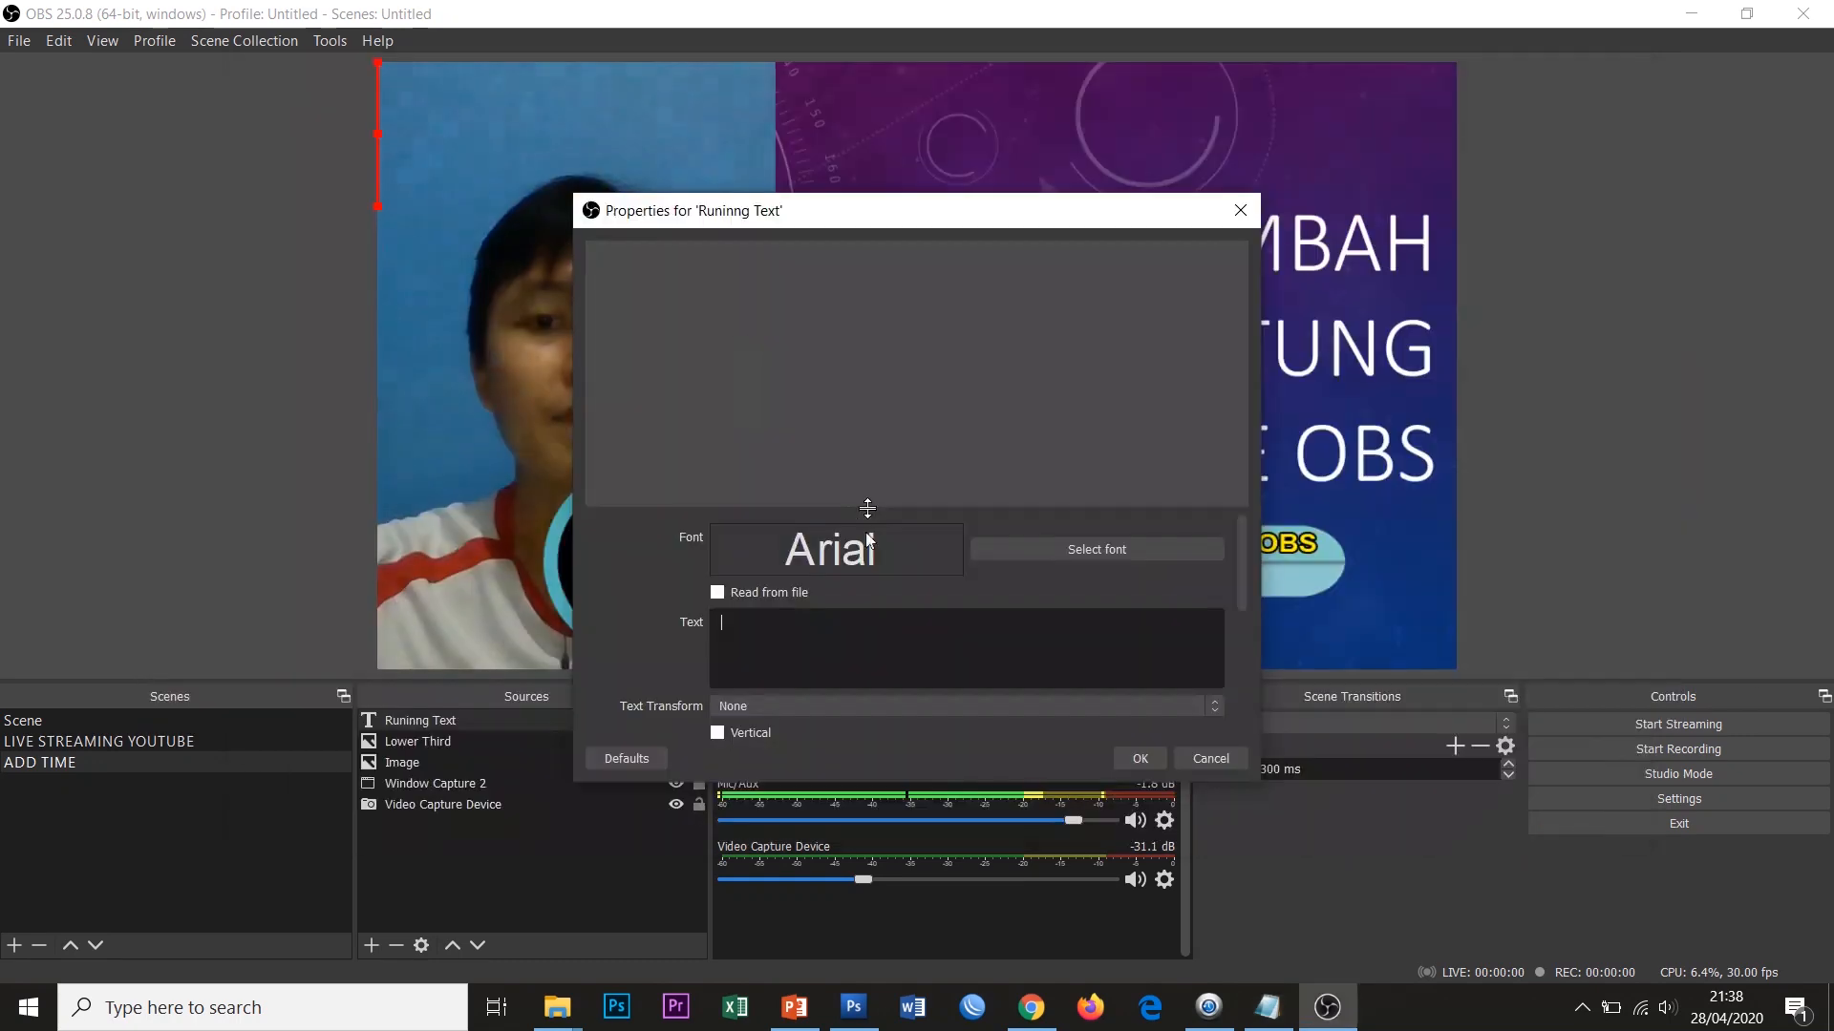
{"action": "key", "text": "ctrl+v"}
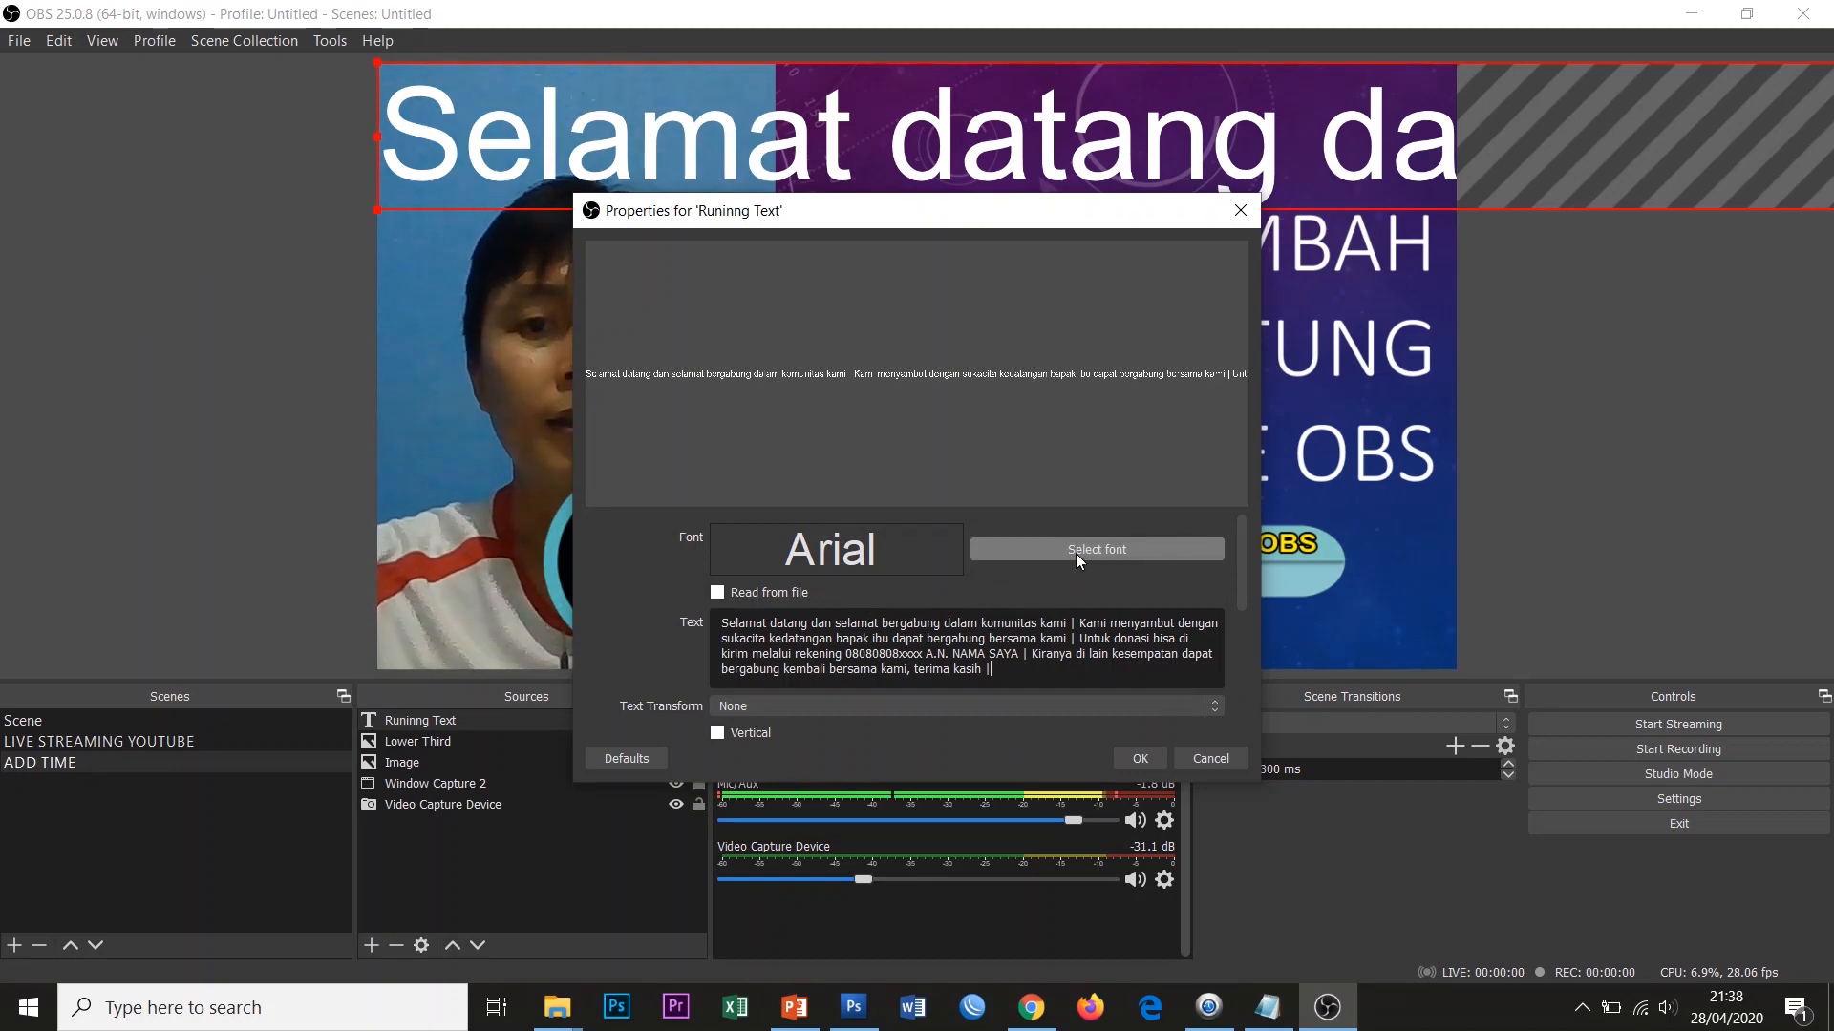
Set the running text's font size to 72, keeping Arial Regular.
{"action": "left_click", "coordinate": [1097, 563]}
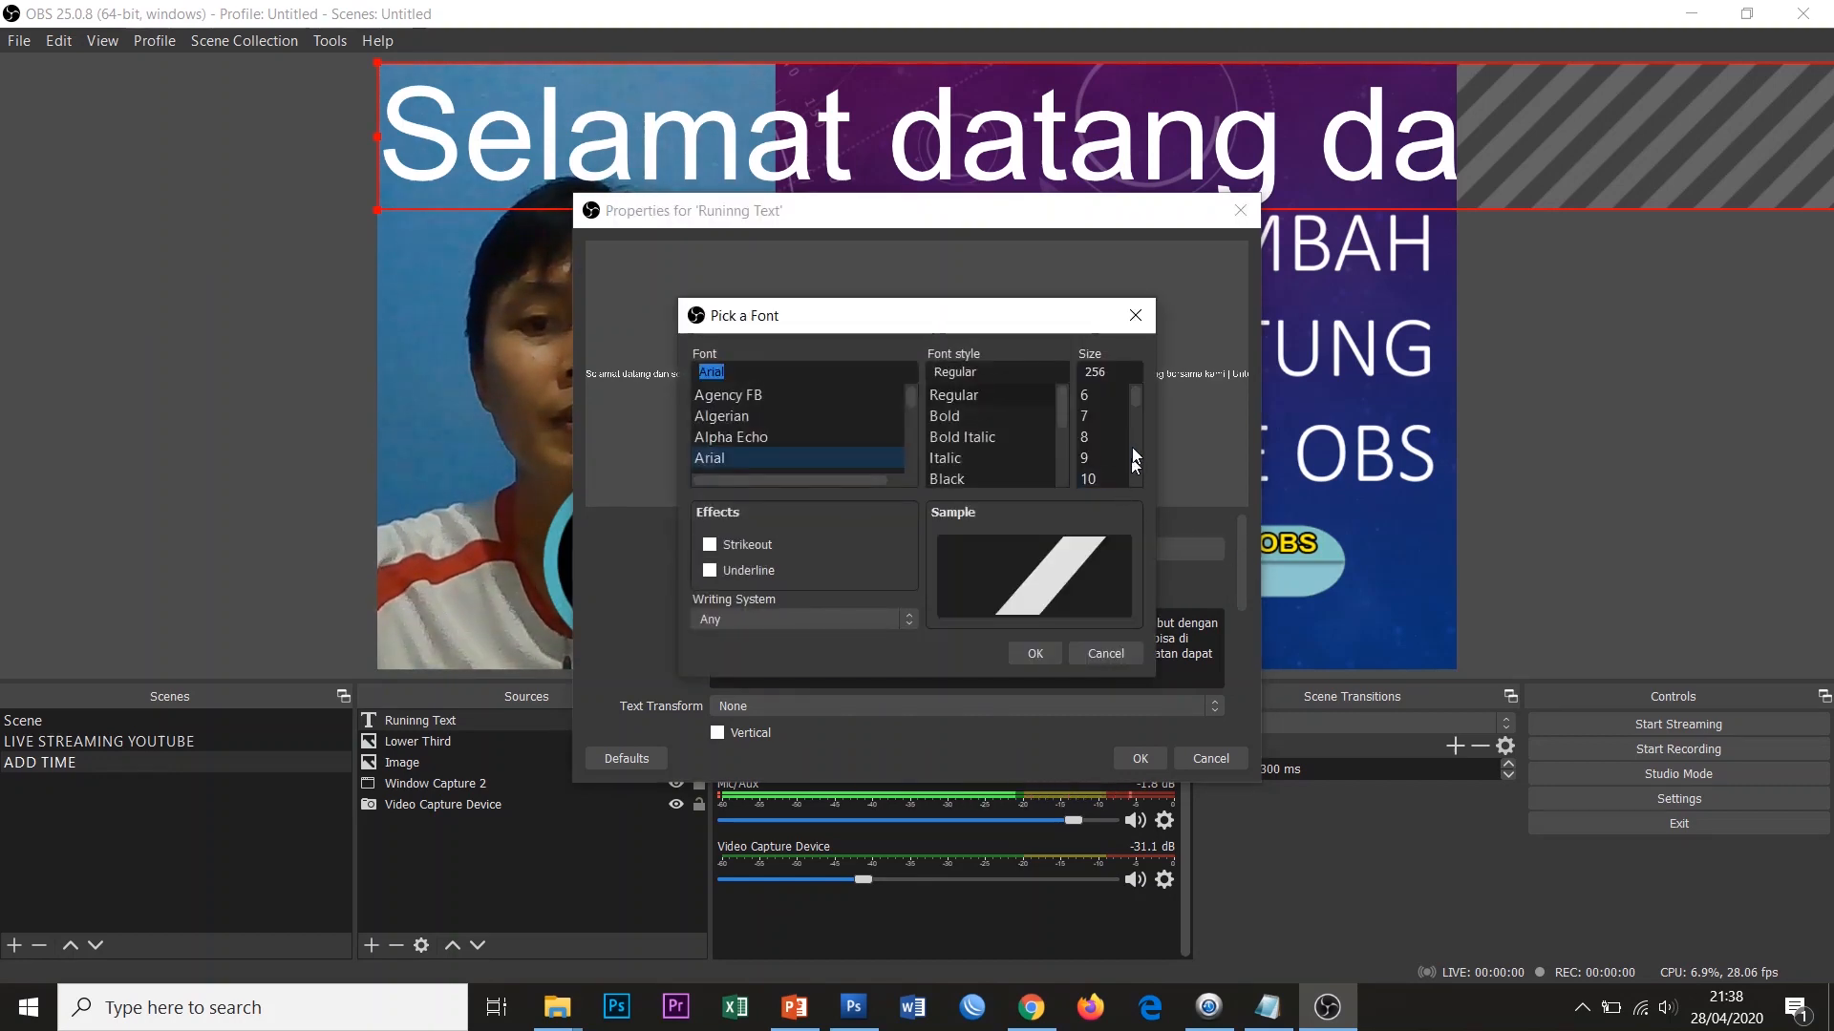
{"action": "left_click_drag", "start_coordinate": [1138, 397], "coordinate": [1142, 417]}
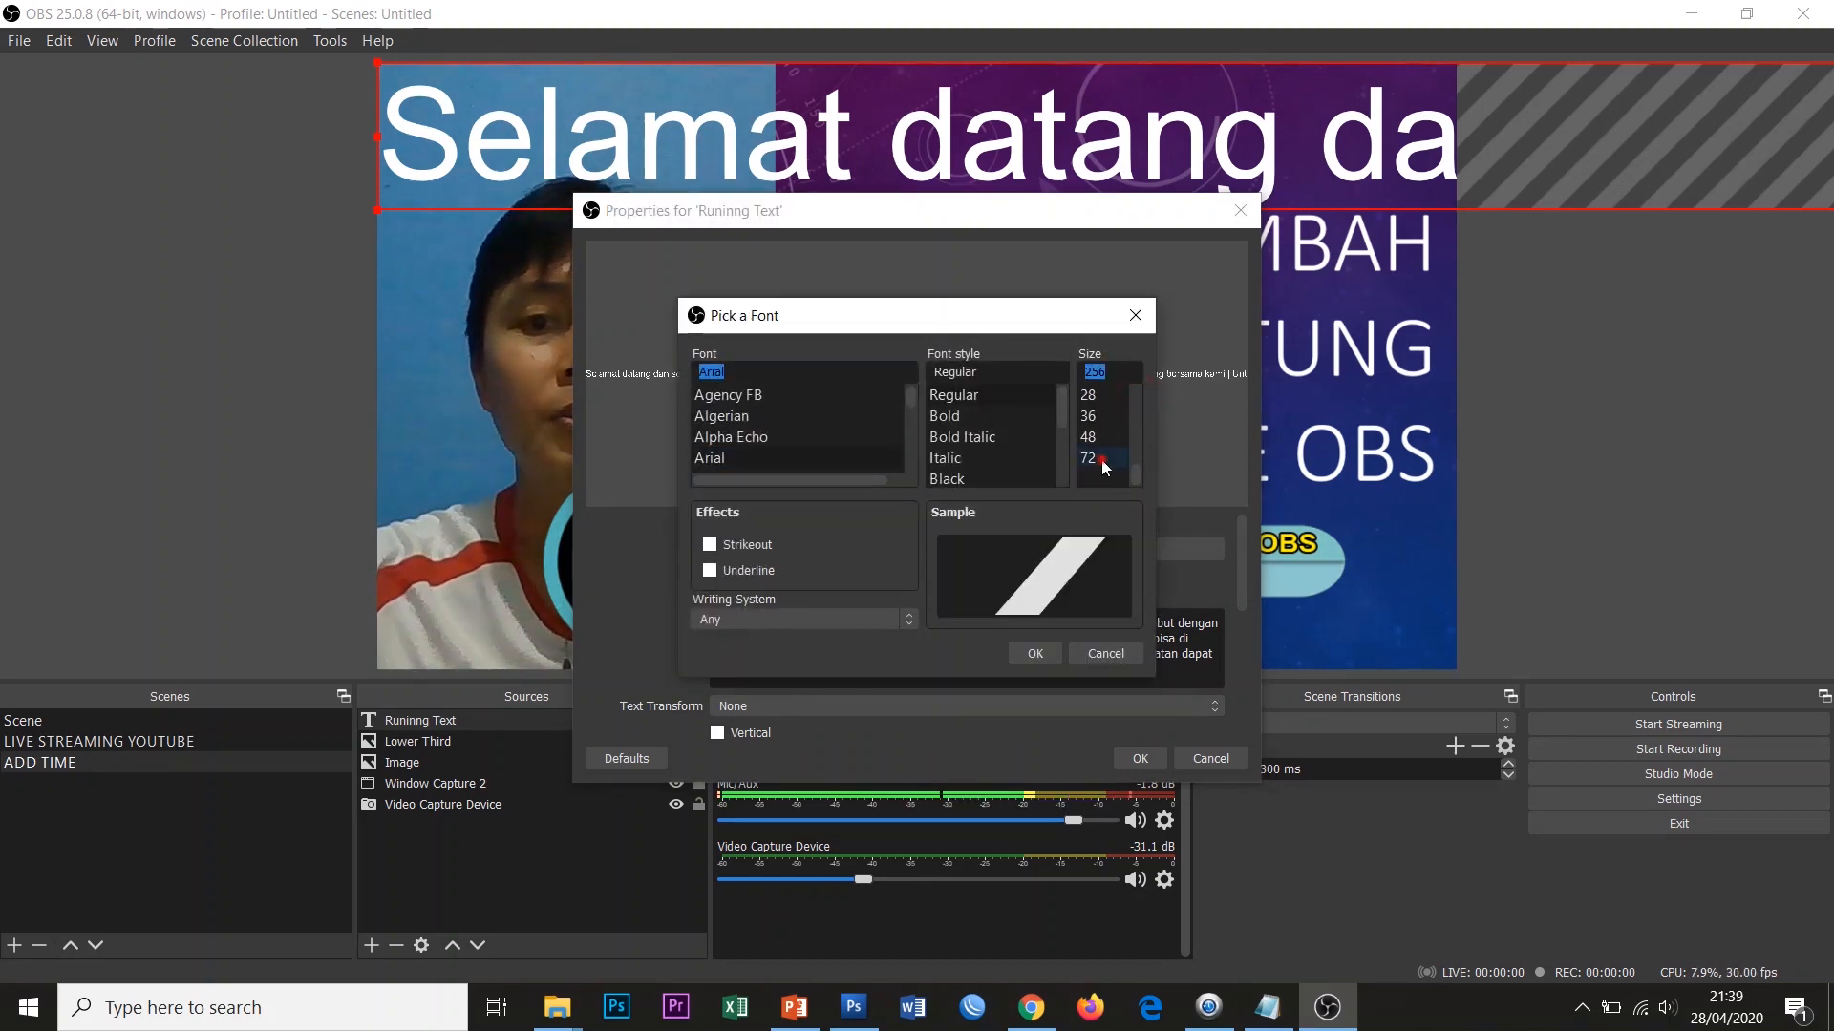
{"action": "left_click", "coordinate": [1102, 461]}
{"action": "left_click", "coordinate": [1036, 654]}
Change the running text's color to black and apply the source properties.
{"action": "left_click_drag", "start_coordinate": [1241, 529], "coordinate": [1241, 591]}
{"action": "left_click", "coordinate": [1097, 618]}
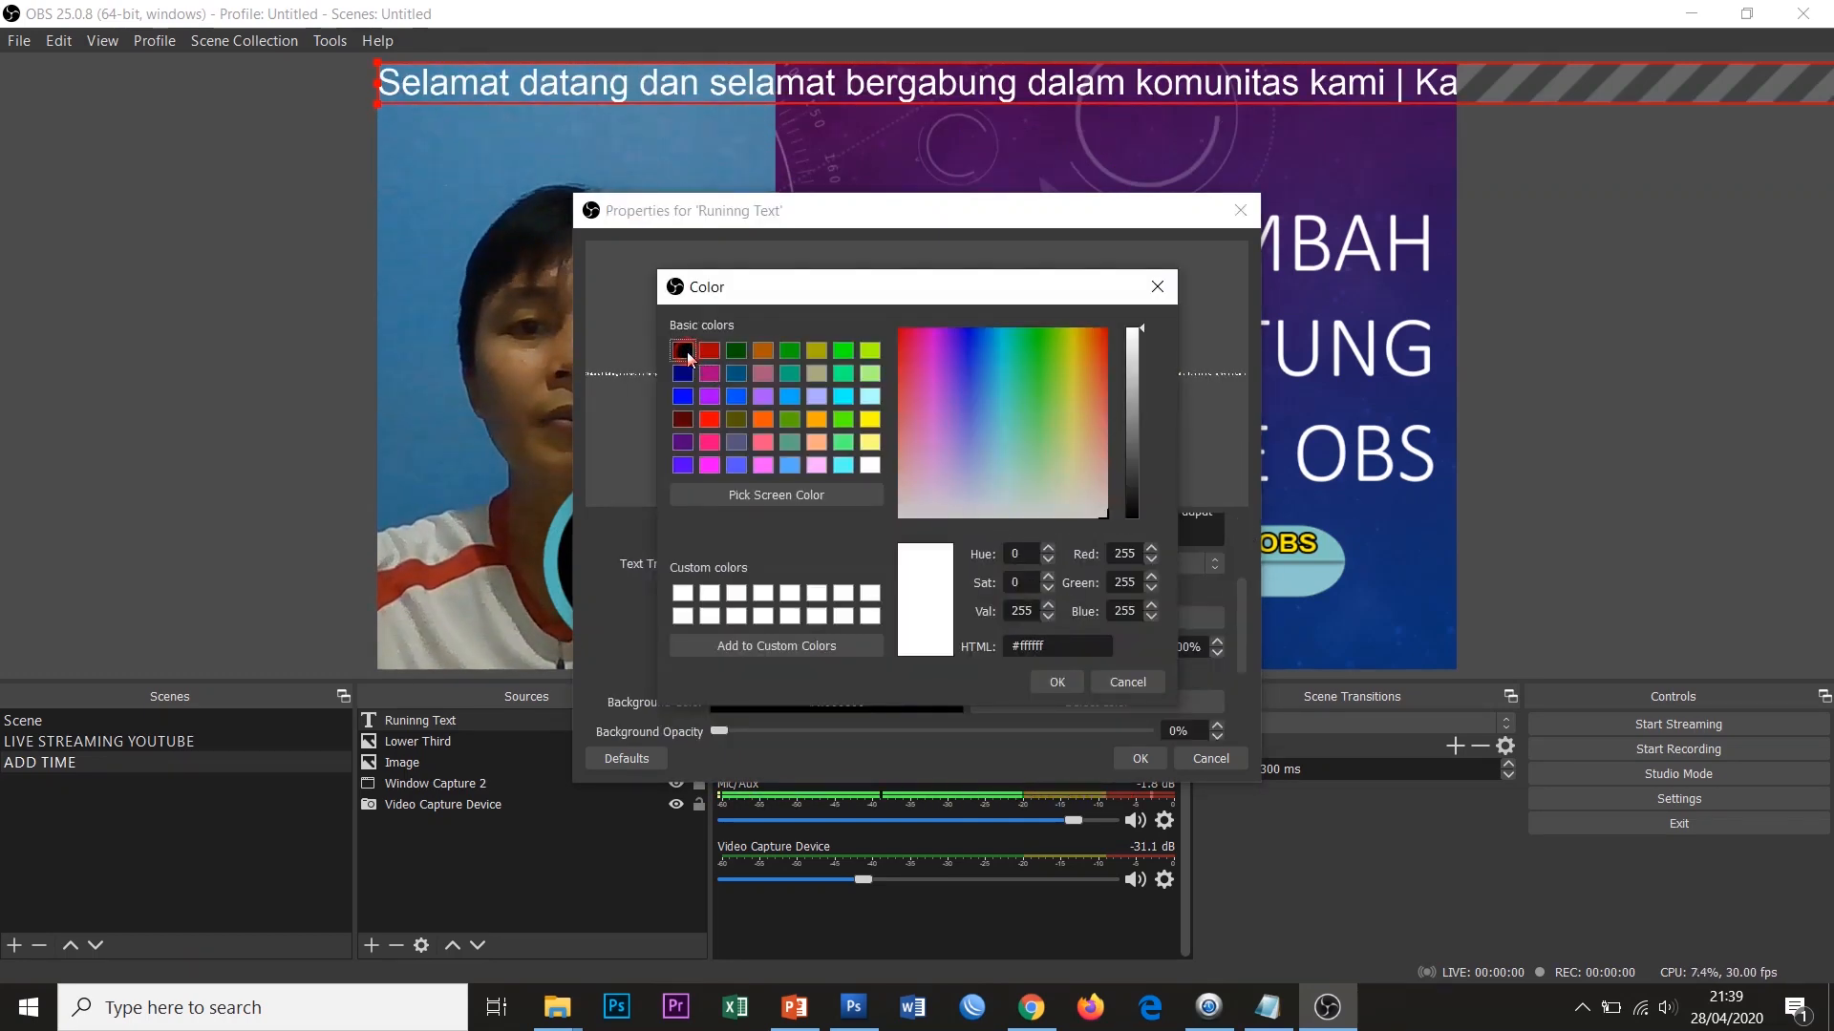
{"action": "left_click", "coordinate": [684, 351]}
{"action": "left_click", "coordinate": [1058, 682]}
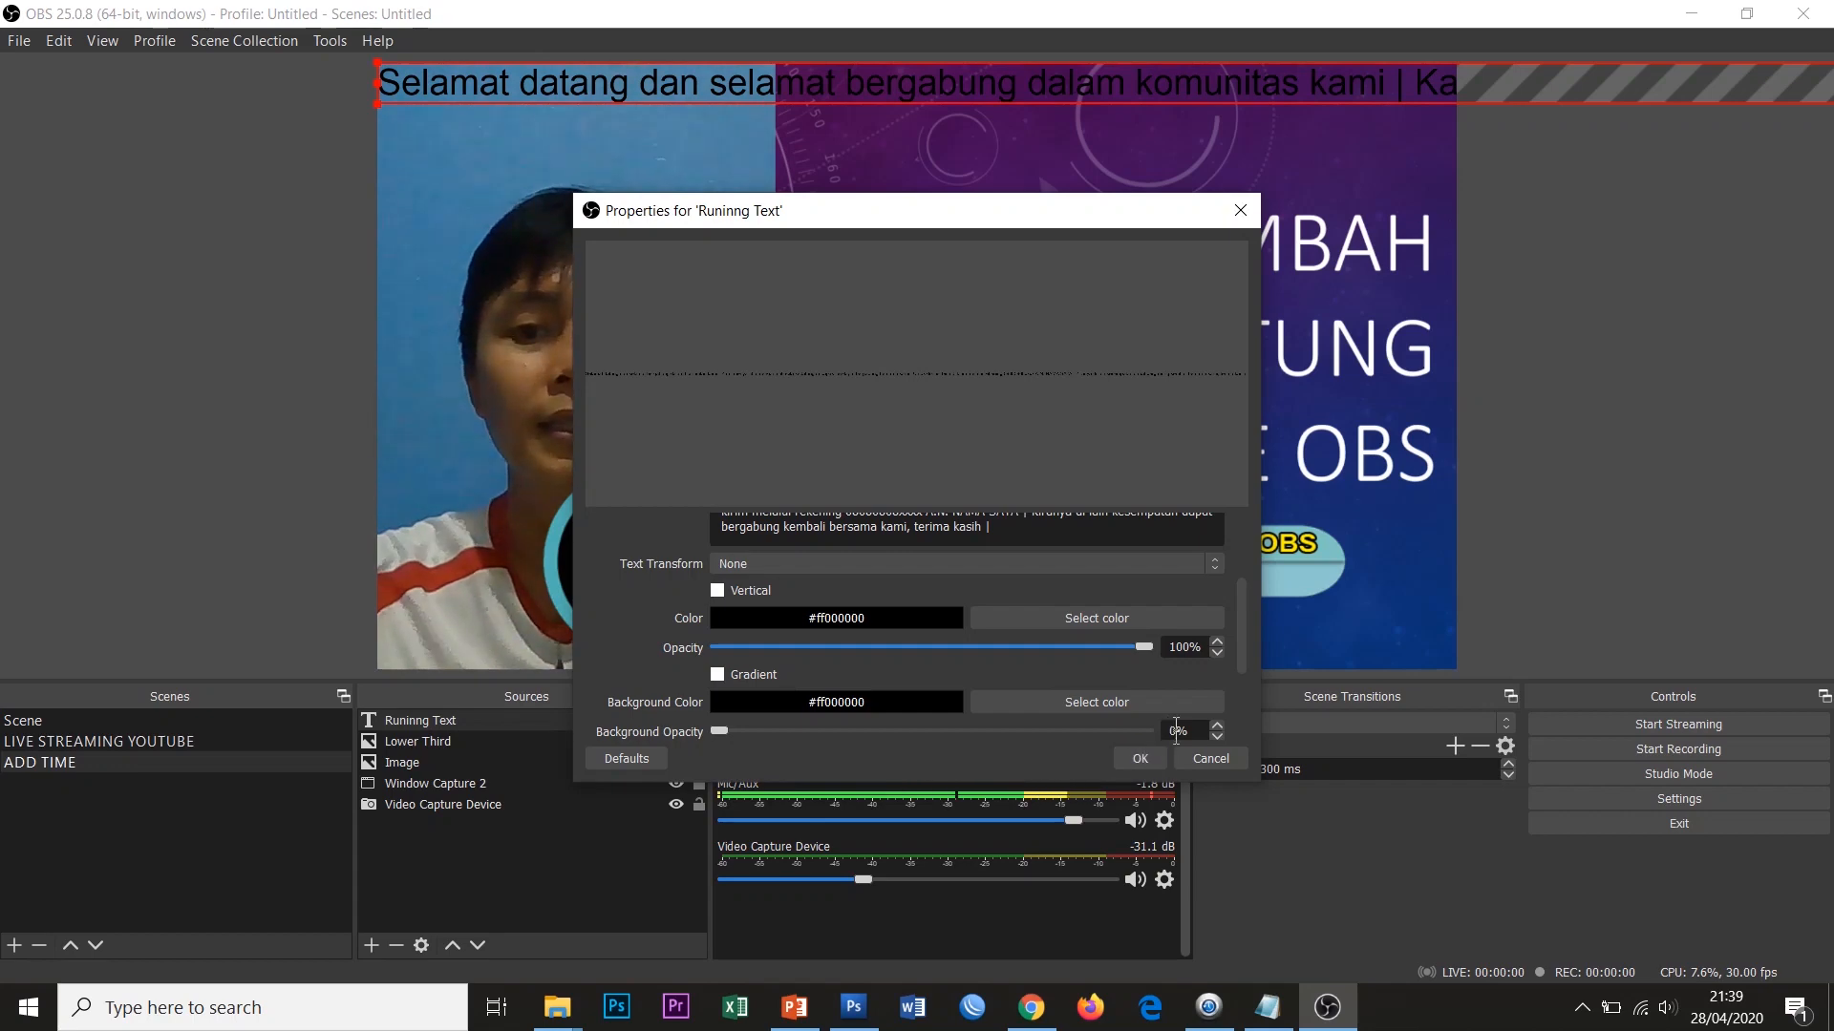
{"action": "left_click", "coordinate": [1144, 758]}
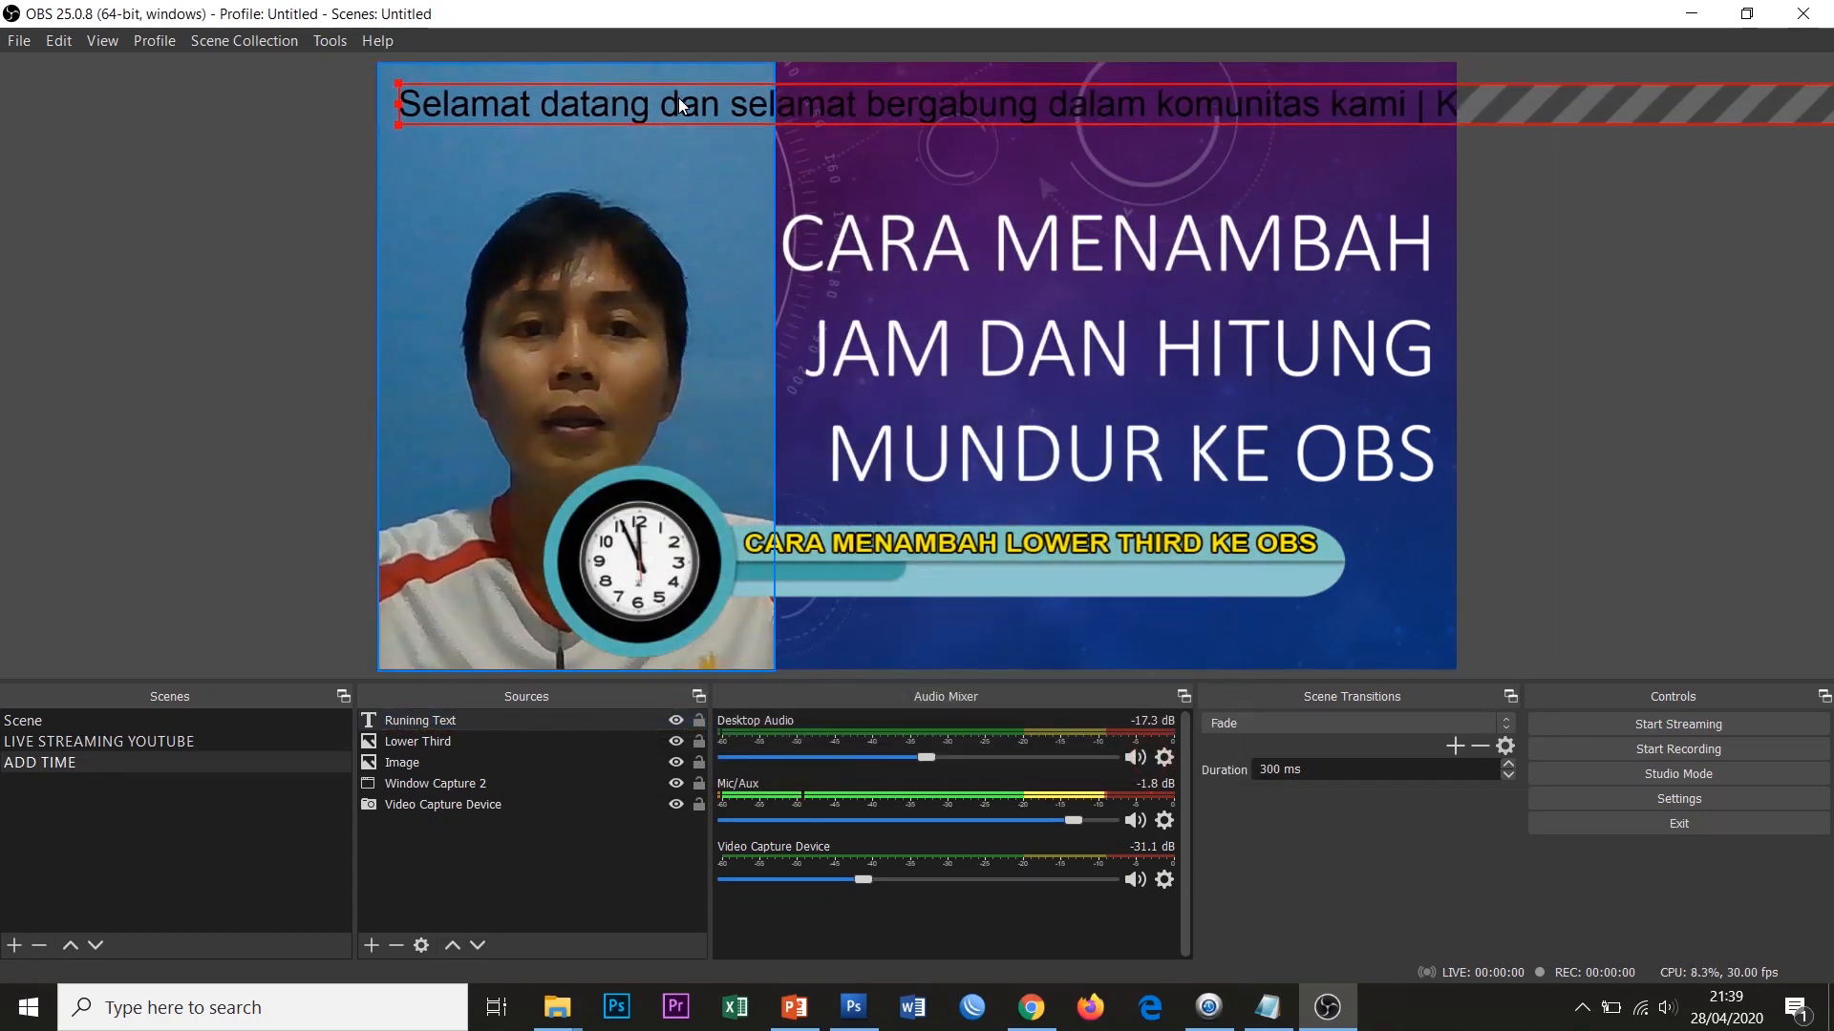
Move the running text down to the lower third's height and add a Scroll filter to it.
{"action": "left_click_drag", "start_coordinate": [678, 121], "coordinate": [768, 592]}
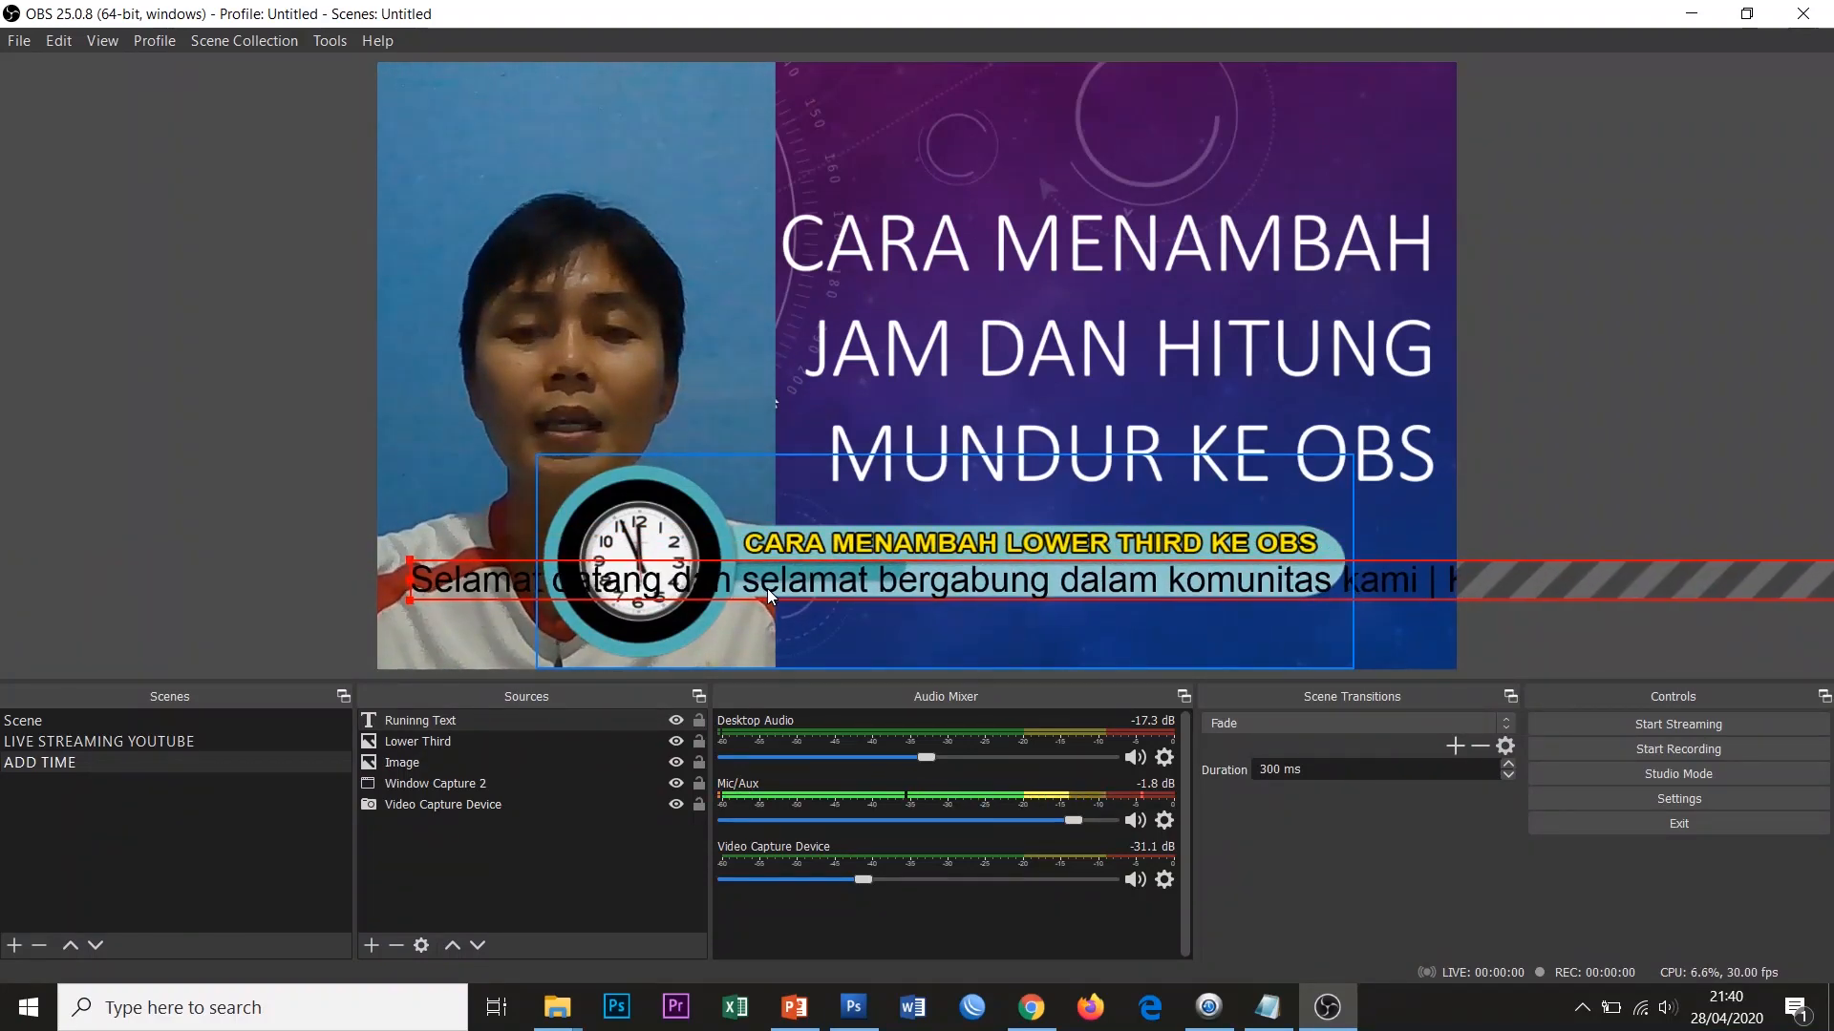
{"action": "right_click", "coordinate": [493, 728]}
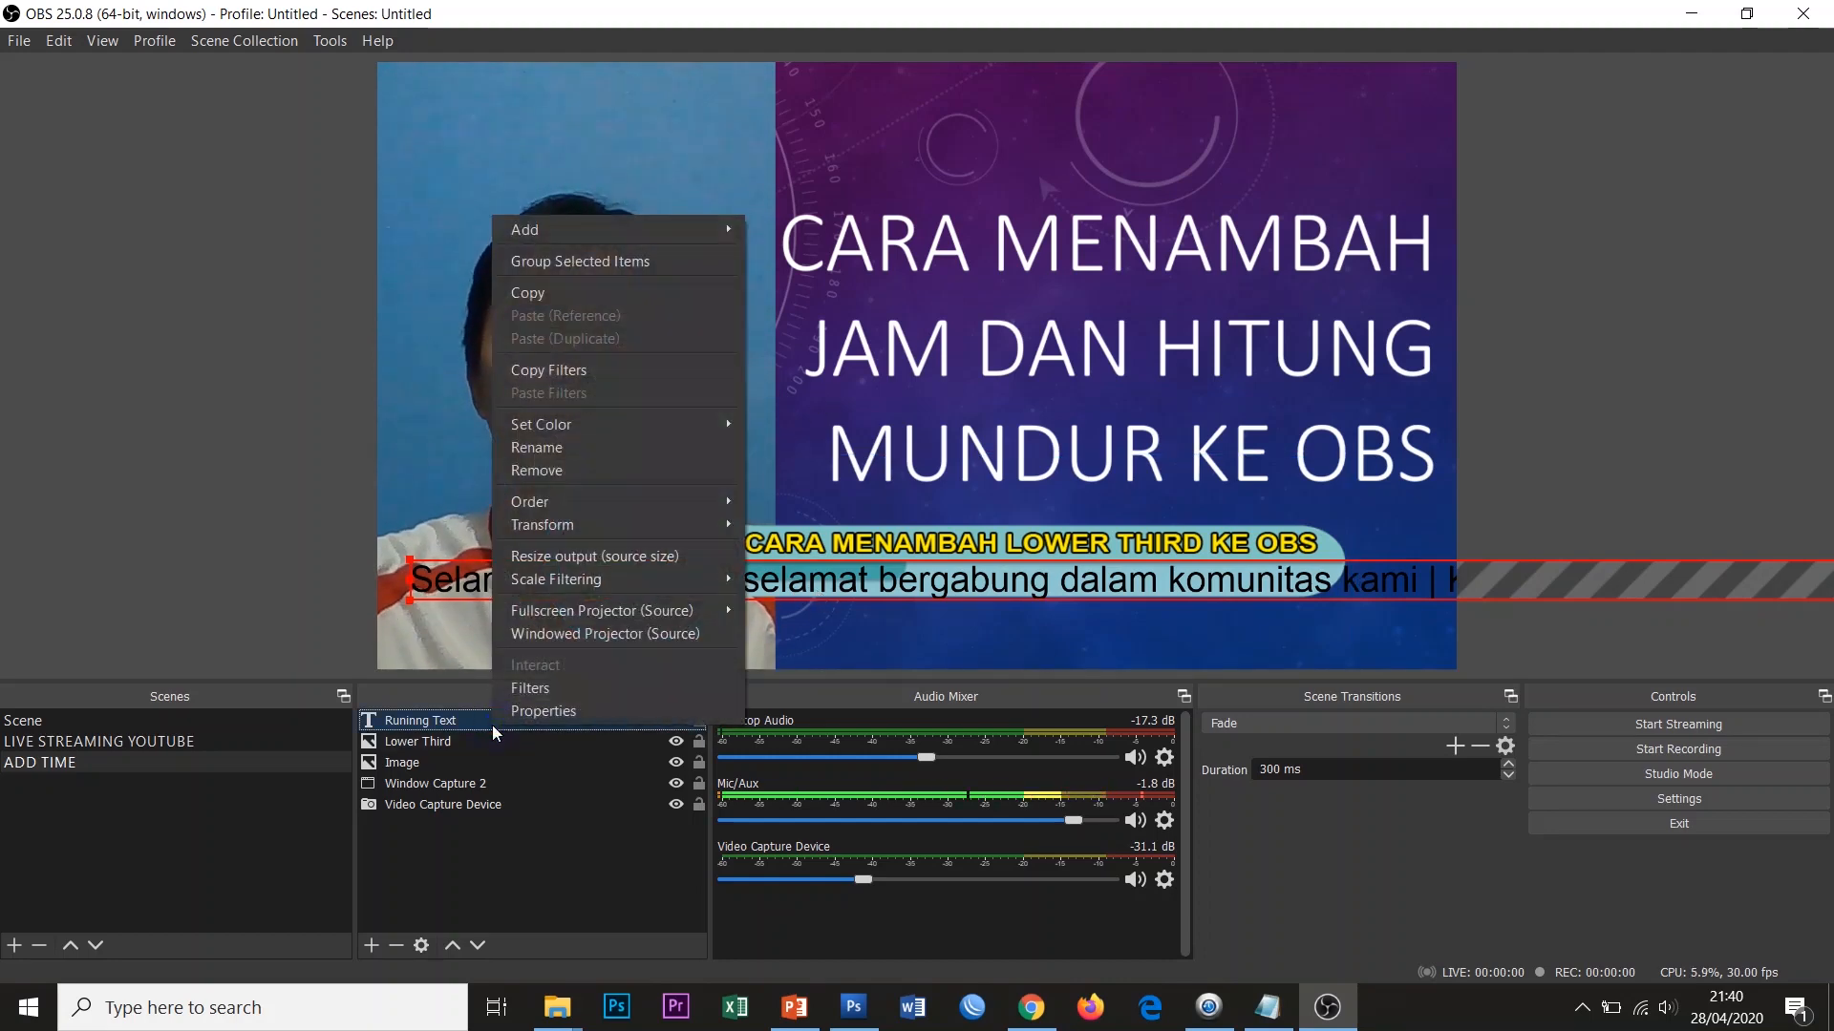
{"action": "left_click", "coordinate": [550, 697]}
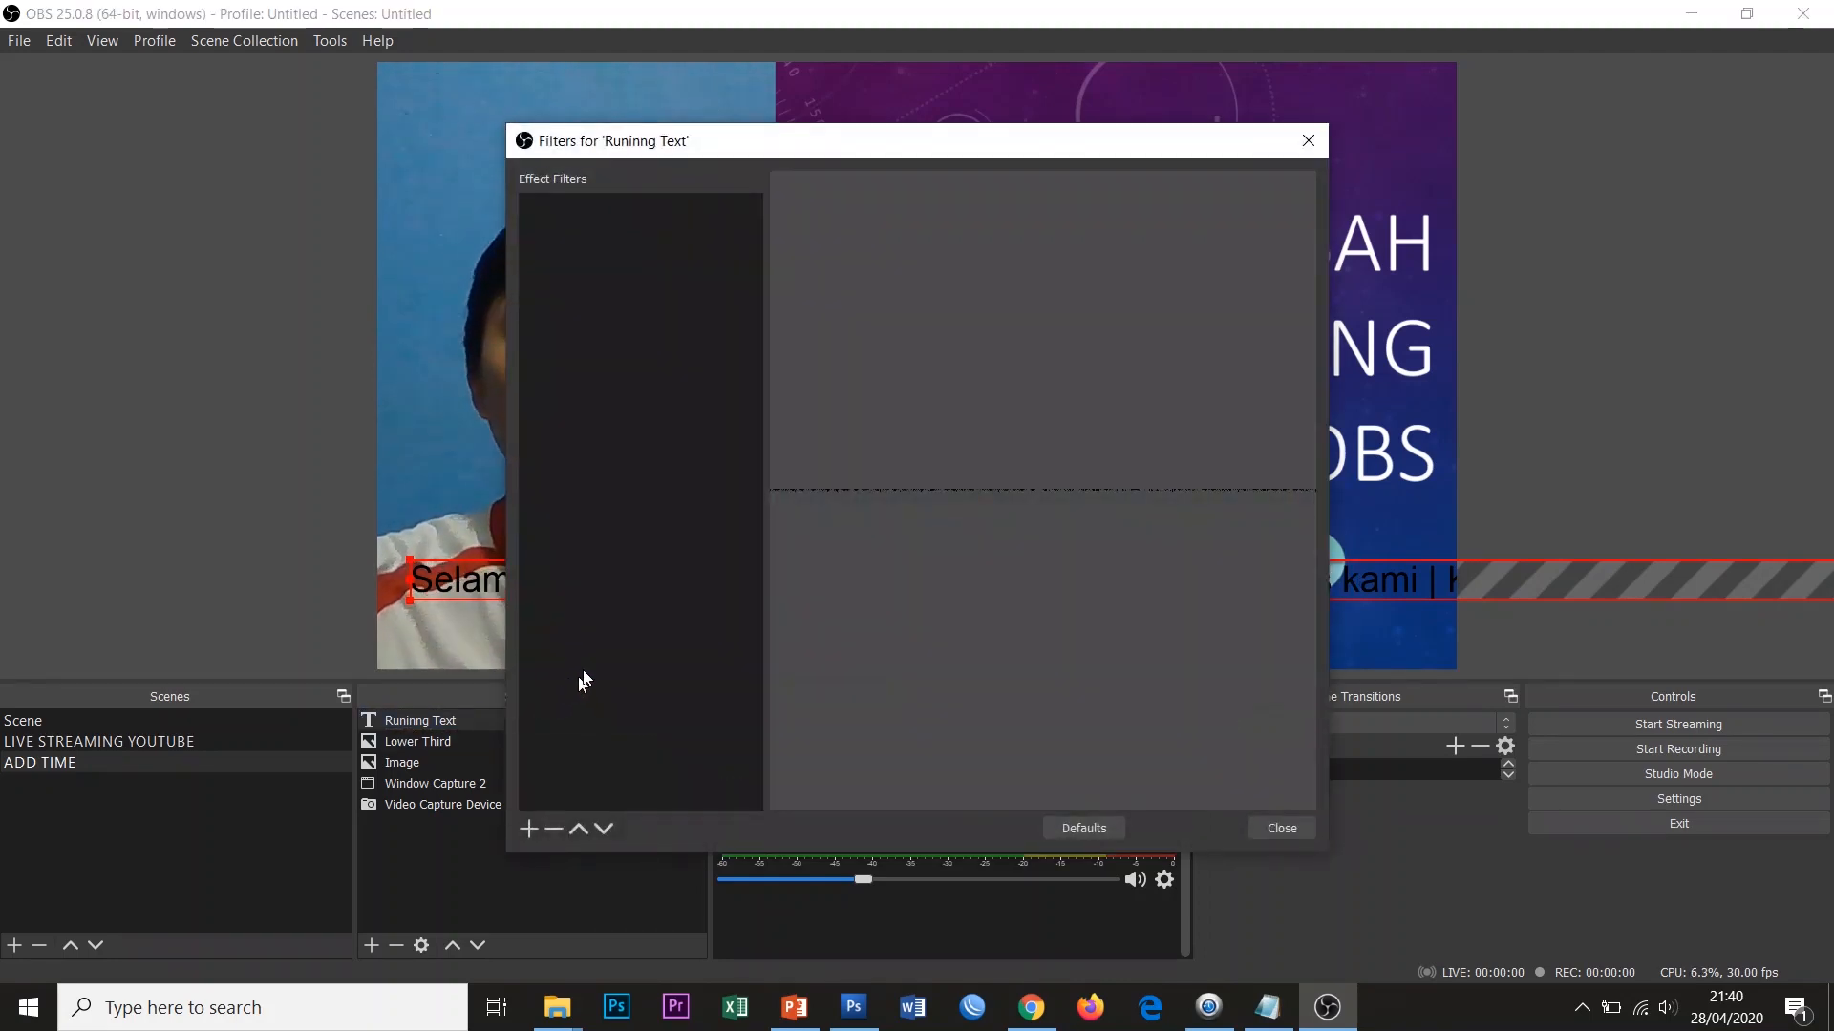
{"action": "left_click", "coordinate": [527, 825]}
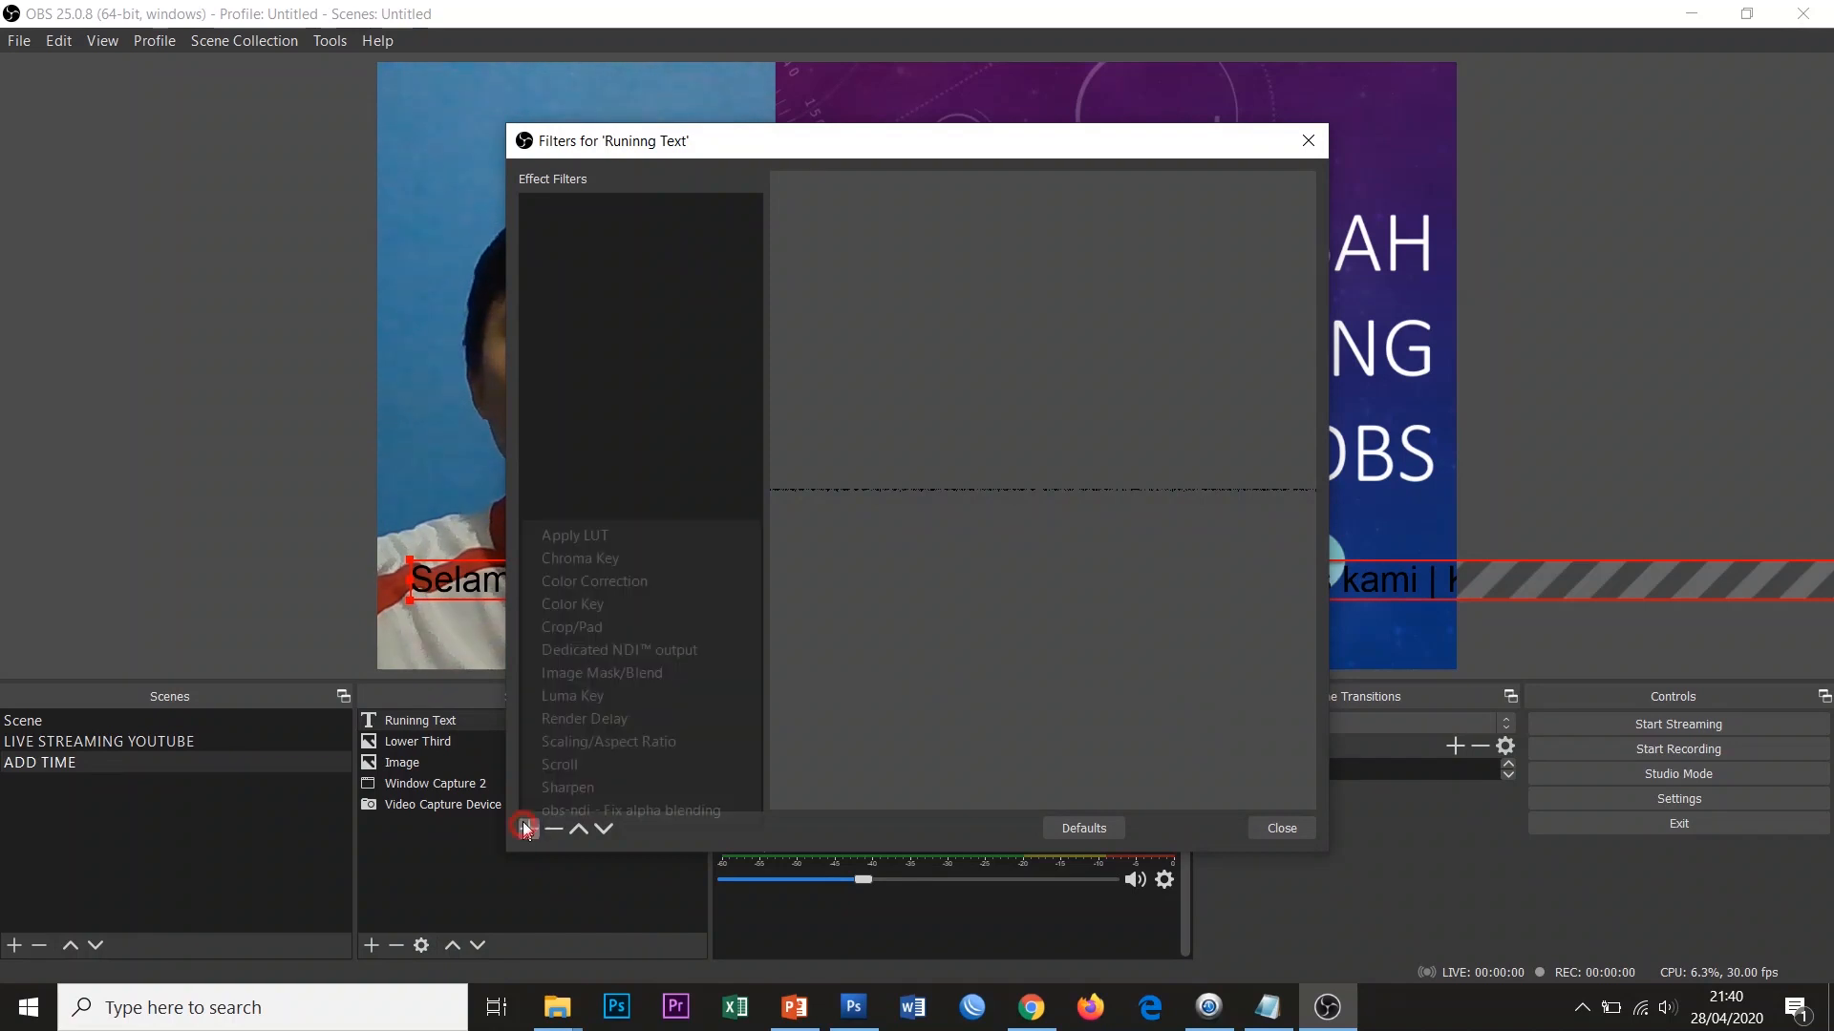
{"action": "left_click", "coordinate": [565, 772]}
{"action": "left_click", "coordinate": [881, 531]}
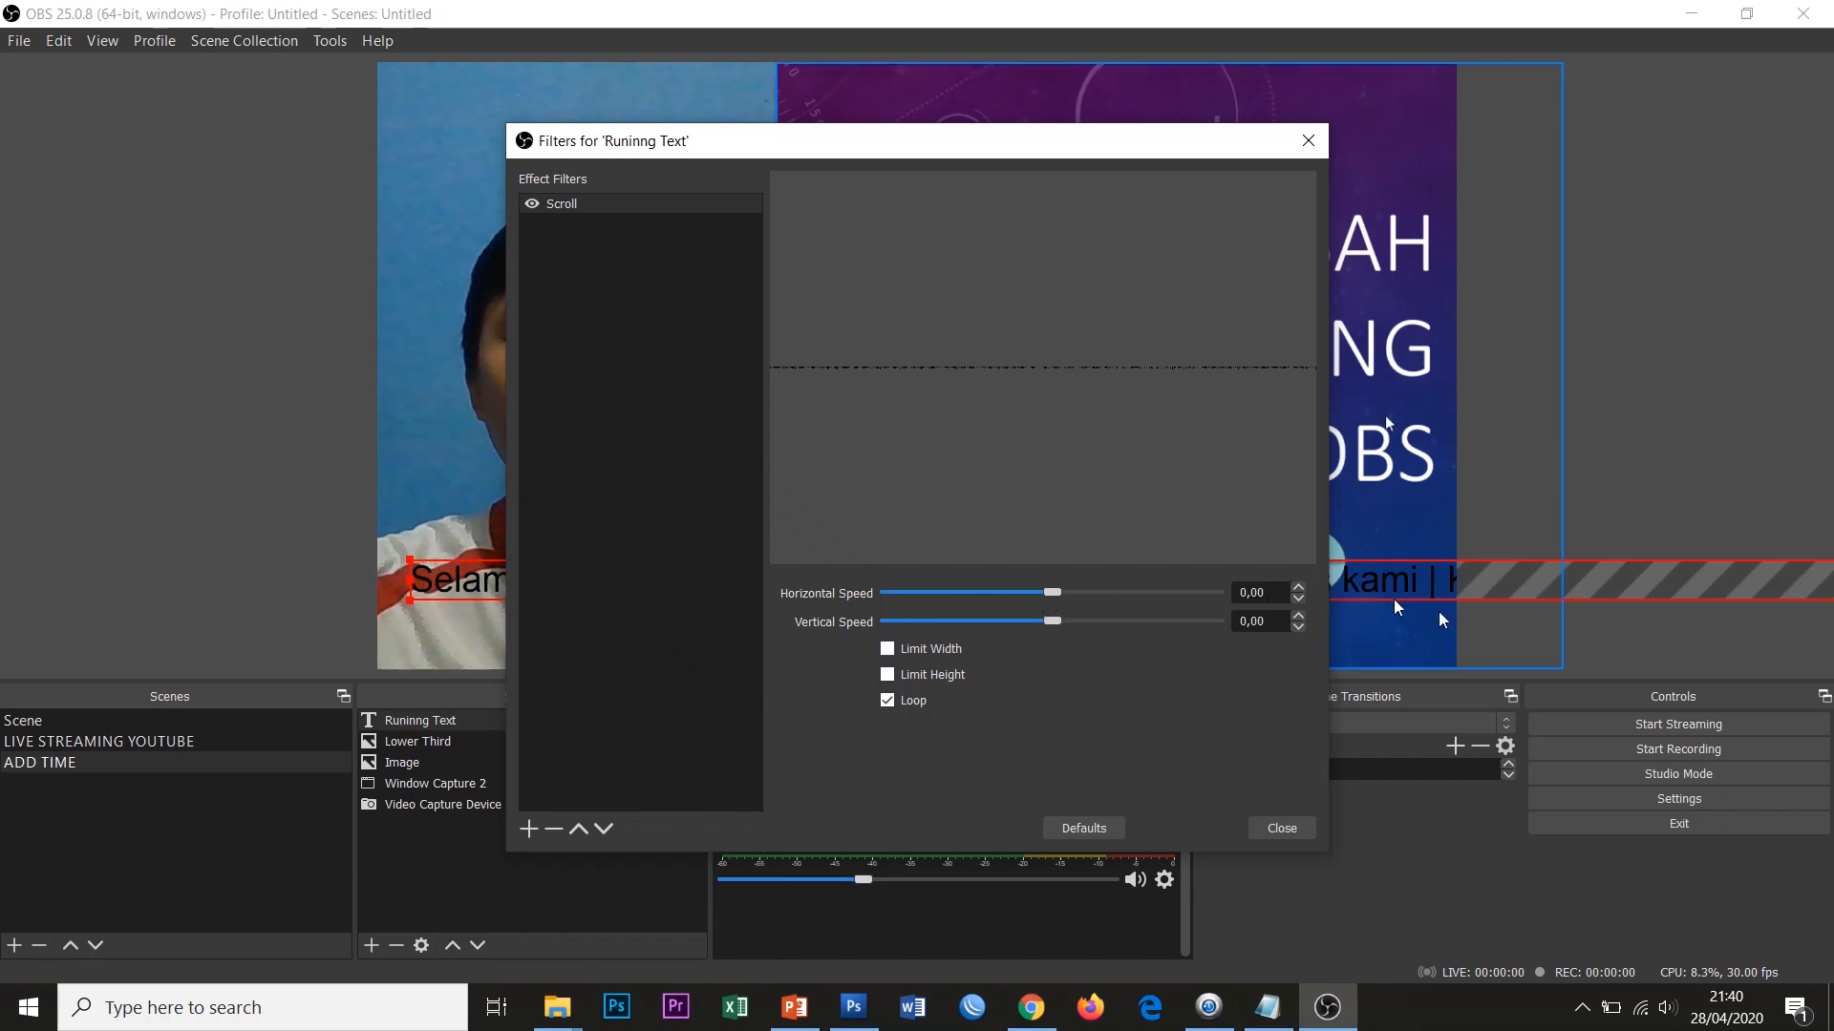
Set the Scroll filter's horizontal speed to 186 and limit its width to 1000.
{"action": "left_click_drag", "start_coordinate": [1082, 153], "coordinate": [714, 133]}
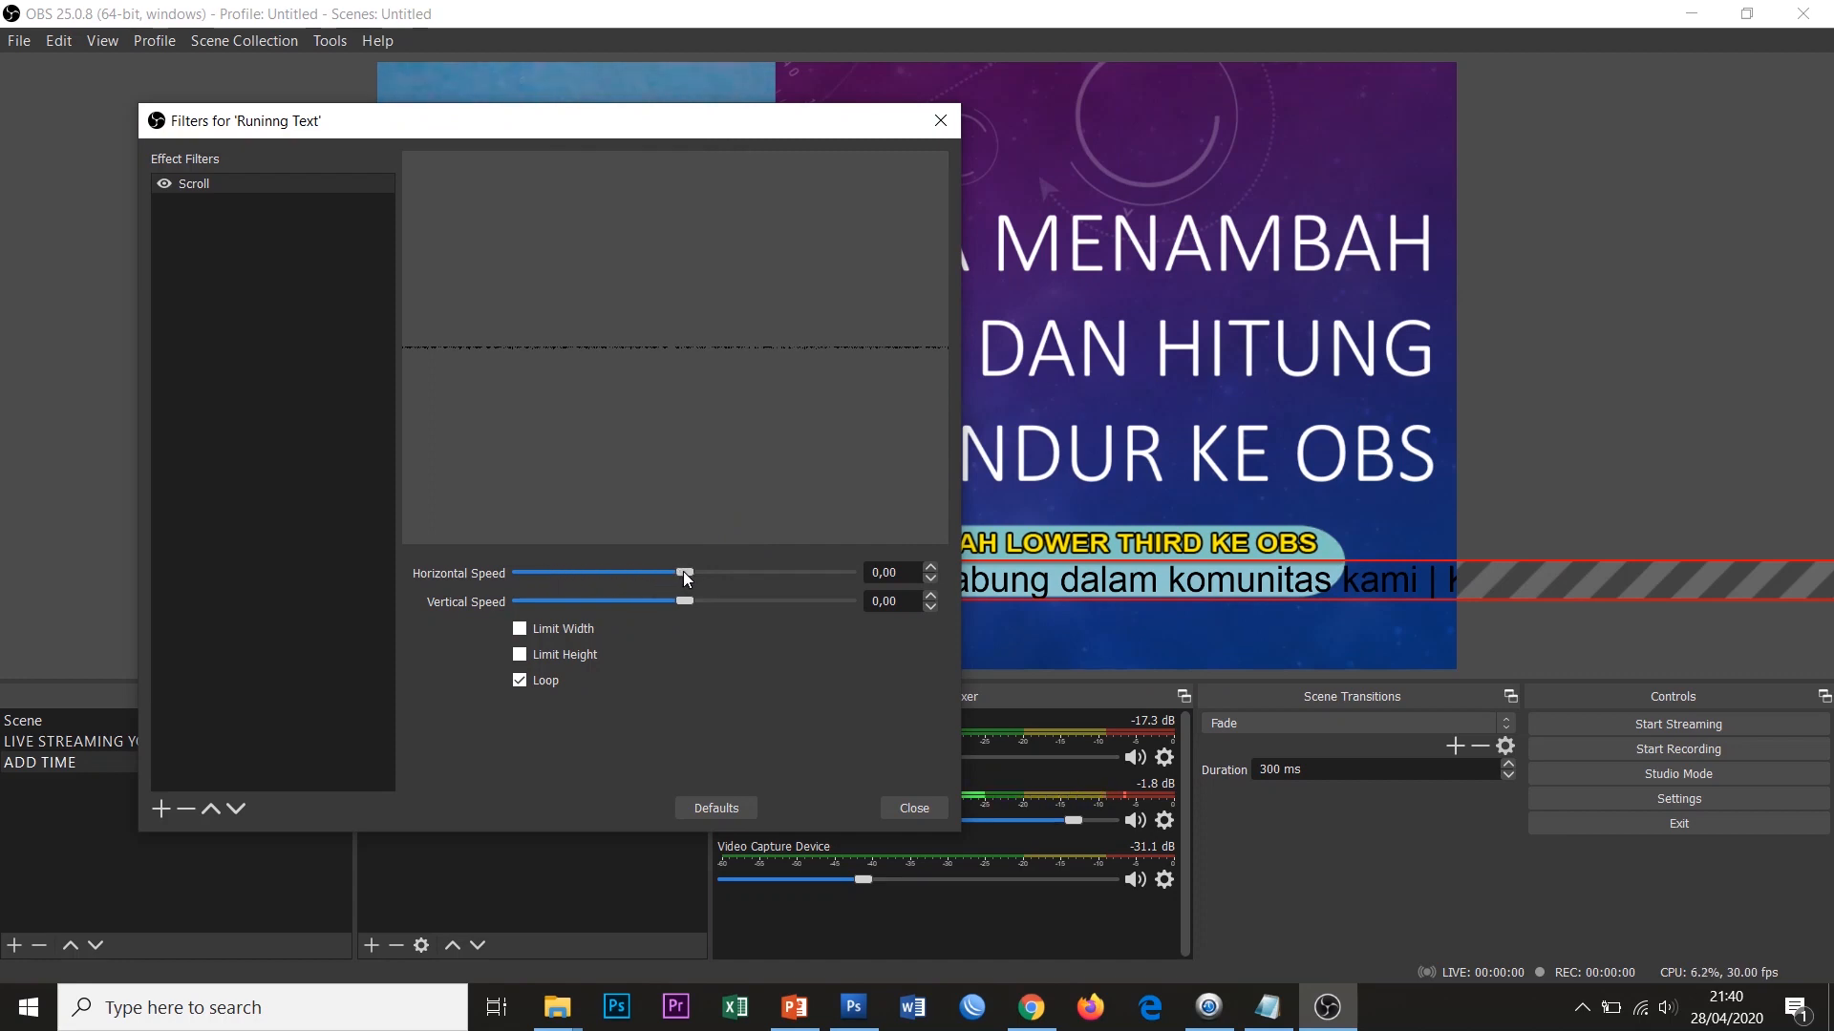
{"action": "left_click_drag", "start_coordinate": [690, 575], "coordinate": [748, 576]}
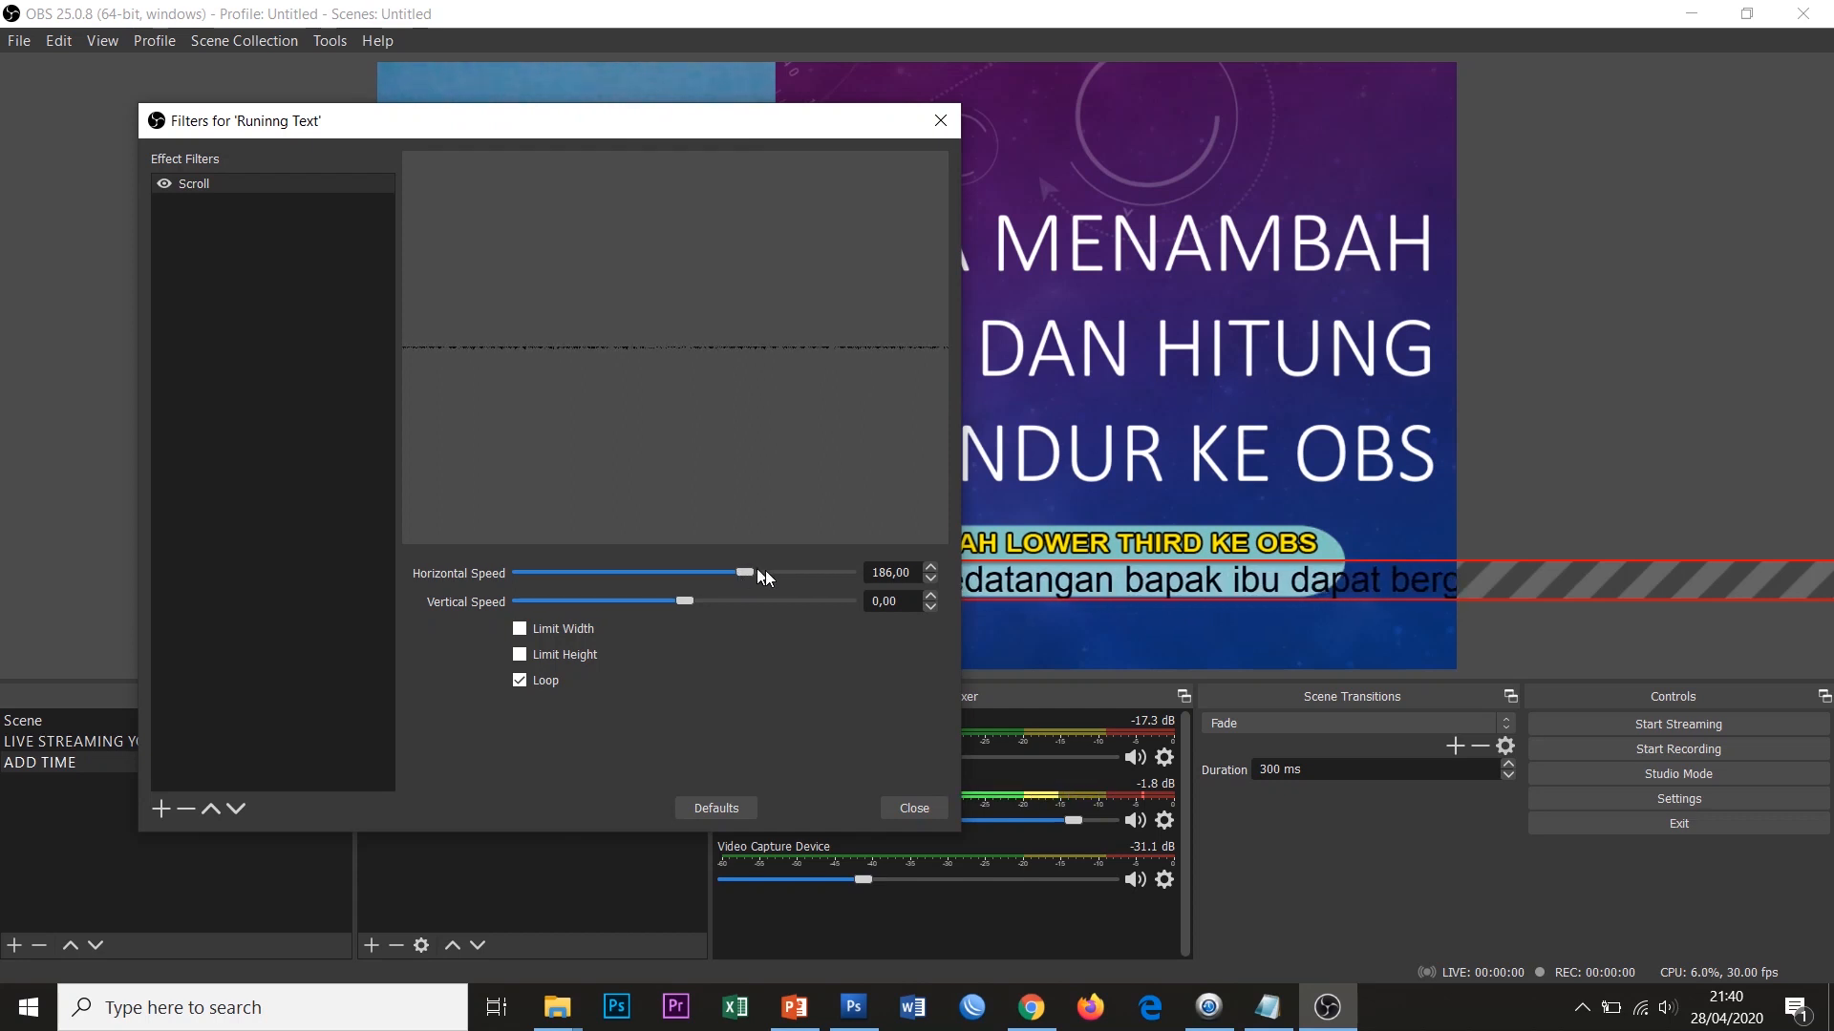
{"action": "left_click", "coordinate": [520, 630]}
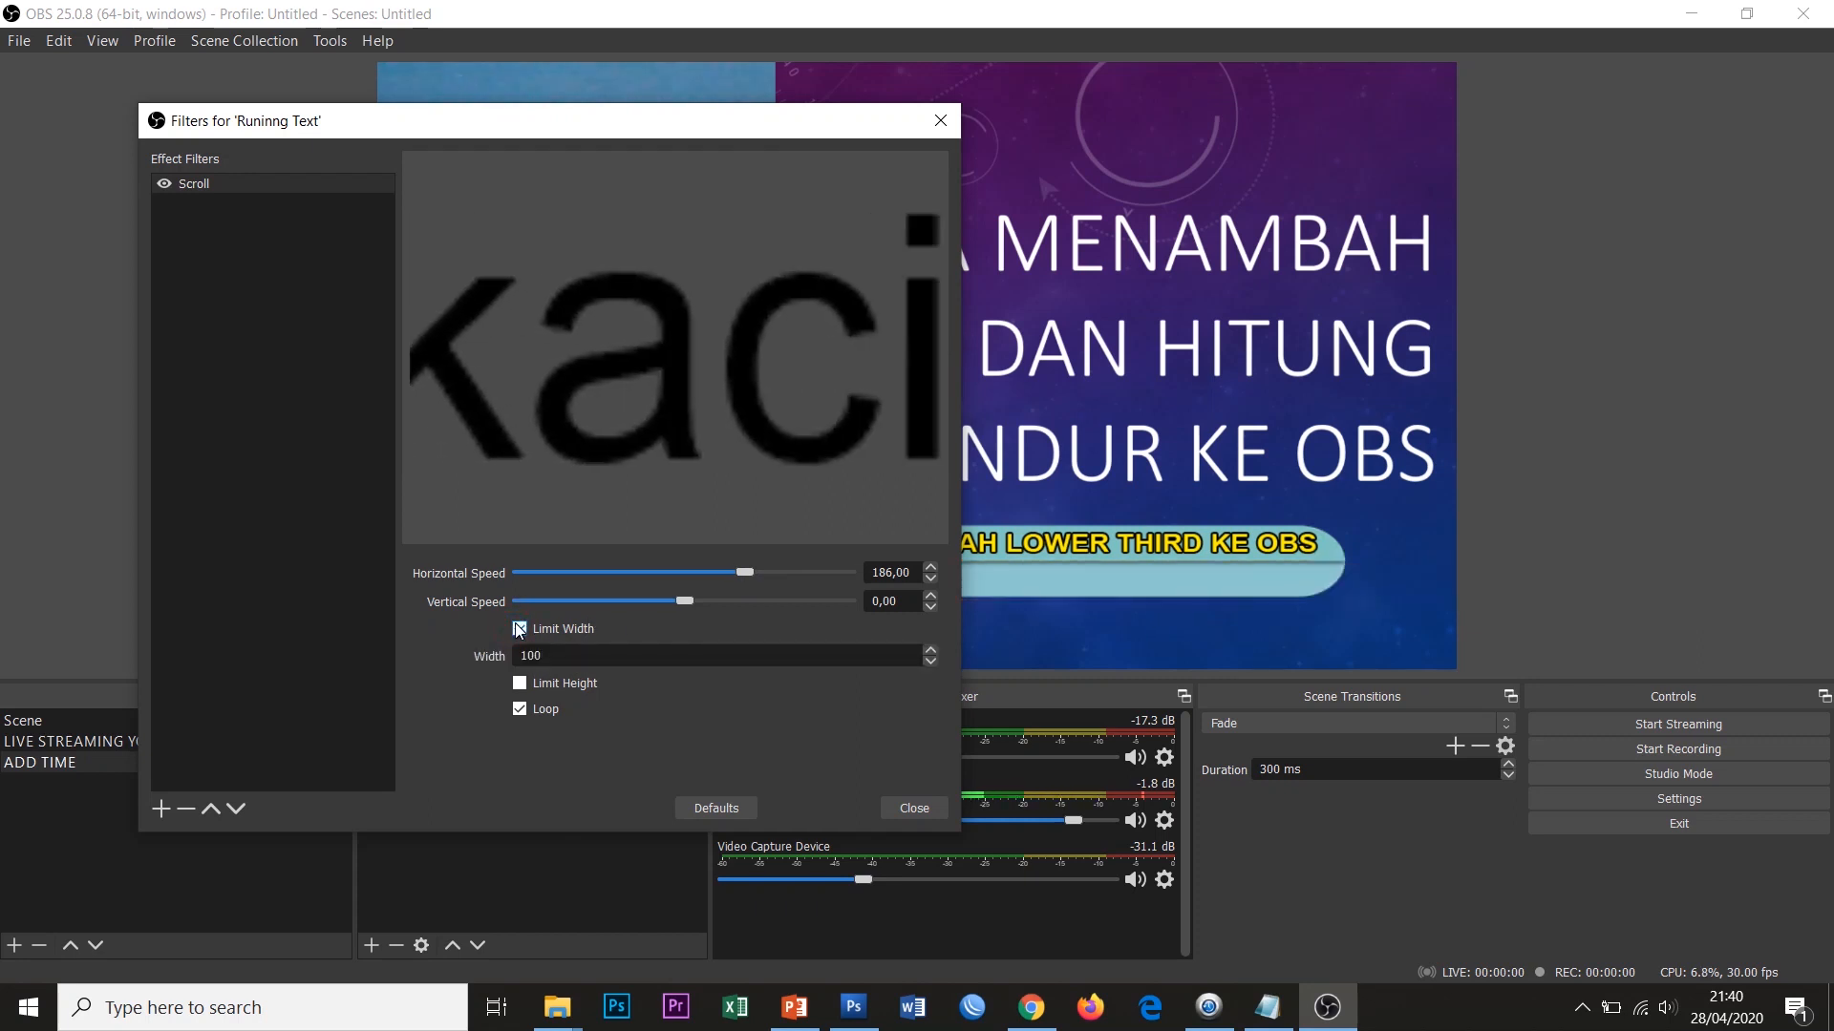
{"action": "left_click", "coordinate": [543, 130]}
{"action": "left_click_drag", "start_coordinate": [543, 130], "coordinate": [1334, 147]}
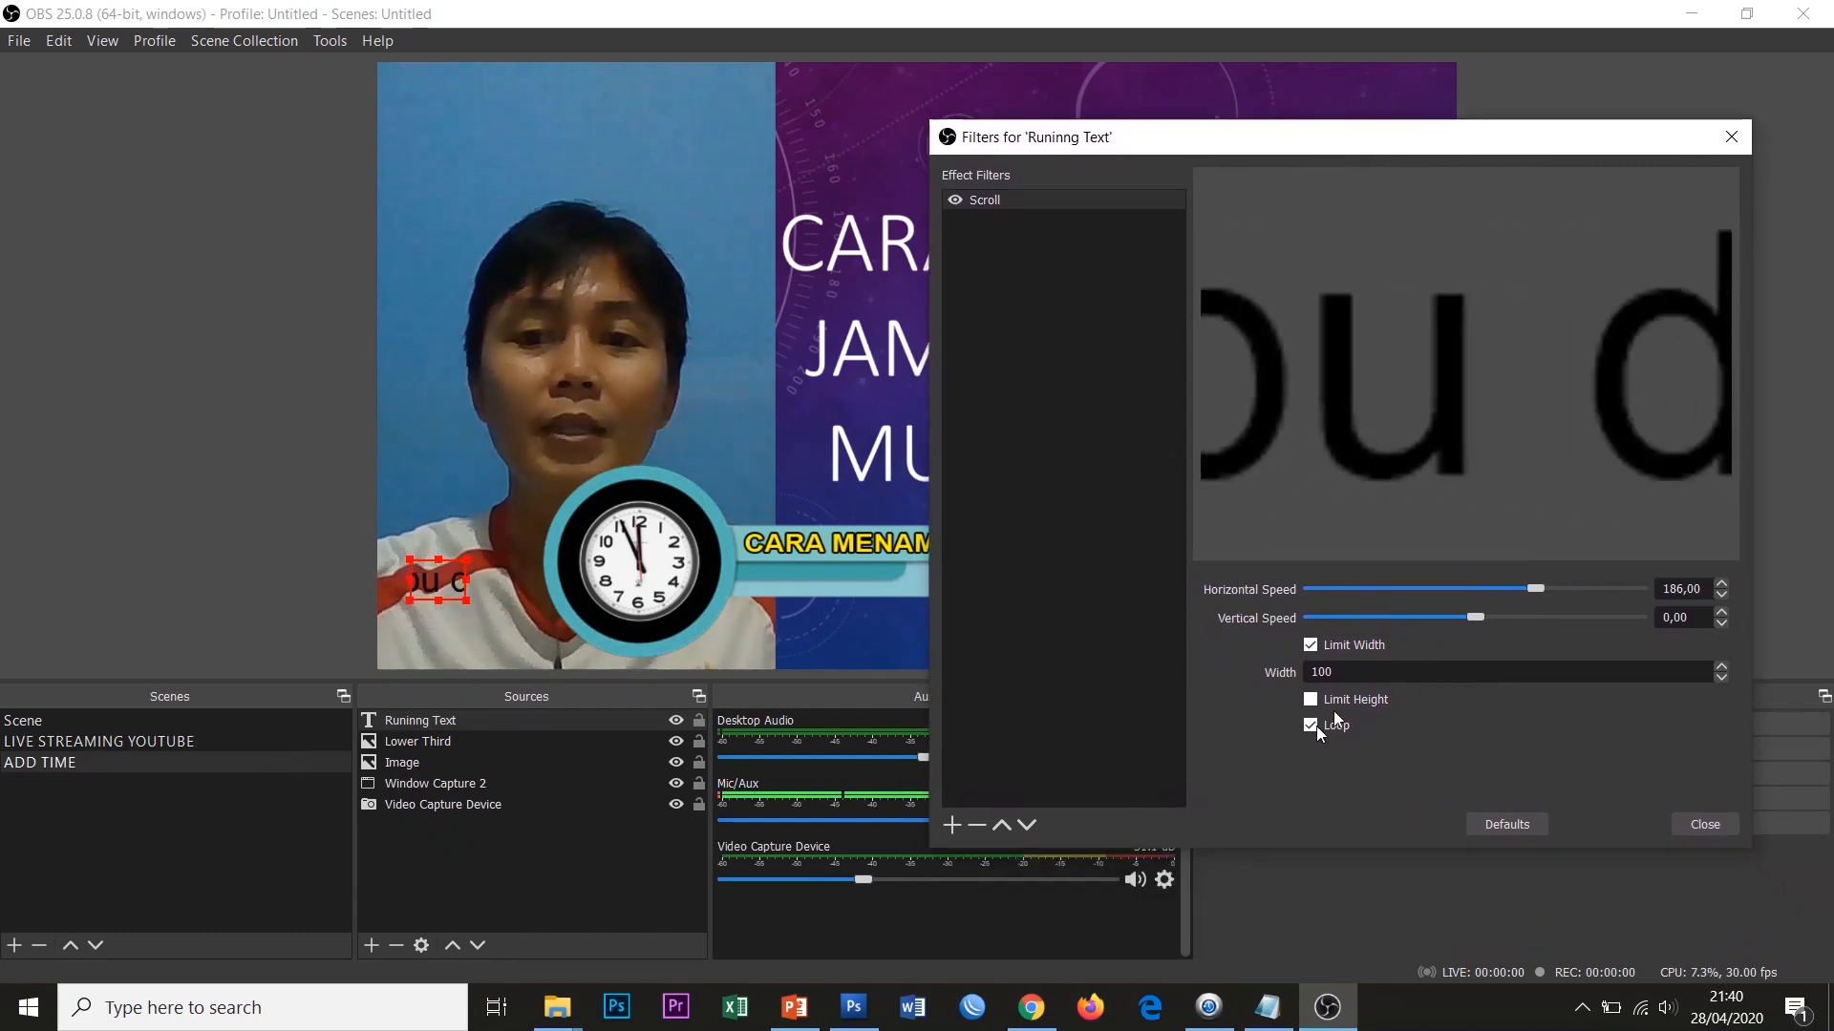
{"action": "left_click_drag", "start_coordinate": [1339, 673], "coordinate": [1264, 673]}
{"action": "type", "text": "10"}
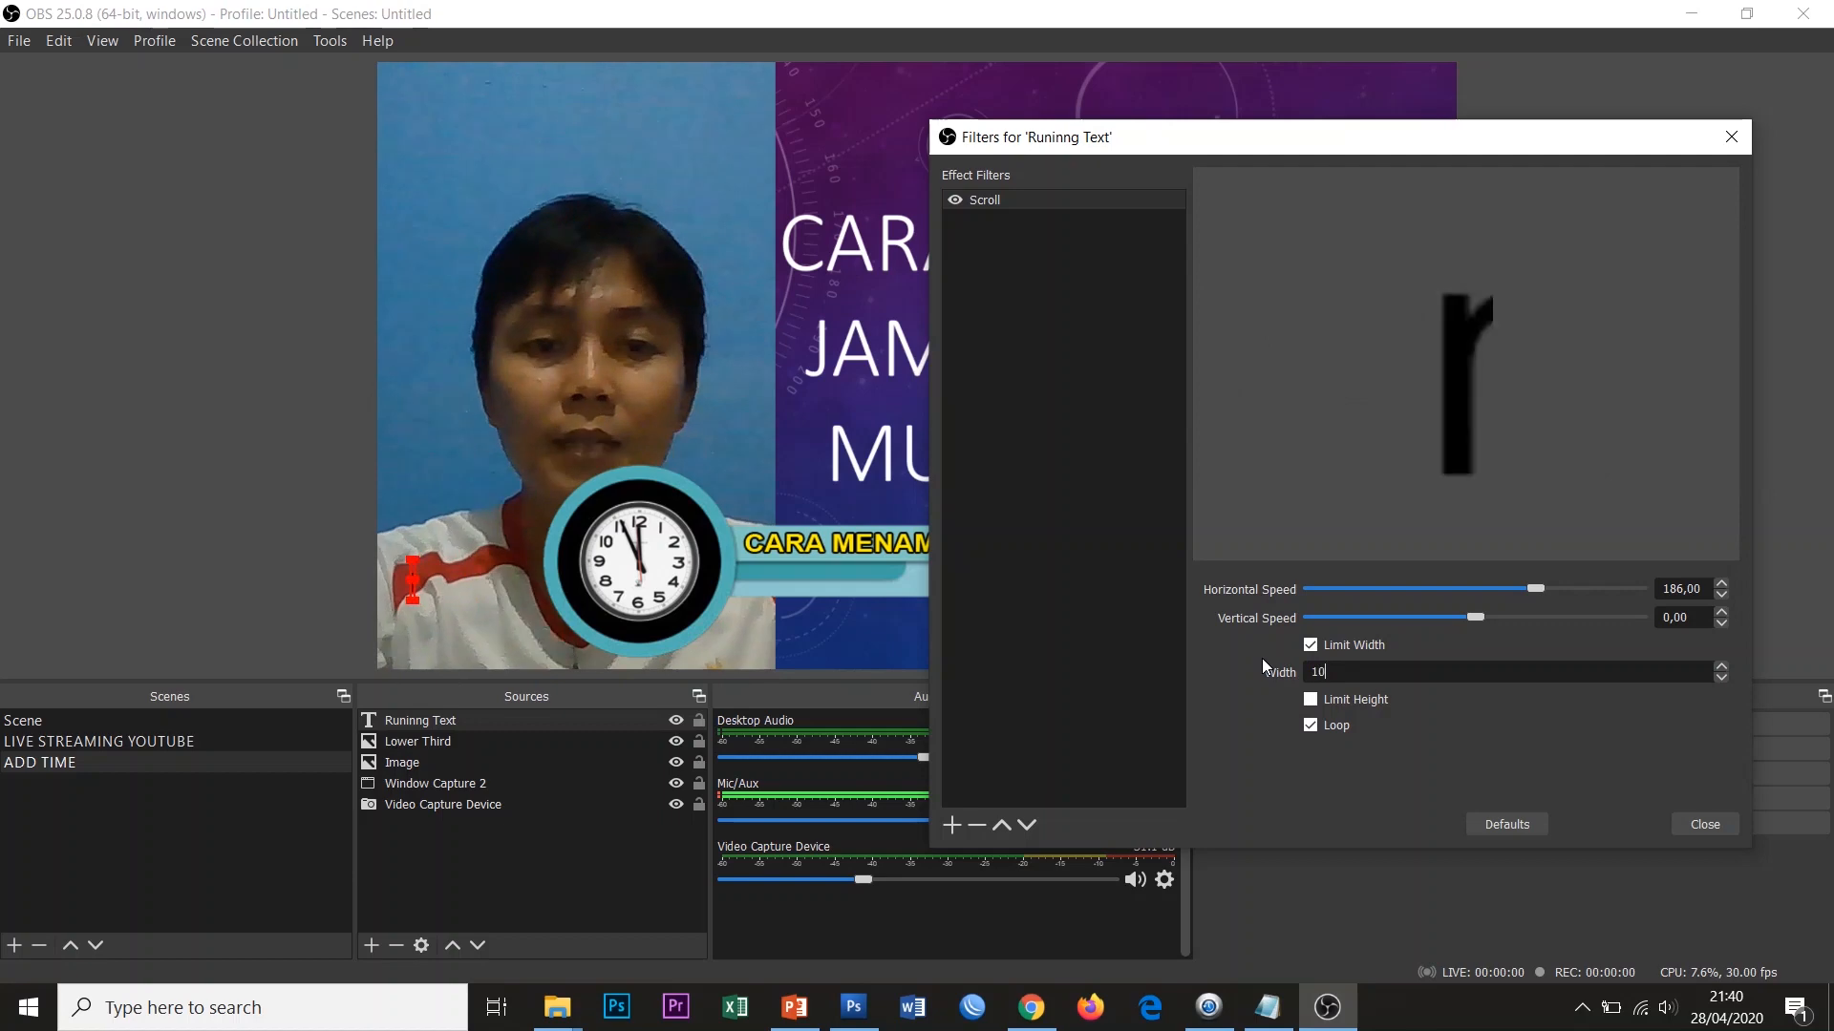
{"action": "type", "text": "00"}
Place the running text inside the lower third's bar, directly below the yellow title, with the filter window out of the way.
{"action": "left_click_drag", "start_coordinate": [1320, 153], "coordinate": [870, 723]}
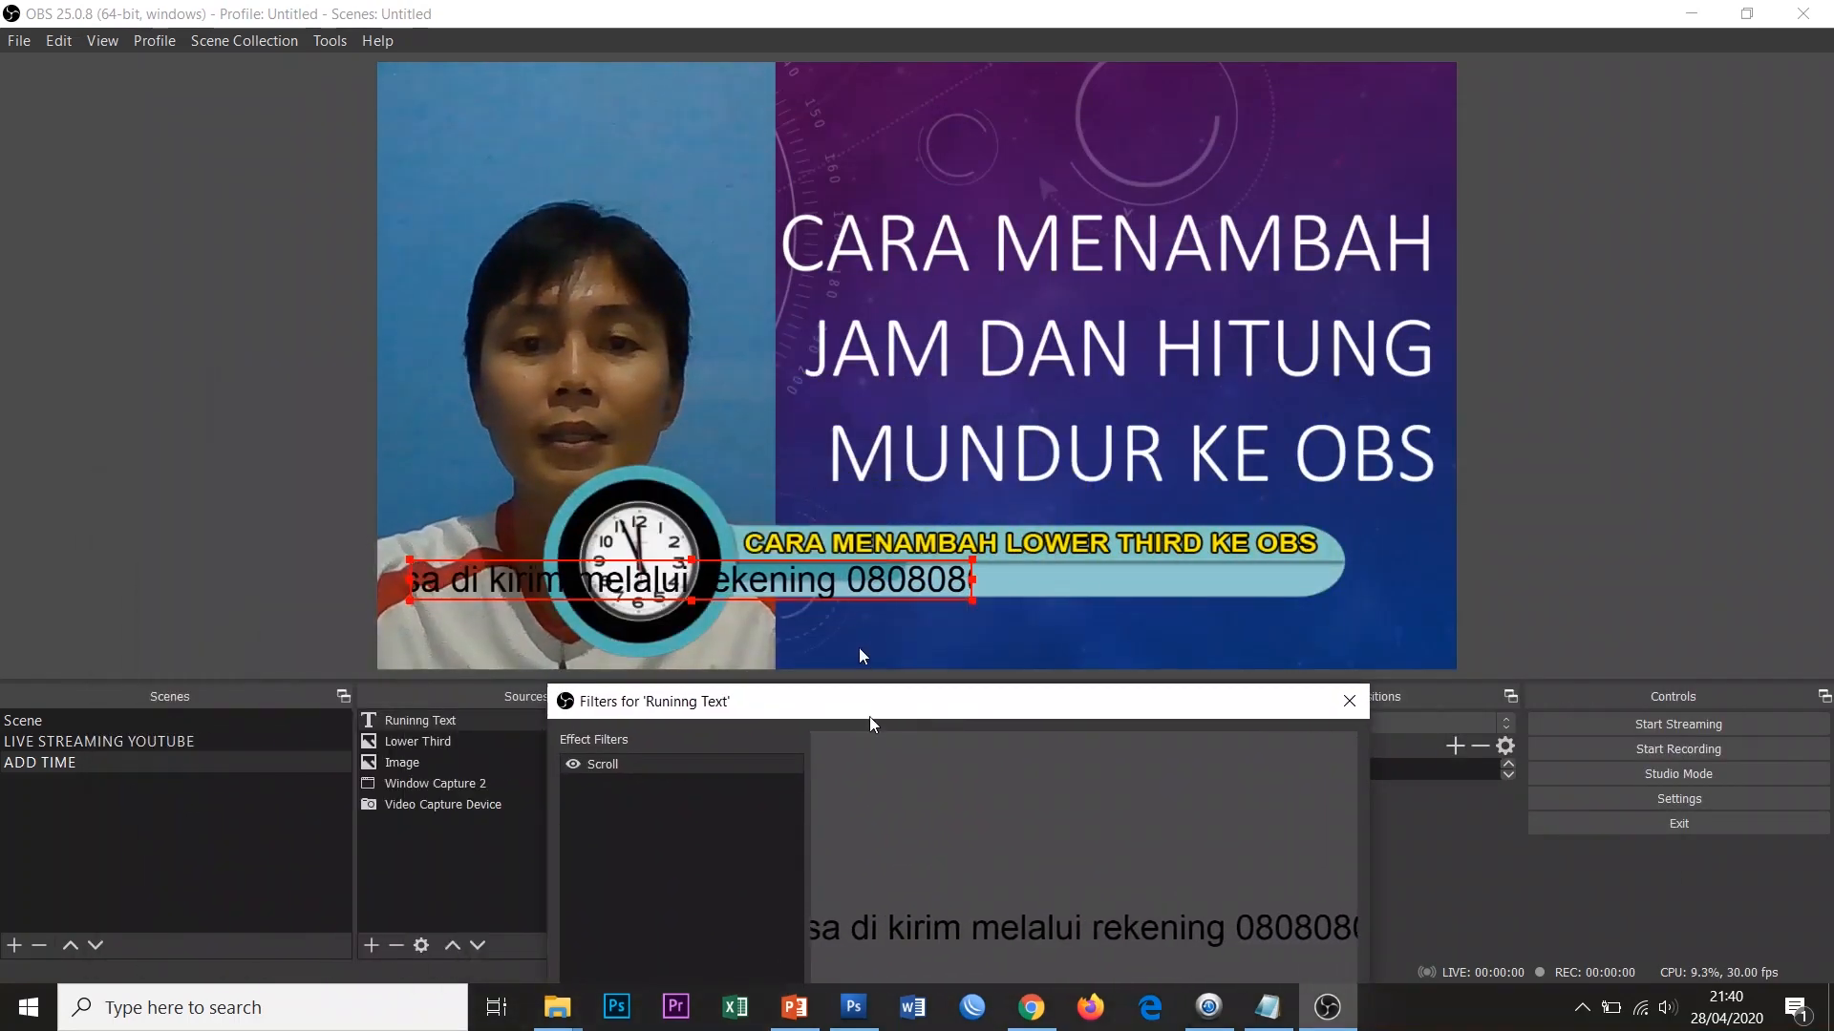
{"action": "left_click_drag", "start_coordinate": [833, 588], "coordinate": [1175, 598]}
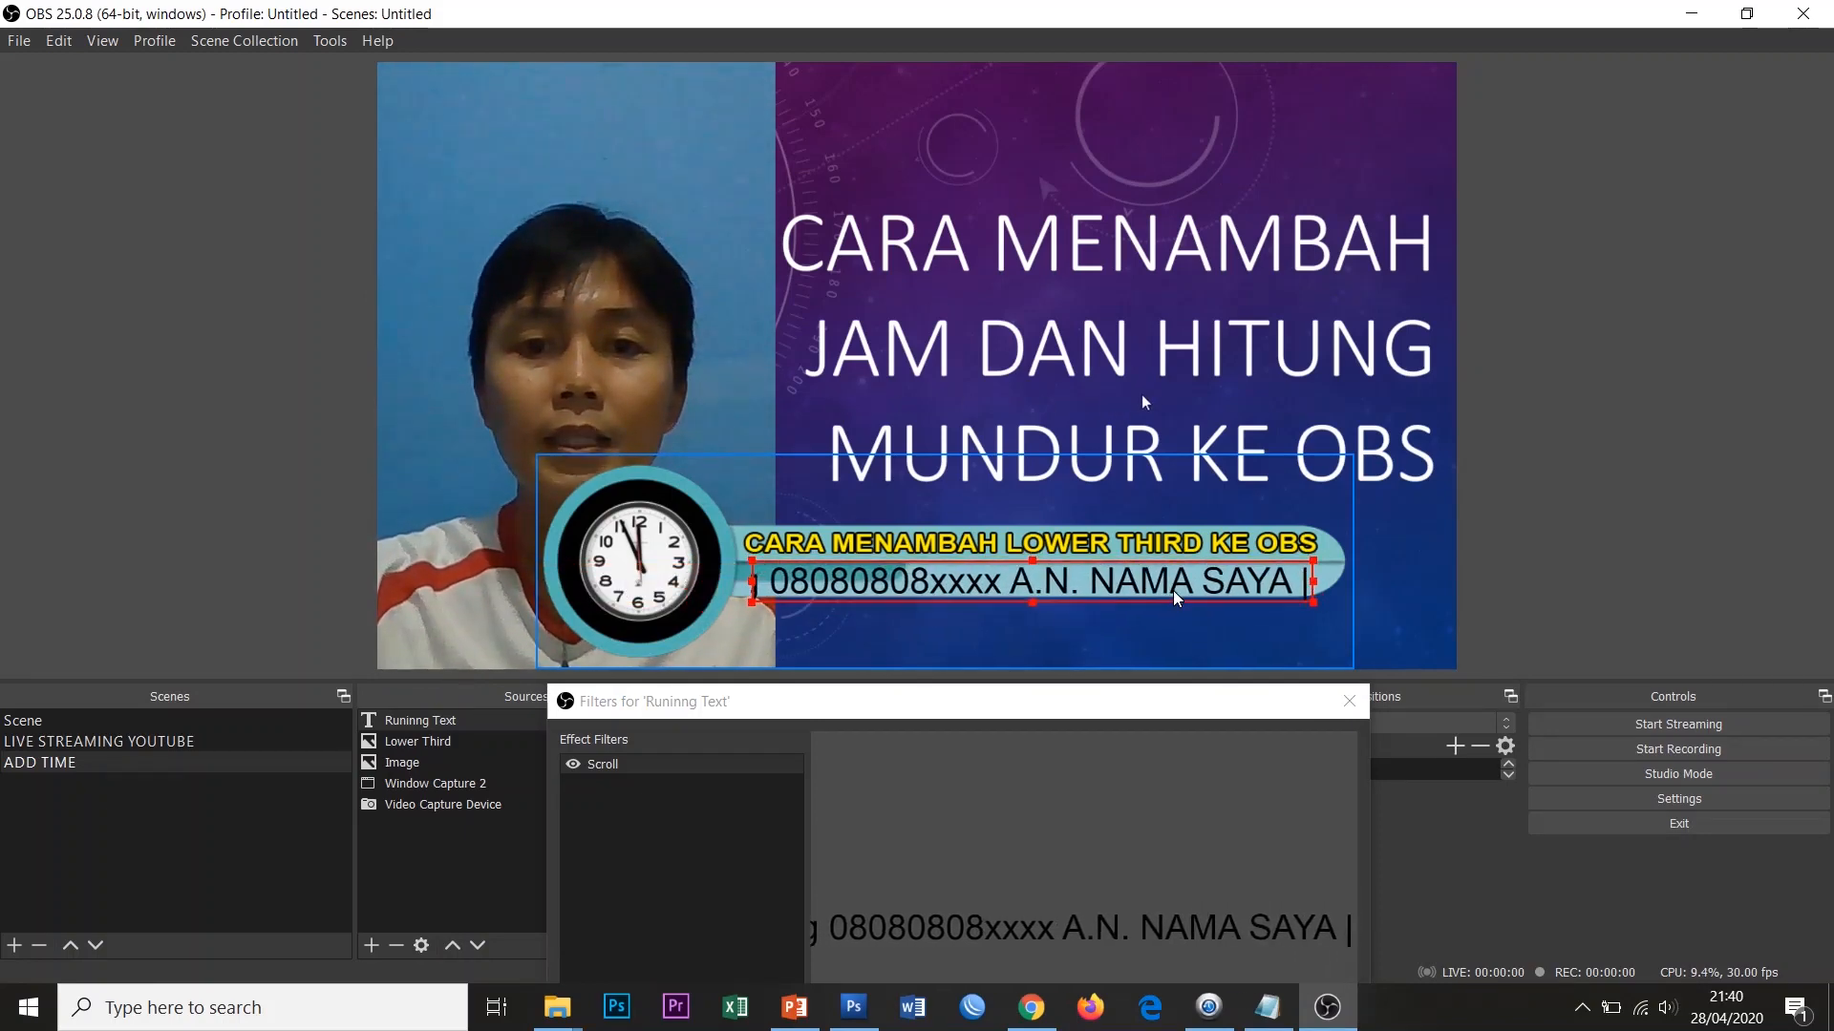
{"action": "left_click_drag", "start_coordinate": [1072, 711], "coordinate": [815, 226]}
Set the Scroll filter's width limit to 1050.
{"action": "left_click", "coordinate": [723, 754]}
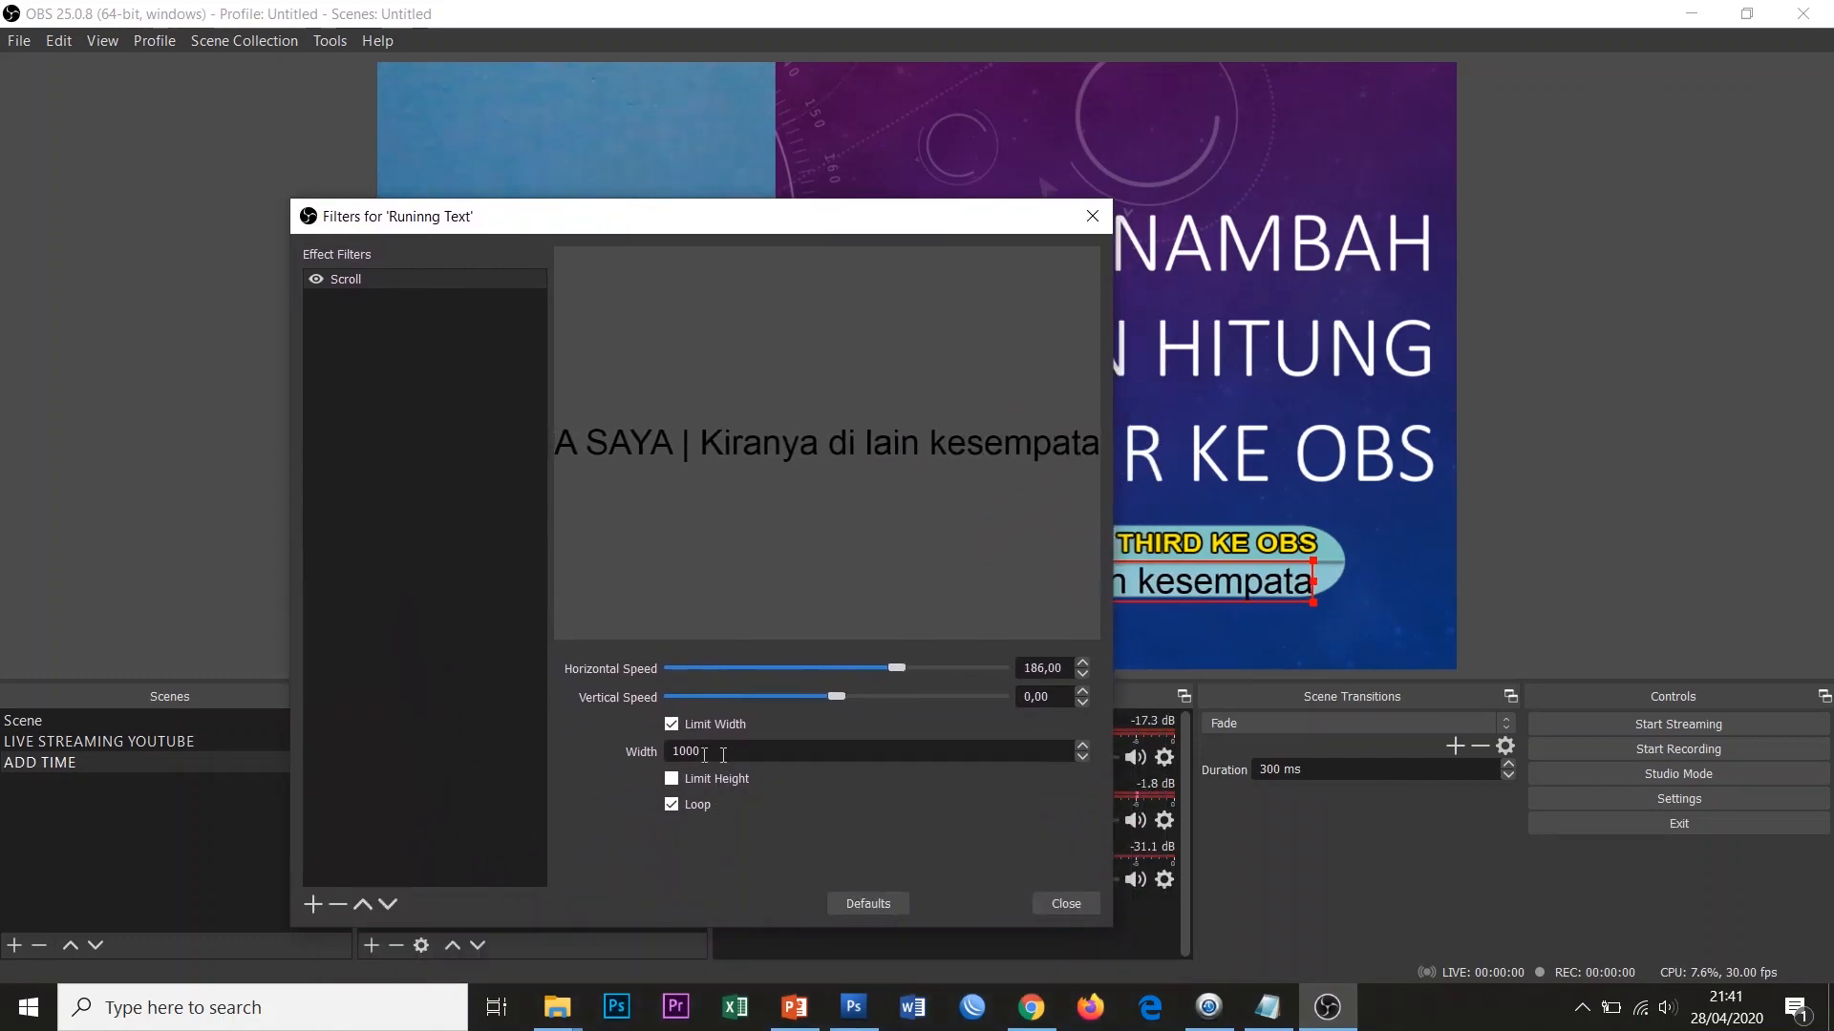
{"action": "key", "text": "Left"}
{"action": "key", "text": "Left"}
{"action": "key", "text": "BackSpace"}
{"action": "type", "text": "1"}
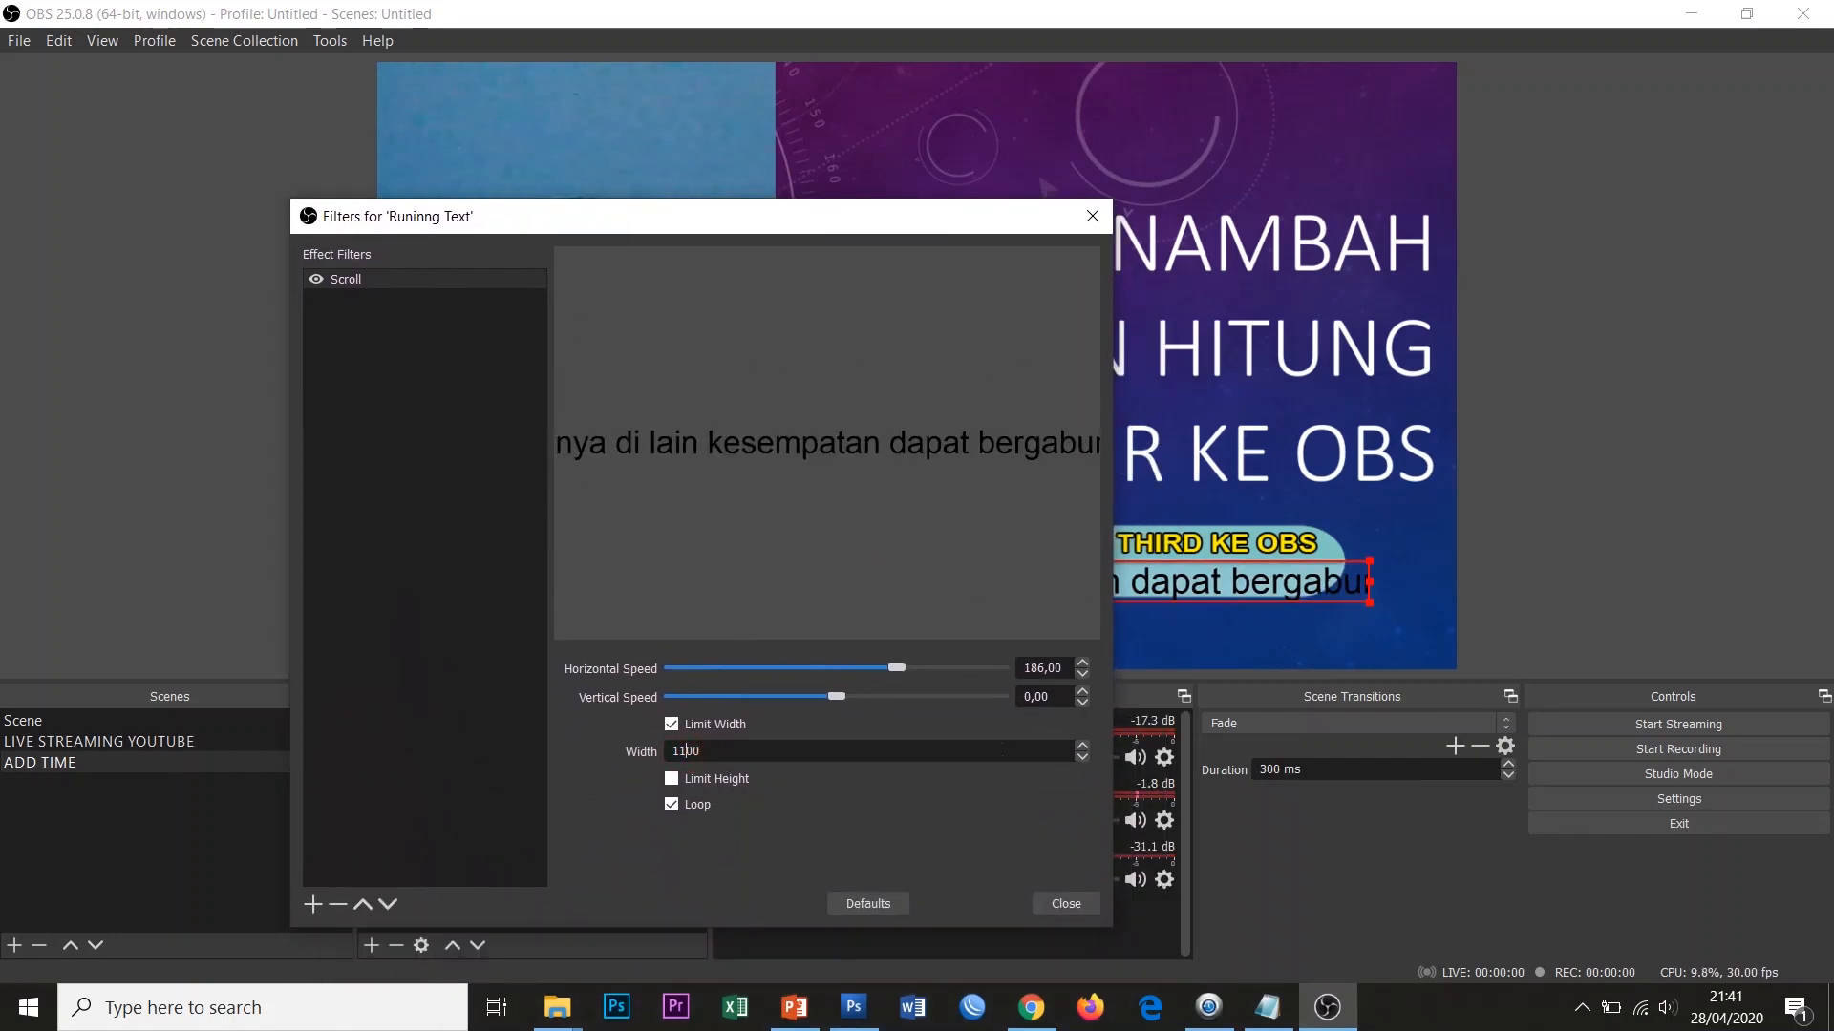
{"action": "double_click", "coordinate": [684, 751]}
{"action": "type", "text": "1050"}
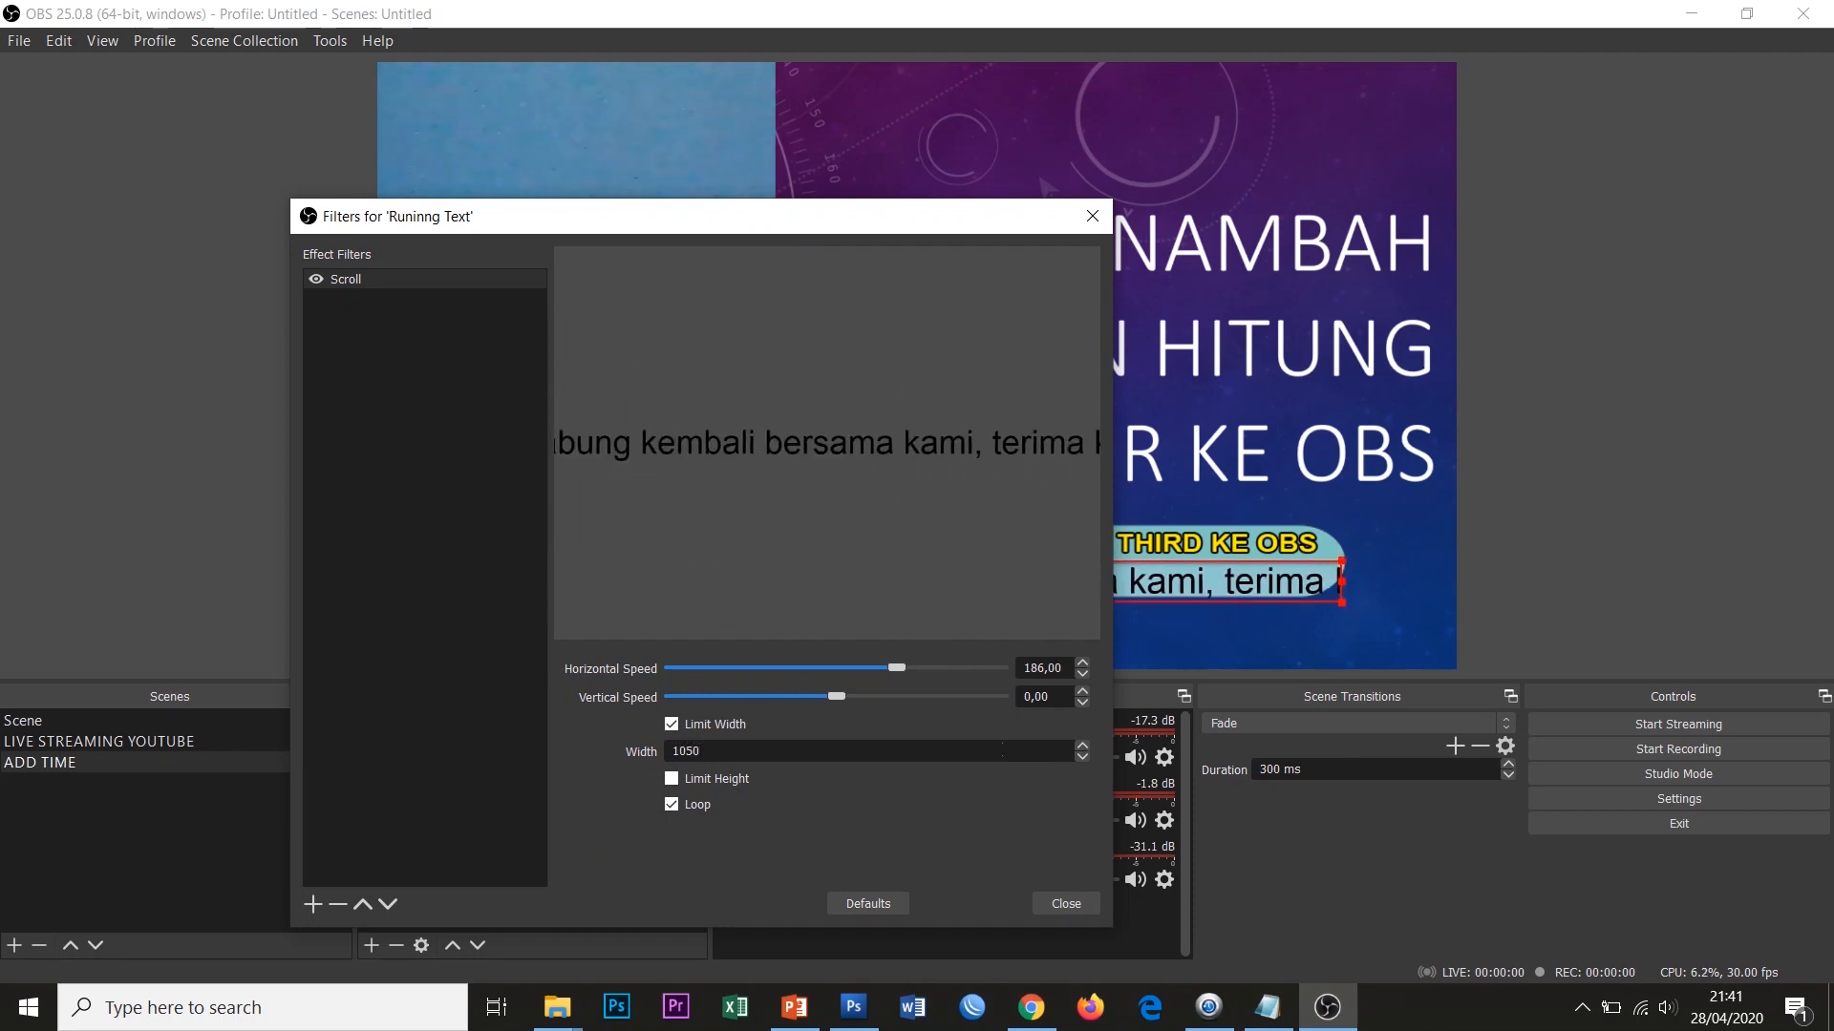
Nudge the running text slightly left and up within the lower third's bar and reduce its horizontal scroll speed to 122.
{"action": "left_click_drag", "start_coordinate": [893, 221], "coordinate": [336, 211]}
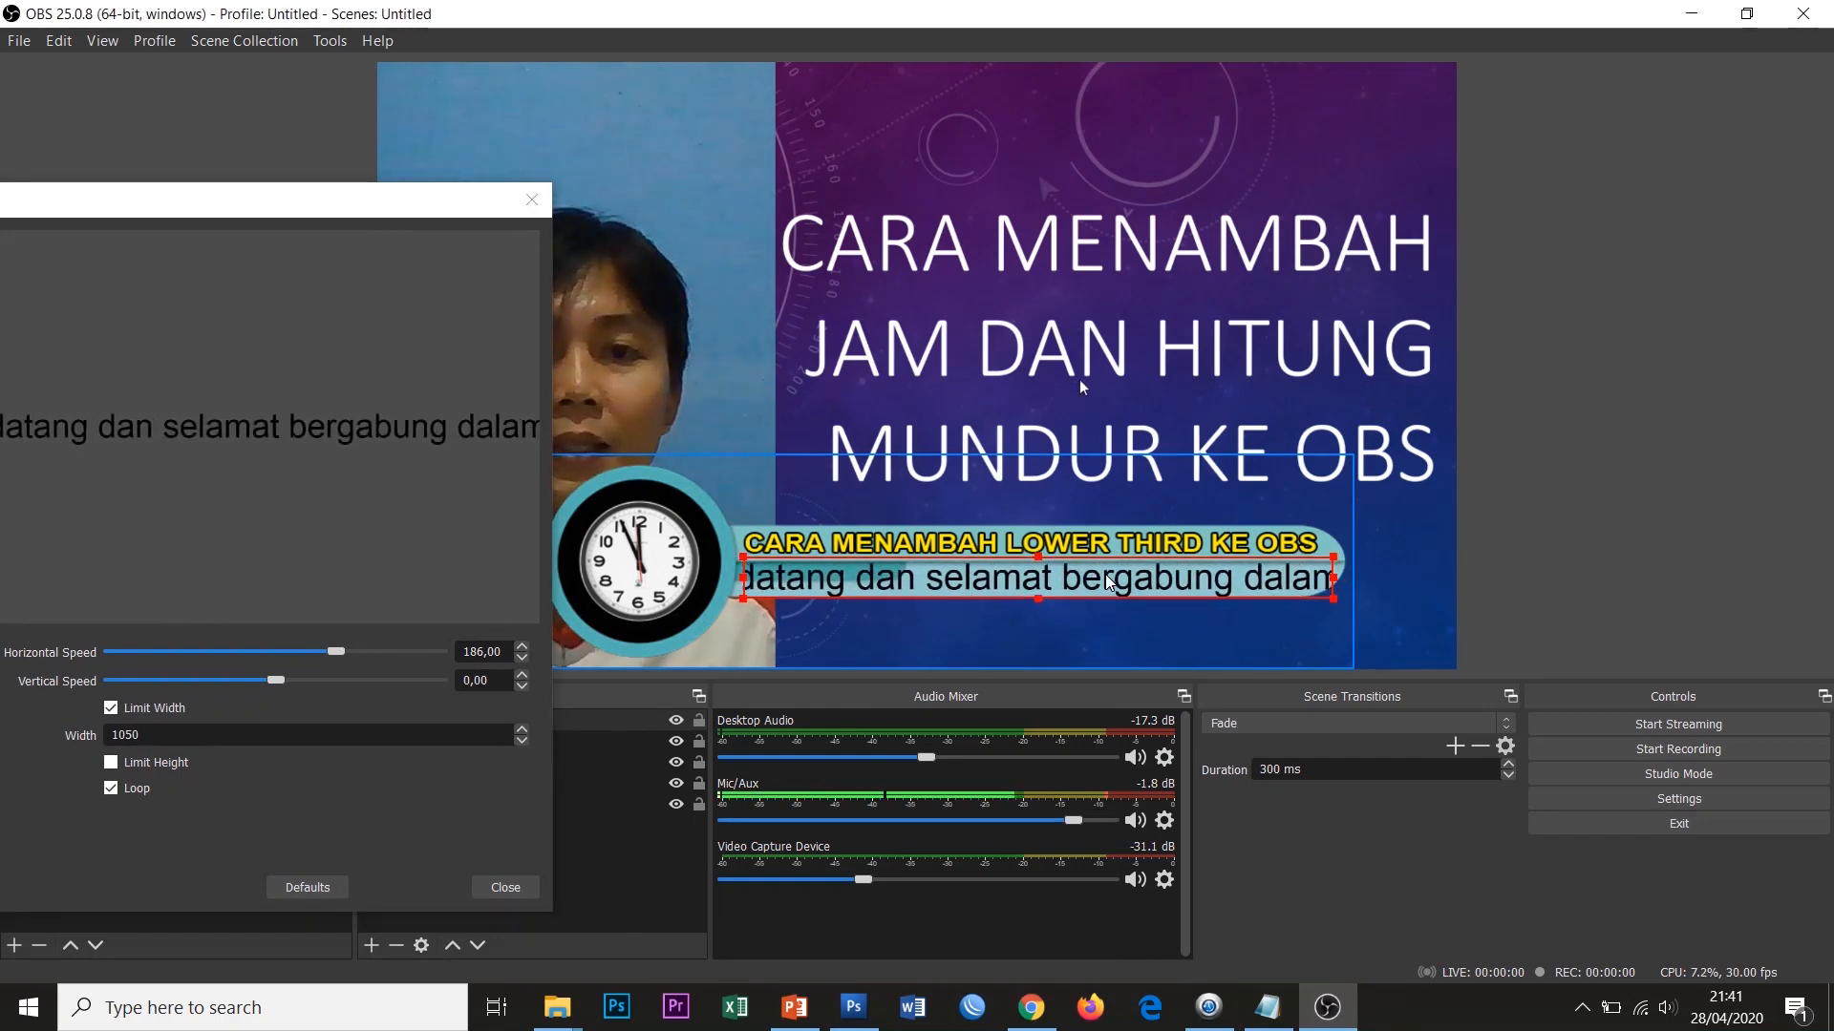
{"action": "left_click_drag", "start_coordinate": [303, 200], "coordinate": [635, 137]}
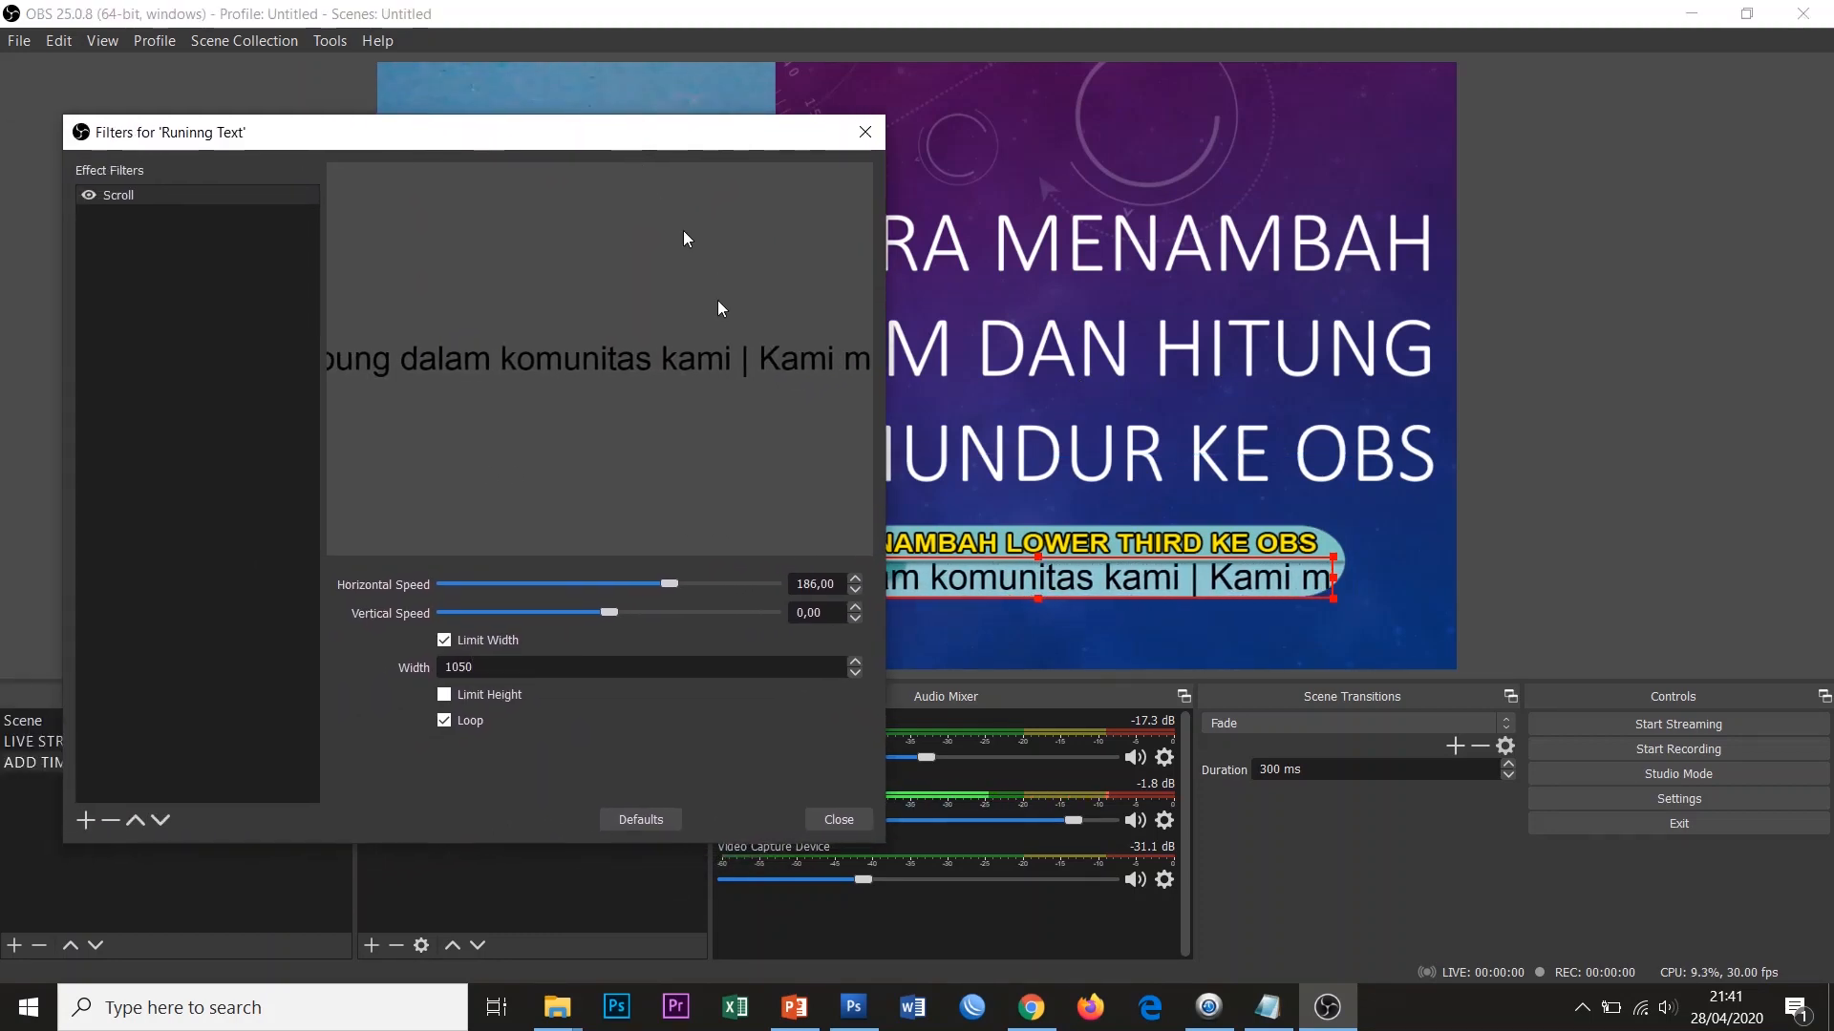
{"action": "left_click_drag", "start_coordinate": [657, 581], "coordinate": [639, 582]}
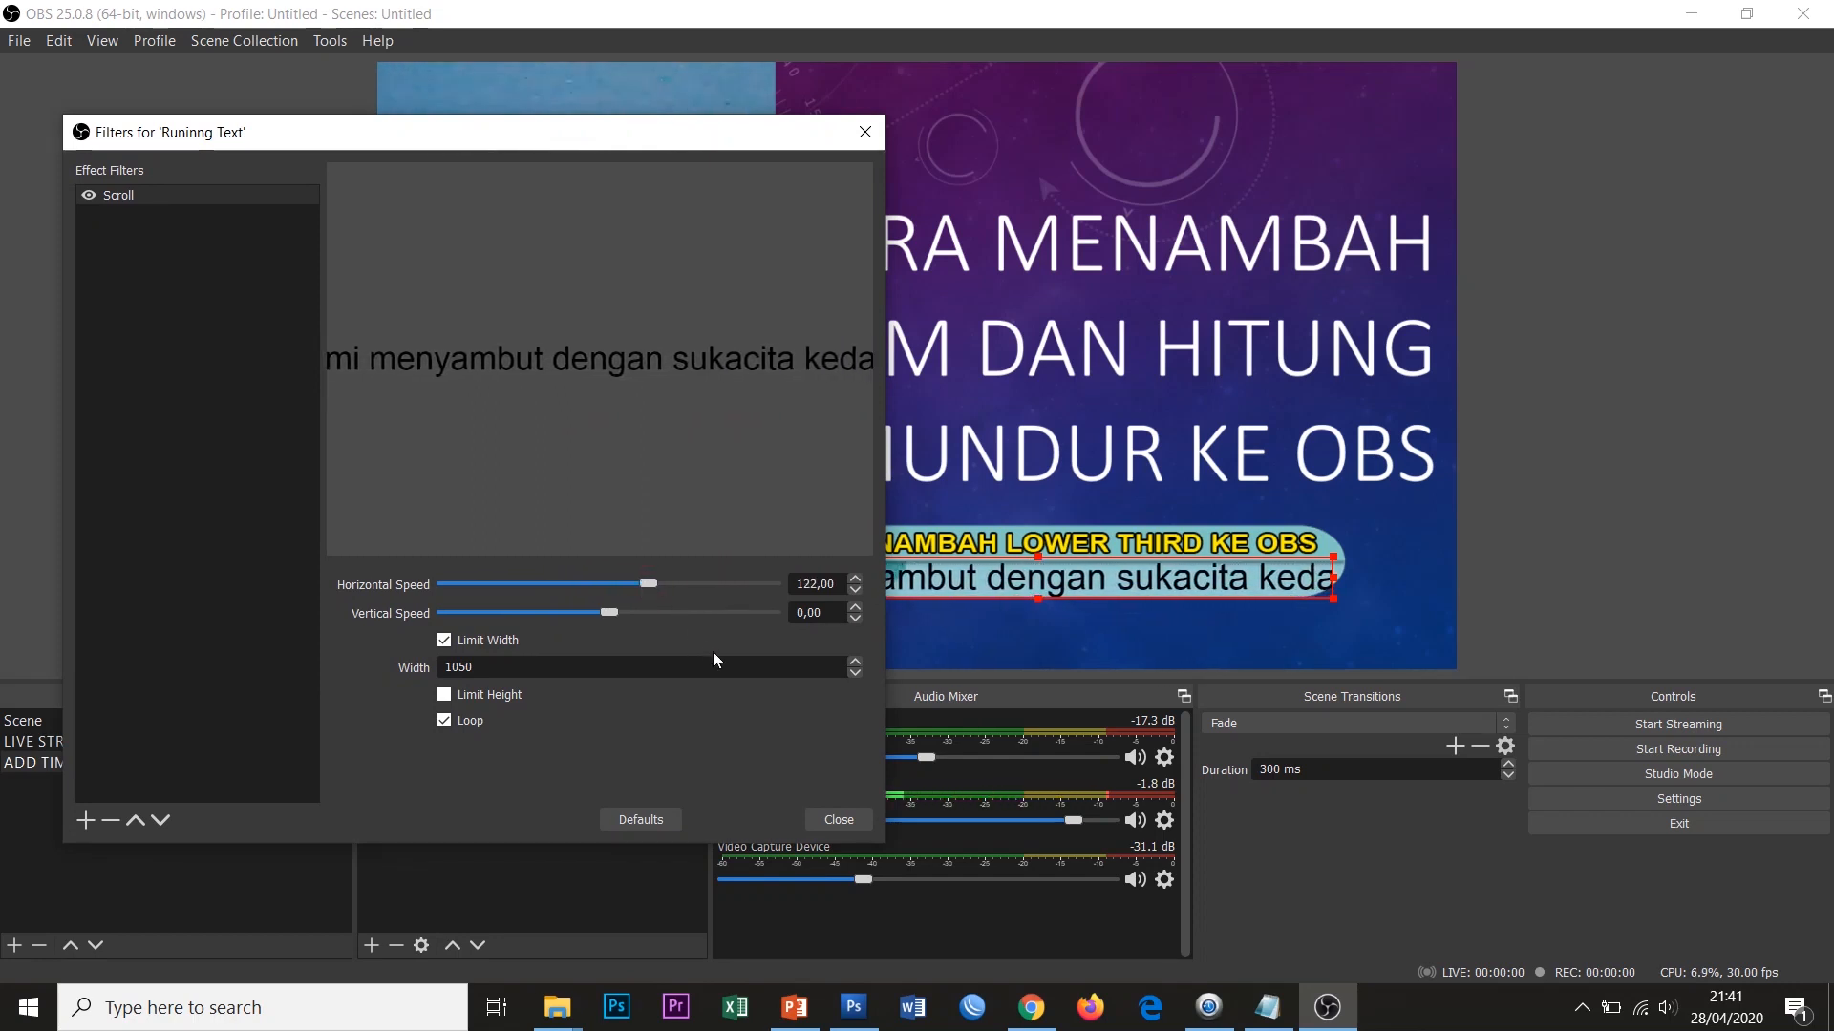
Close the running text's filter window.
{"action": "left_click", "coordinate": [844, 827]}
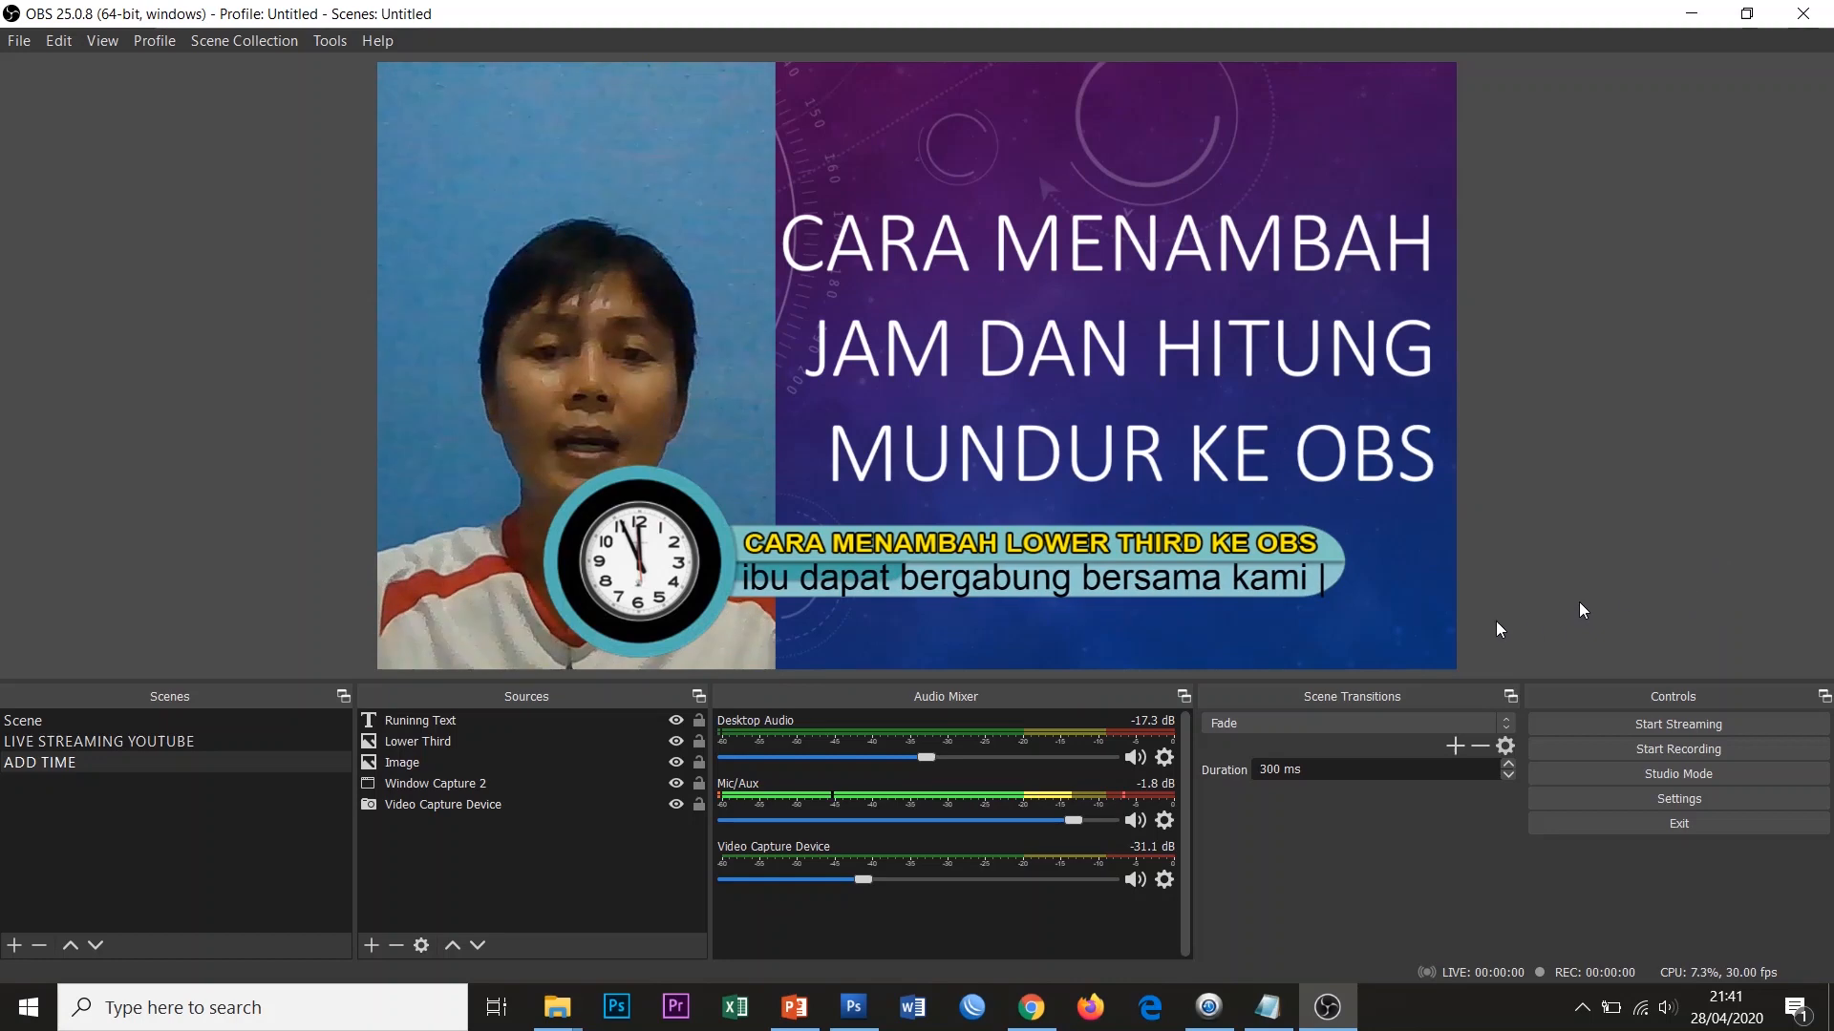
Hide and show again first the running text source and then the Lower Third source in the scene.
{"action": "left_click", "coordinate": [675, 726]}
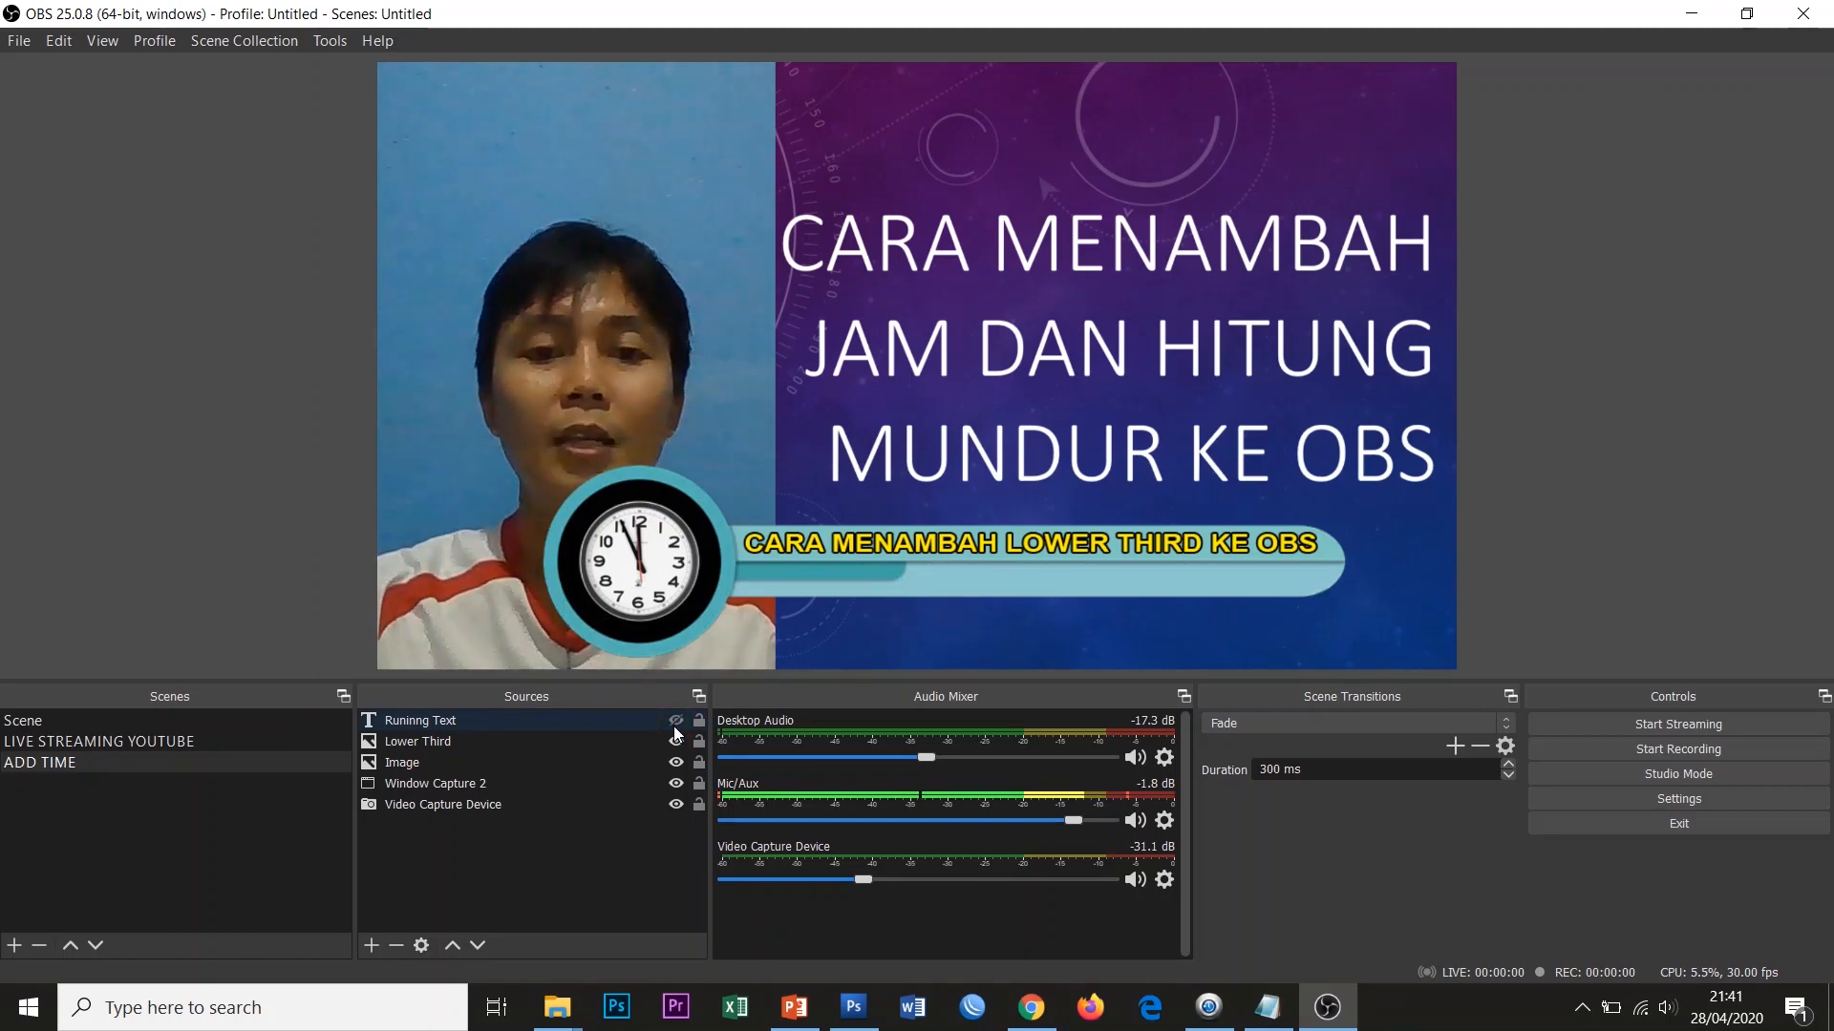
{"action": "left_click", "coordinate": [677, 722]}
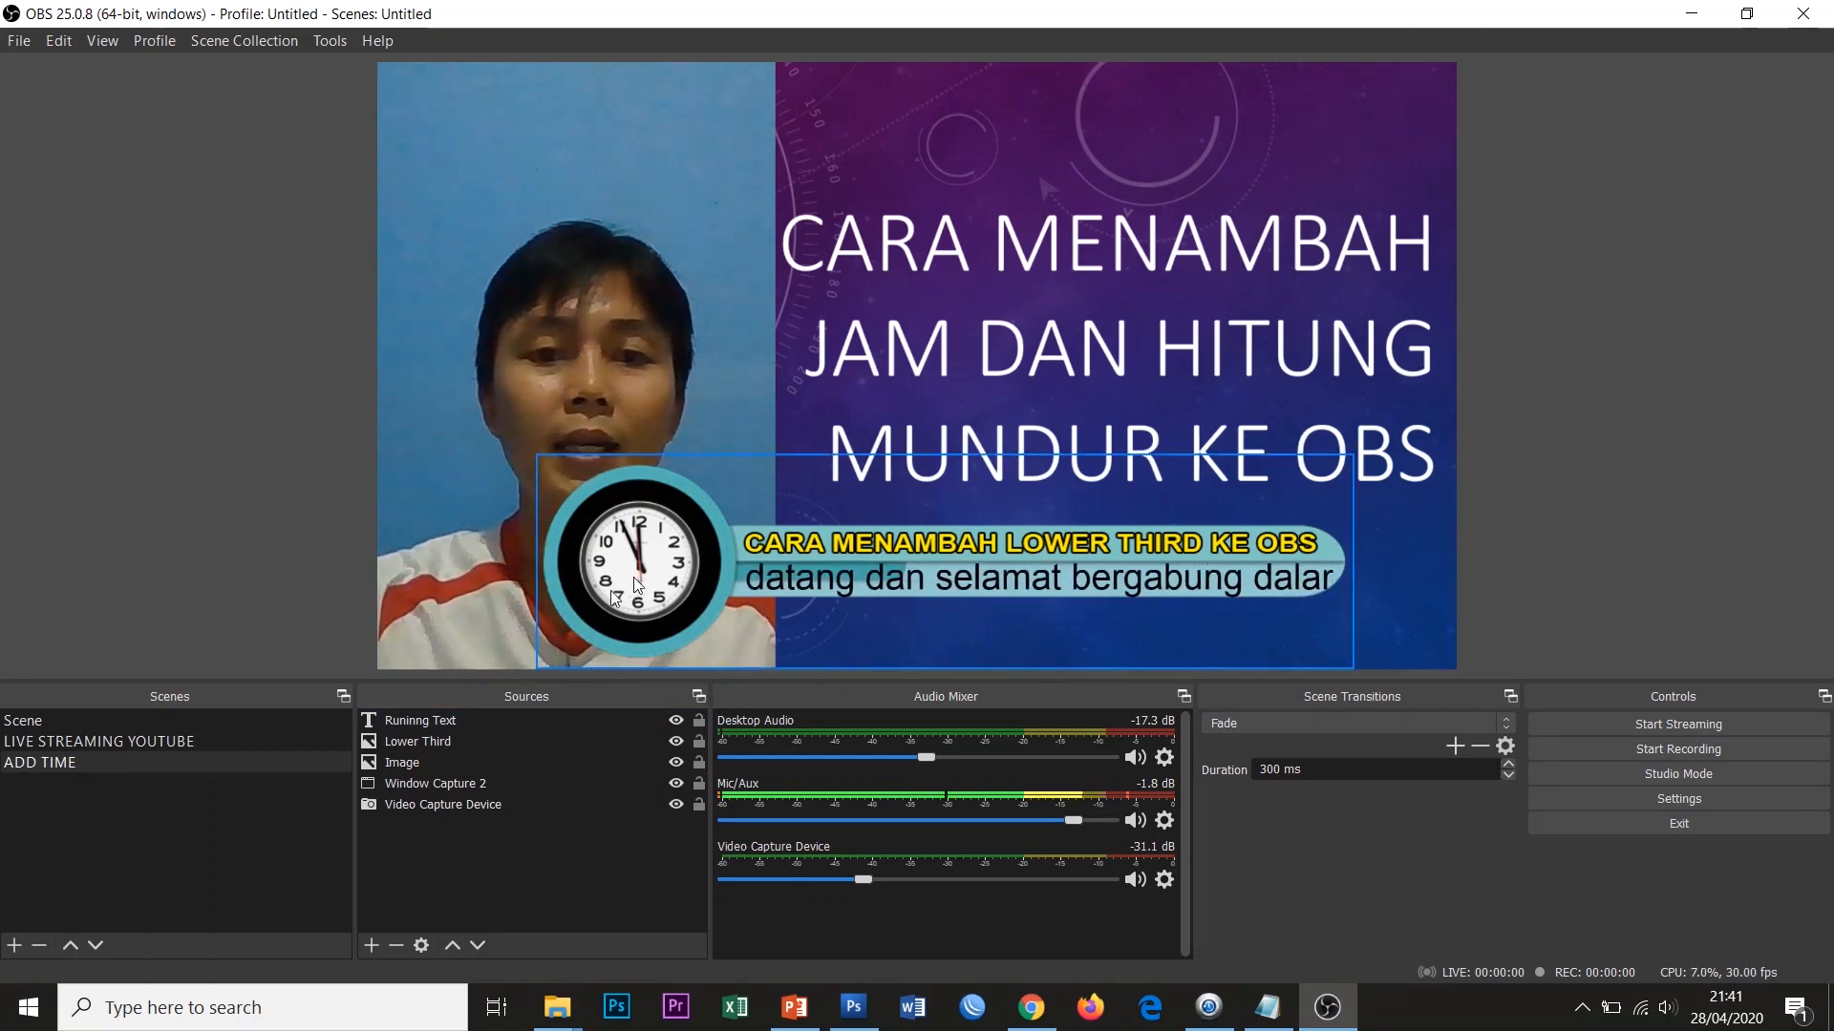
{"action": "left_click", "coordinate": [678, 744]}
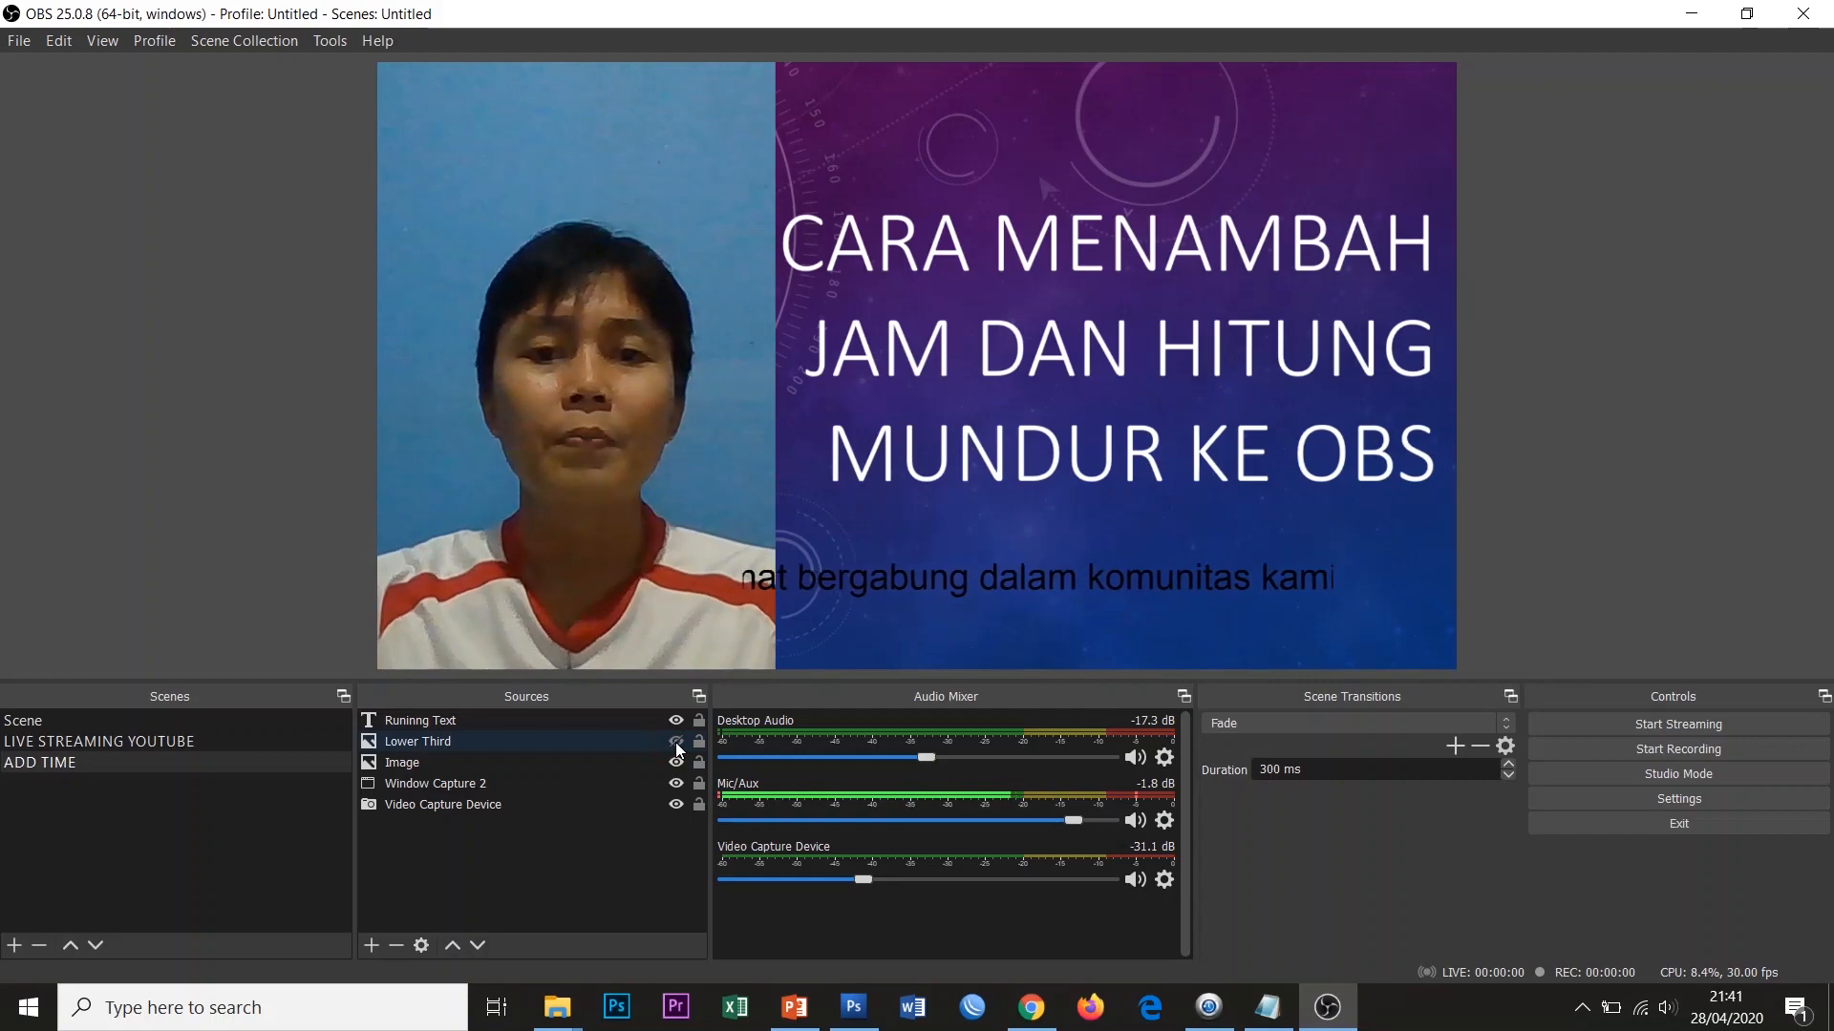
{"action": "left_click", "coordinate": [676, 743]}
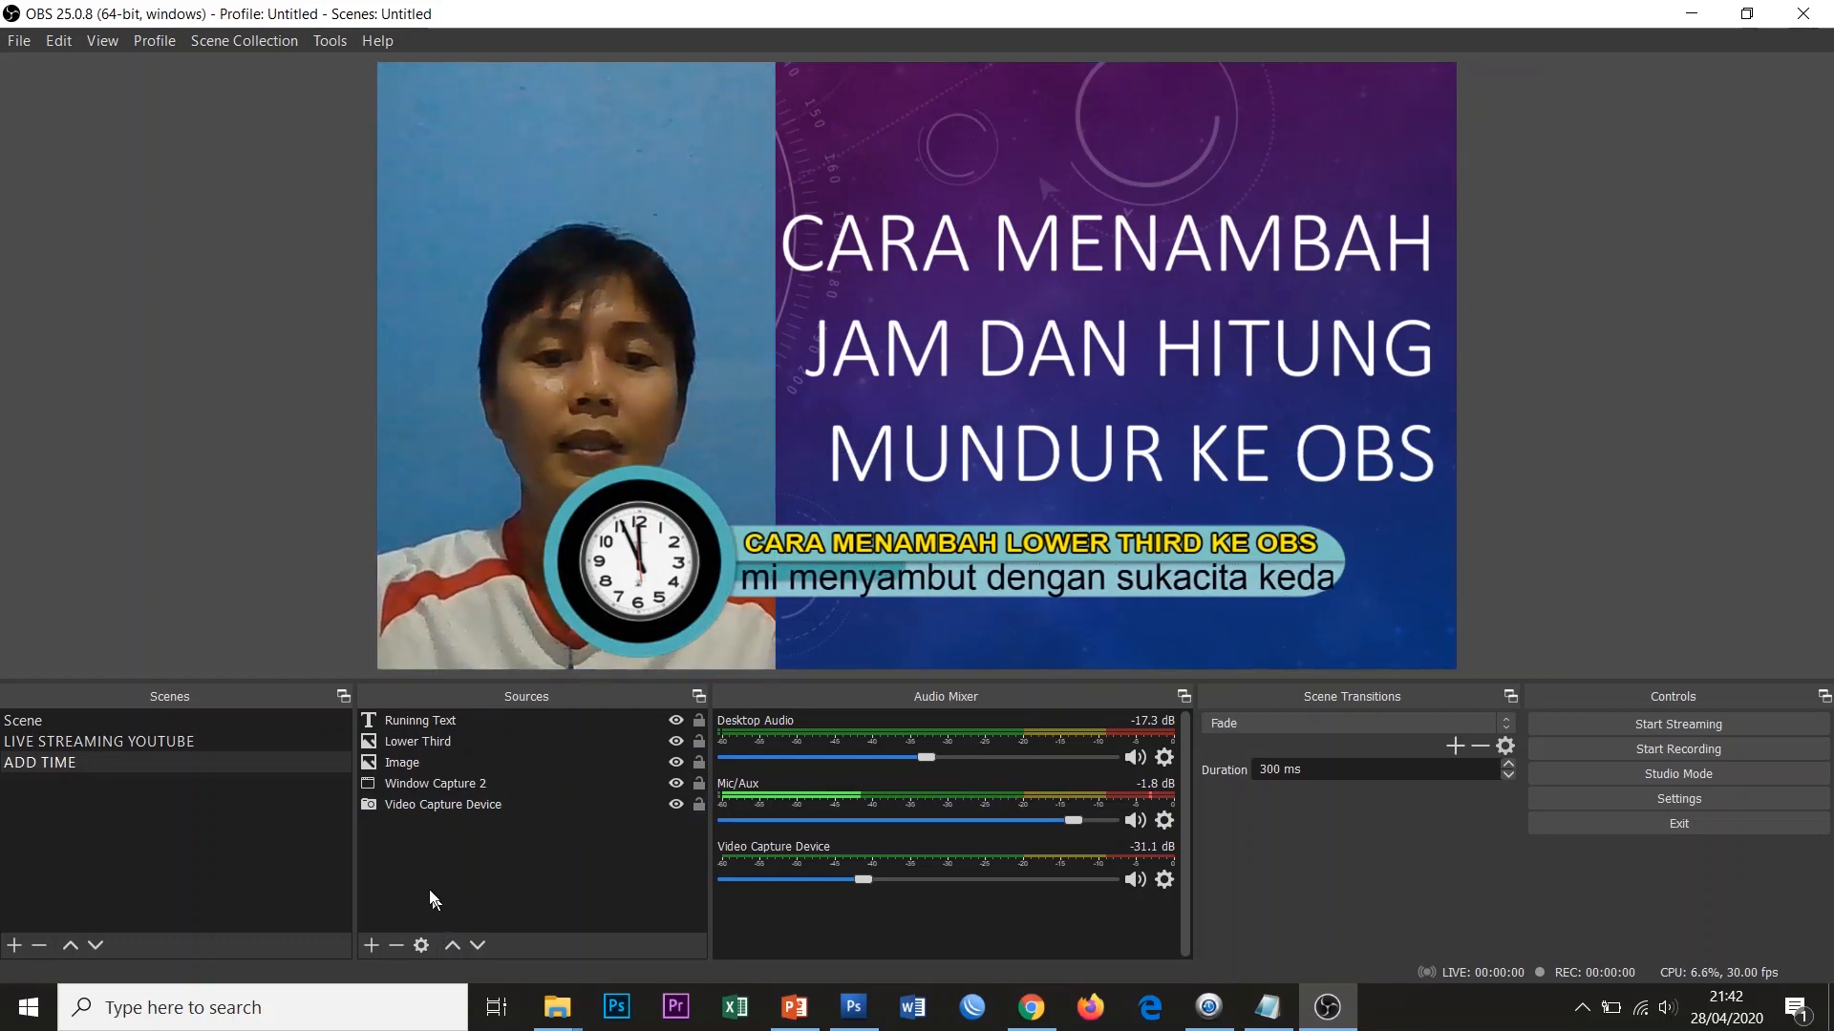
Add a new image source named Logo that uses the Logo anda picture from the Bahan Video folder.
{"action": "left_click", "coordinate": [370, 944]}
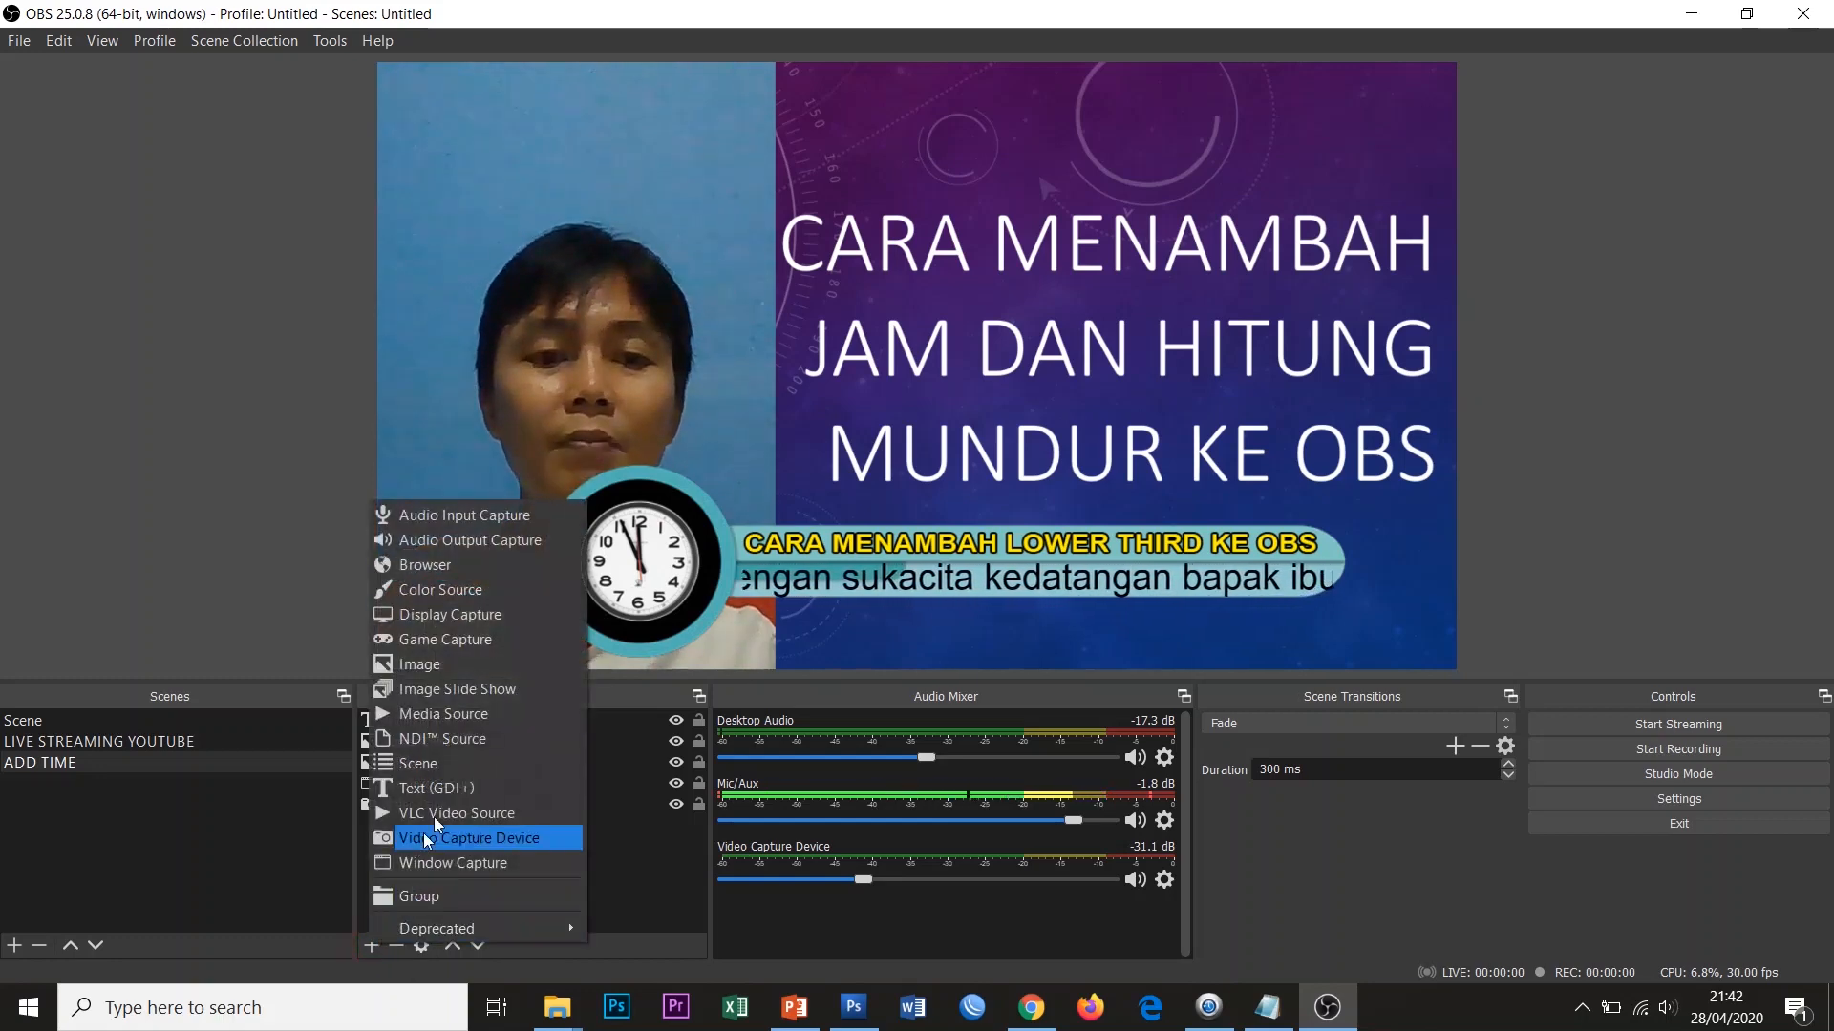
{"action": "left_click", "coordinate": [425, 664]}
{"action": "type", "text": "Logo"}
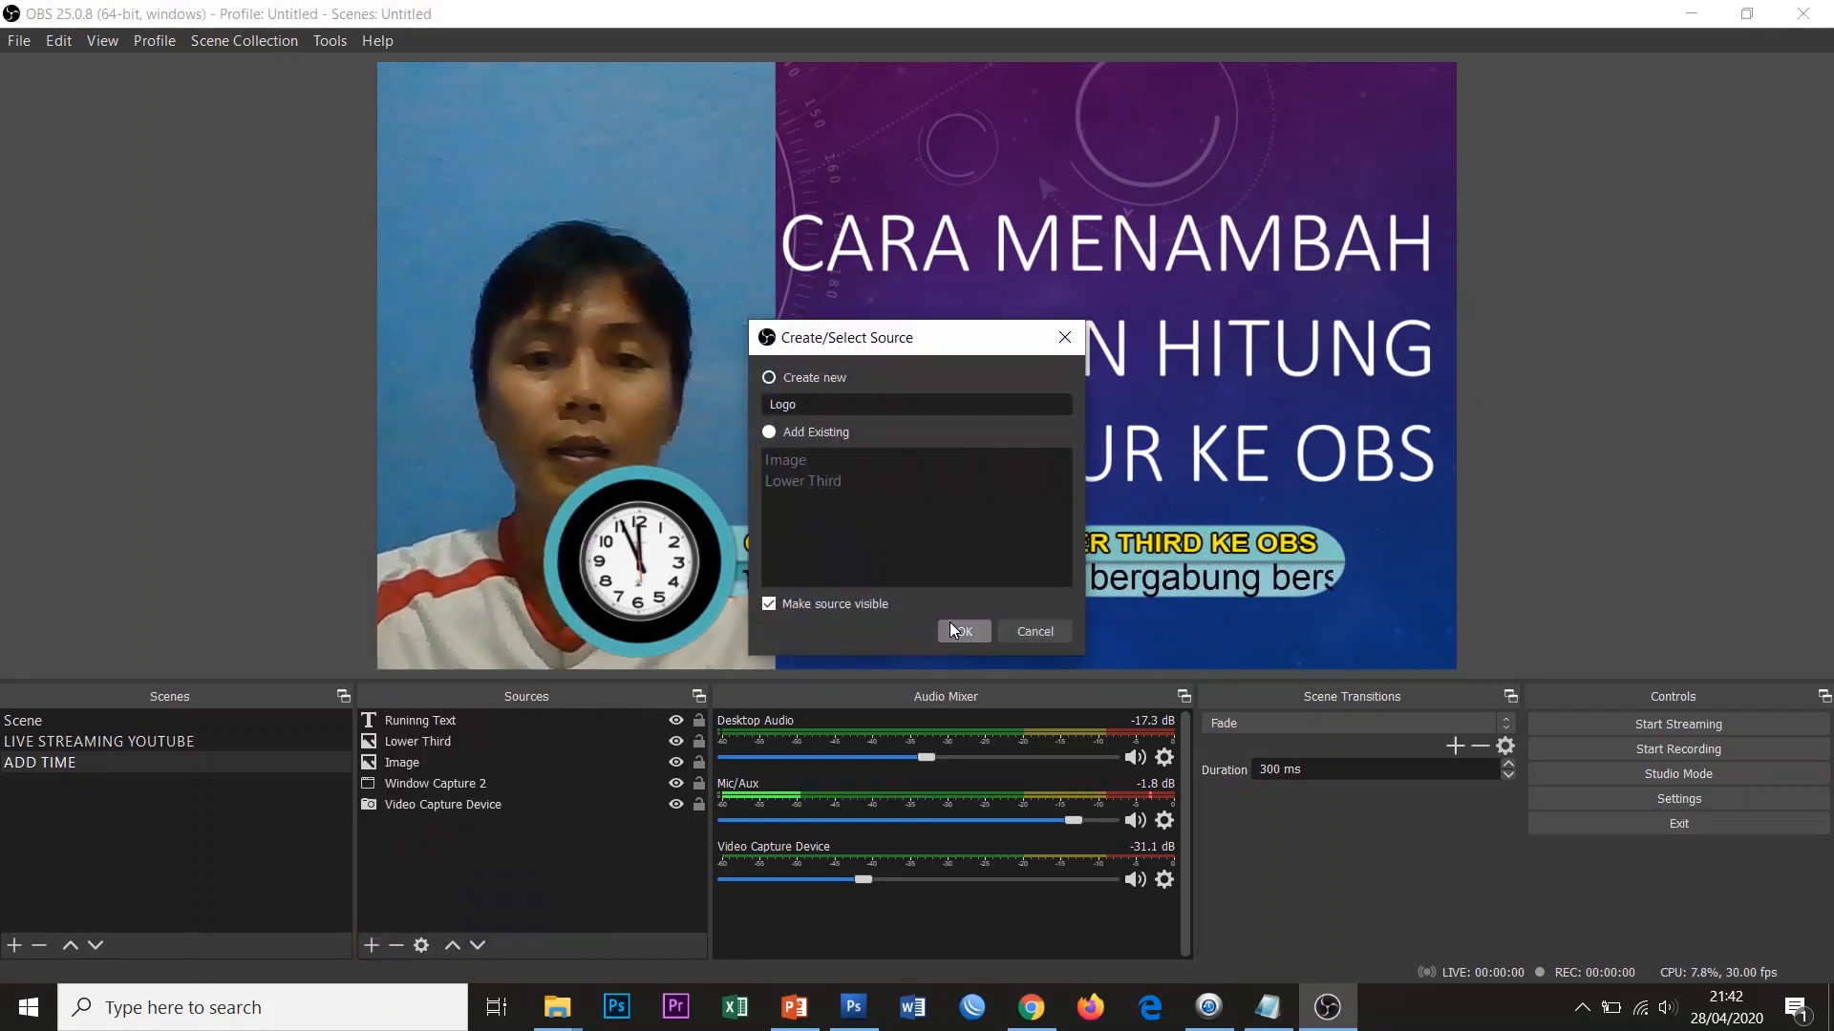
{"action": "left_click", "coordinate": [960, 630]}
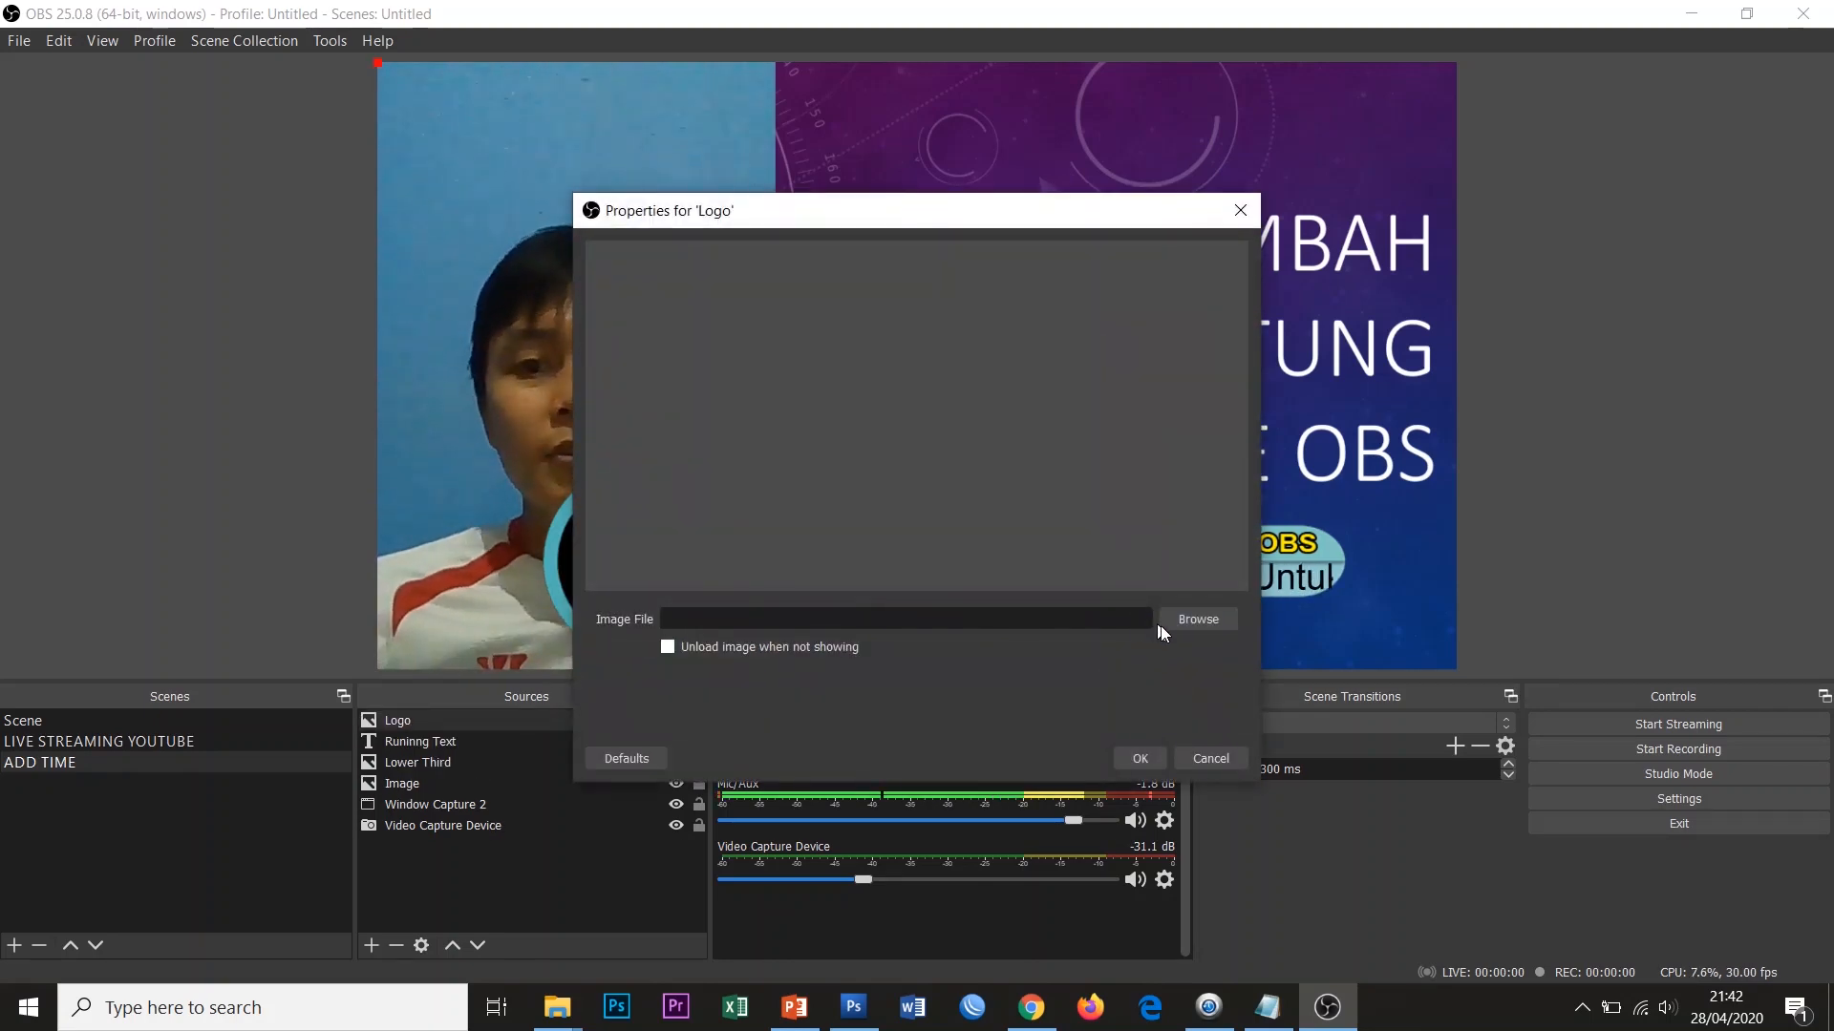
{"action": "left_click", "coordinate": [1178, 621]}
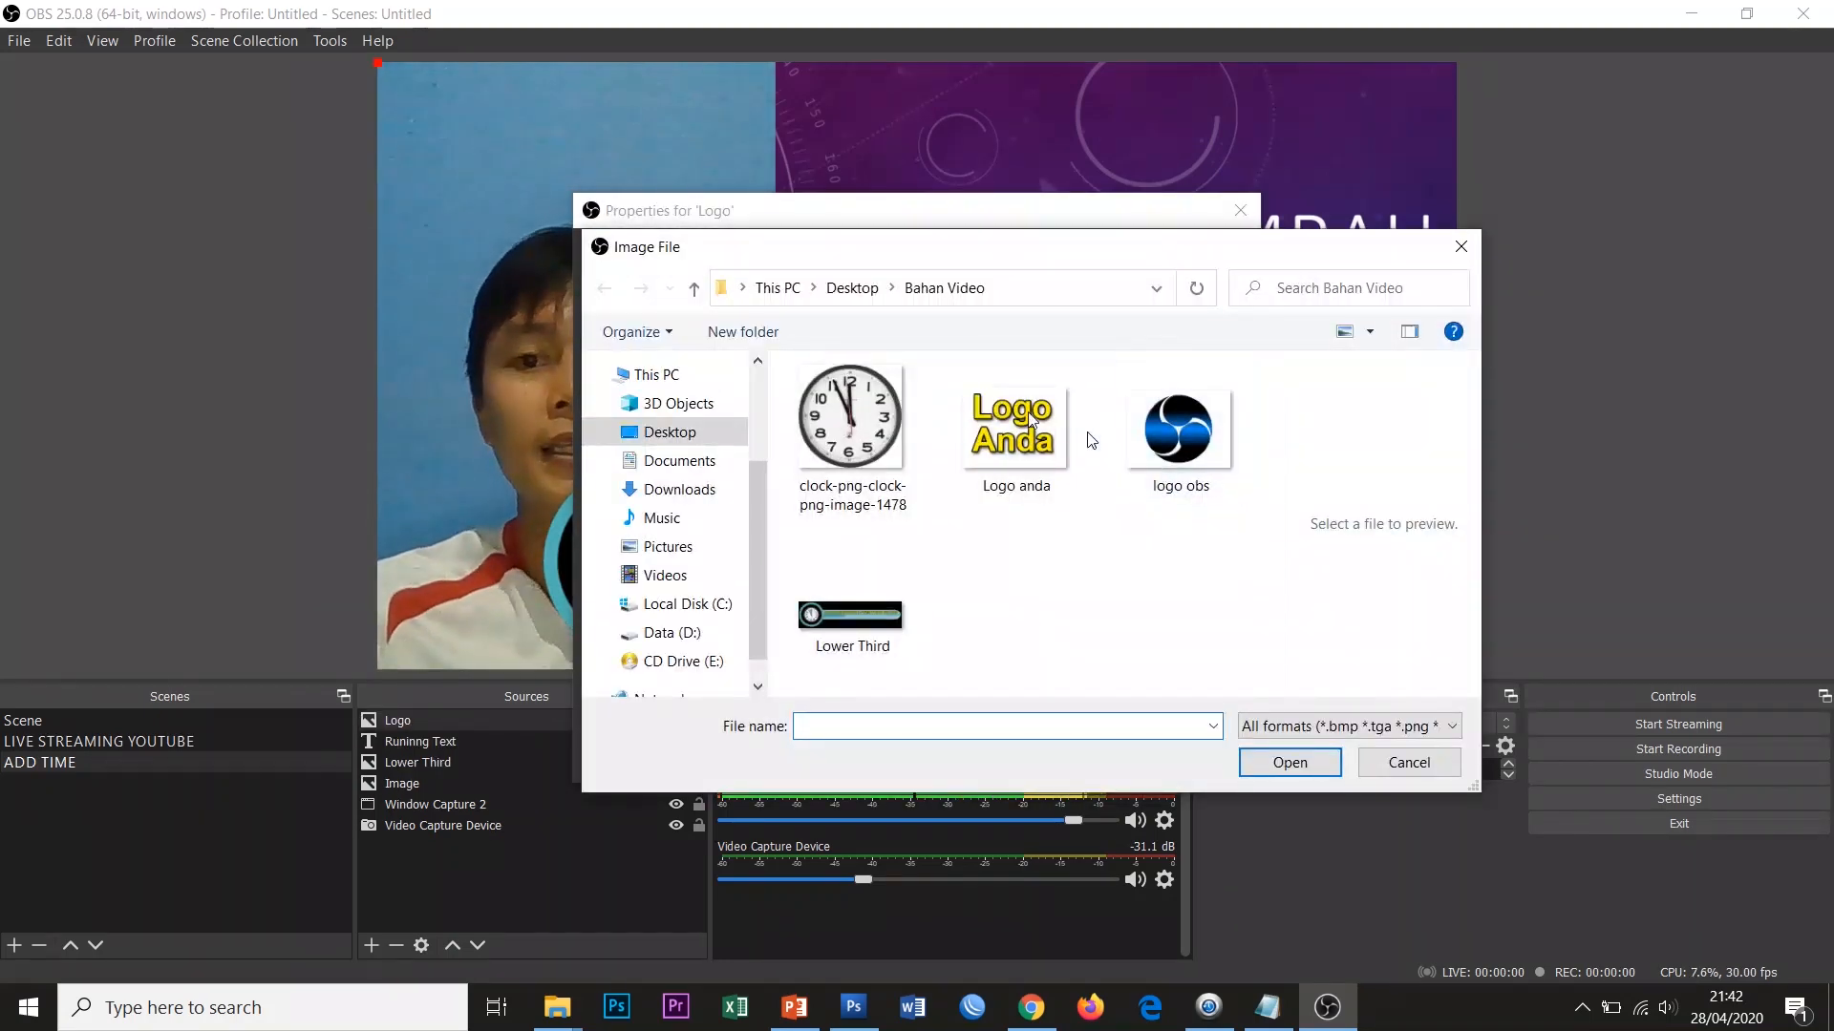
{"action": "left_click", "coordinate": [1062, 438]}
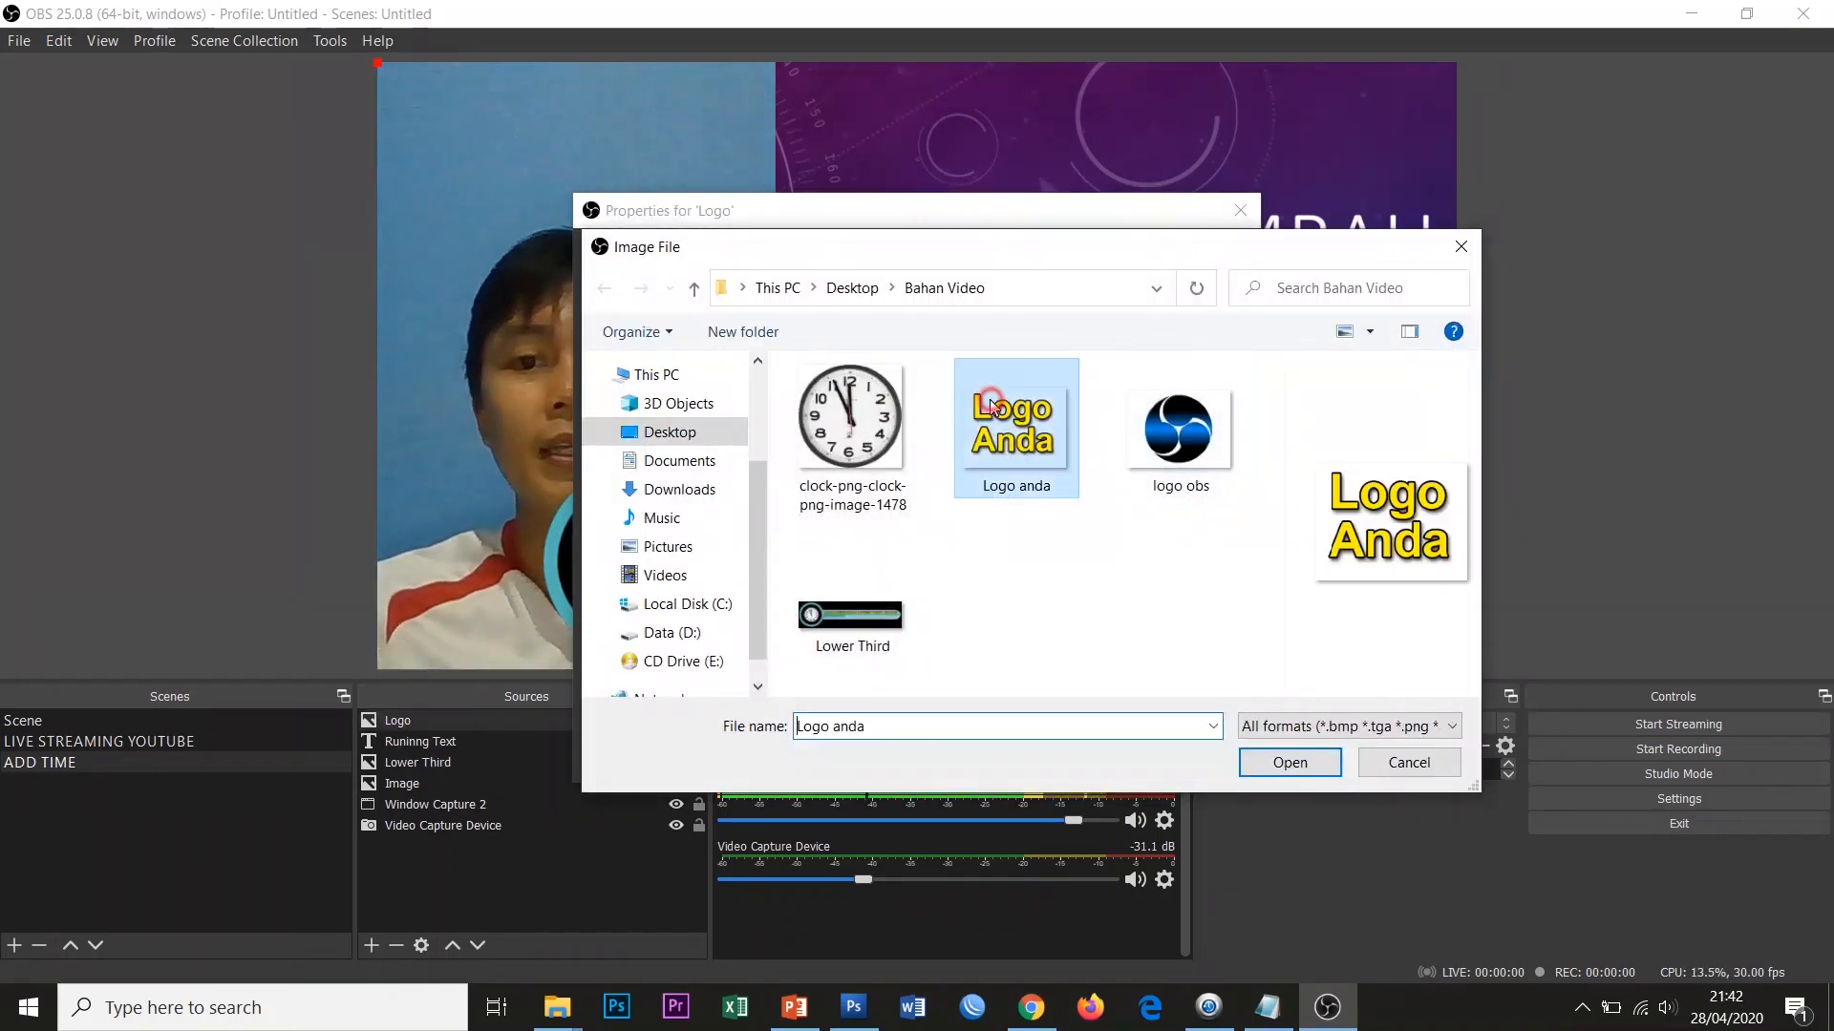
{"action": "left_click", "coordinate": [1301, 766]}
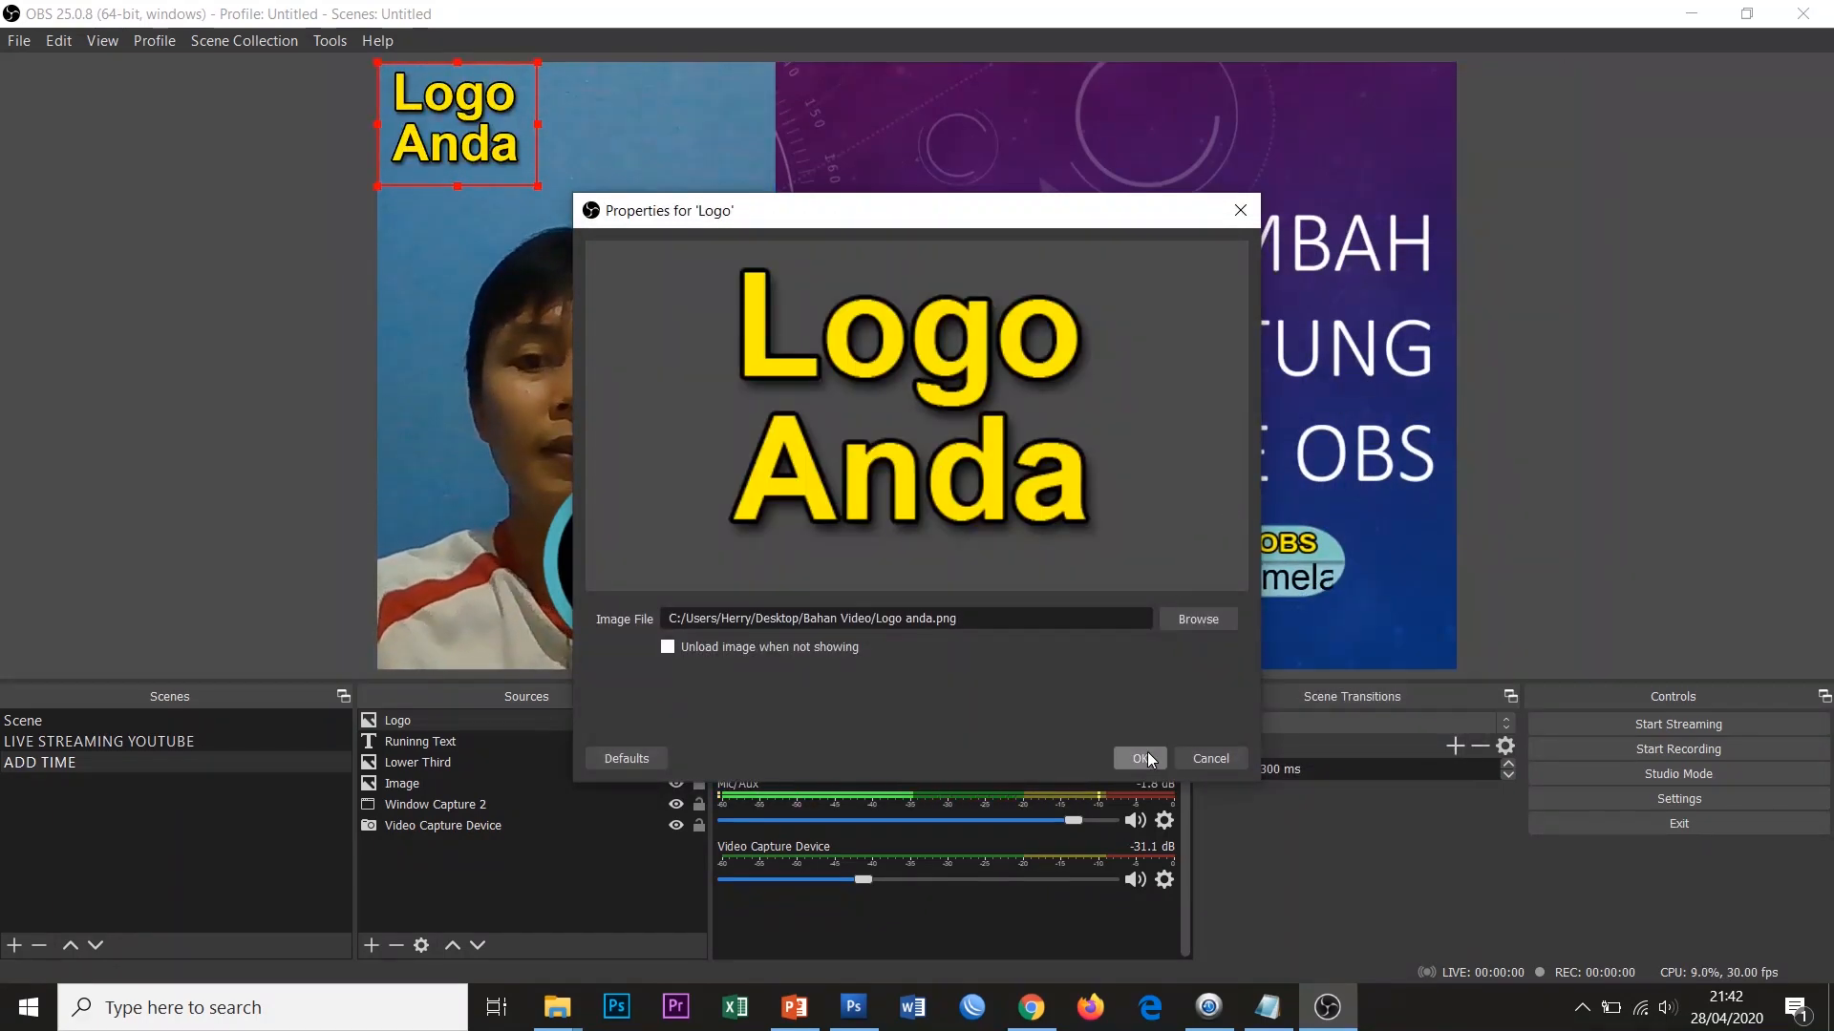
{"action": "left_click", "coordinate": [1142, 758]}
Place the logo in the upper-right corner of the scene above the presentation title, shrink it to about 60% and deselect it.
{"action": "left_click_drag", "start_coordinate": [487, 153], "coordinate": [1364, 170]}
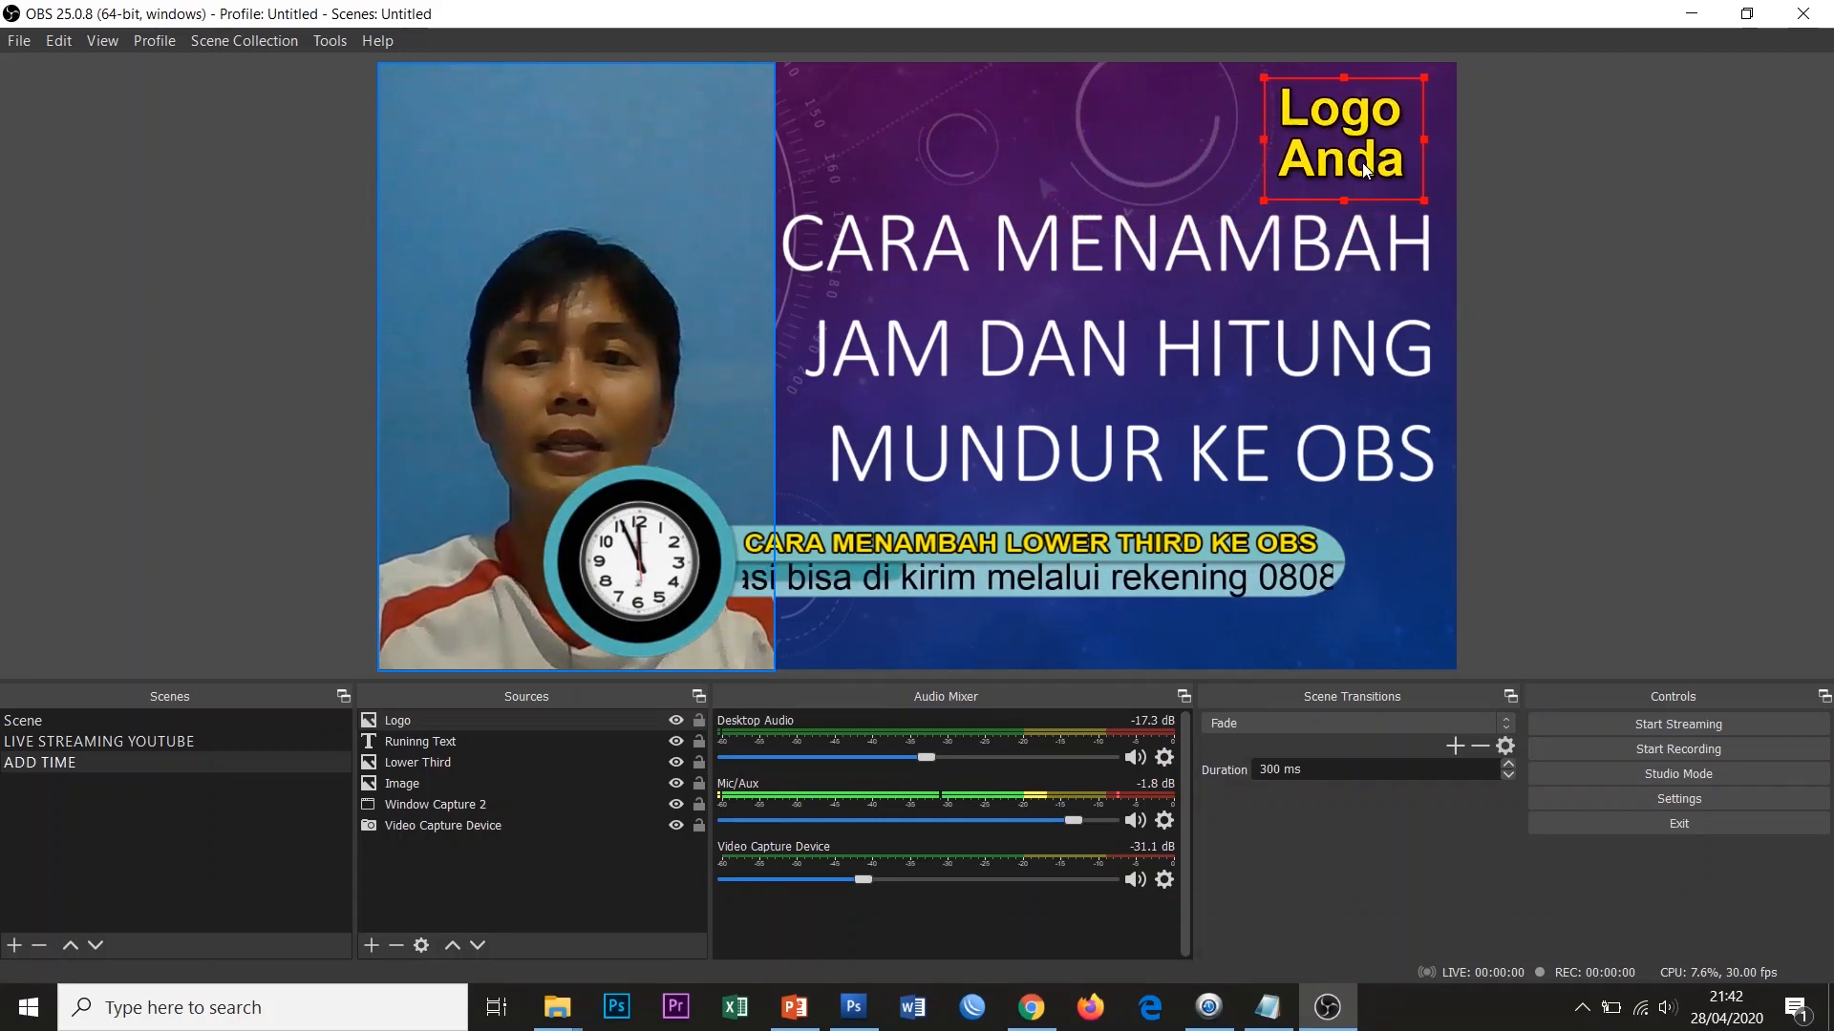
{"action": "left_click_drag", "start_coordinate": [1264, 197], "coordinate": [1377, 143]}
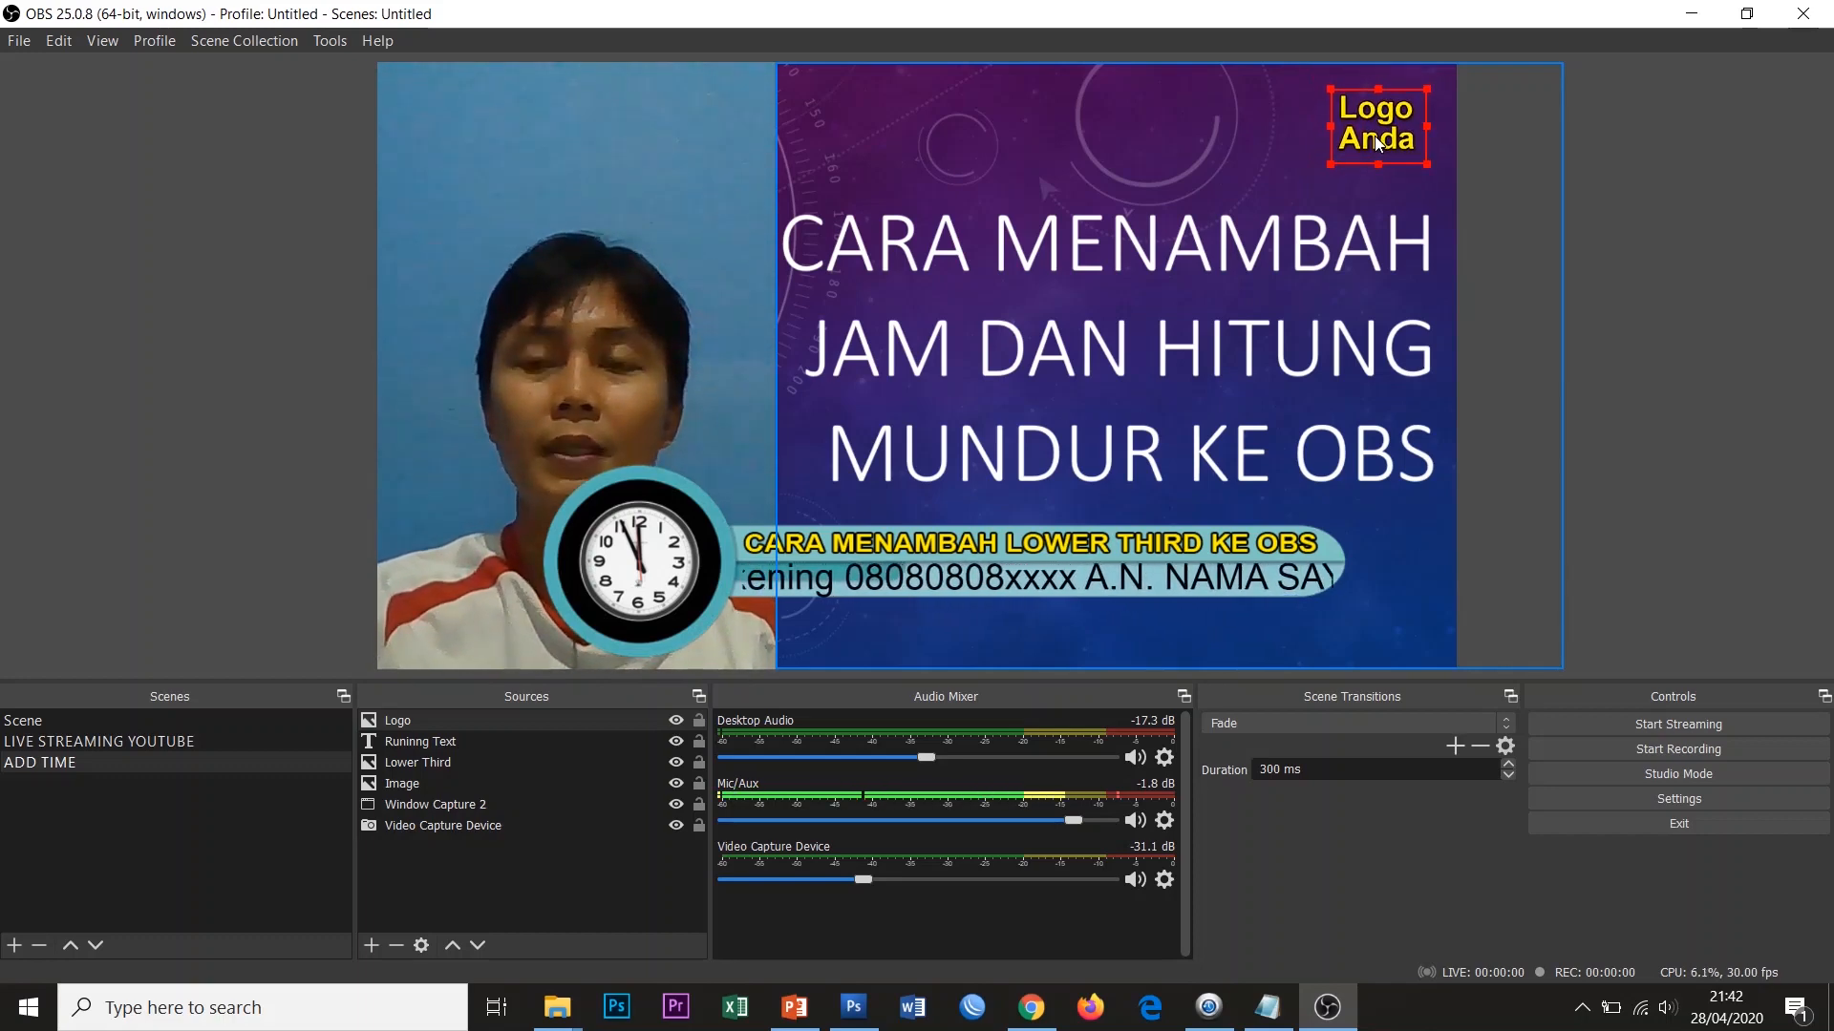
{"action": "left_click", "coordinate": [1665, 245]}
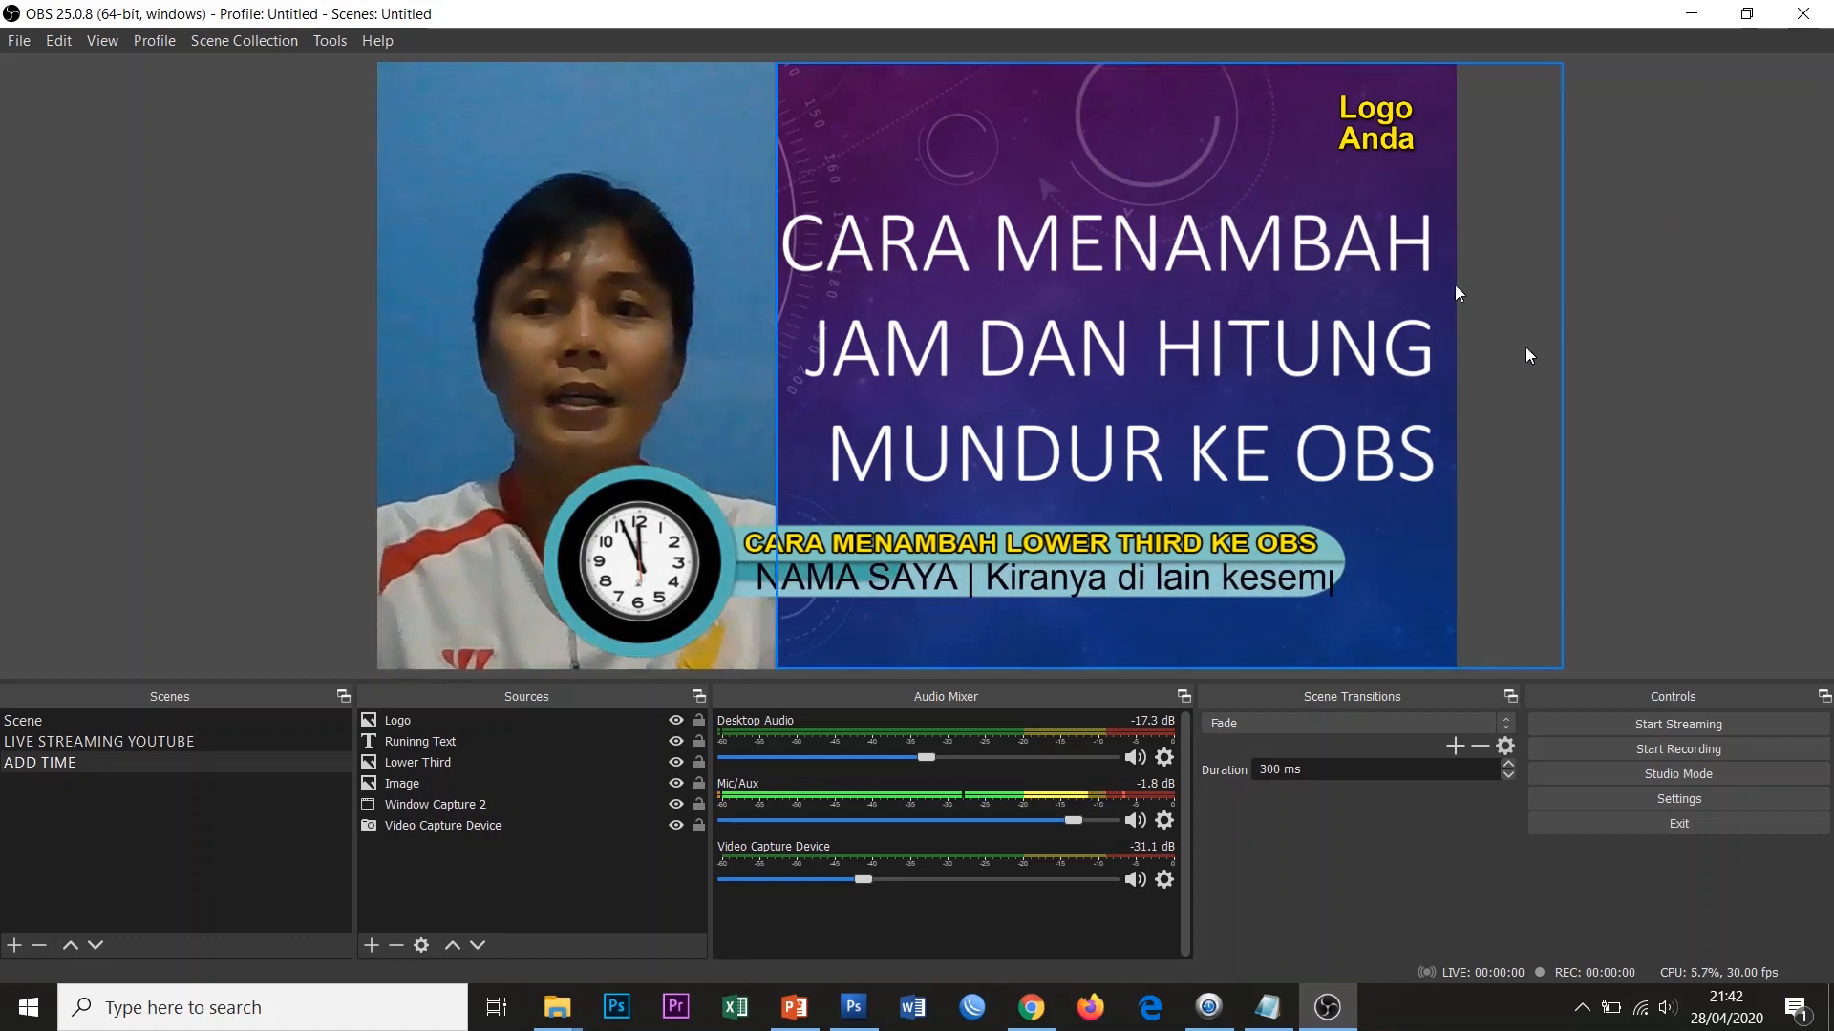
Select the logo, hide it and show it again, and deselect it.
{"action": "left_click", "coordinate": [1389, 155]}
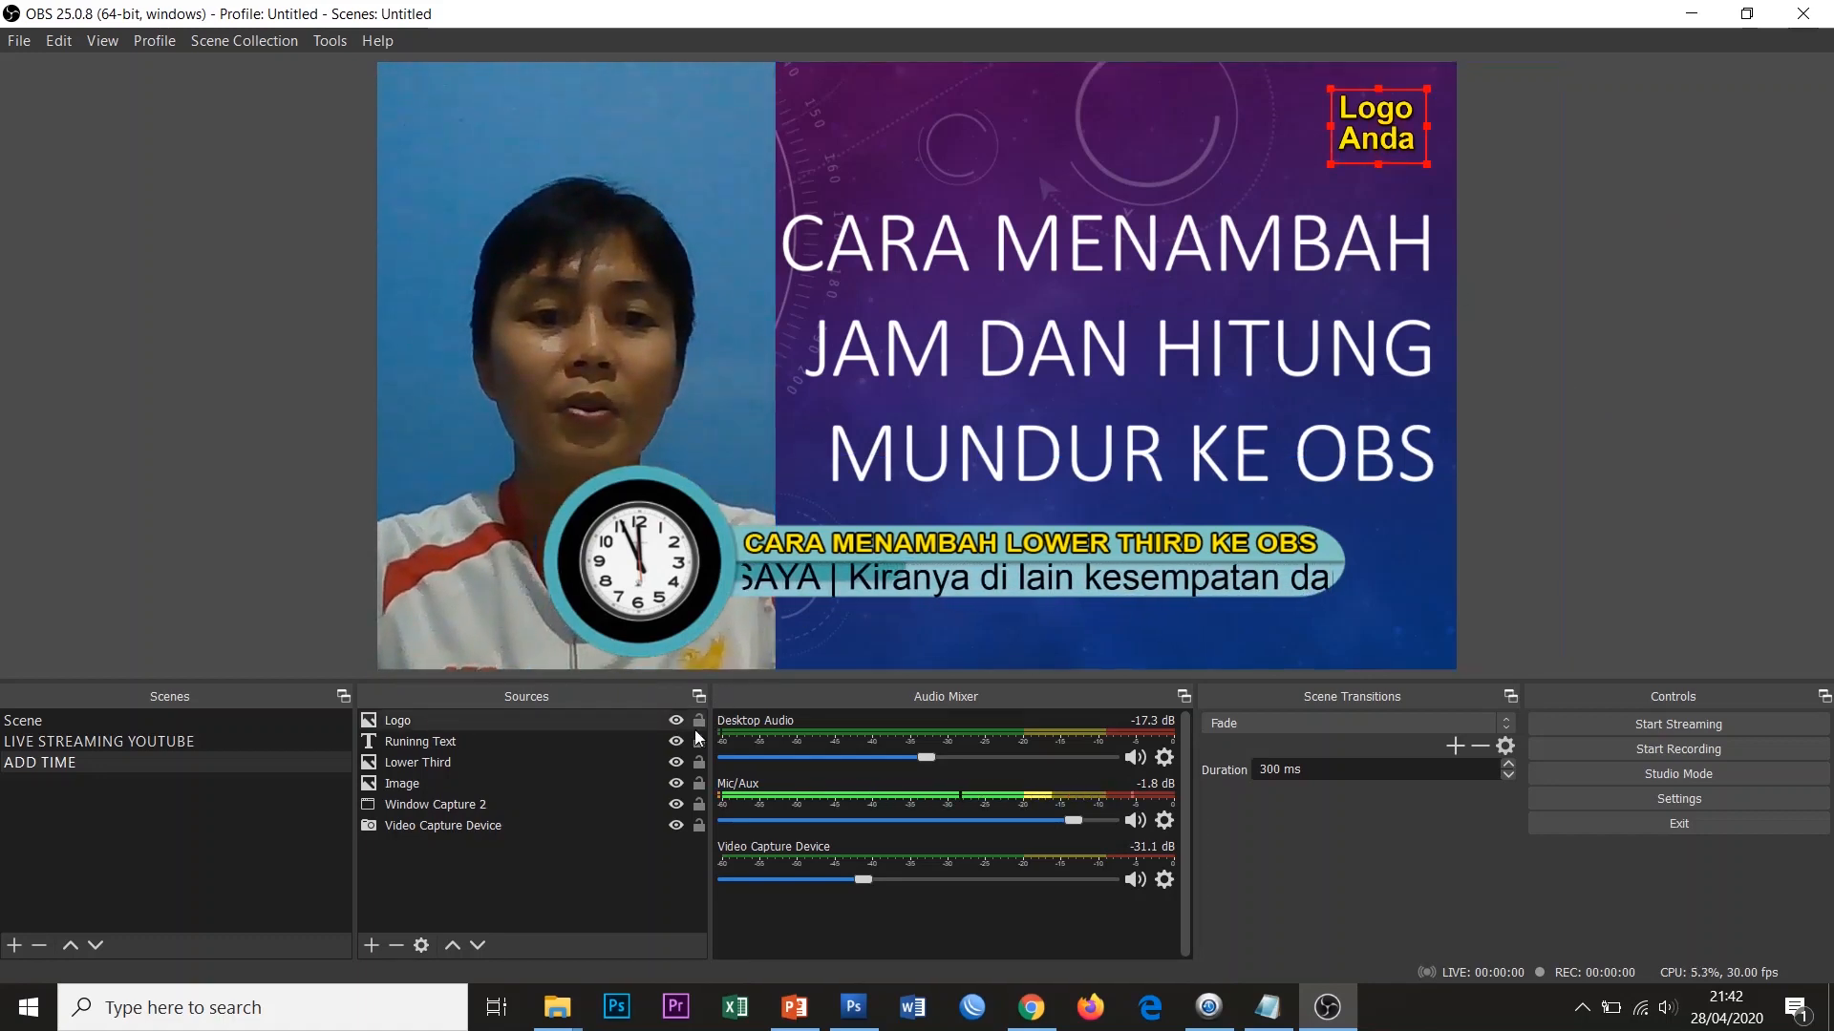
{"action": "left_click", "coordinate": [675, 721]}
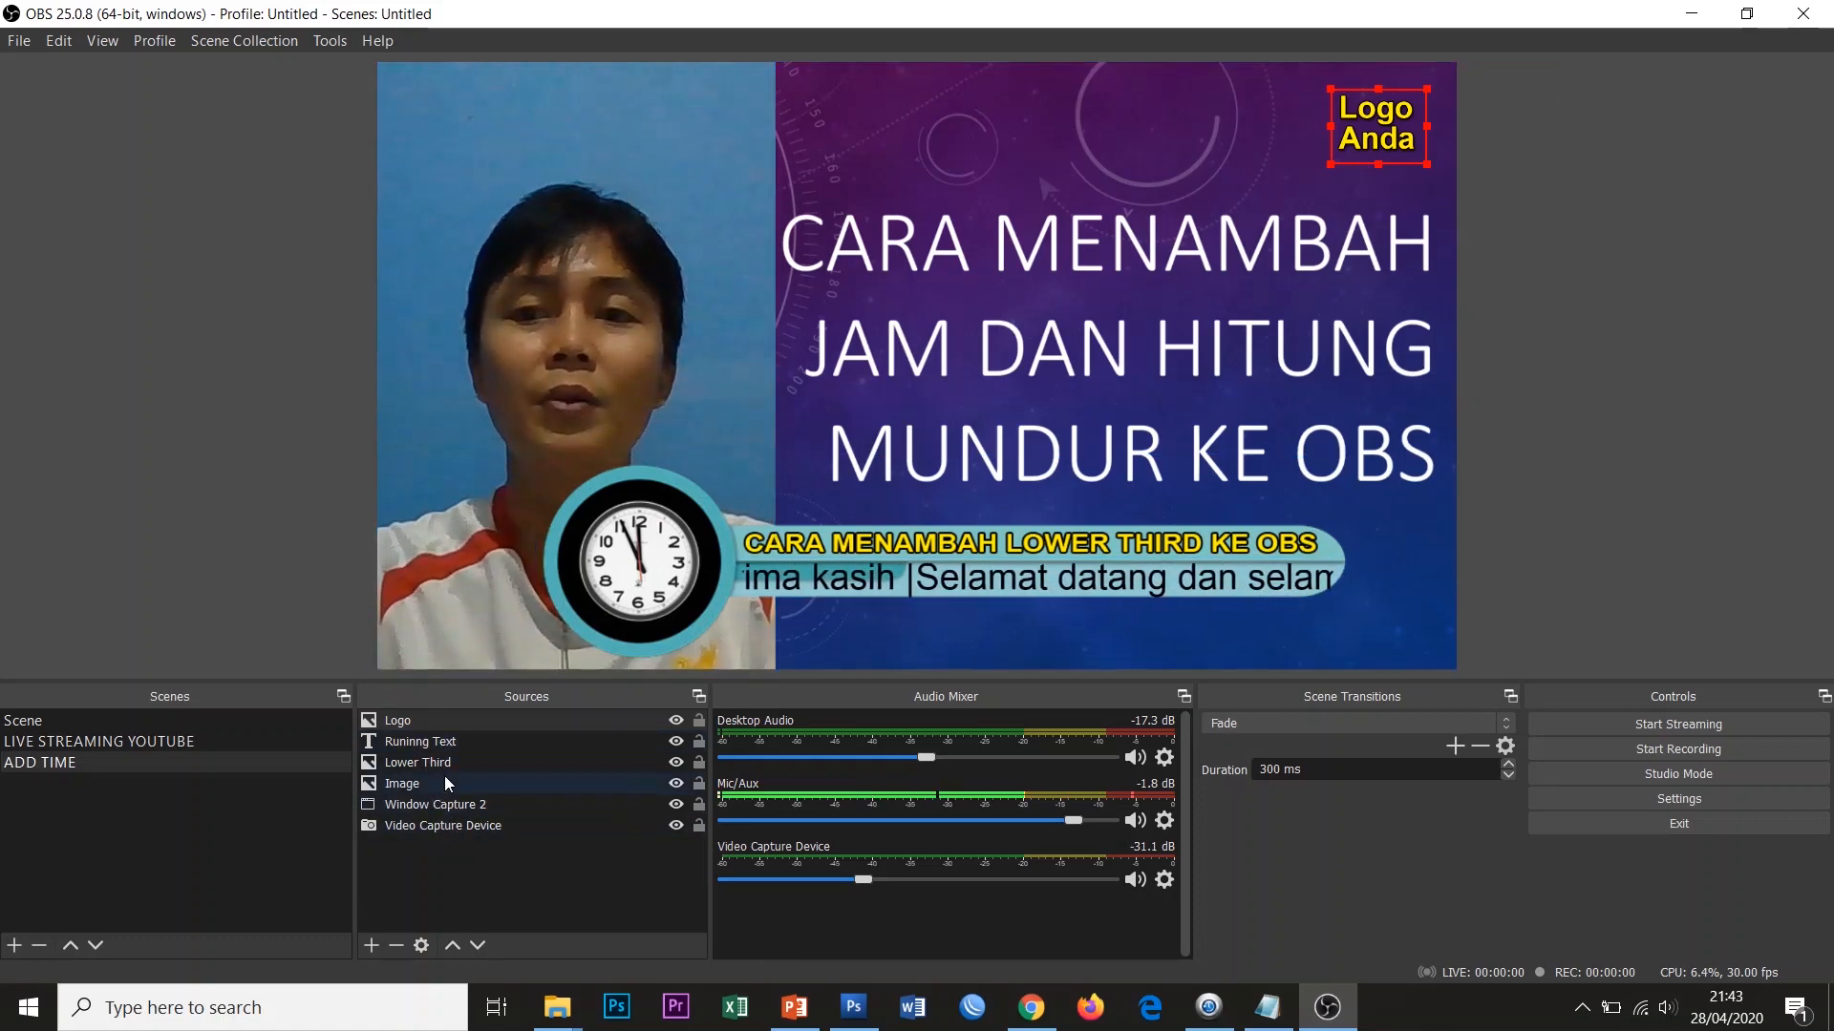
{"action": "left_click", "coordinate": [1660, 480]}
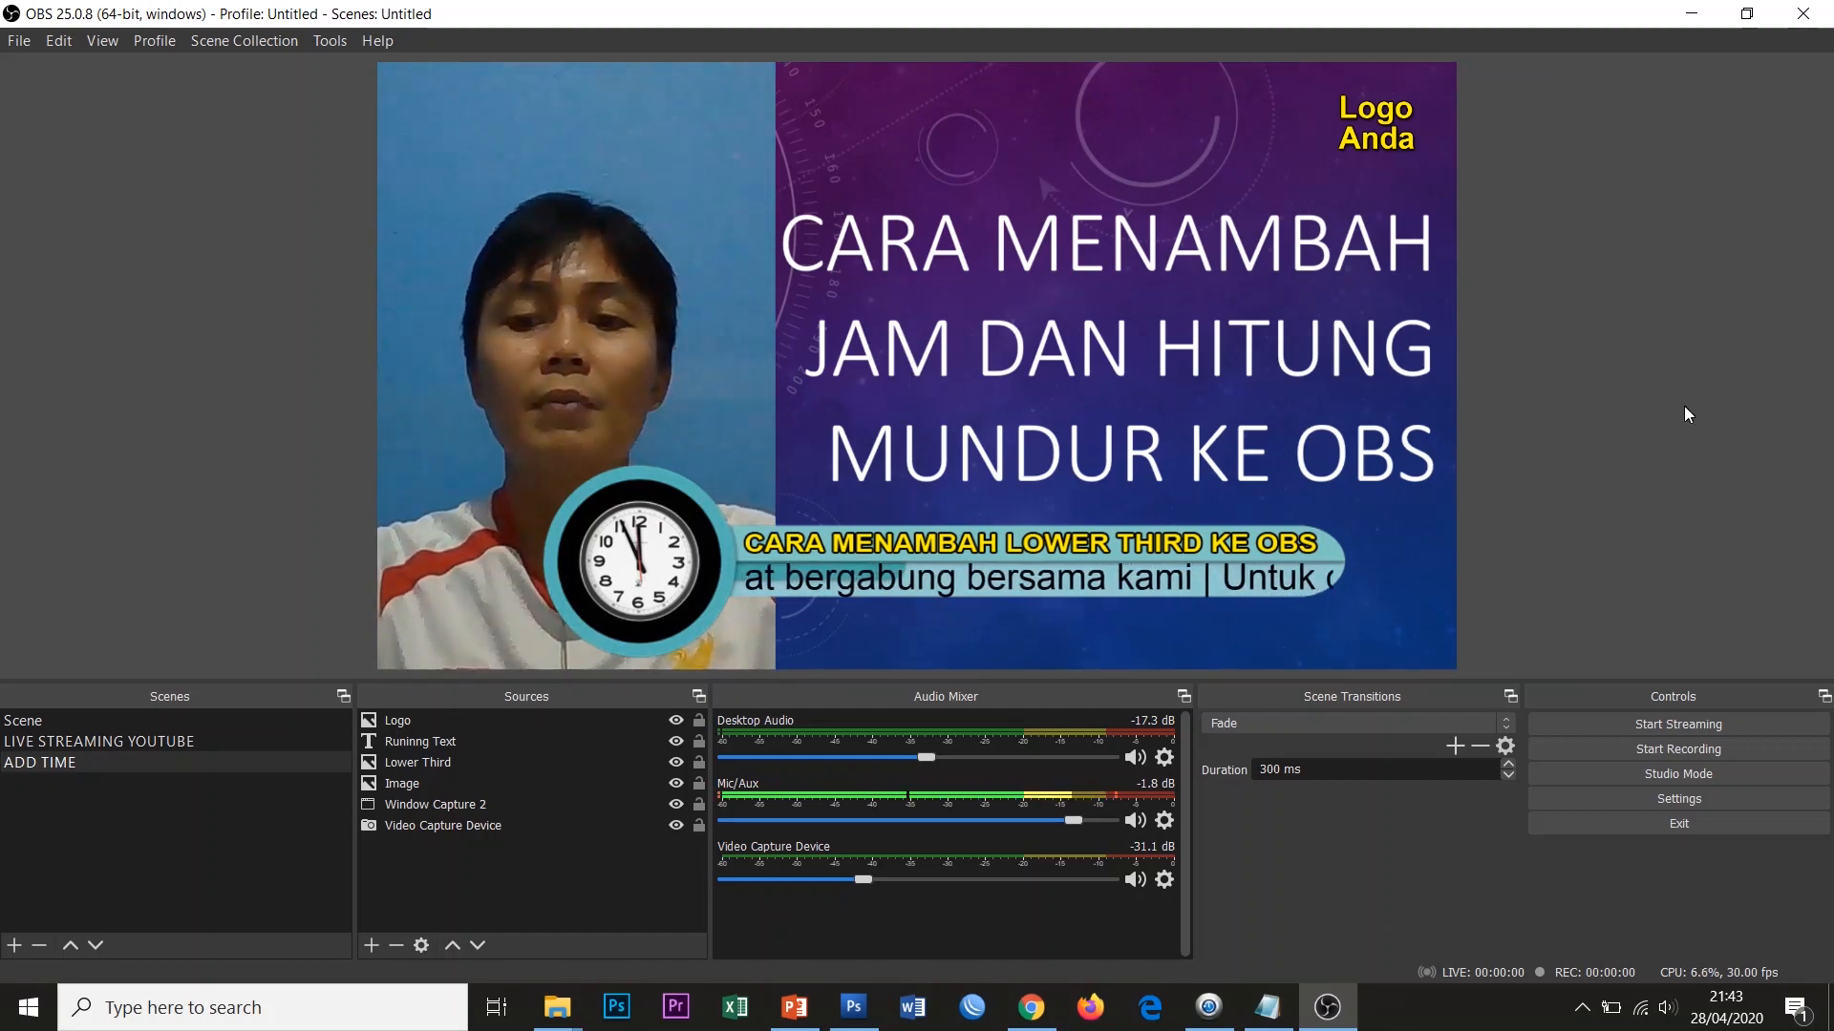
Switch to Snaz and look through its chrono, text line changer, system info and dynamic file settings, ending at the time output format.
{"action": "left_click", "coordinate": [1209, 1007]}
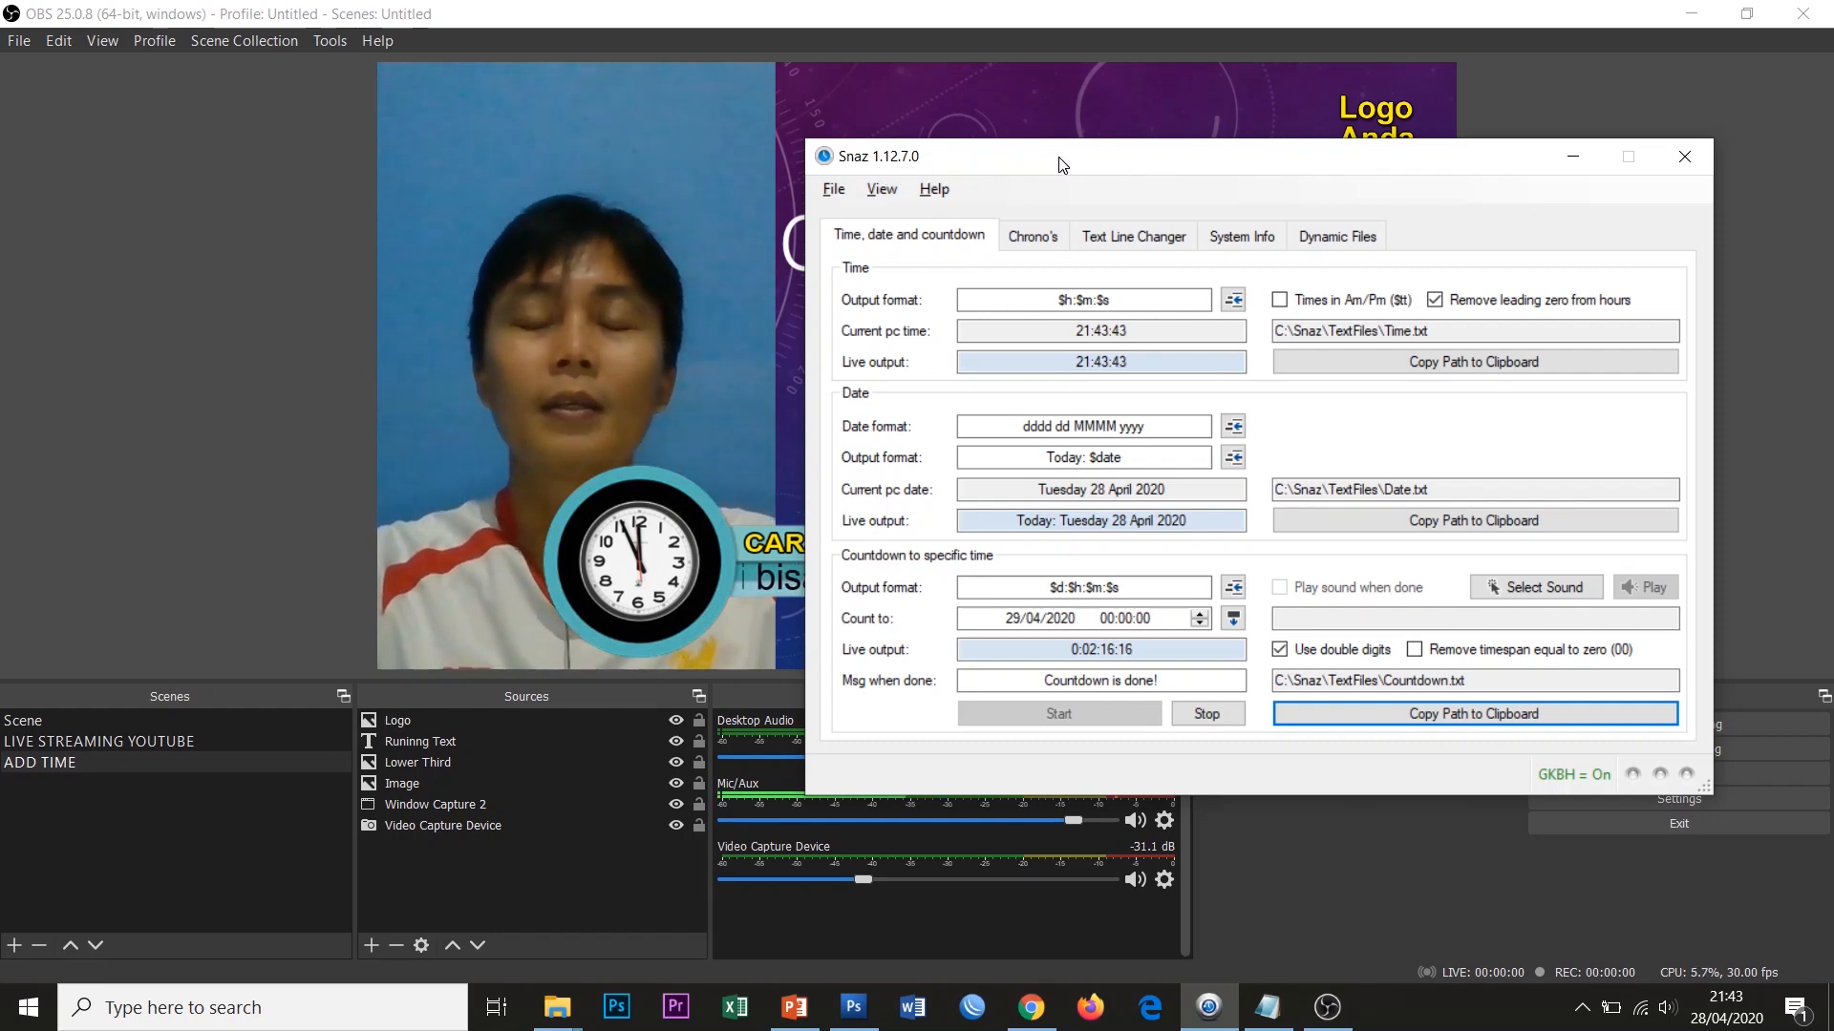
{"action": "left_click_drag", "start_coordinate": [1060, 165], "coordinate": [1083, 172]}
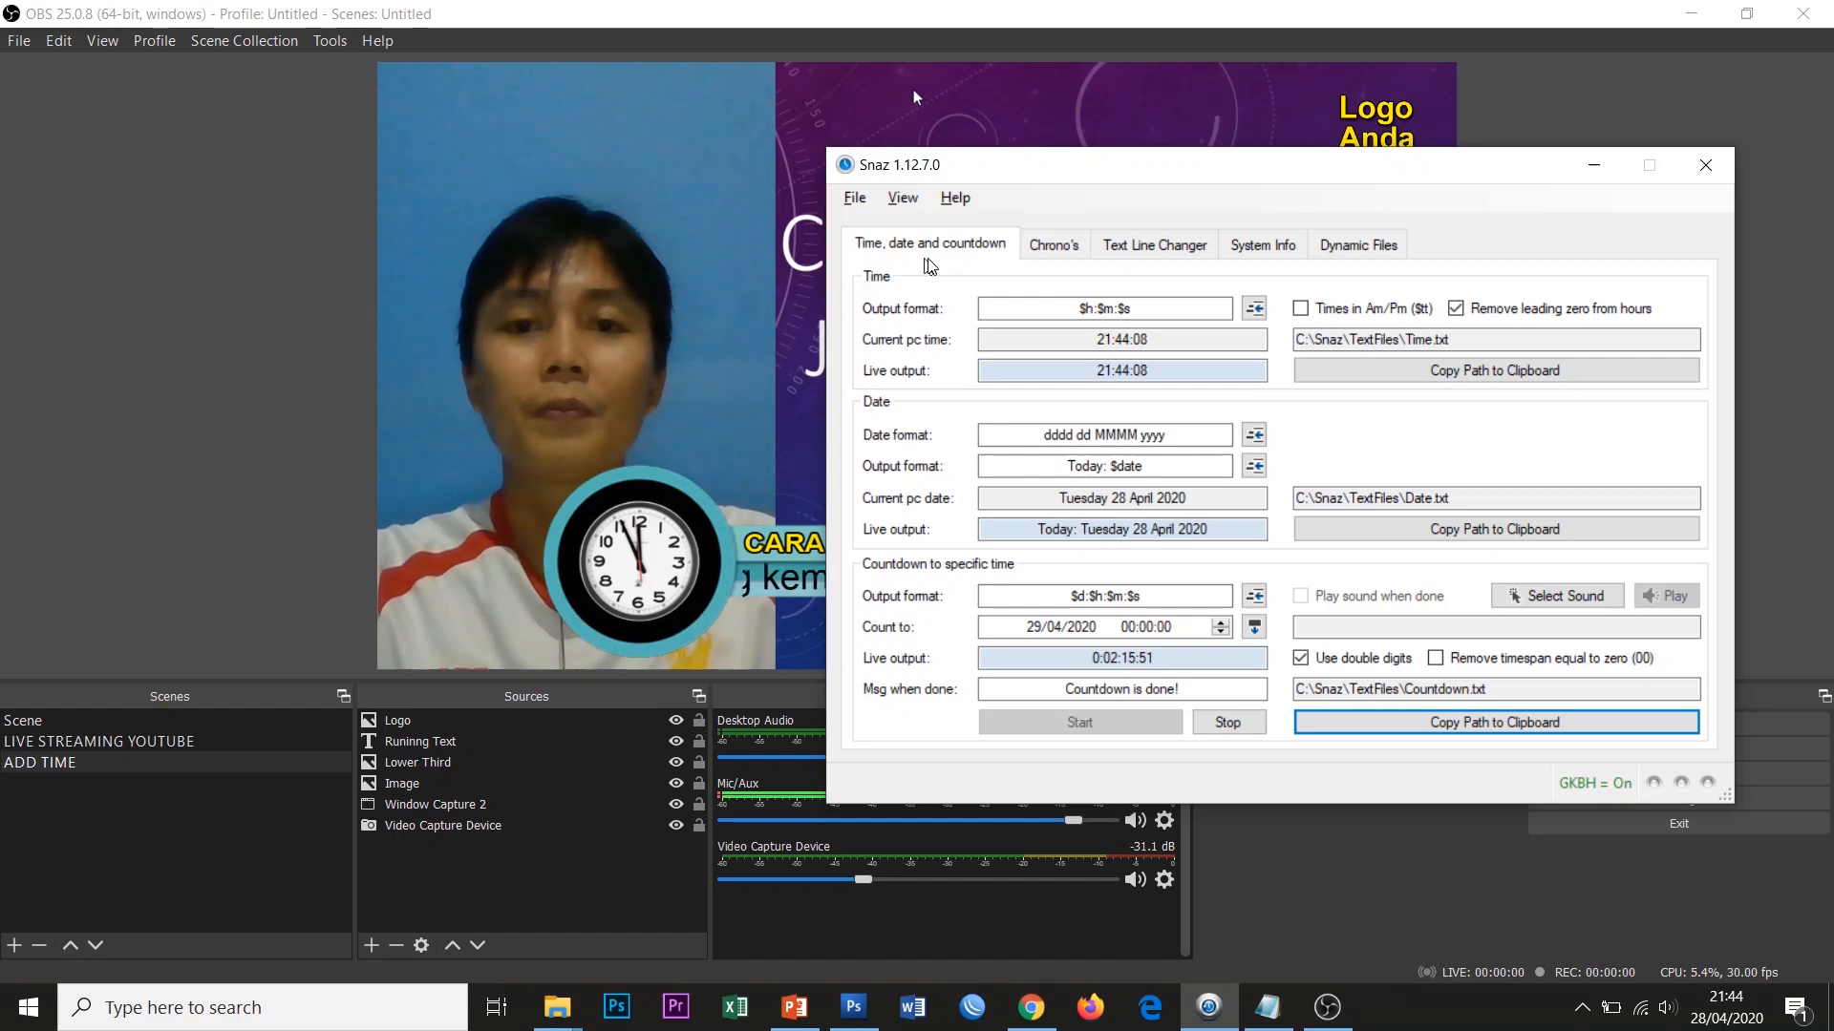
{"action": "left_click", "coordinate": [1073, 248]}
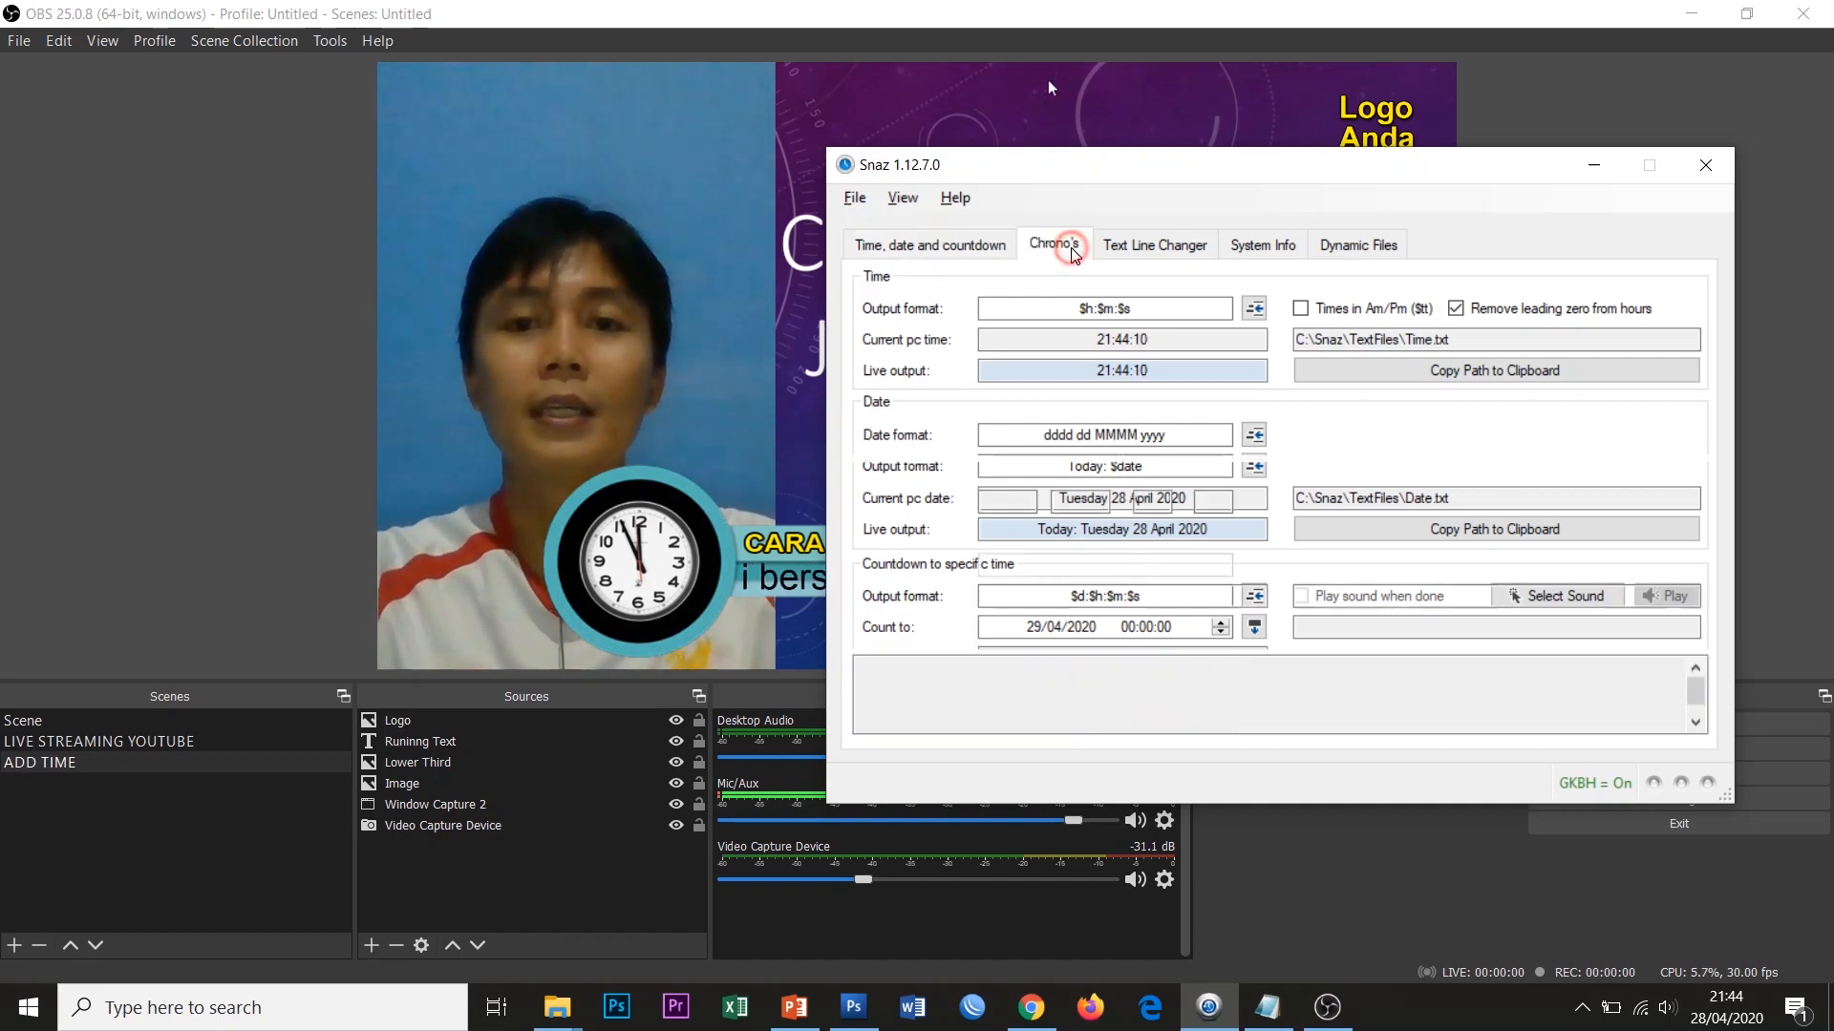
{"action": "left_click", "coordinate": [1128, 250]}
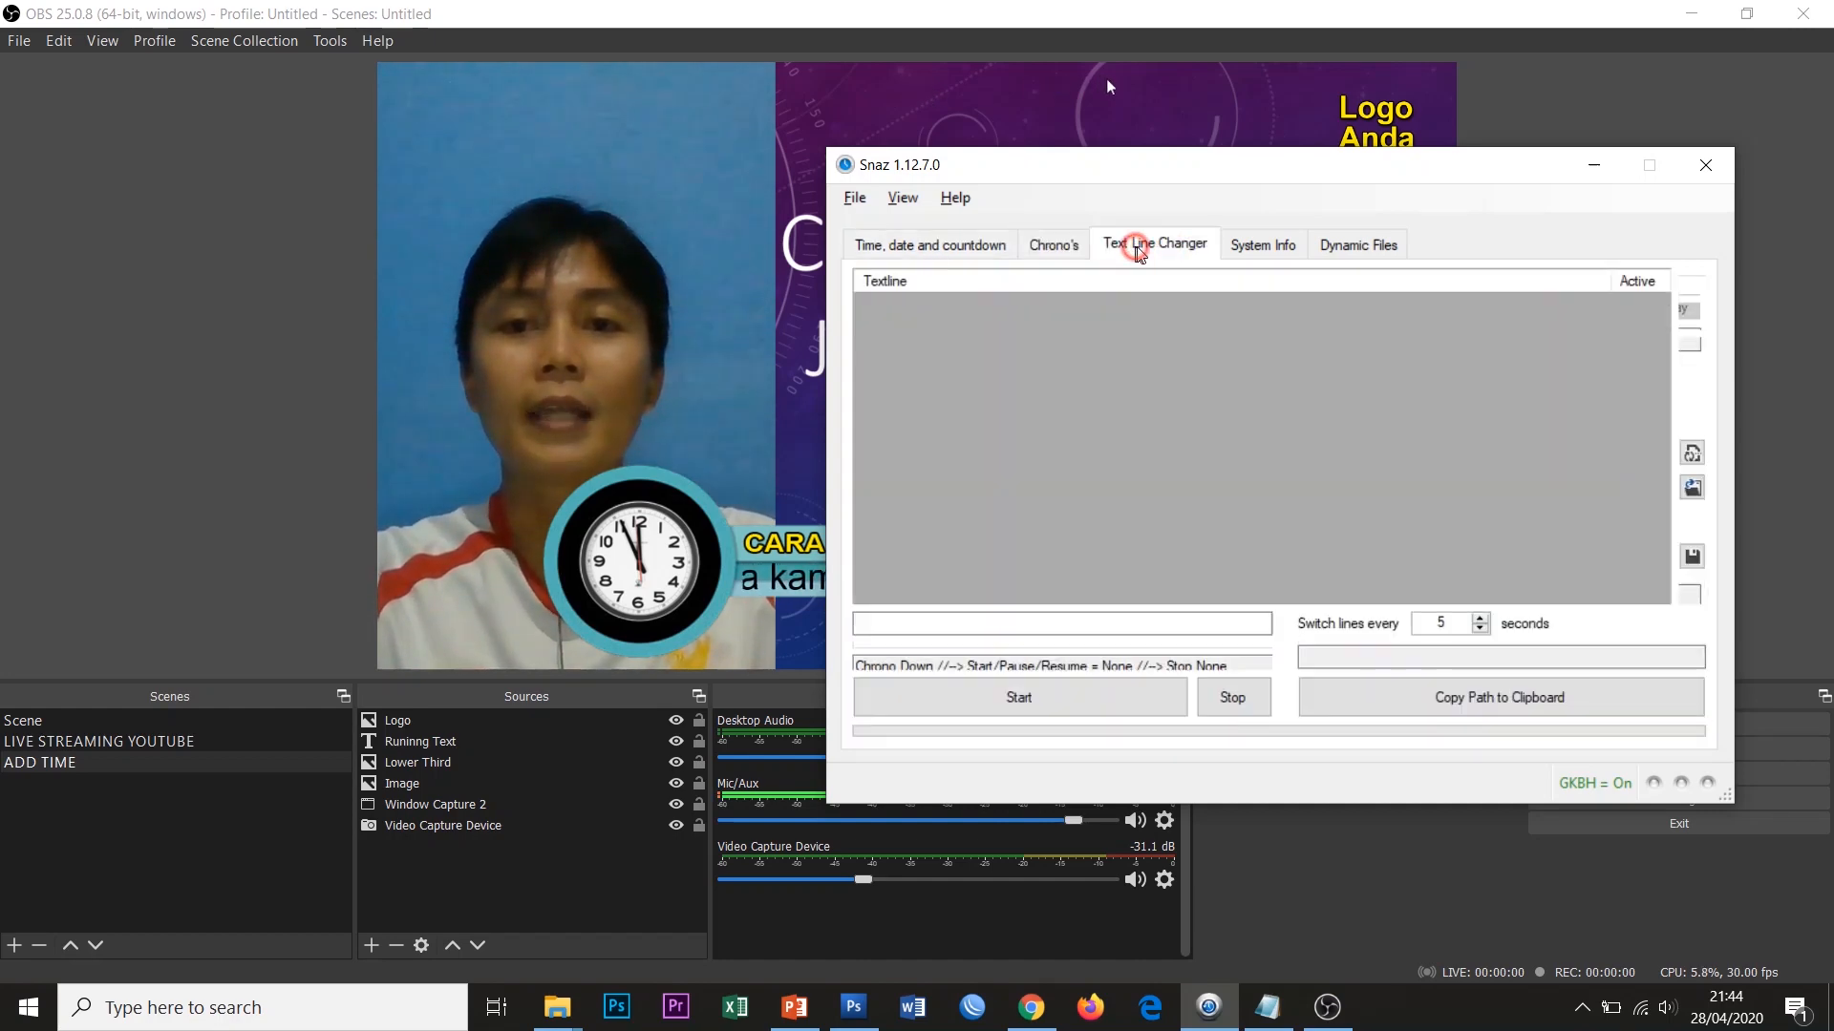
{"action": "left_click", "coordinate": [1265, 253]}
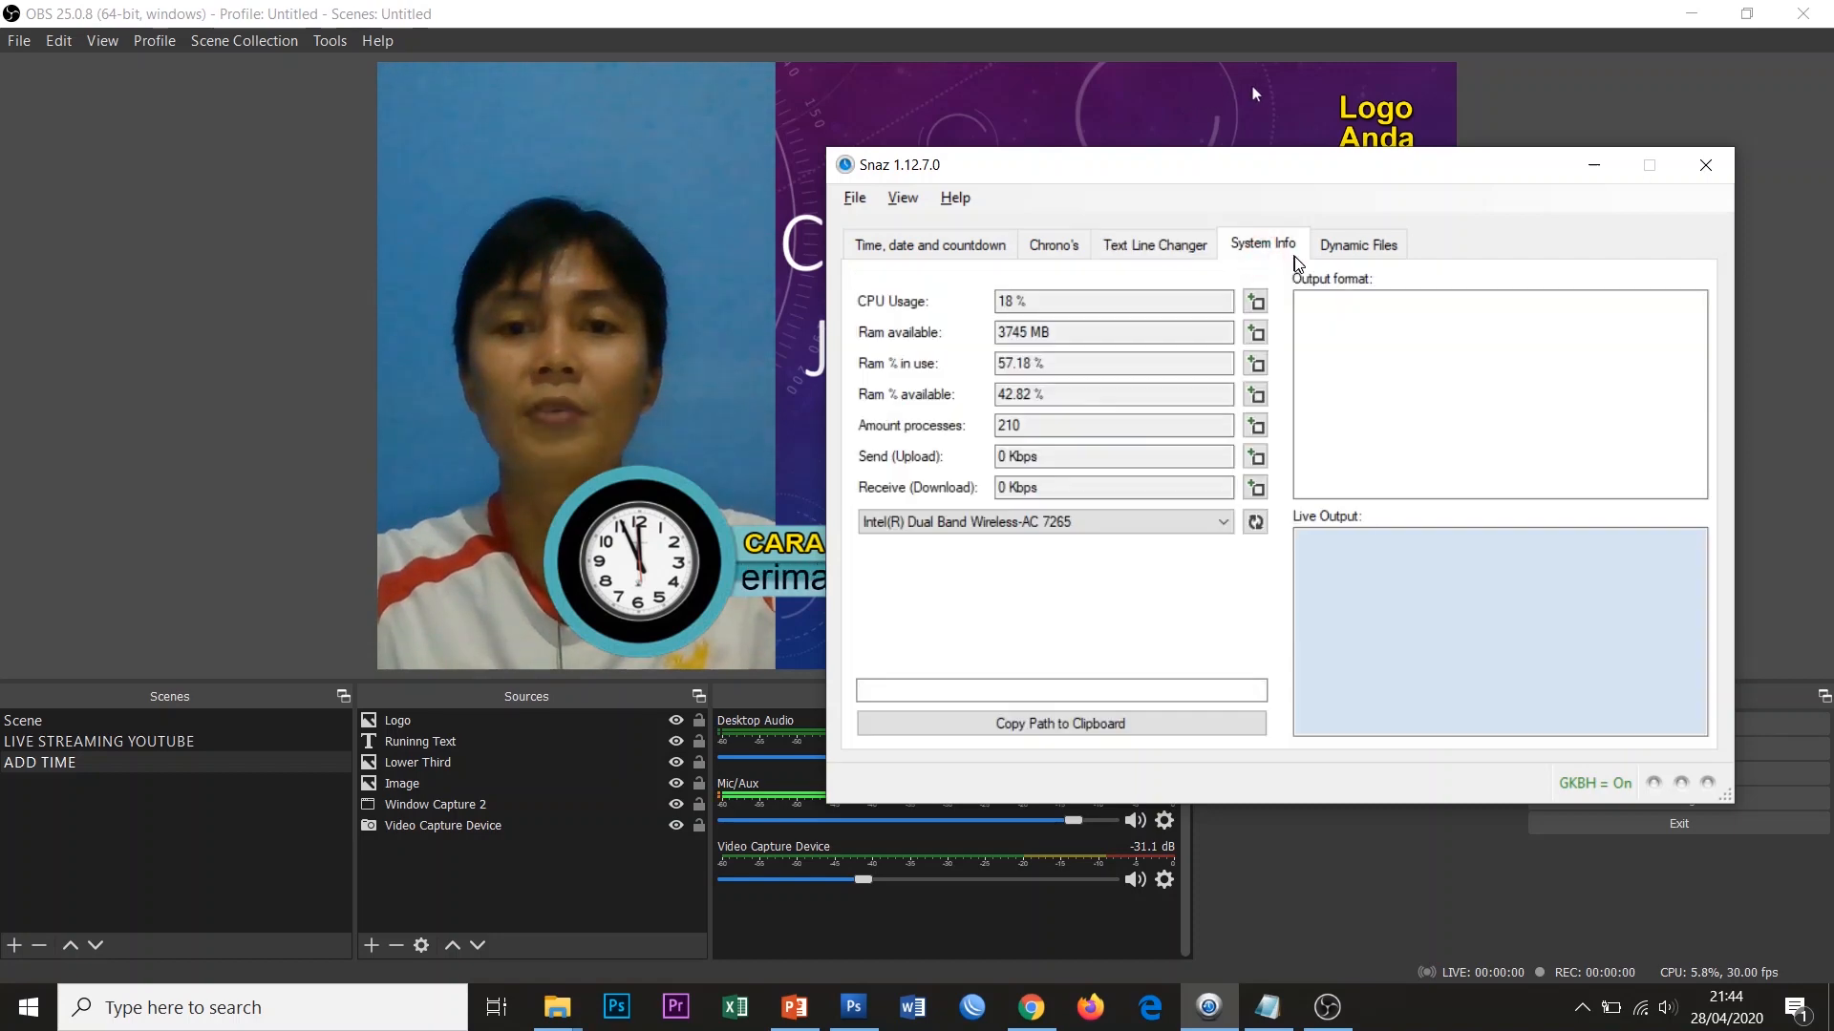
{"action": "left_click", "coordinate": [1345, 255]}
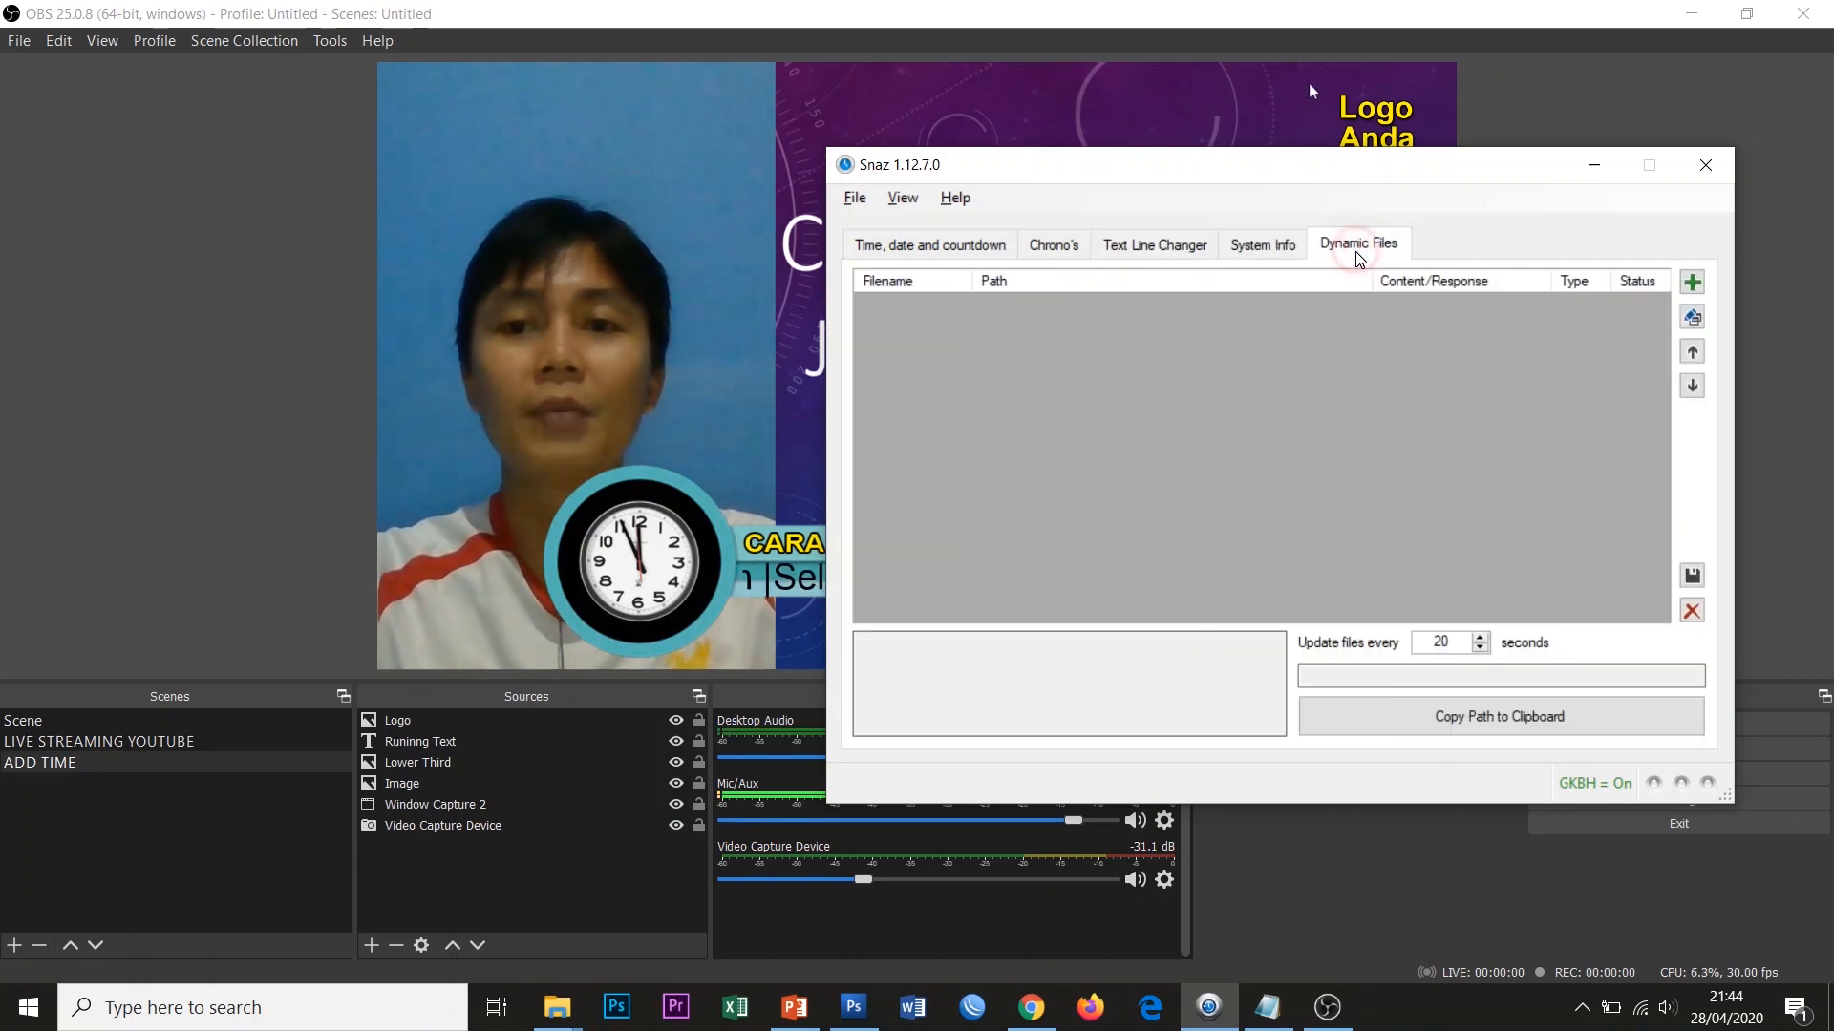
{"action": "left_click", "coordinate": [952, 250]}
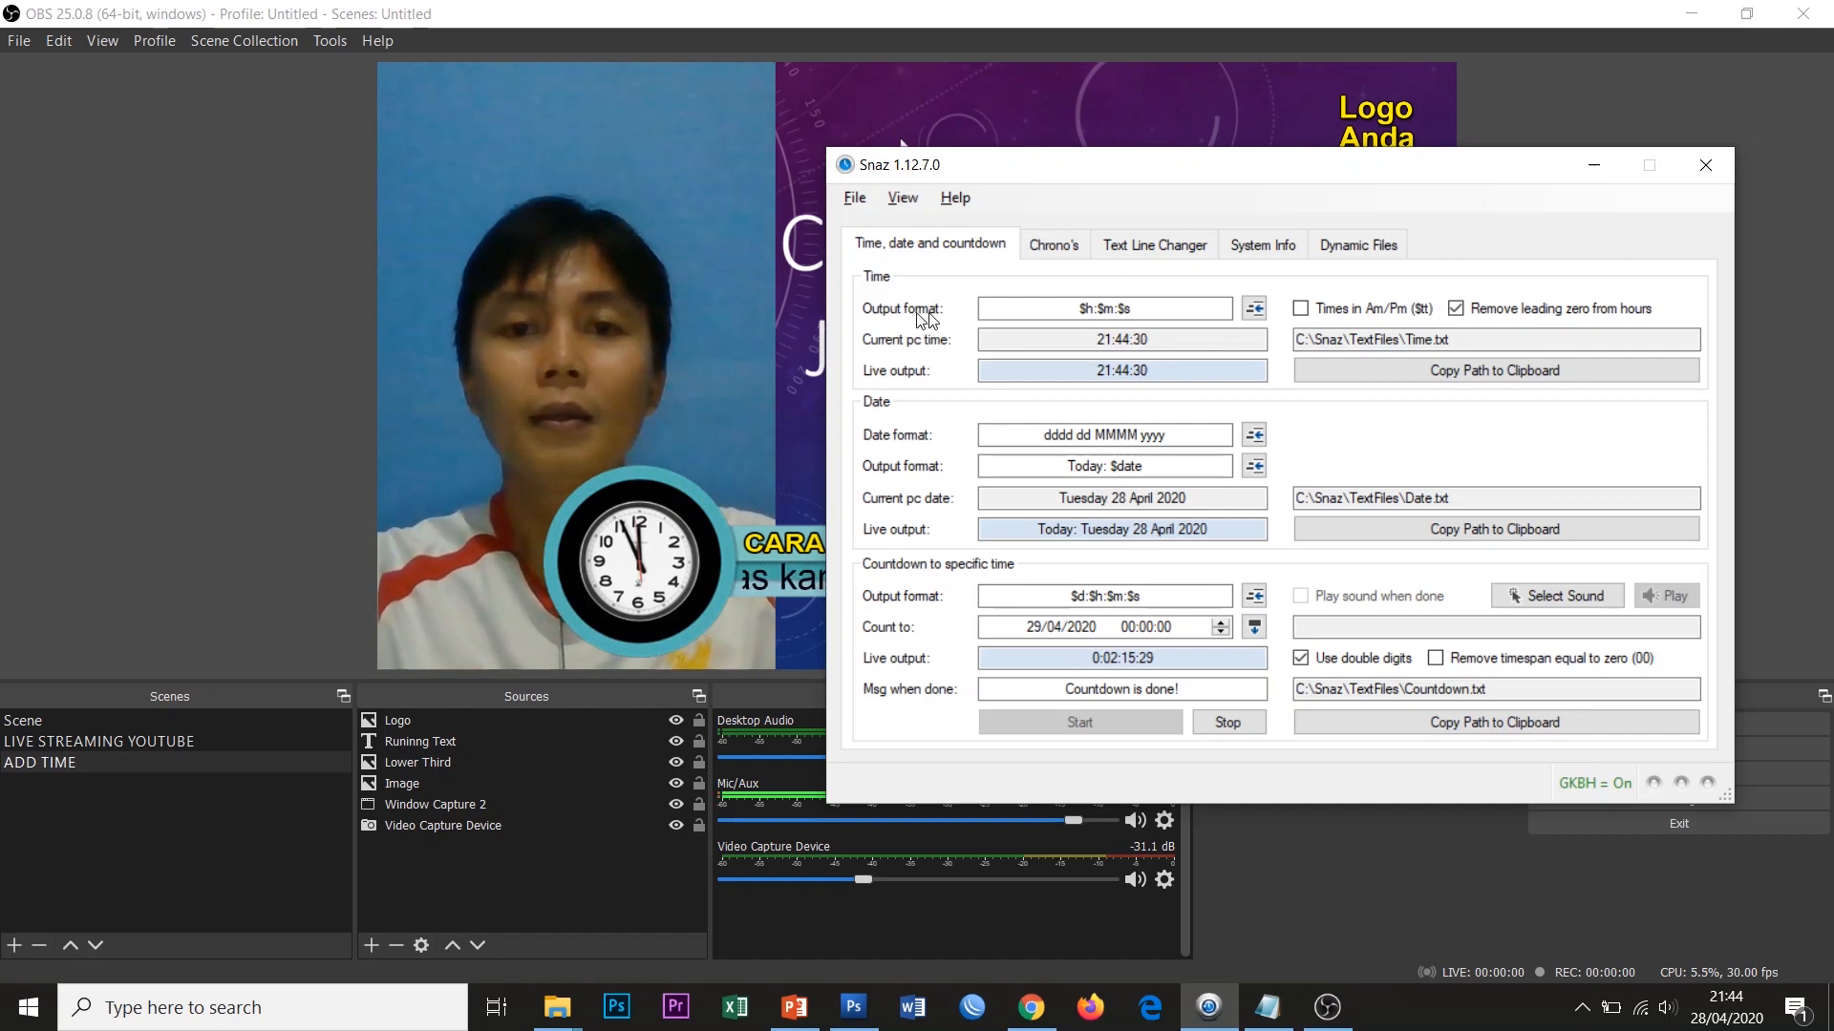
{"action": "left_click", "coordinate": [1009, 309]}
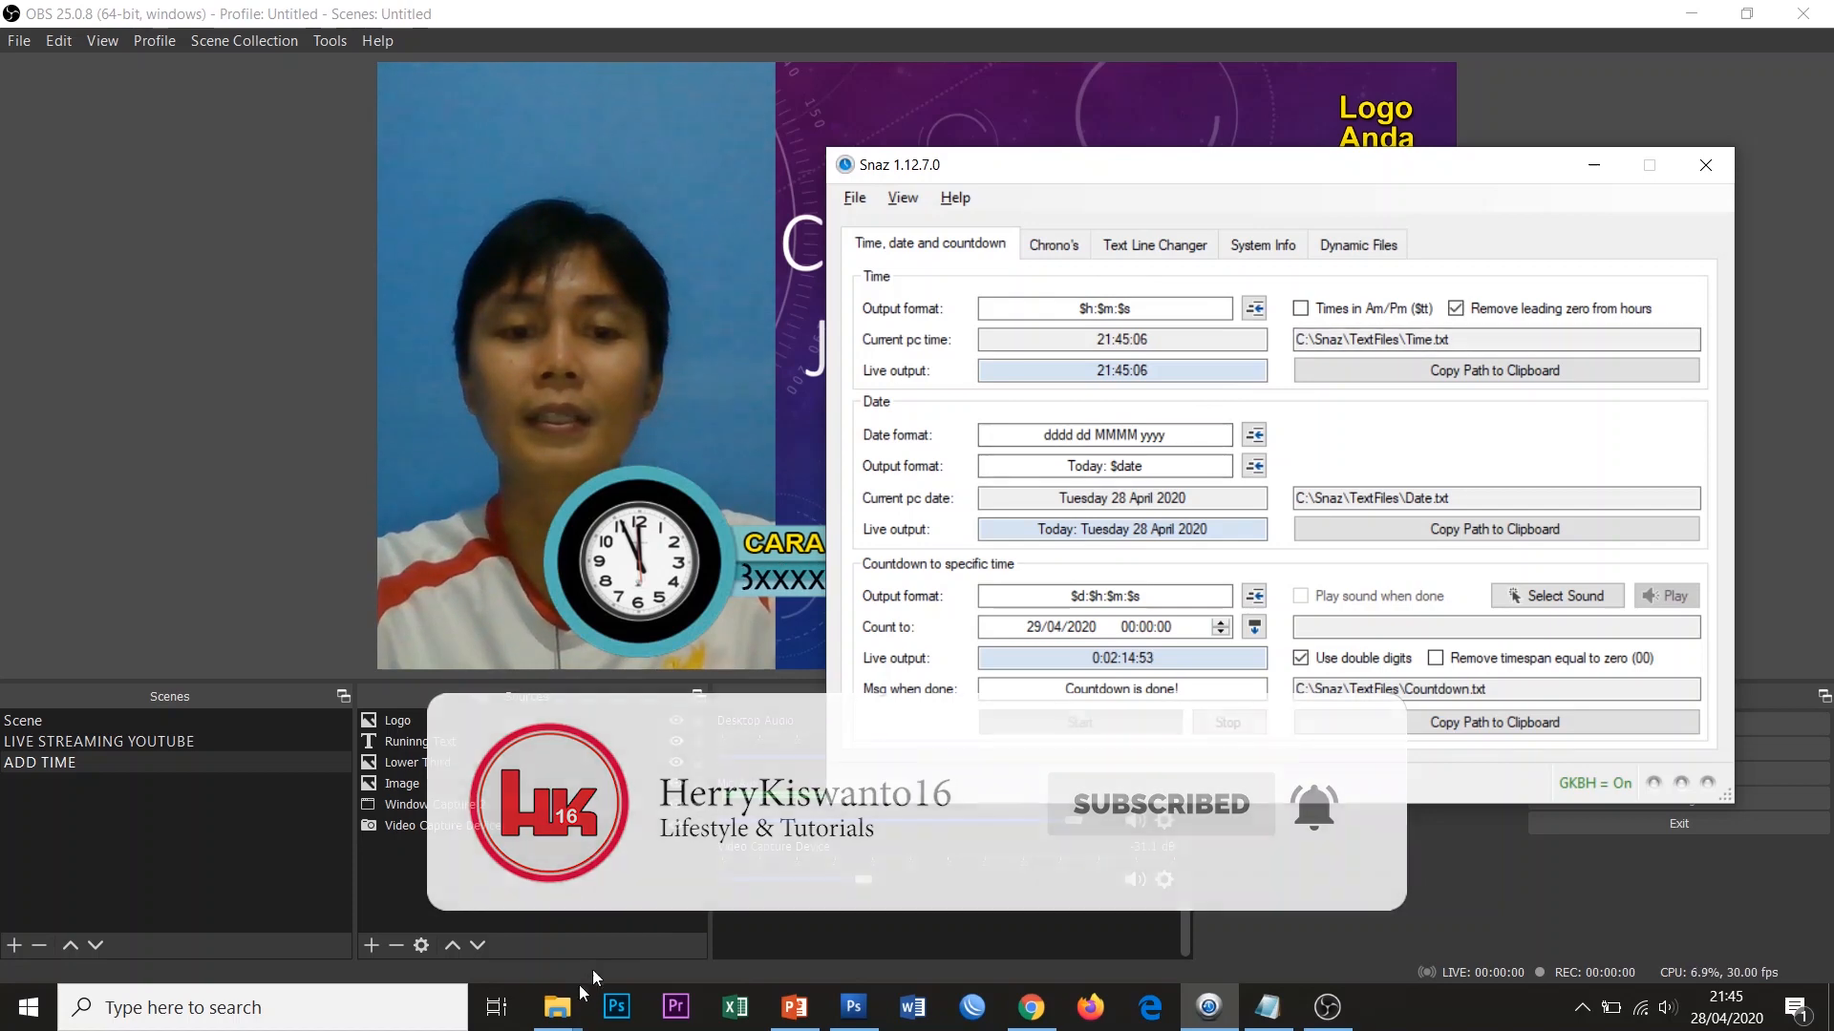
View the text files Snaz writes in C:\Snaz\TextFiles in File Explorer and return to Snaz.
{"action": "mouse_move", "coordinate": [564, 1010]}
{"action": "left_click", "coordinate": [413, 928]}
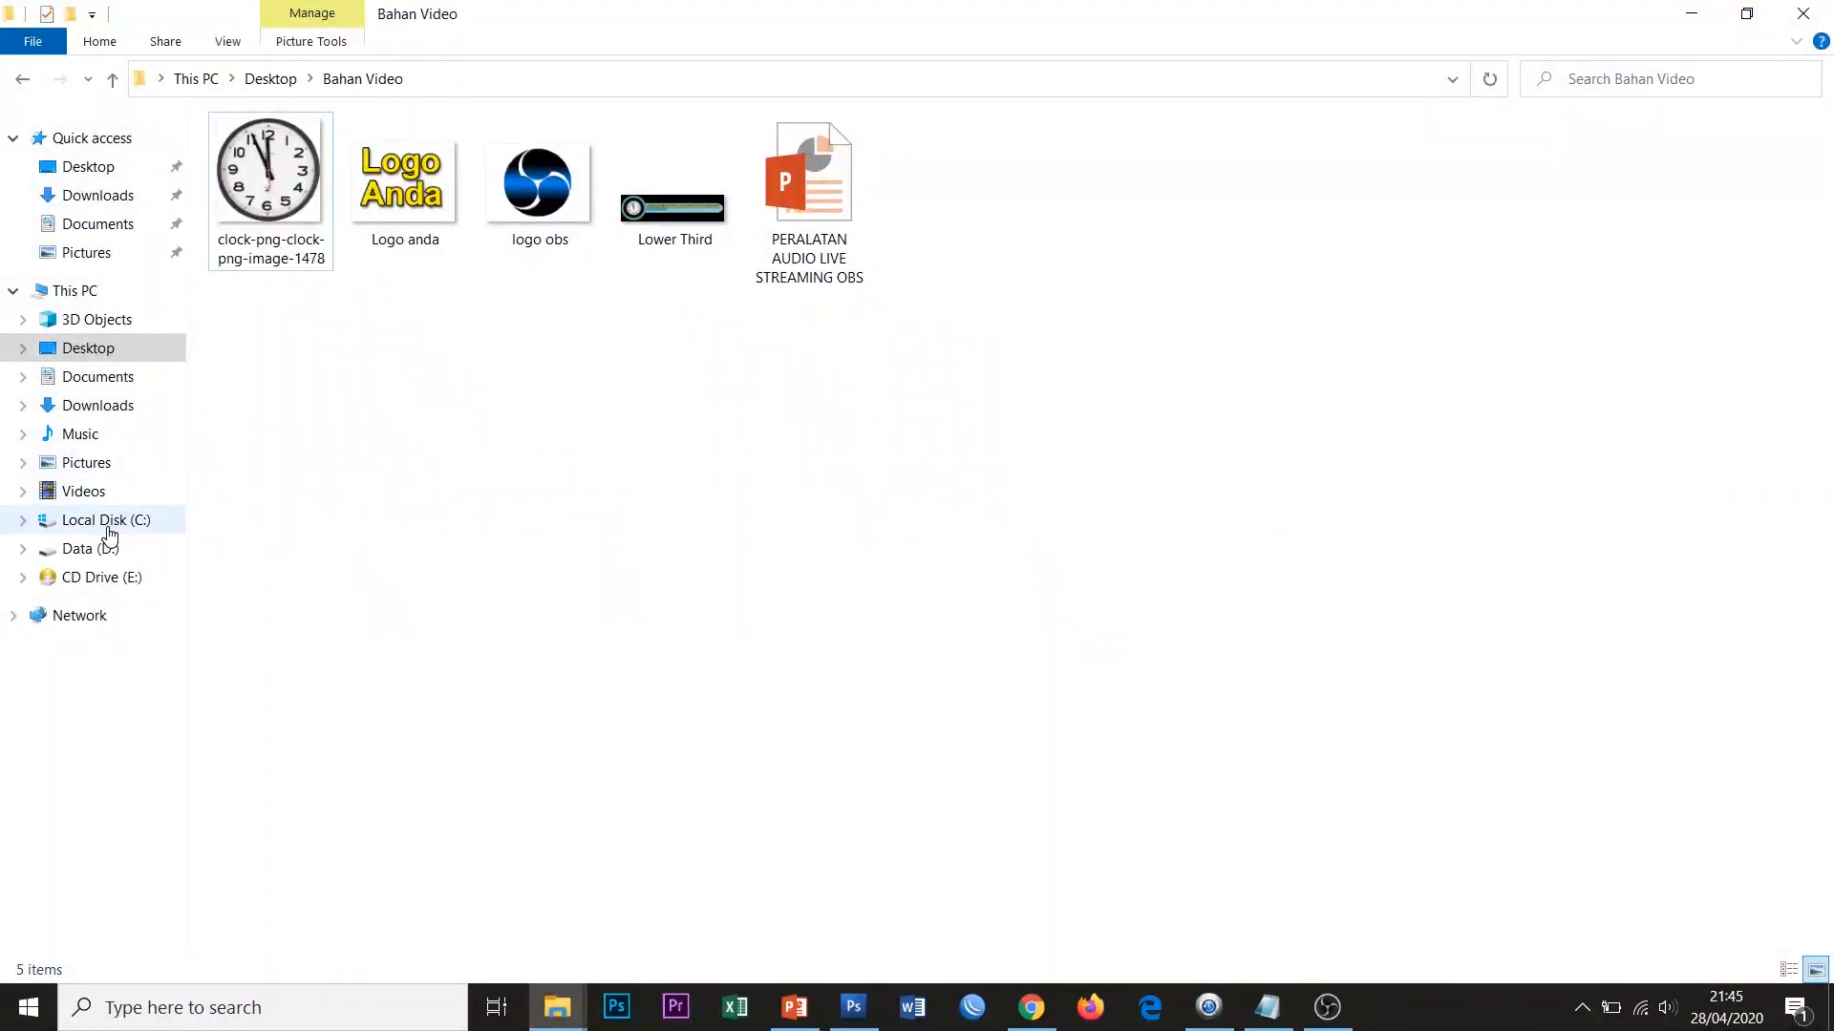
{"action": "left_click", "coordinate": [107, 523]}
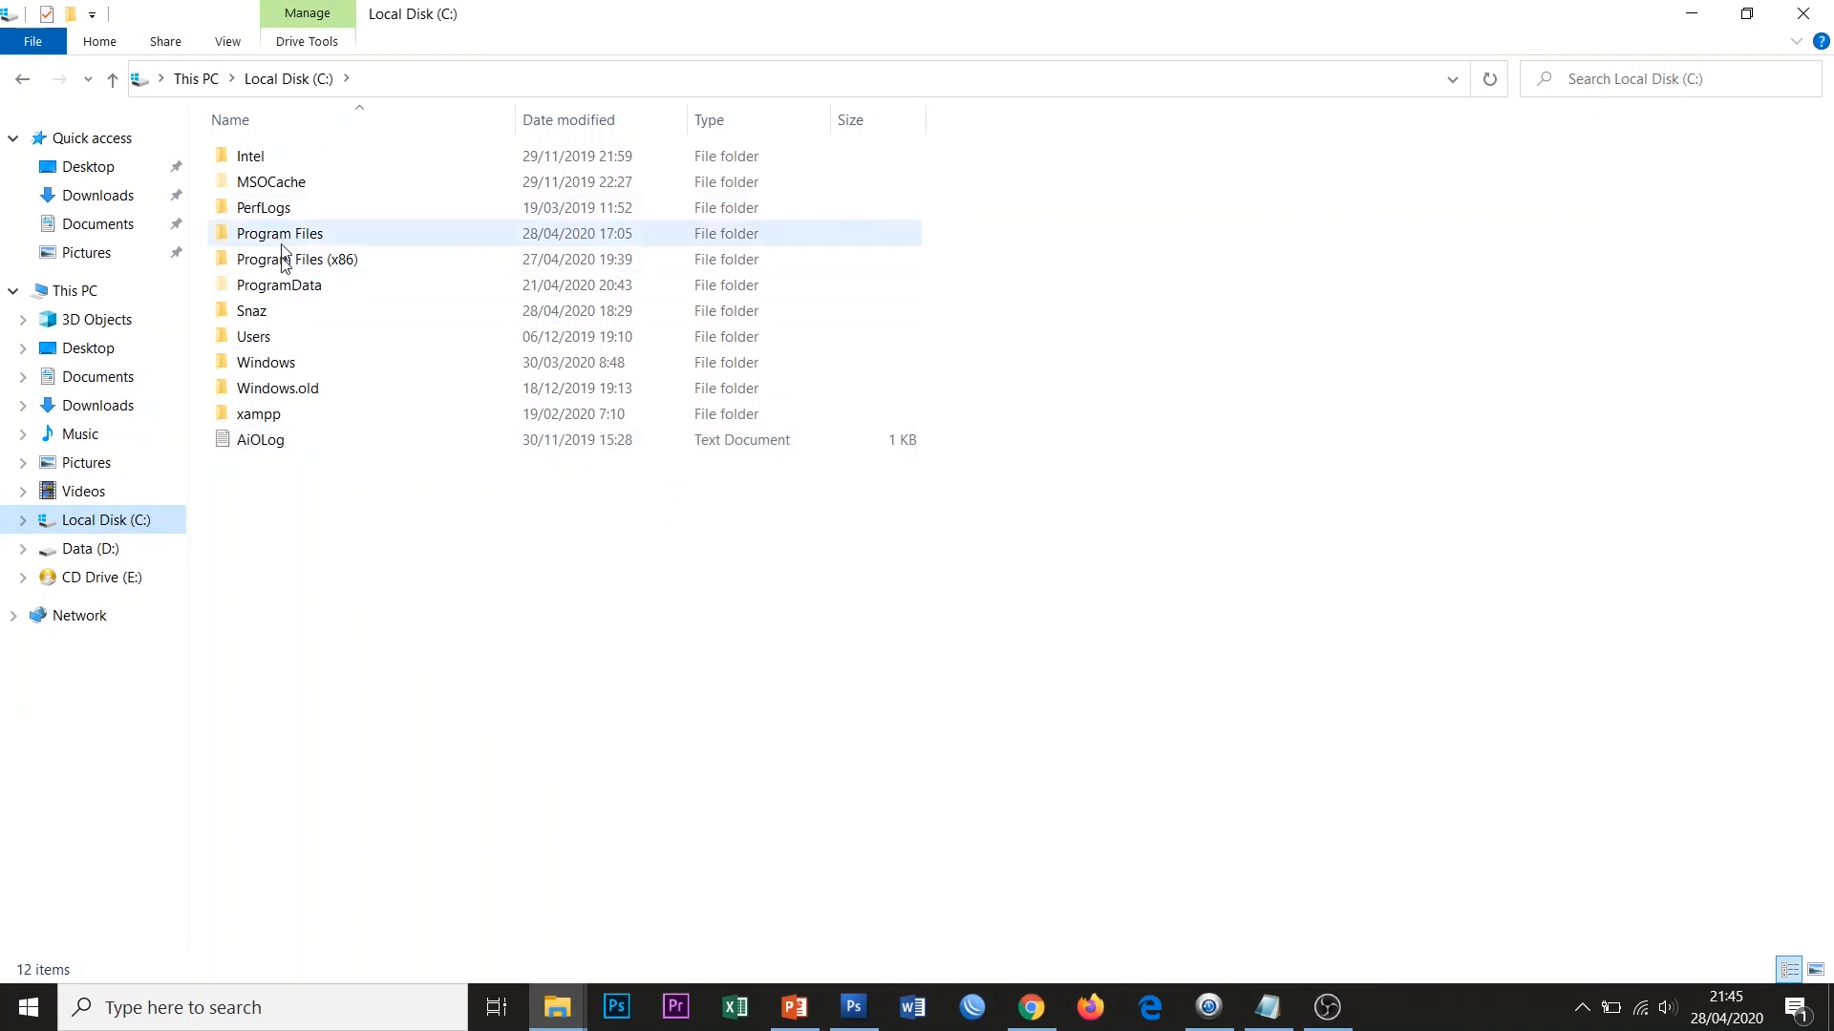
{"action": "double_click", "coordinate": [275, 311]}
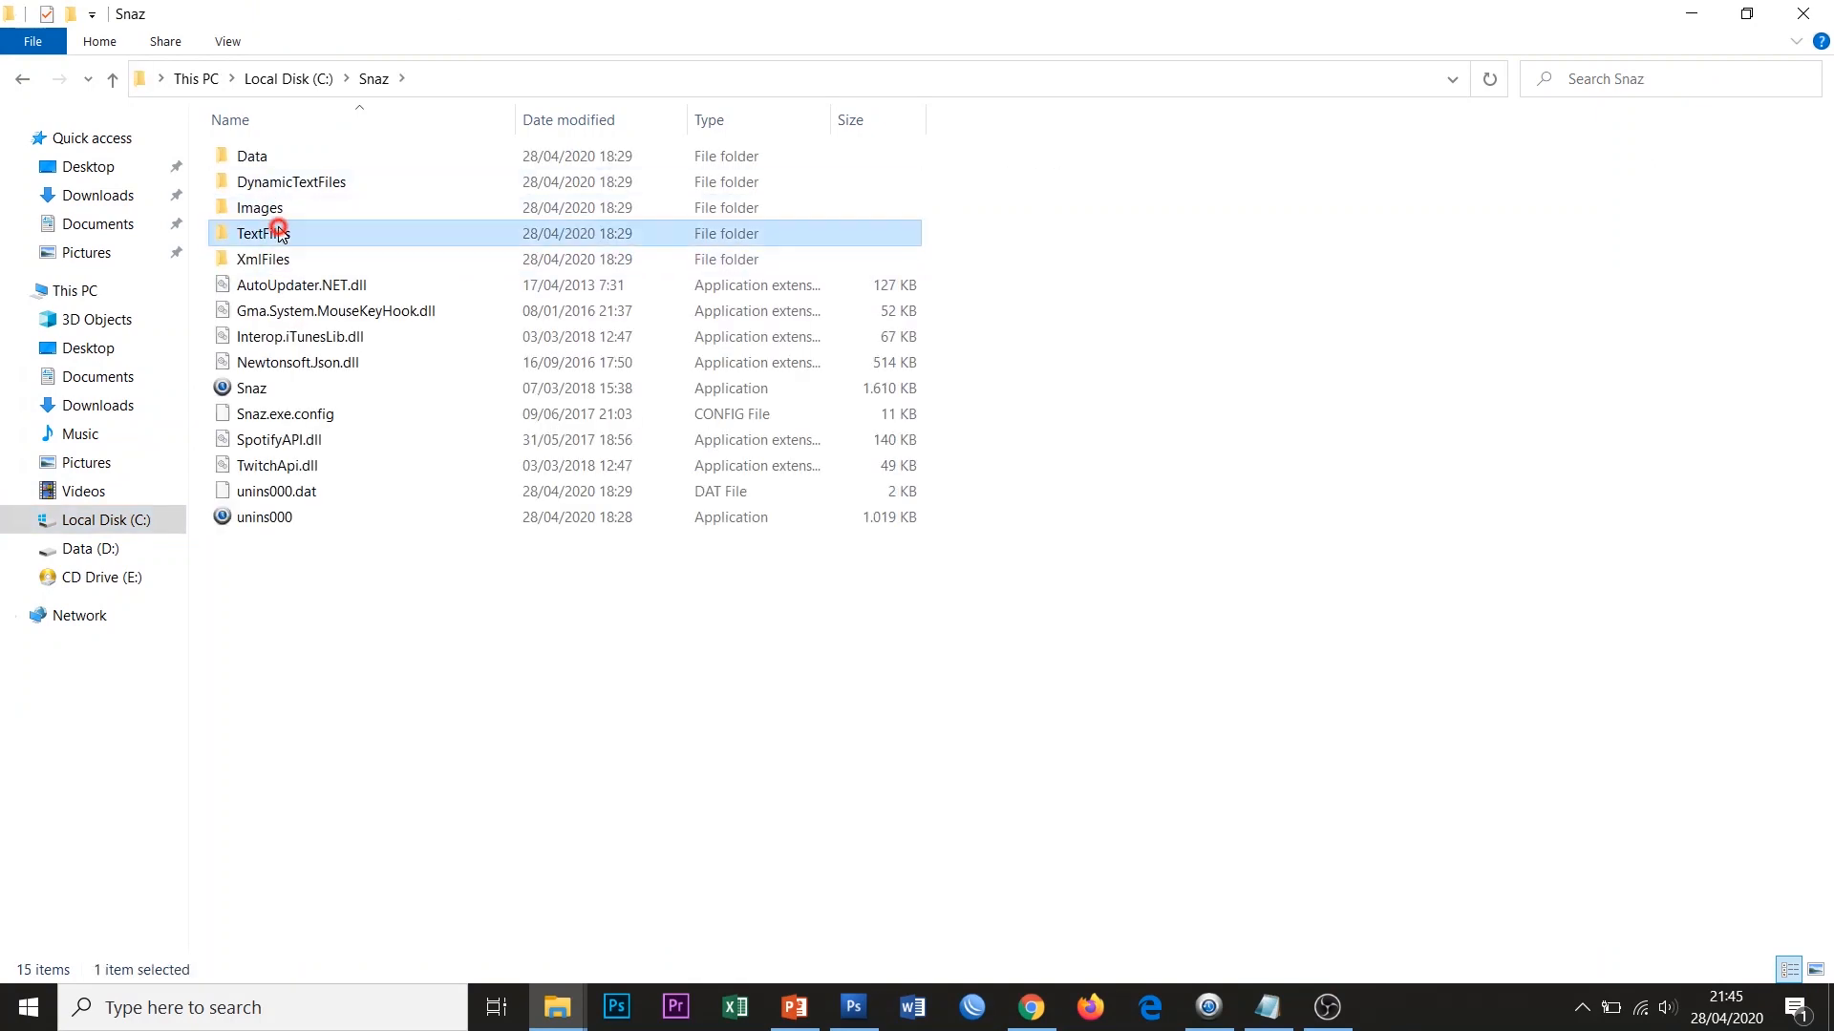
{"action": "double_click", "coordinate": [267, 233]}
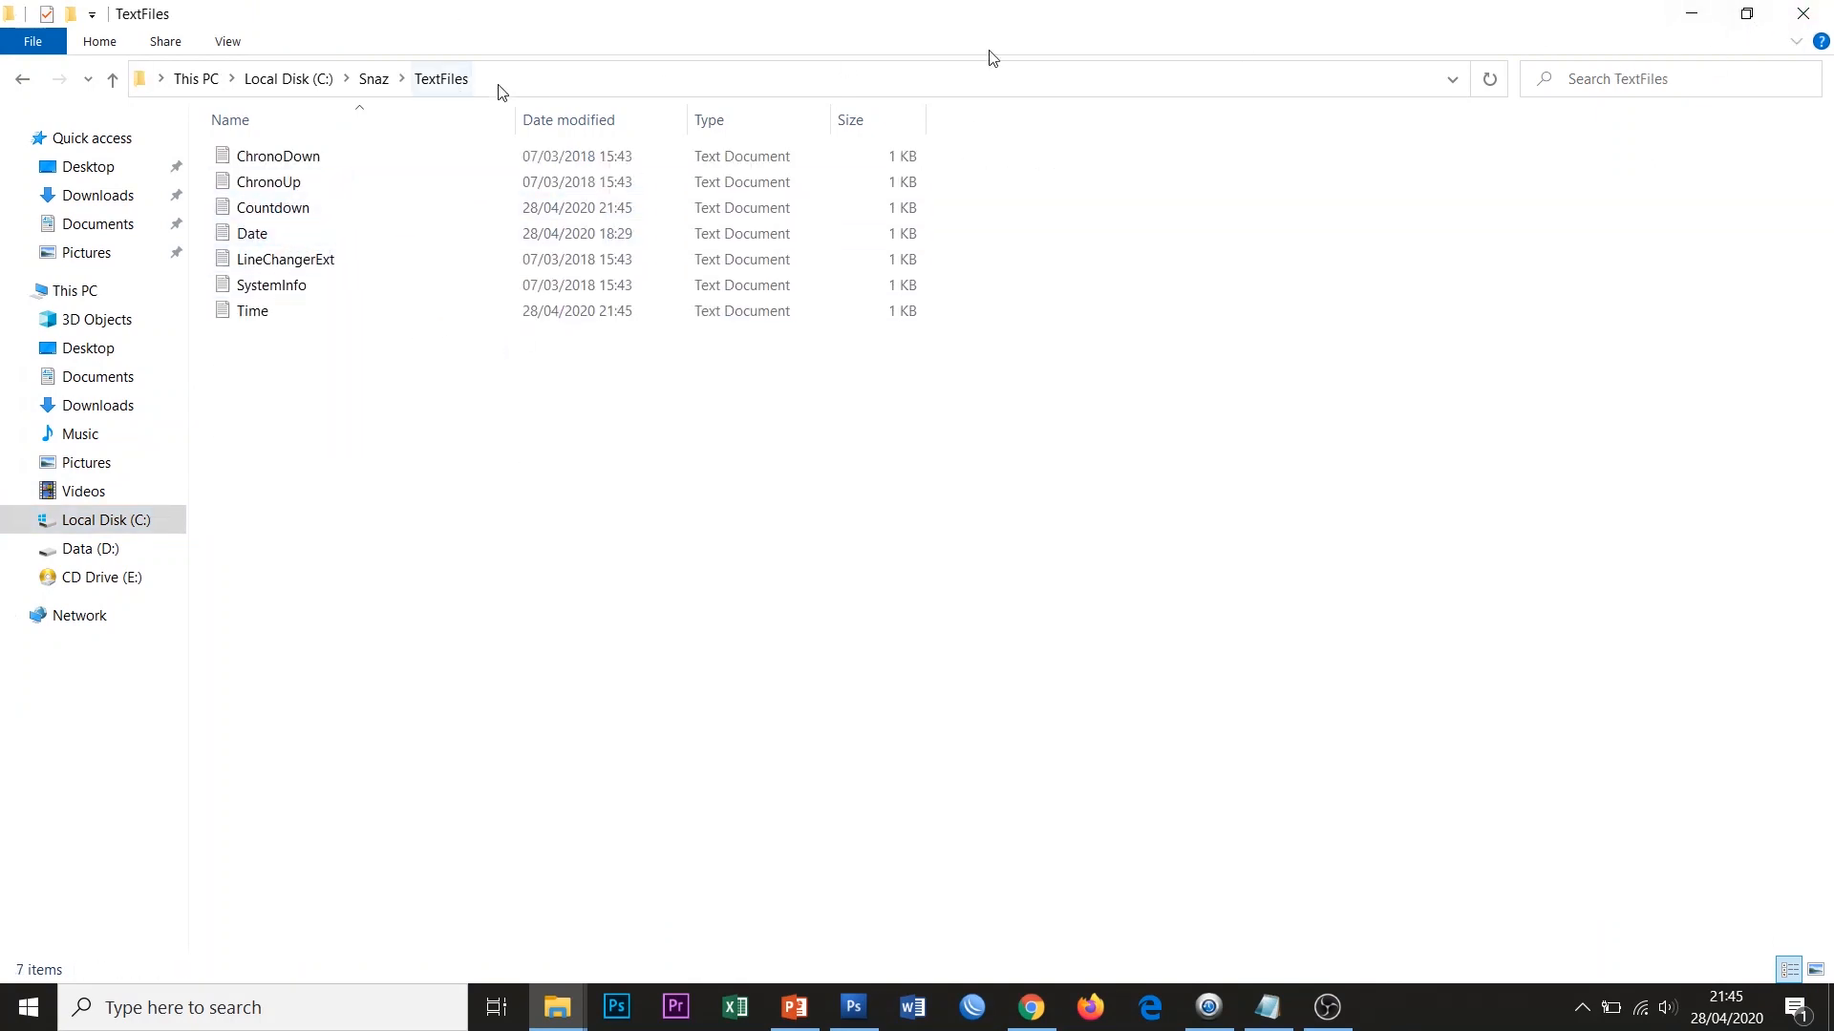
{"action": "left_click", "coordinate": [1695, 13]}
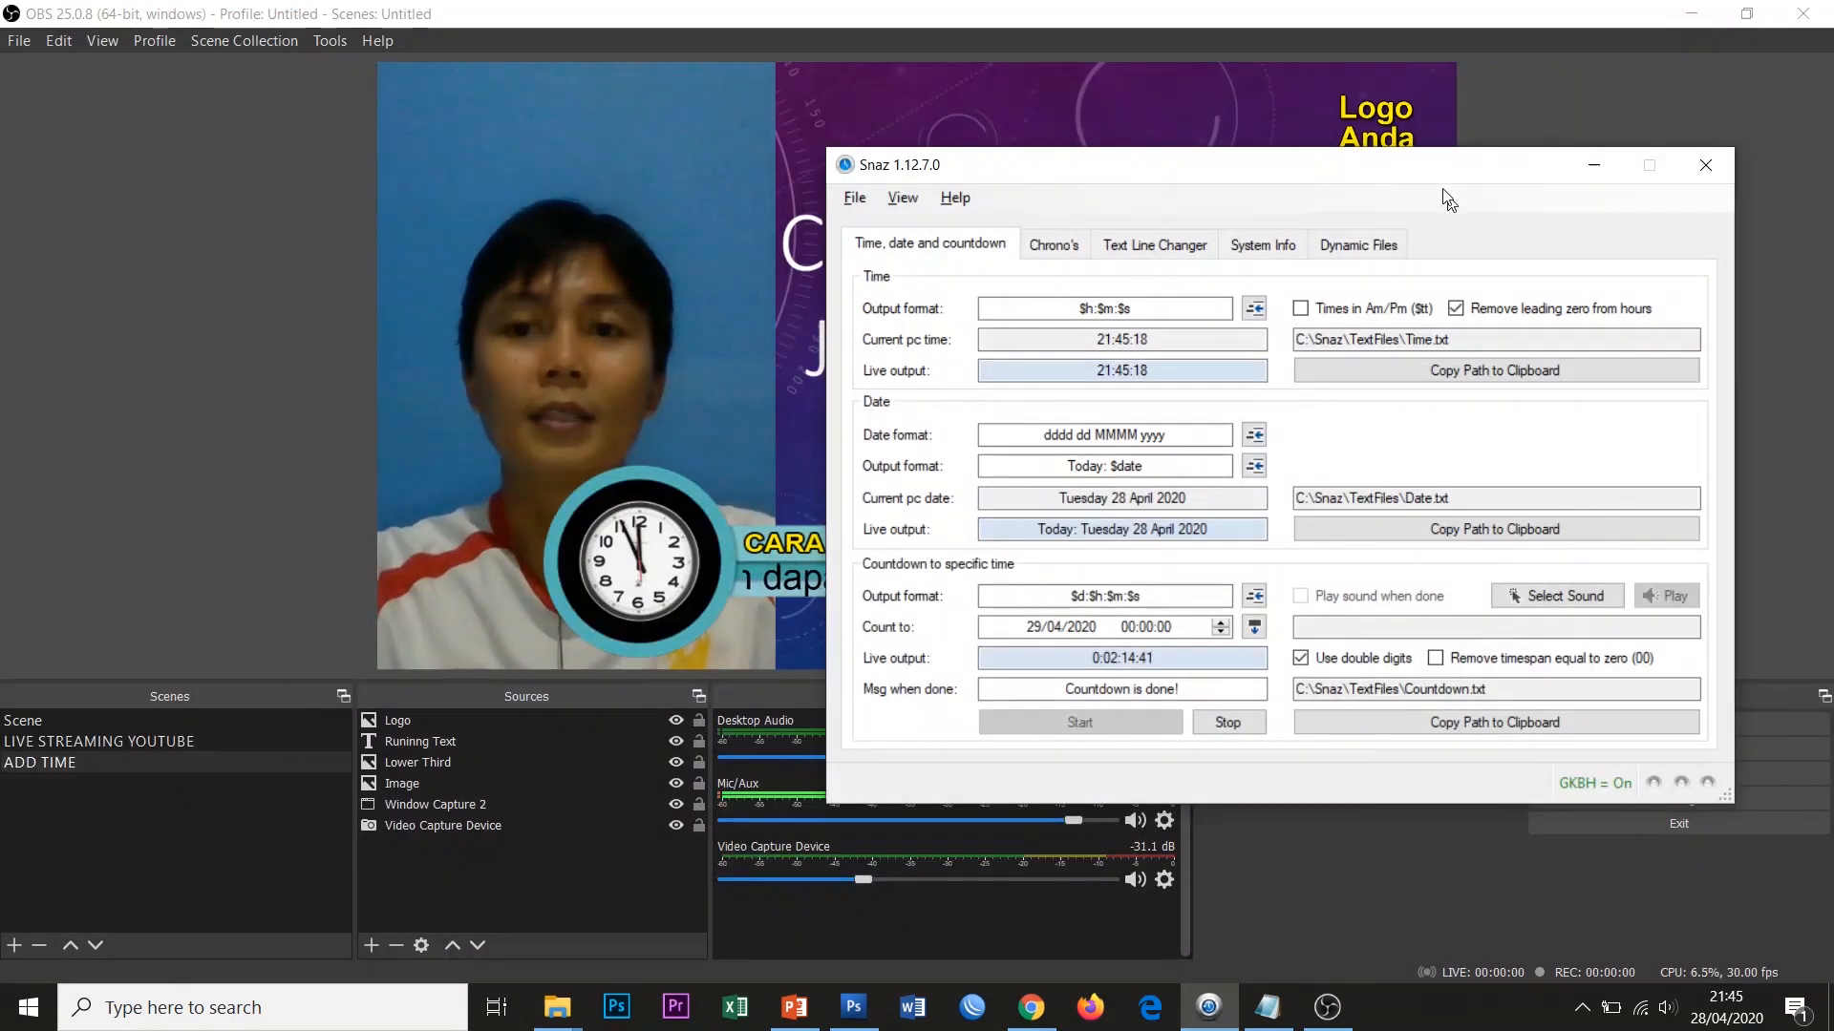
Set the countdown target in Snaz to 28/04/2020 at 22:00:00.
{"action": "left_click_drag", "start_coordinate": [1455, 172], "coordinate": [1467, 166]}
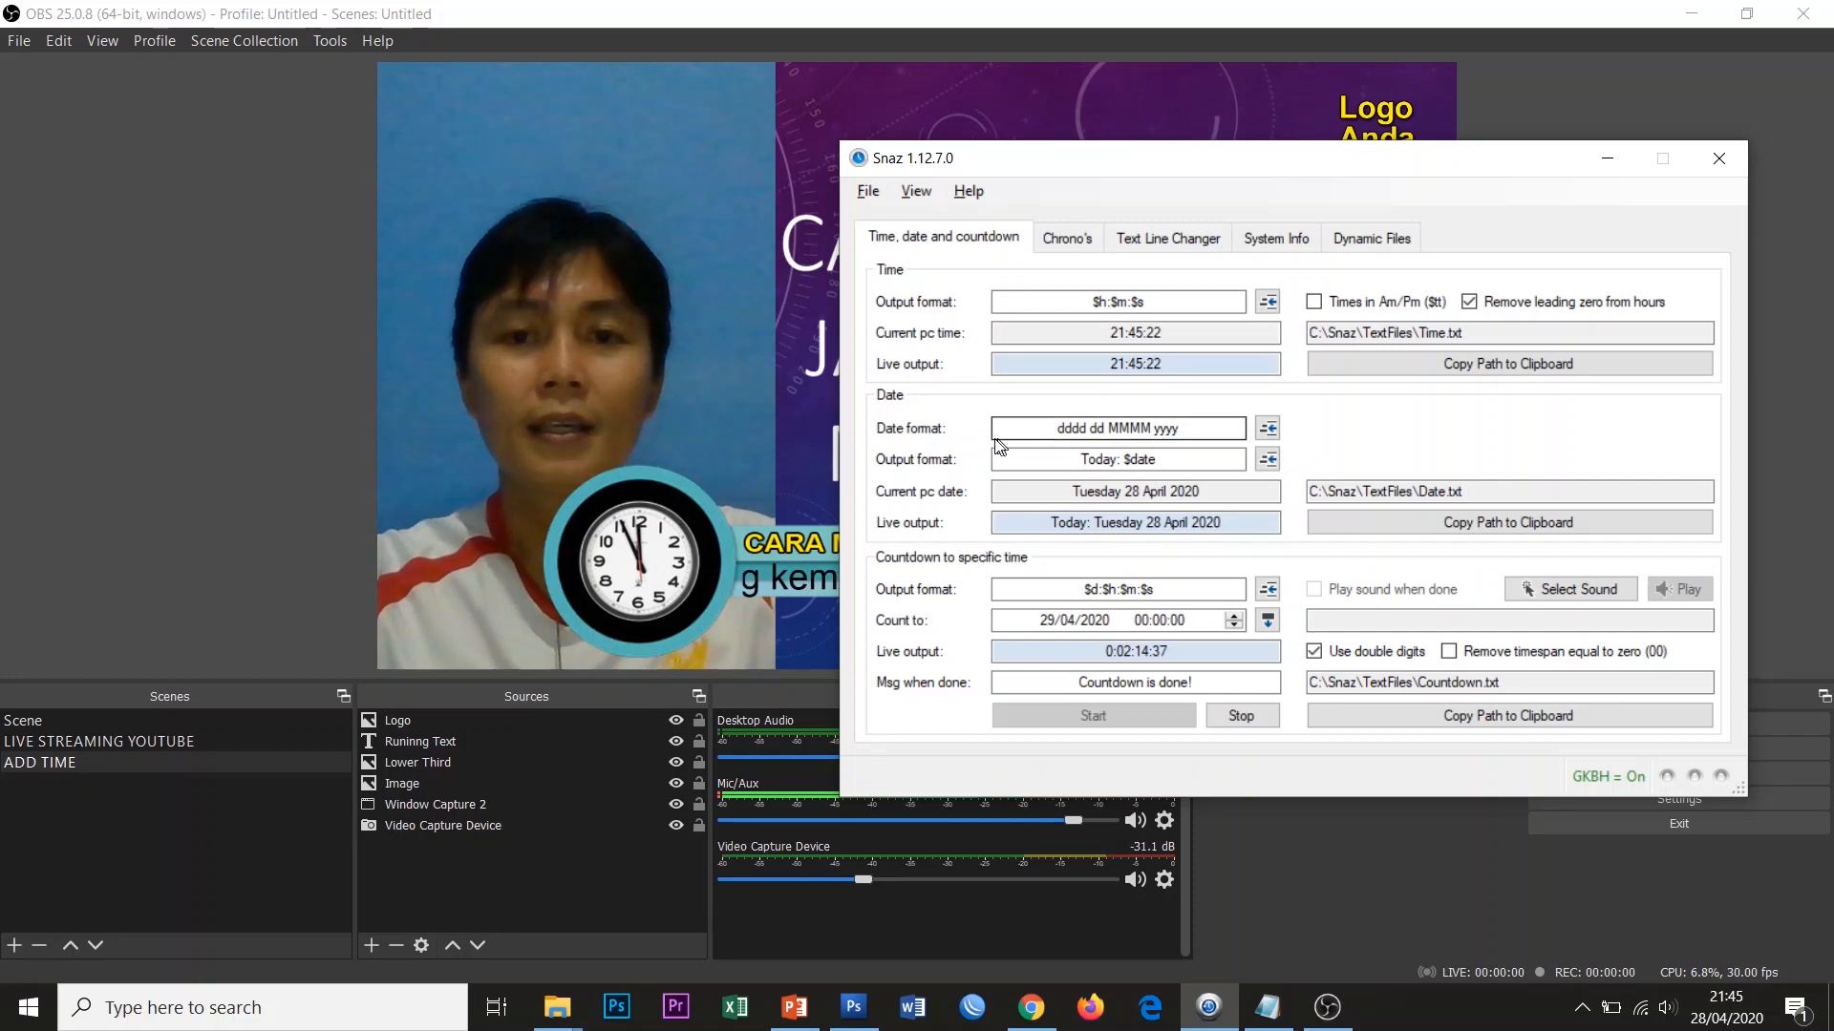
{"action": "mouse_move", "coordinate": [1078, 428]}
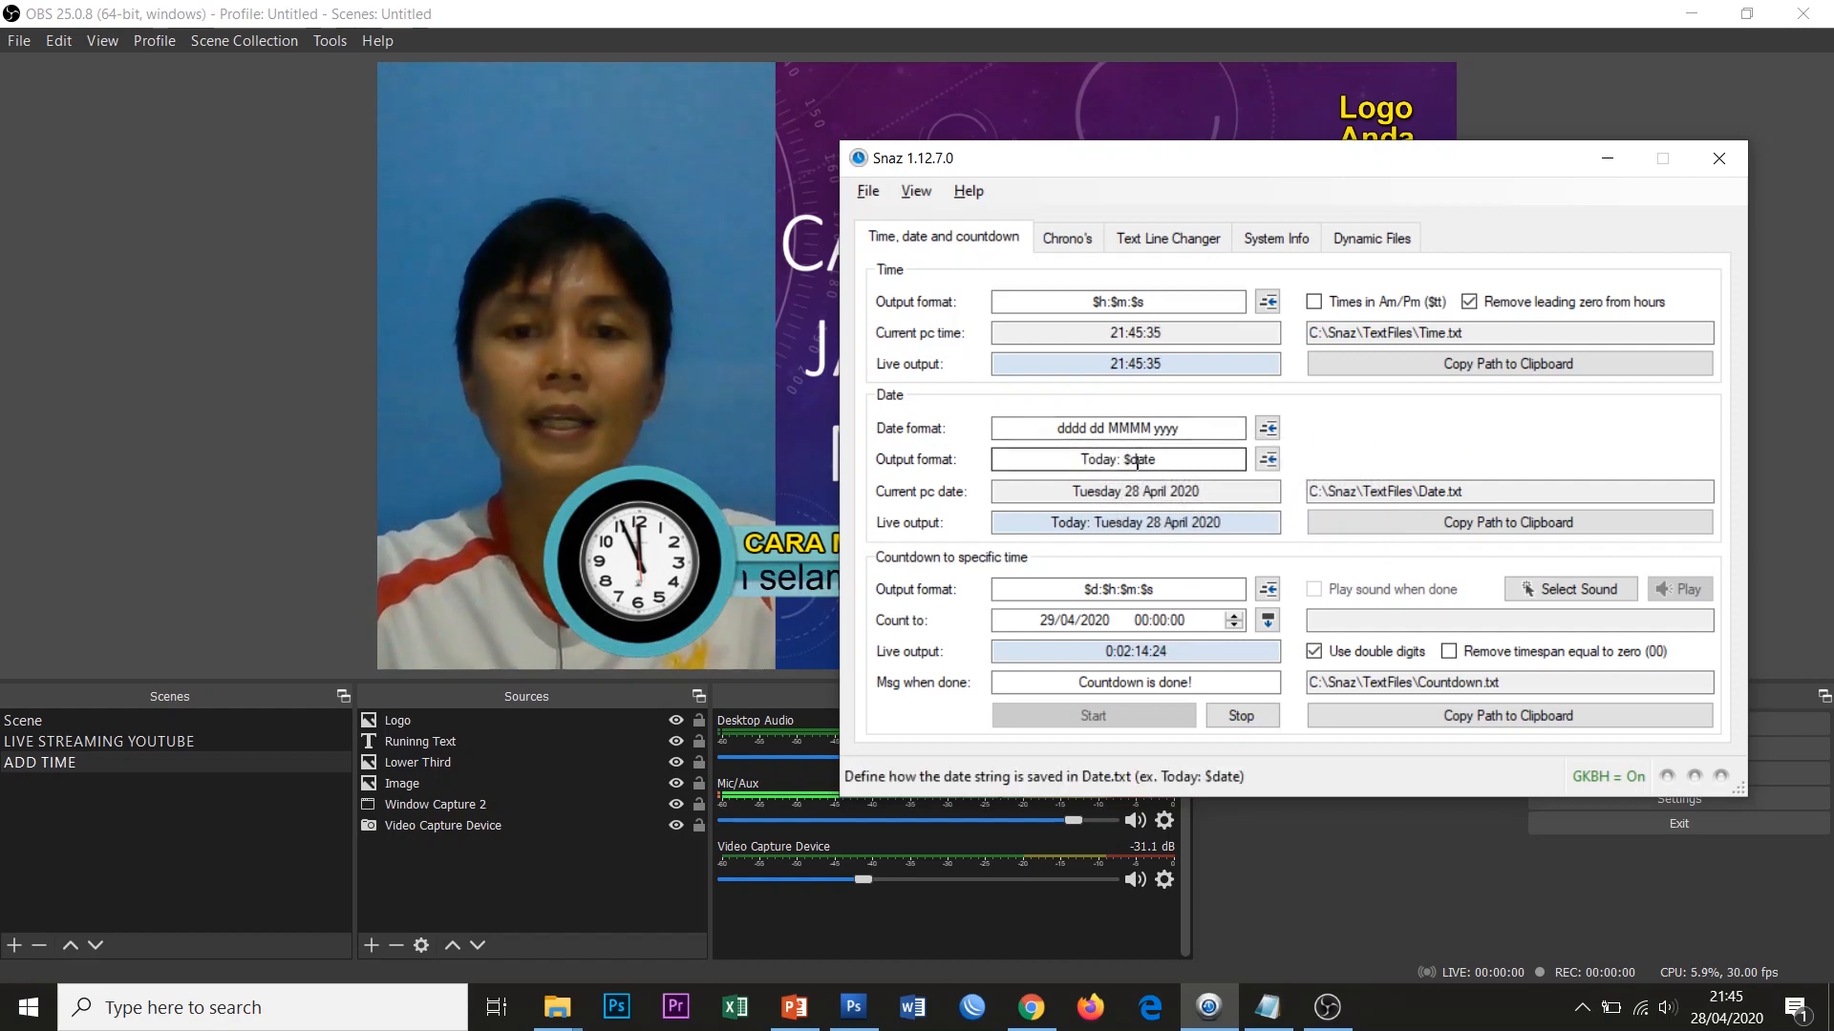
{"action": "mouse_move", "coordinate": [1149, 465]}
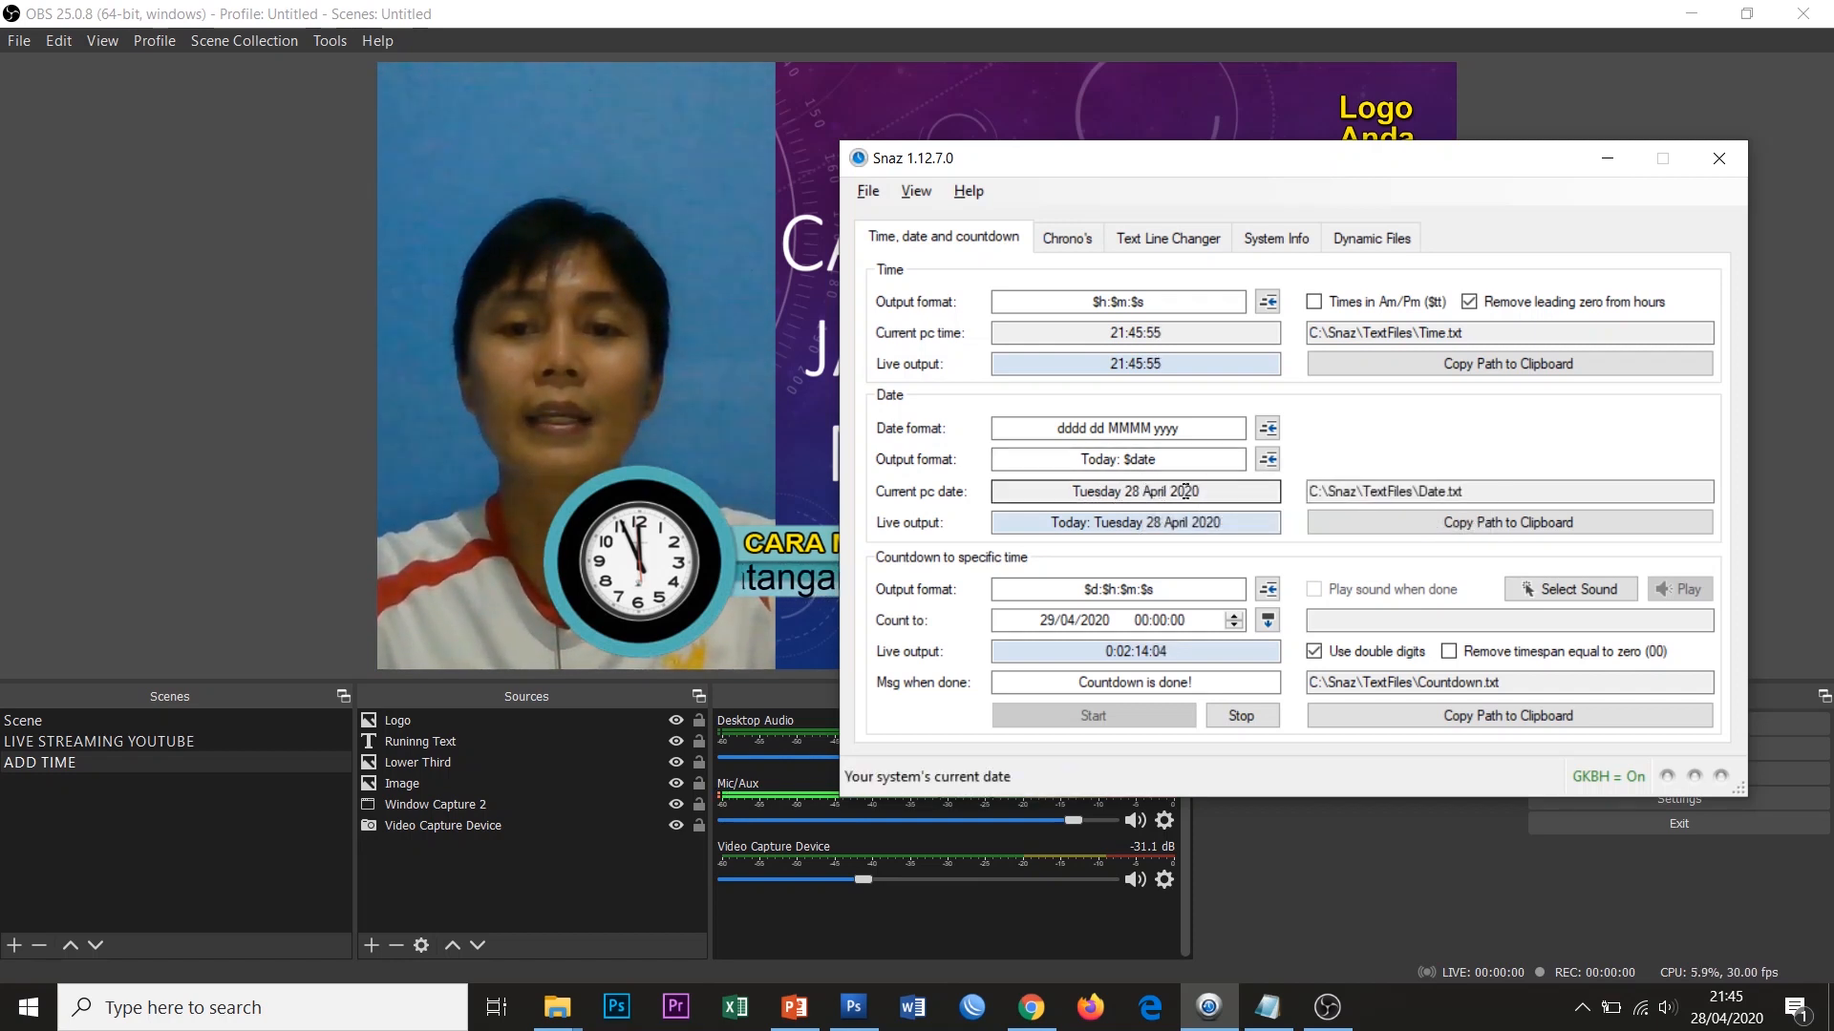
{"action": "mouse_move", "coordinate": [1730, 1024]}
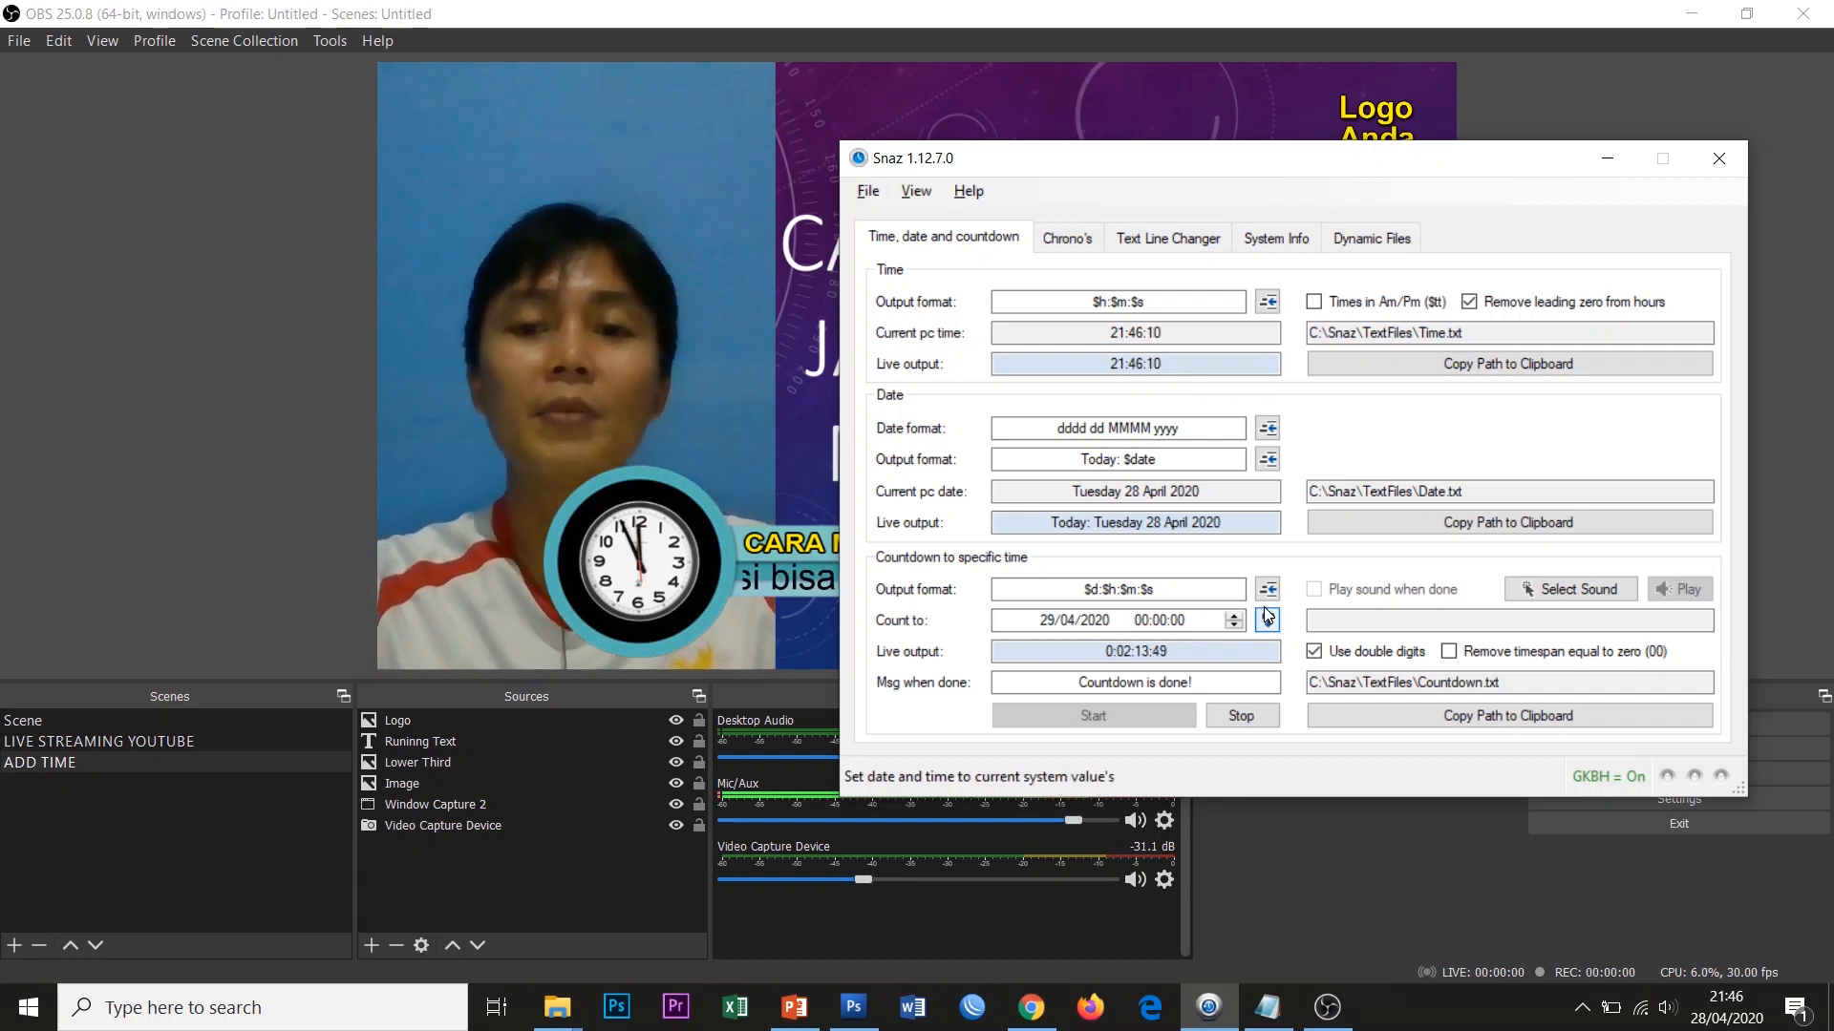
{"action": "left_click", "coordinate": [1050, 621]}
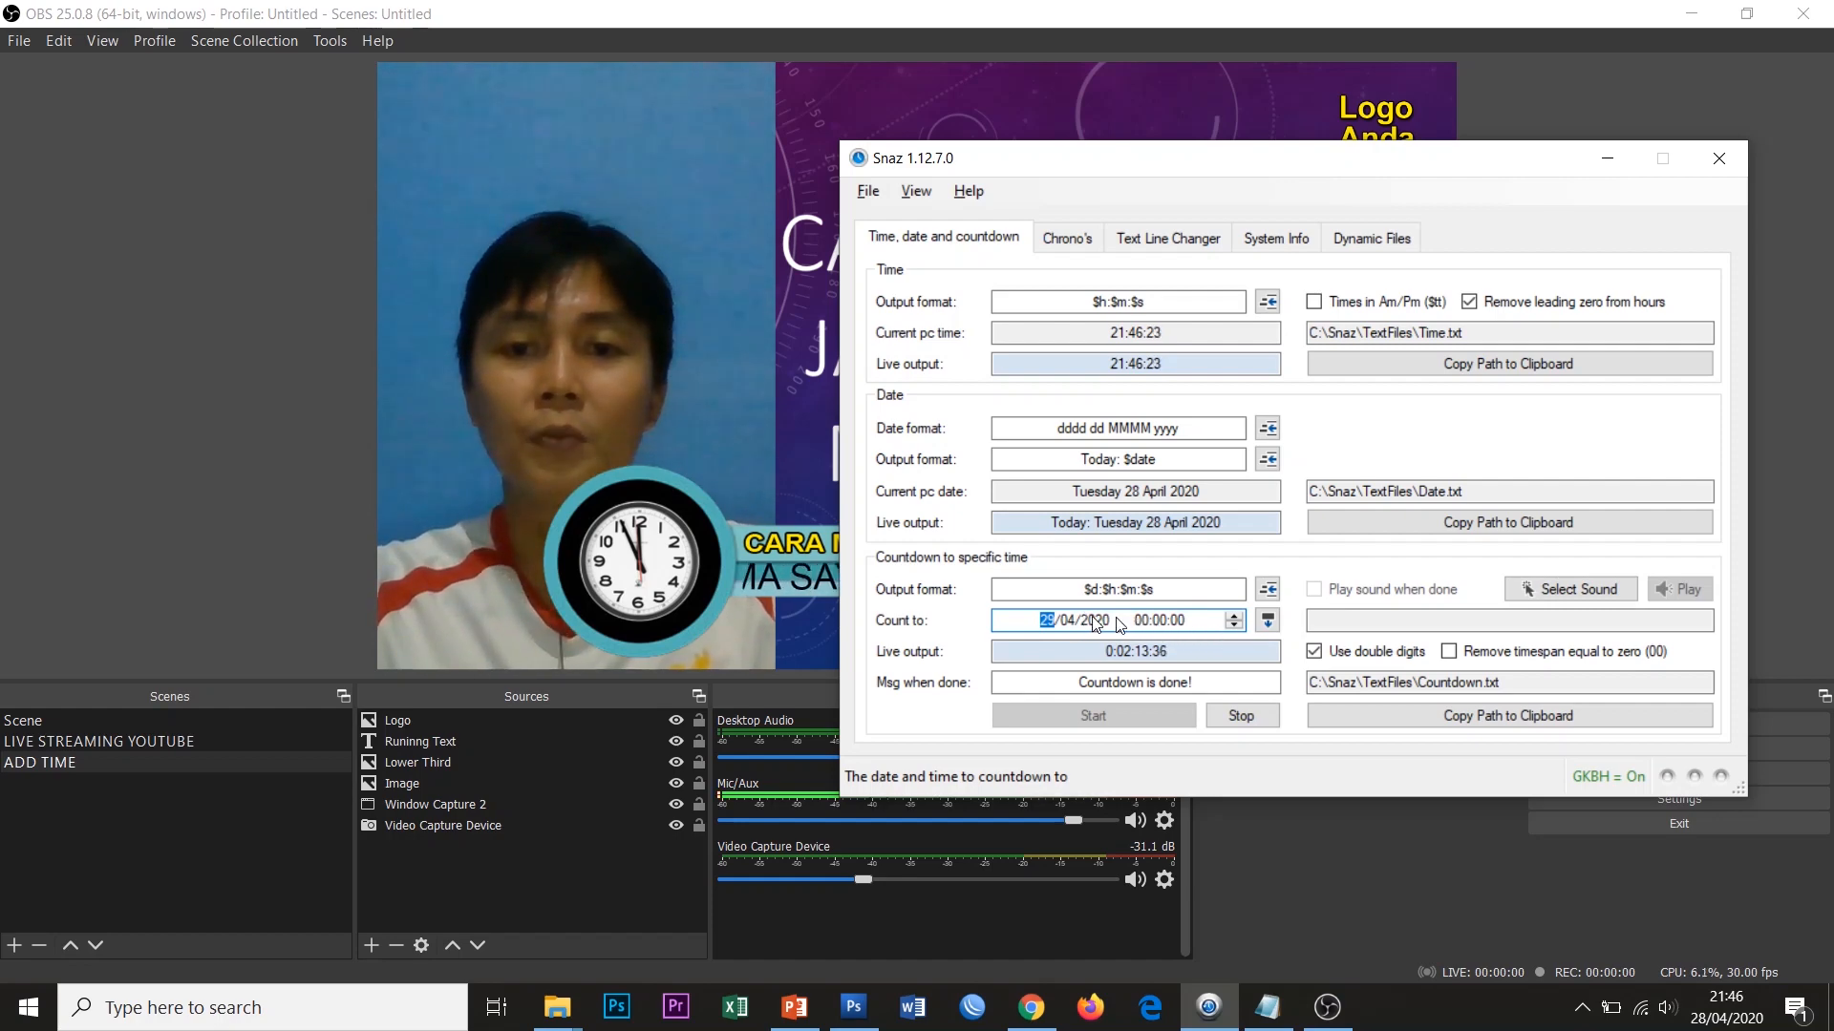
{"action": "left_click", "coordinate": [1235, 627]}
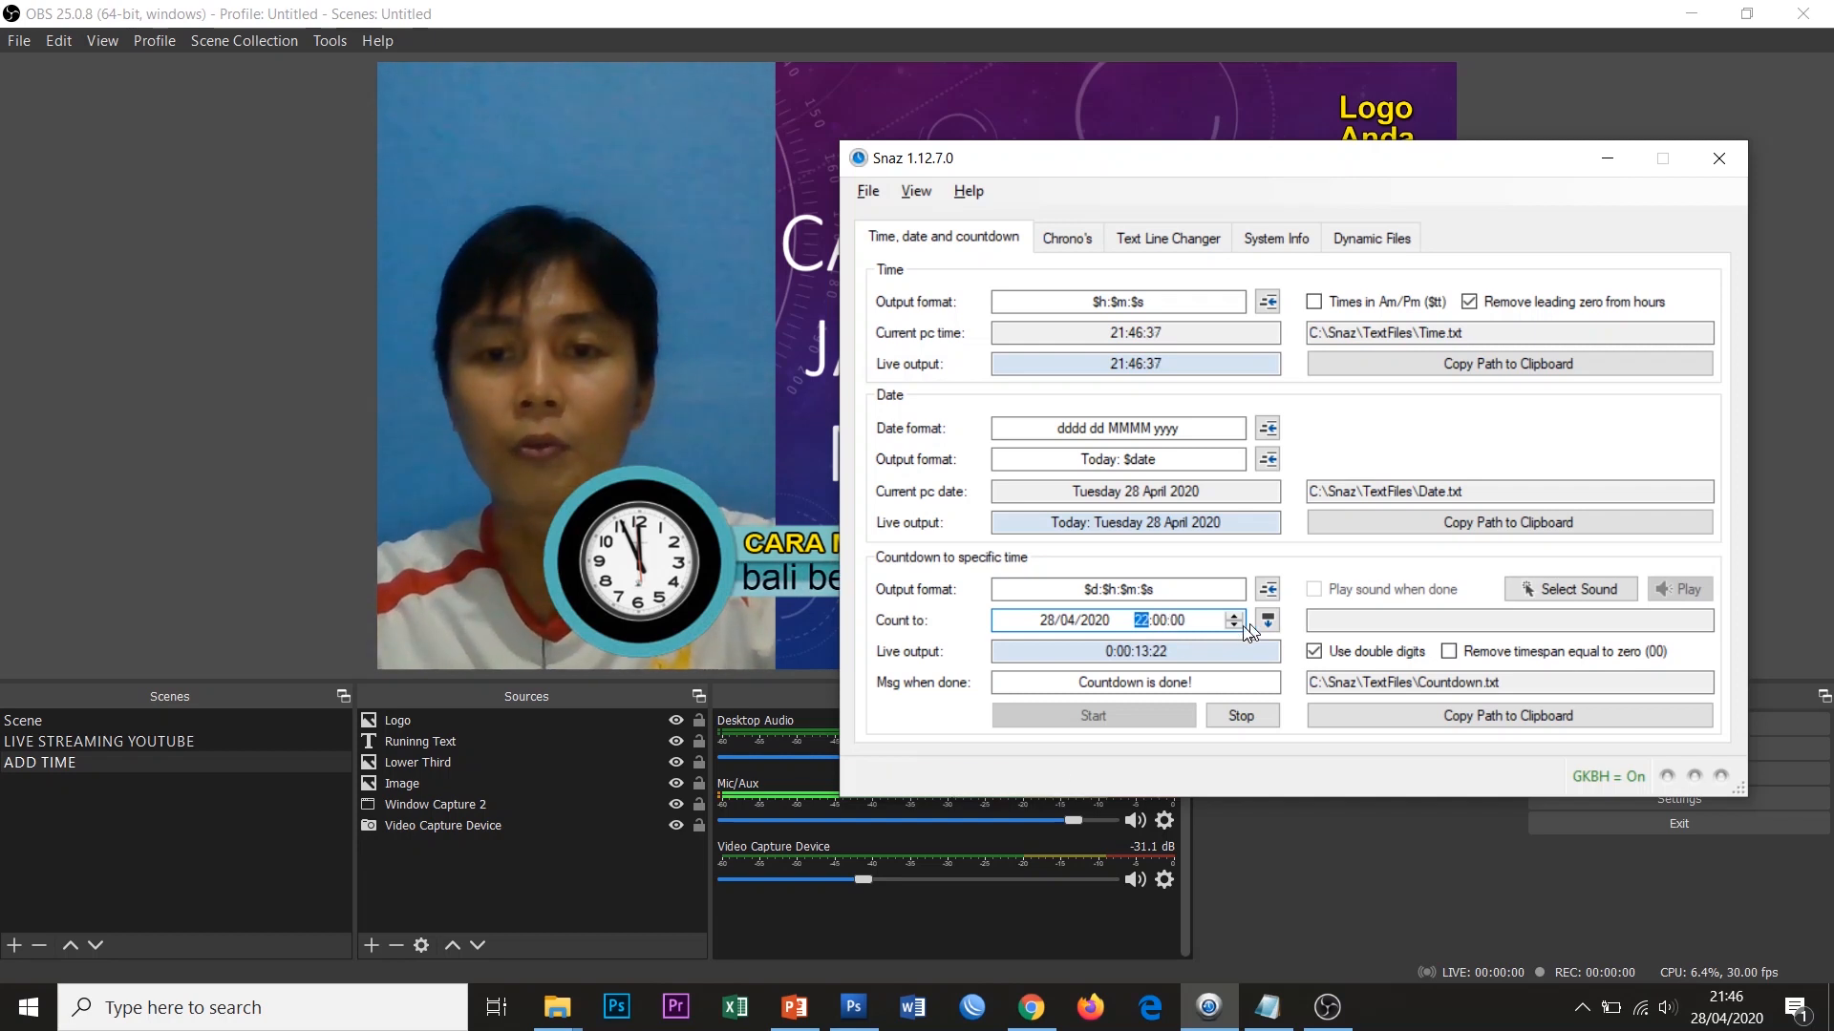
{"action": "left_click", "coordinate": [1198, 637]}
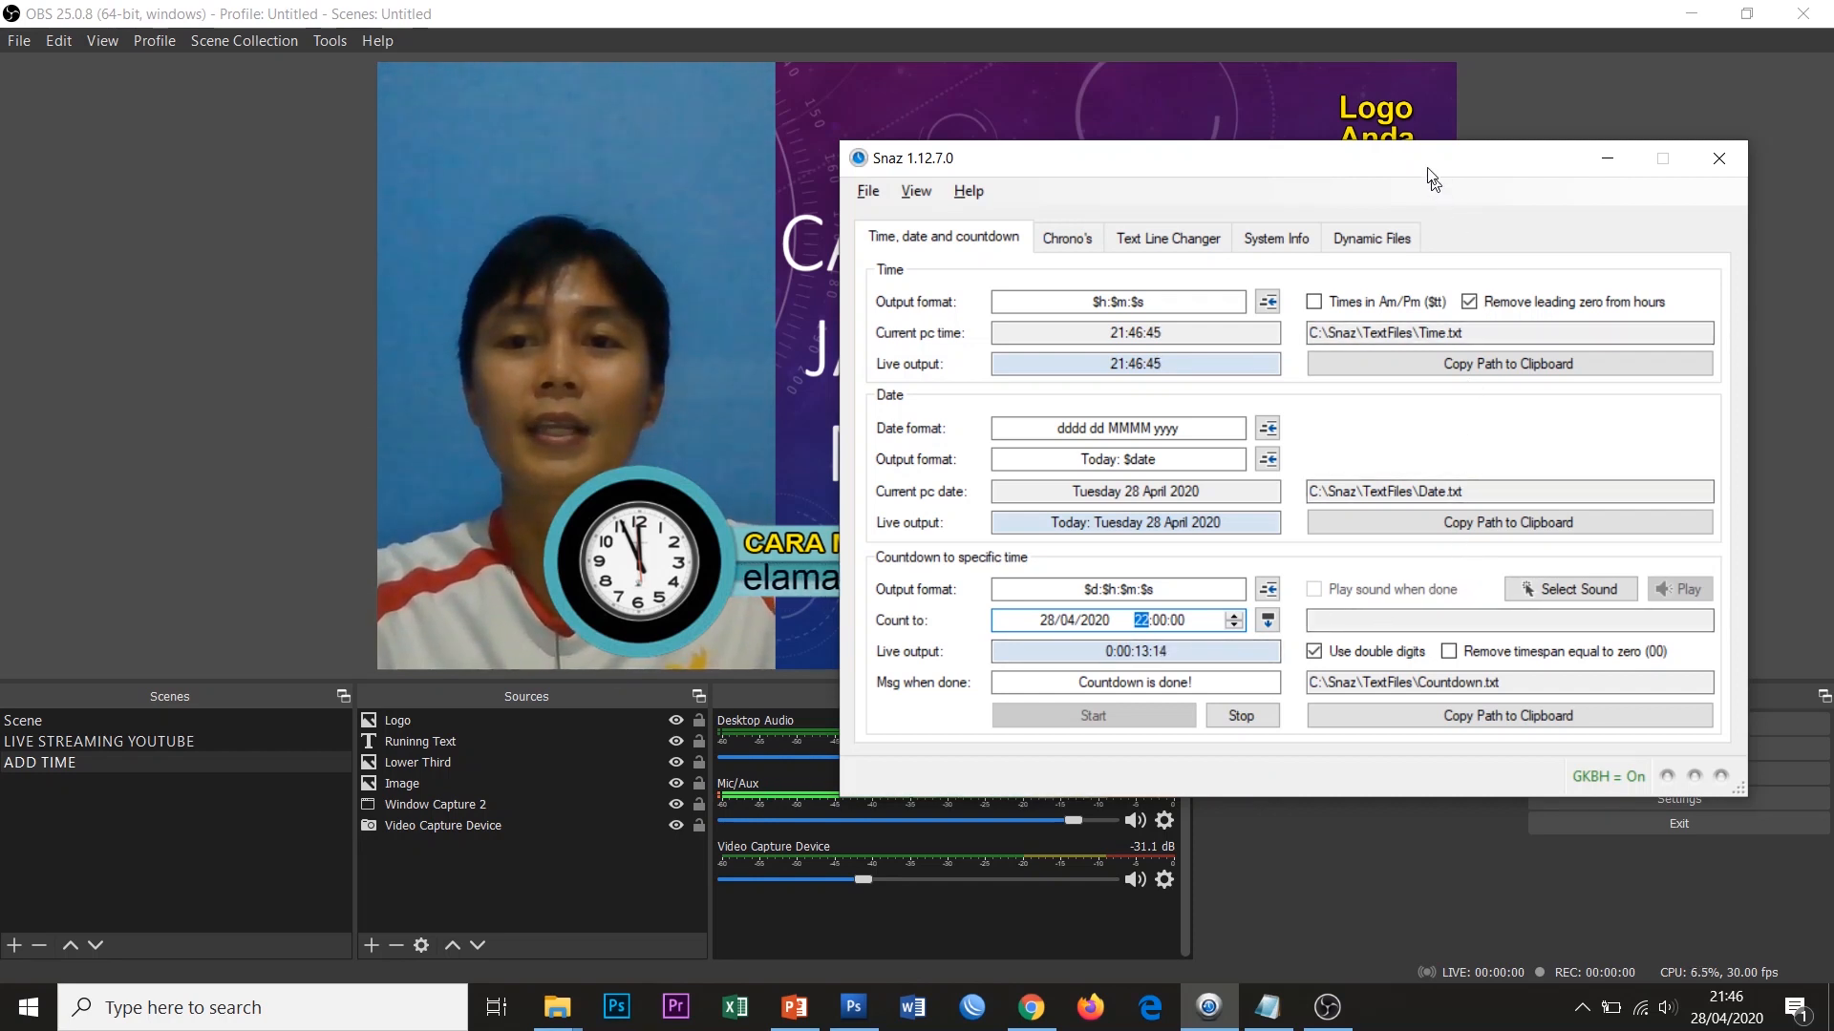
{"action": "left_click_drag", "start_coordinate": [1423, 160], "coordinate": [1435, 195]}
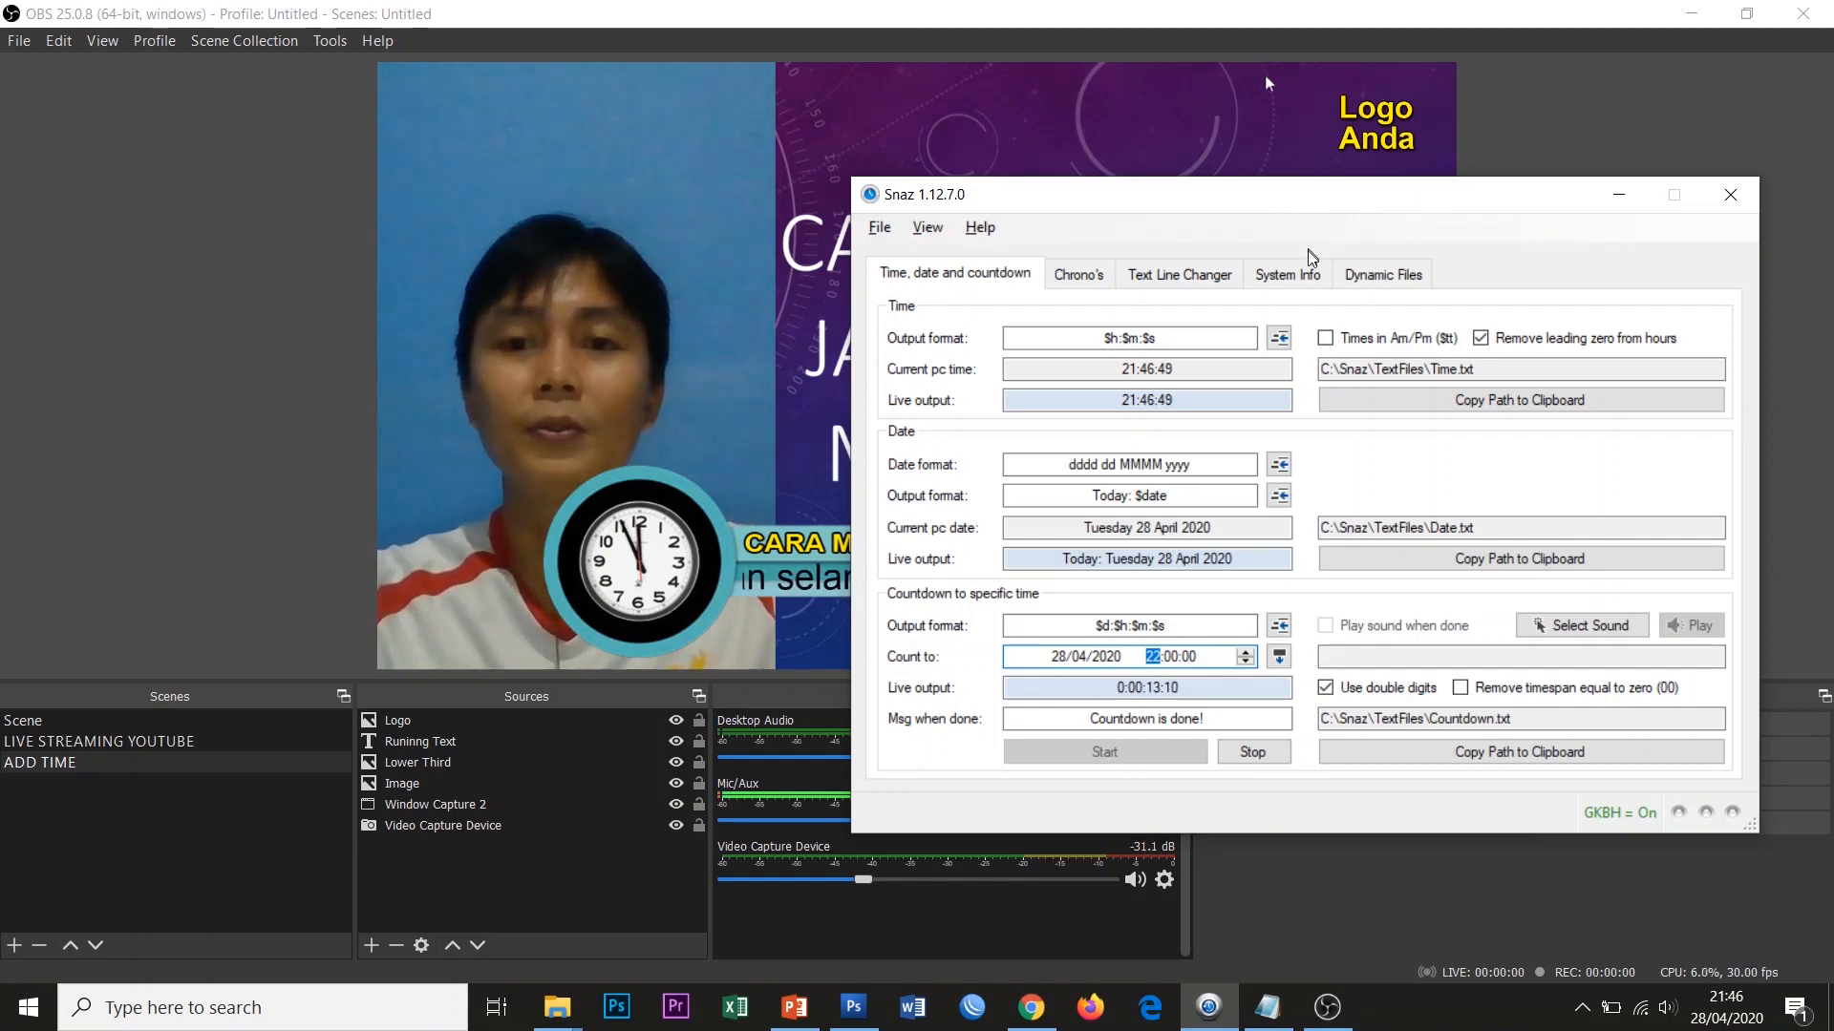
Switch to OBS and add a new Text (GDI+) source named Jam to the ADD TIME scene.
{"action": "left_click", "coordinate": [1327, 1007]}
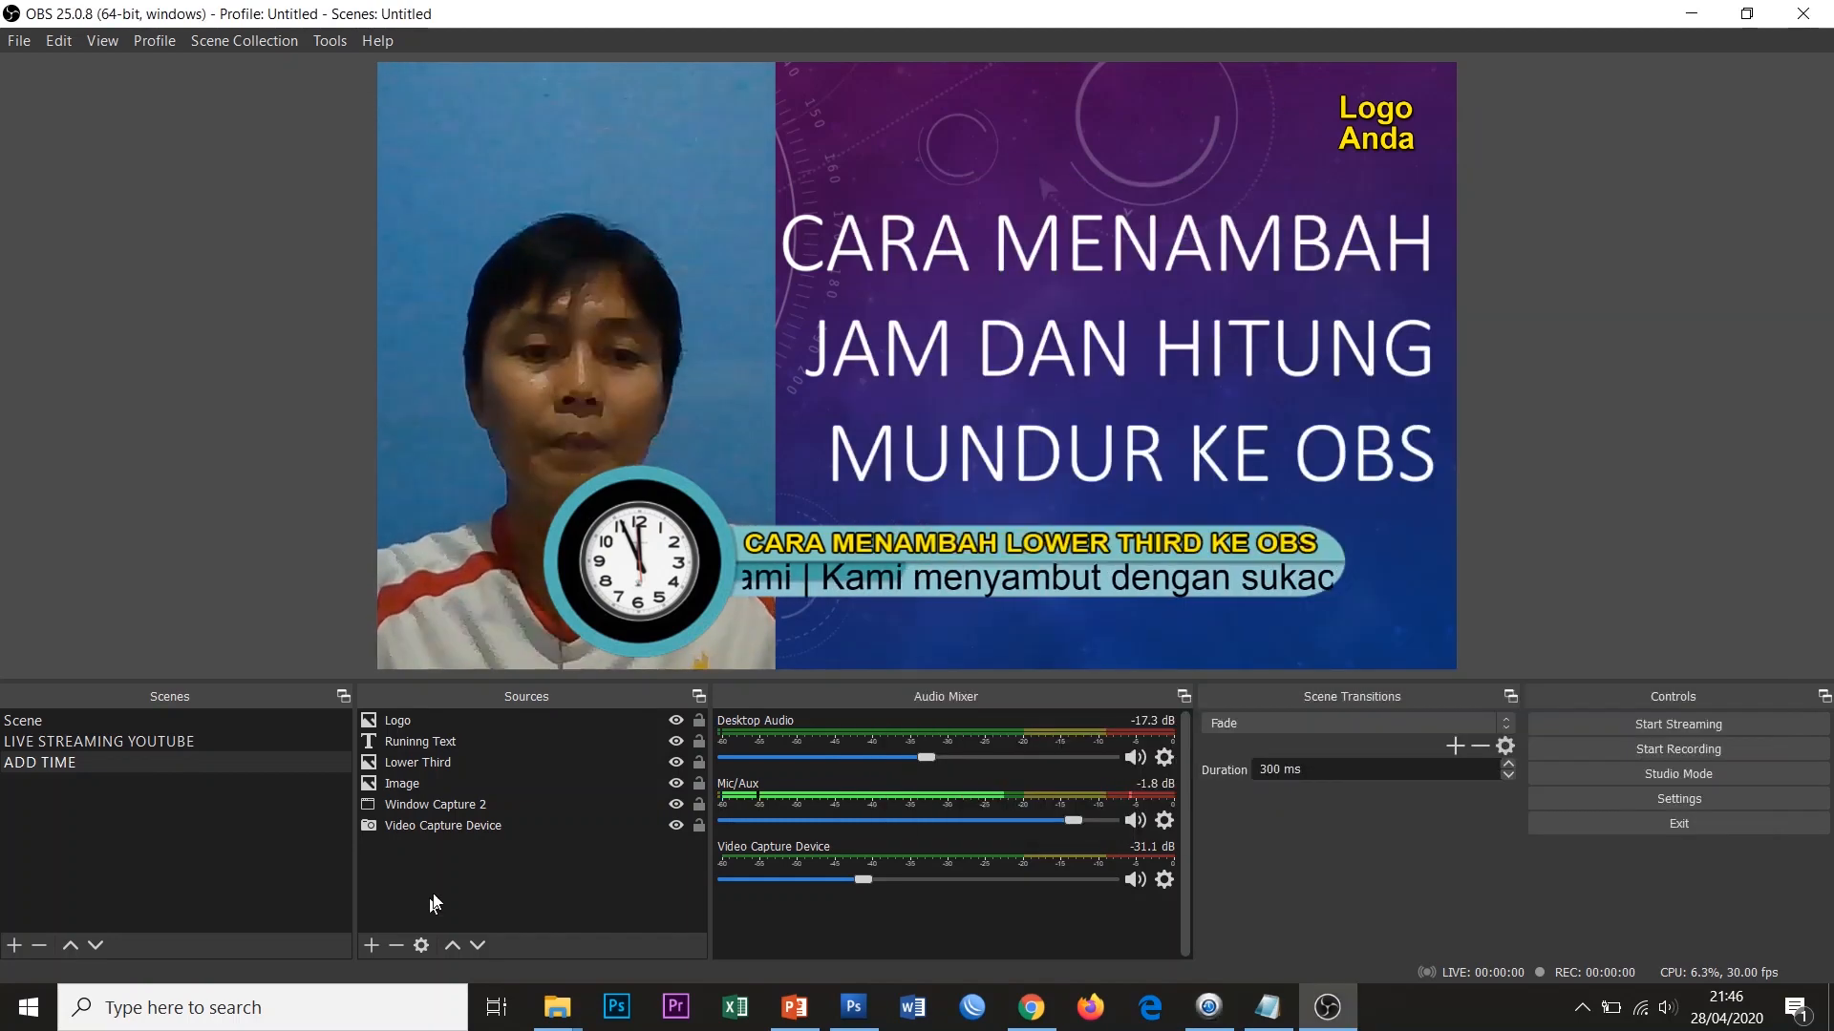
{"action": "left_click", "coordinate": [371, 945]}
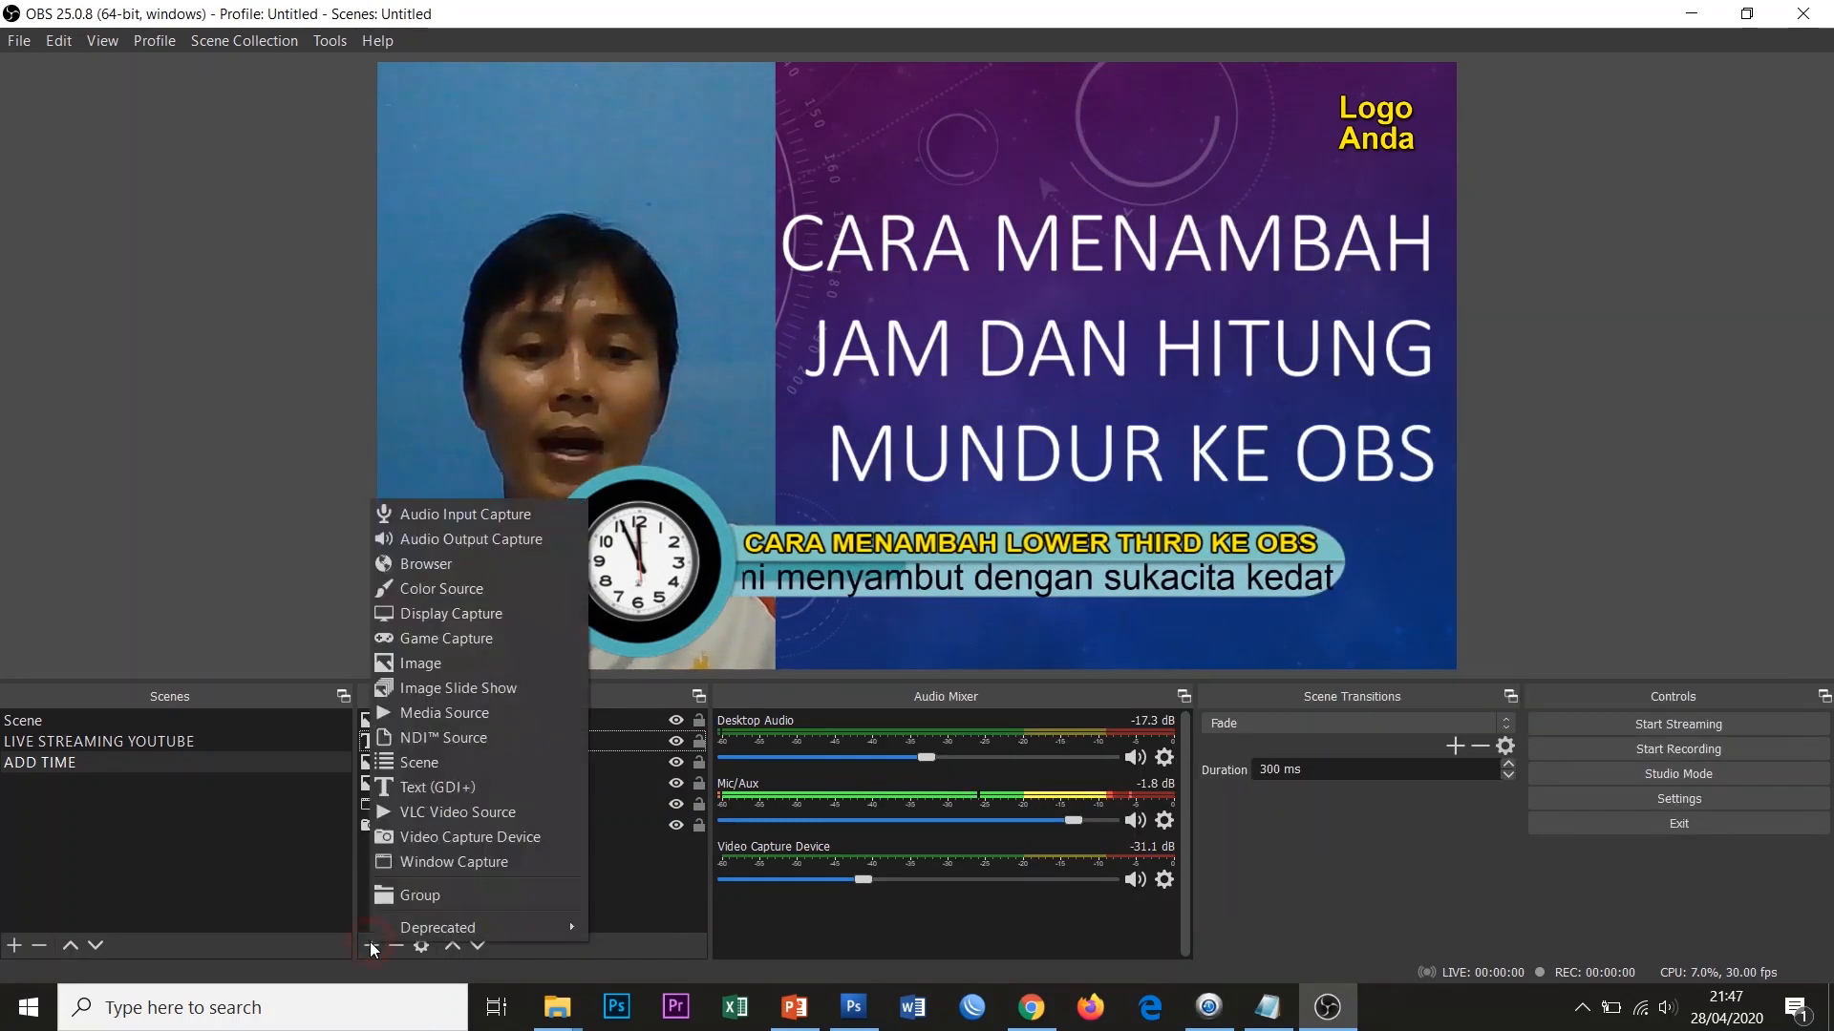
{"action": "left_click", "coordinate": [445, 790]}
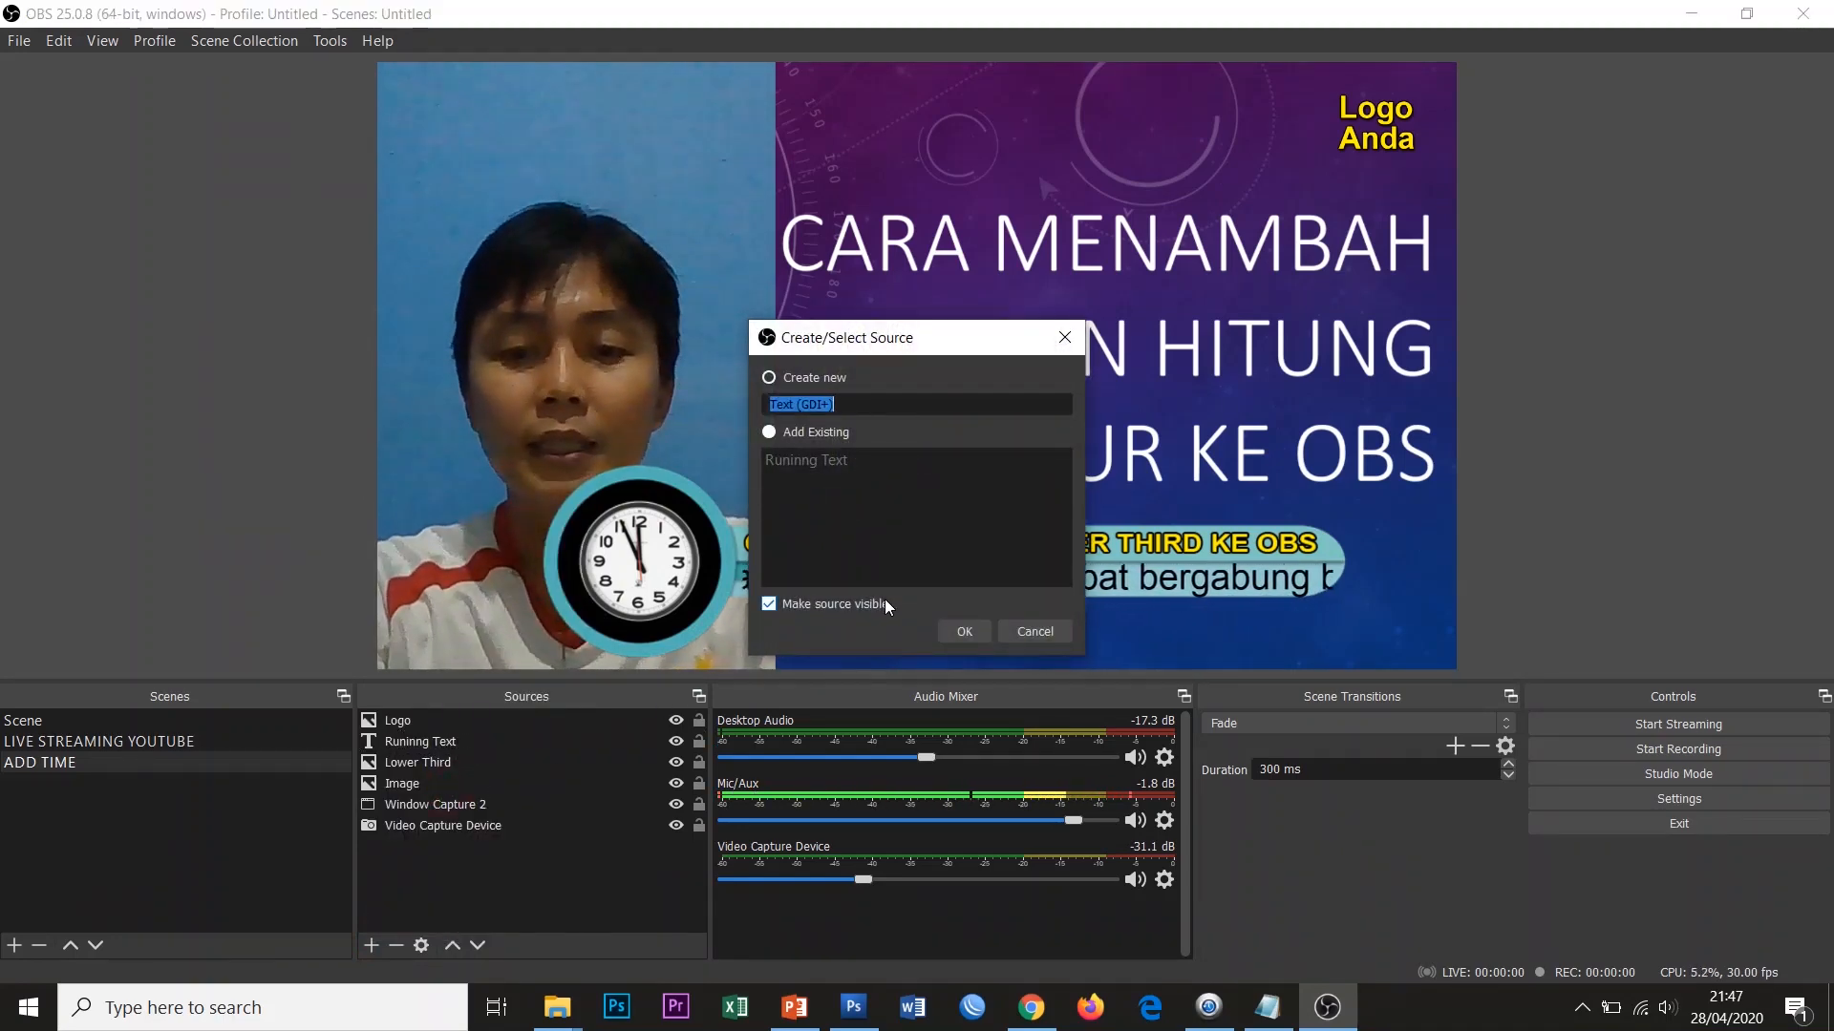
{"action": "type", "text": "Jam"}
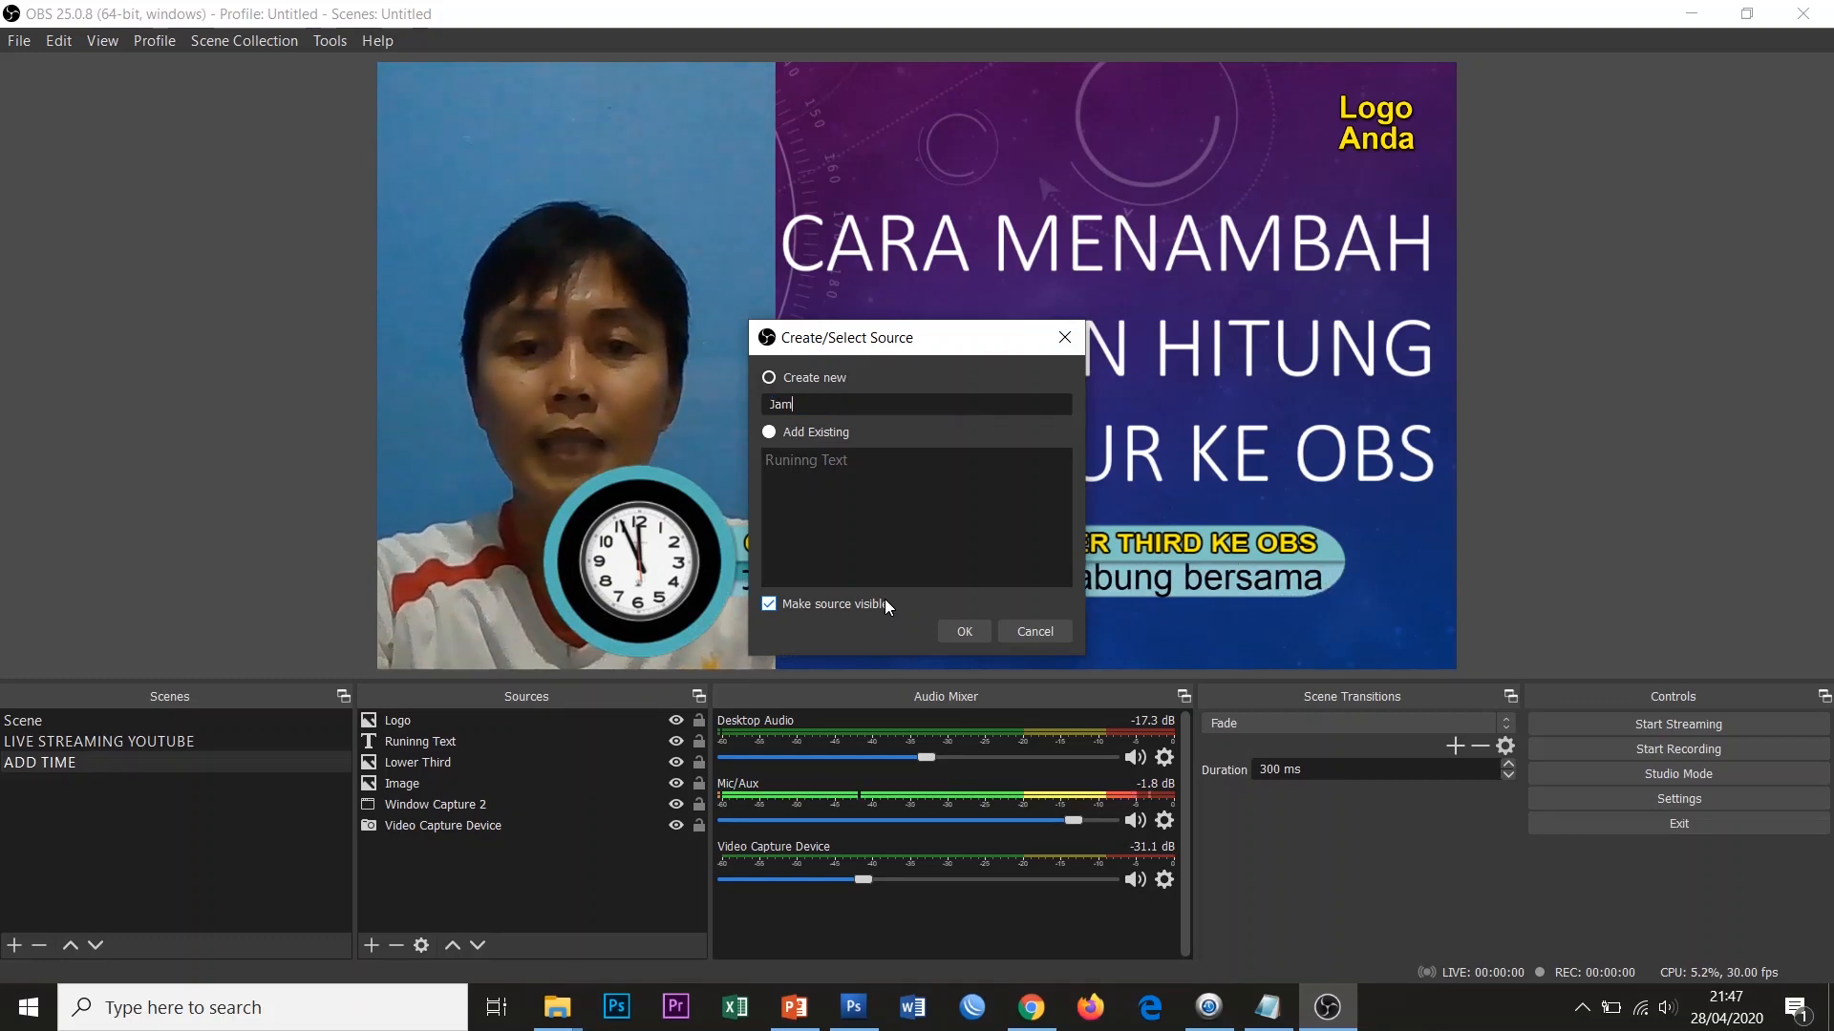
{"action": "left_click", "coordinate": [957, 623]}
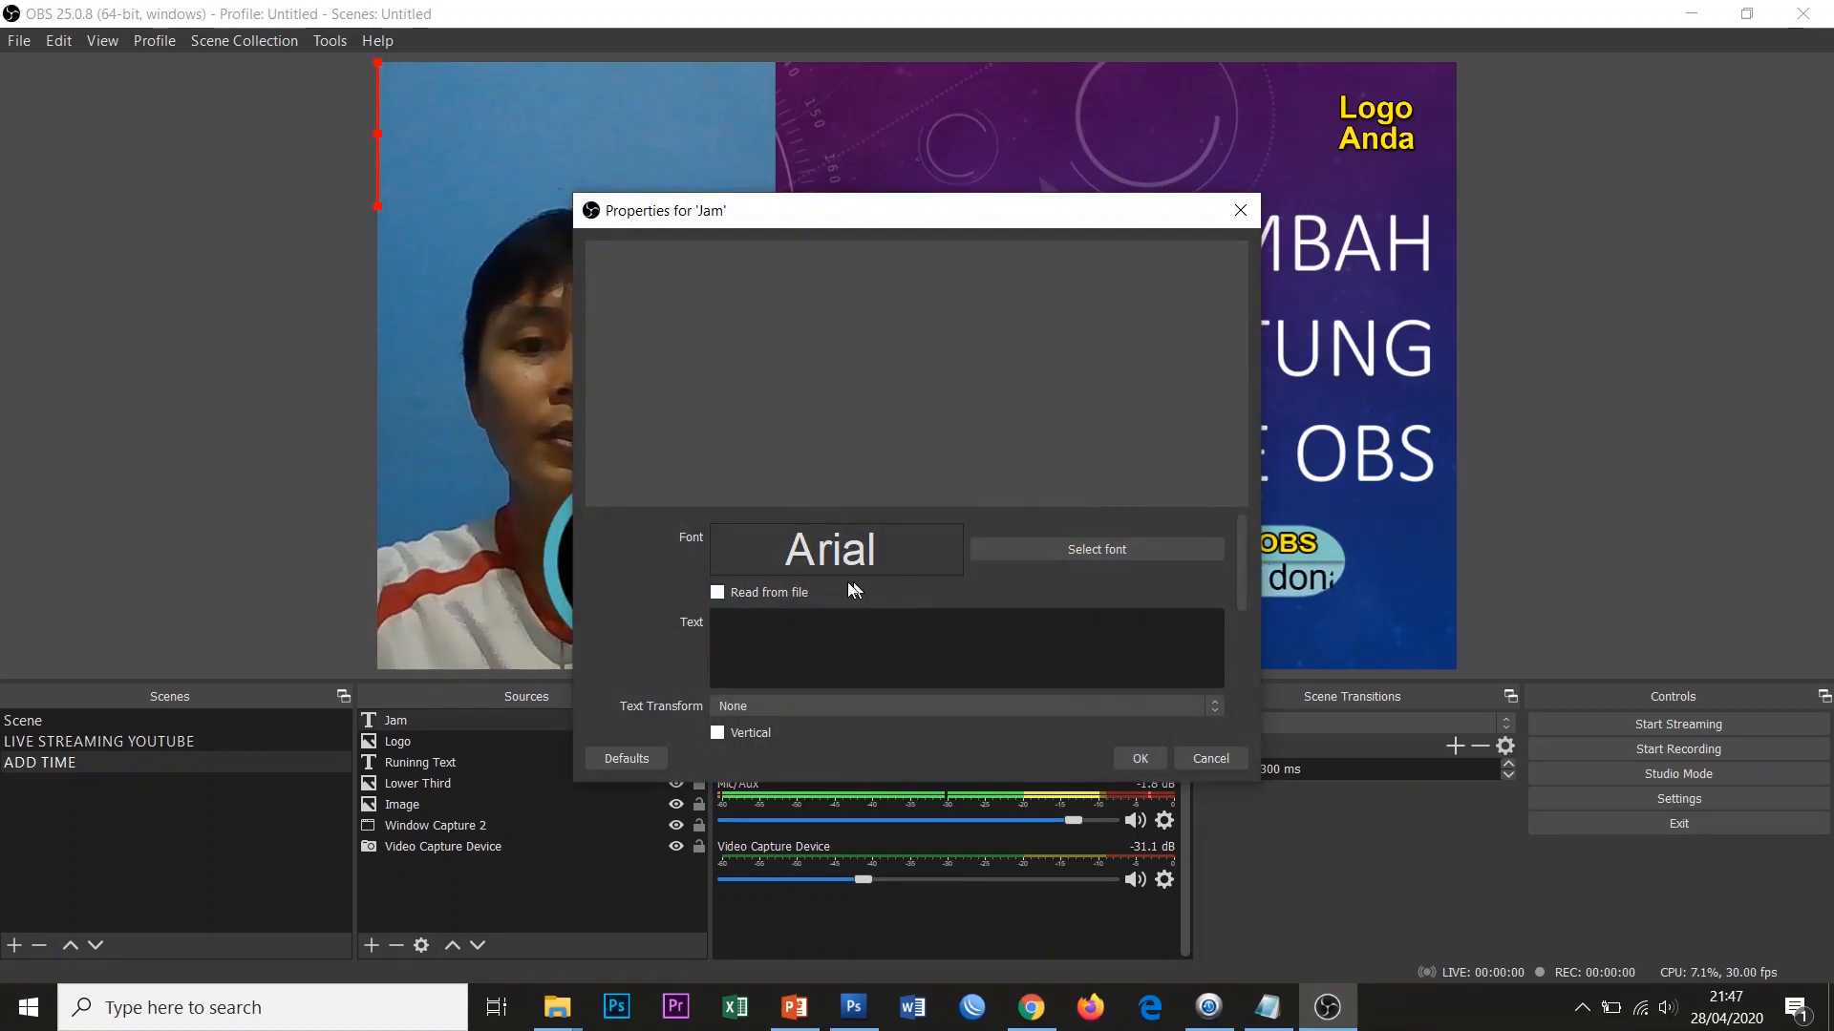
Make the Jam text source read its text from the Time file in C:\Snaz\TextFiles.
{"action": "left_click", "coordinate": [718, 592]}
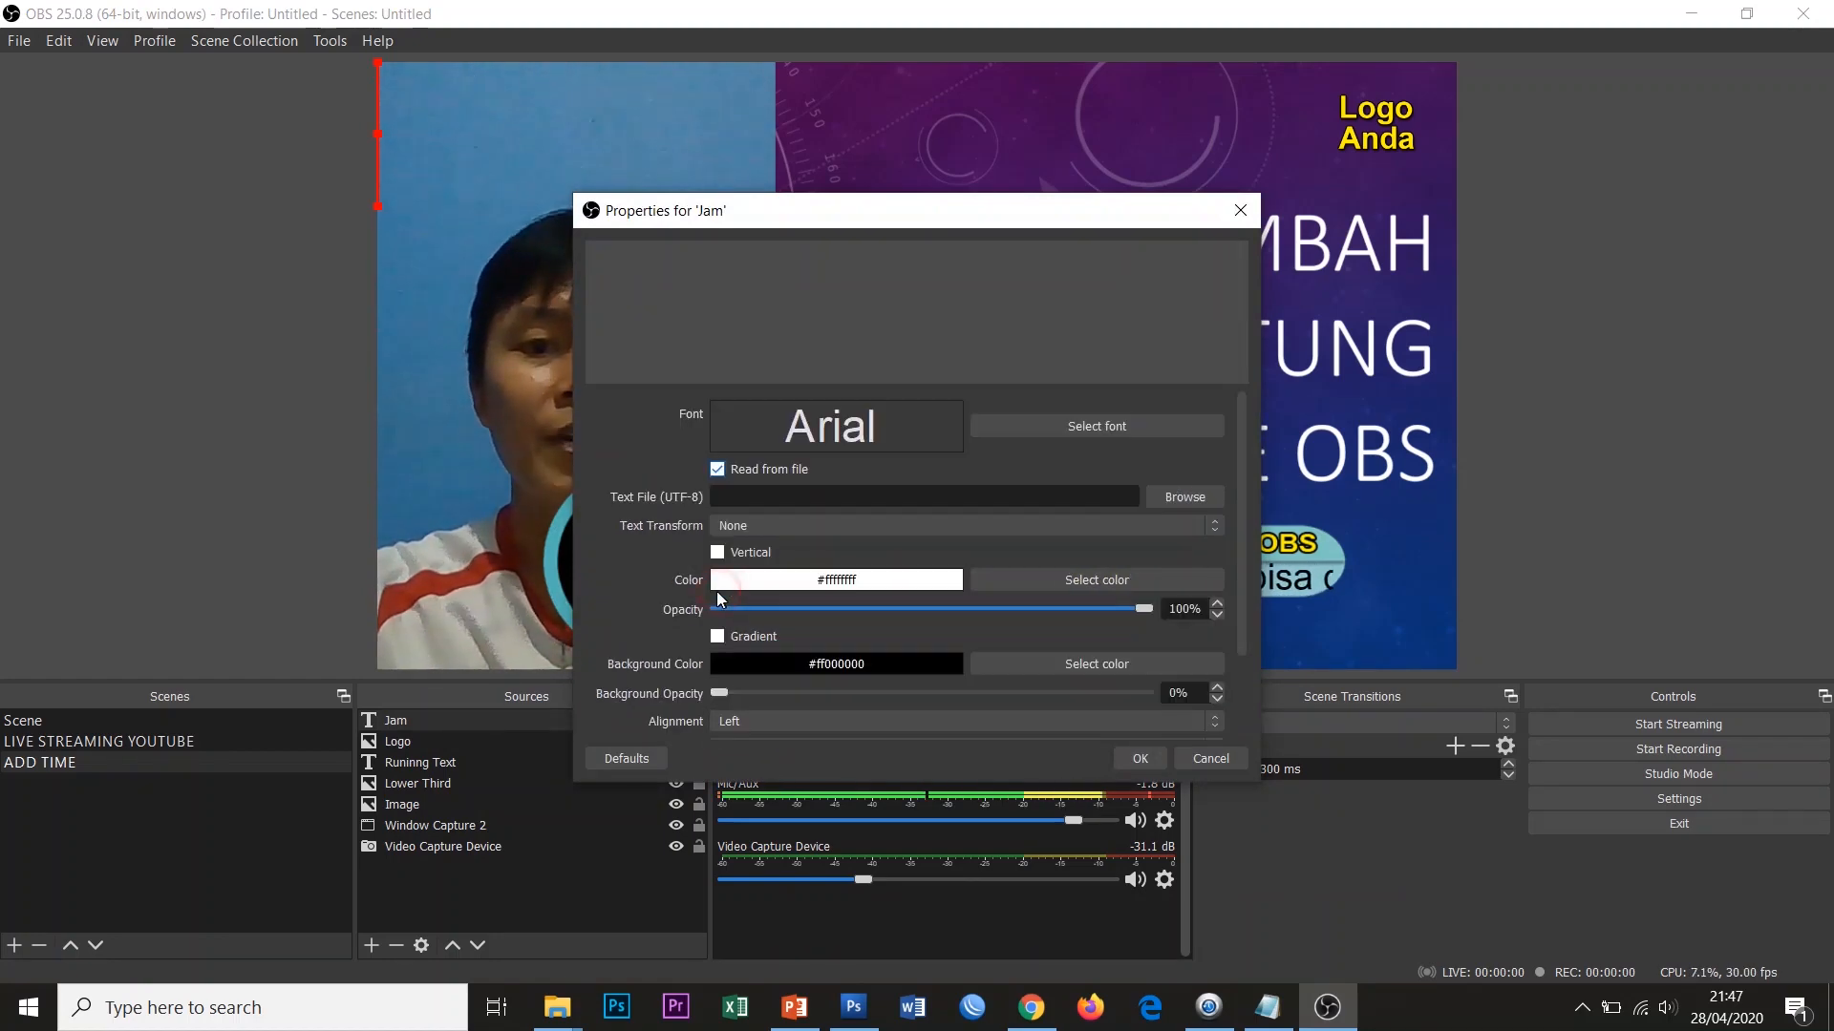
{"action": "left_click", "coordinate": [718, 477]}
{"action": "left_click", "coordinate": [717, 471]}
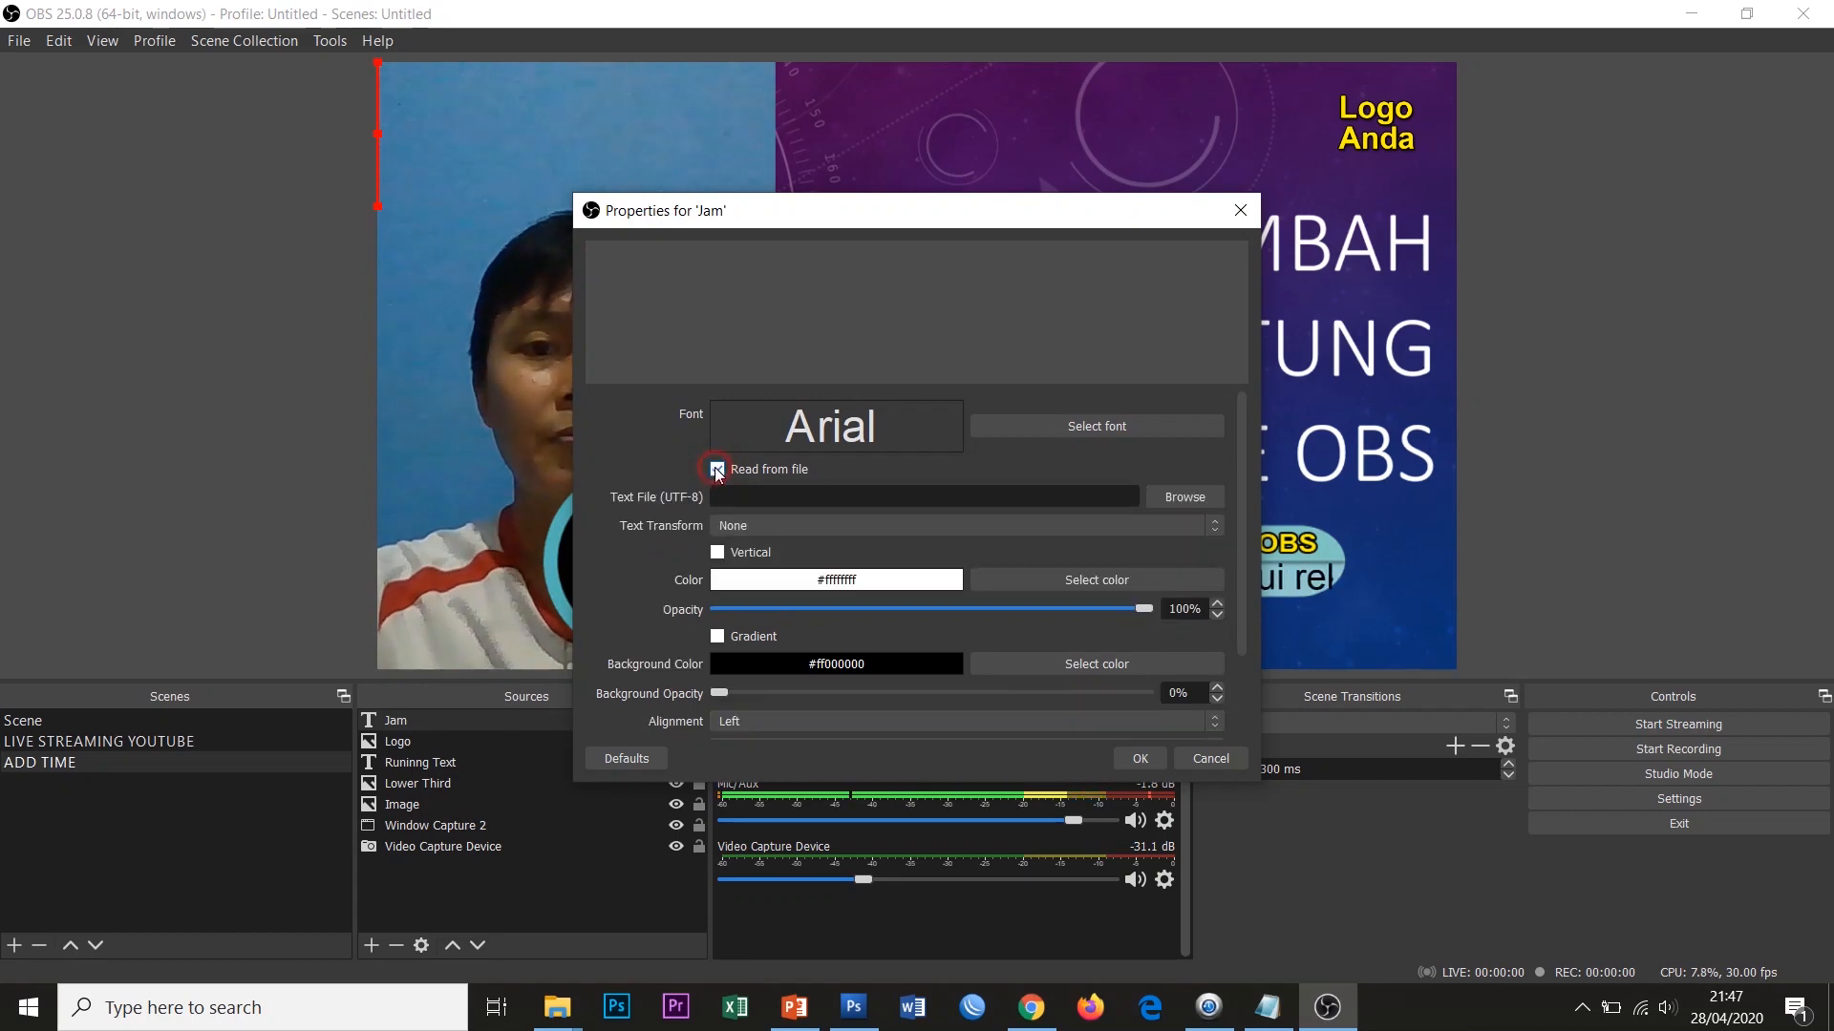
{"action": "left_click", "coordinate": [1185, 497]}
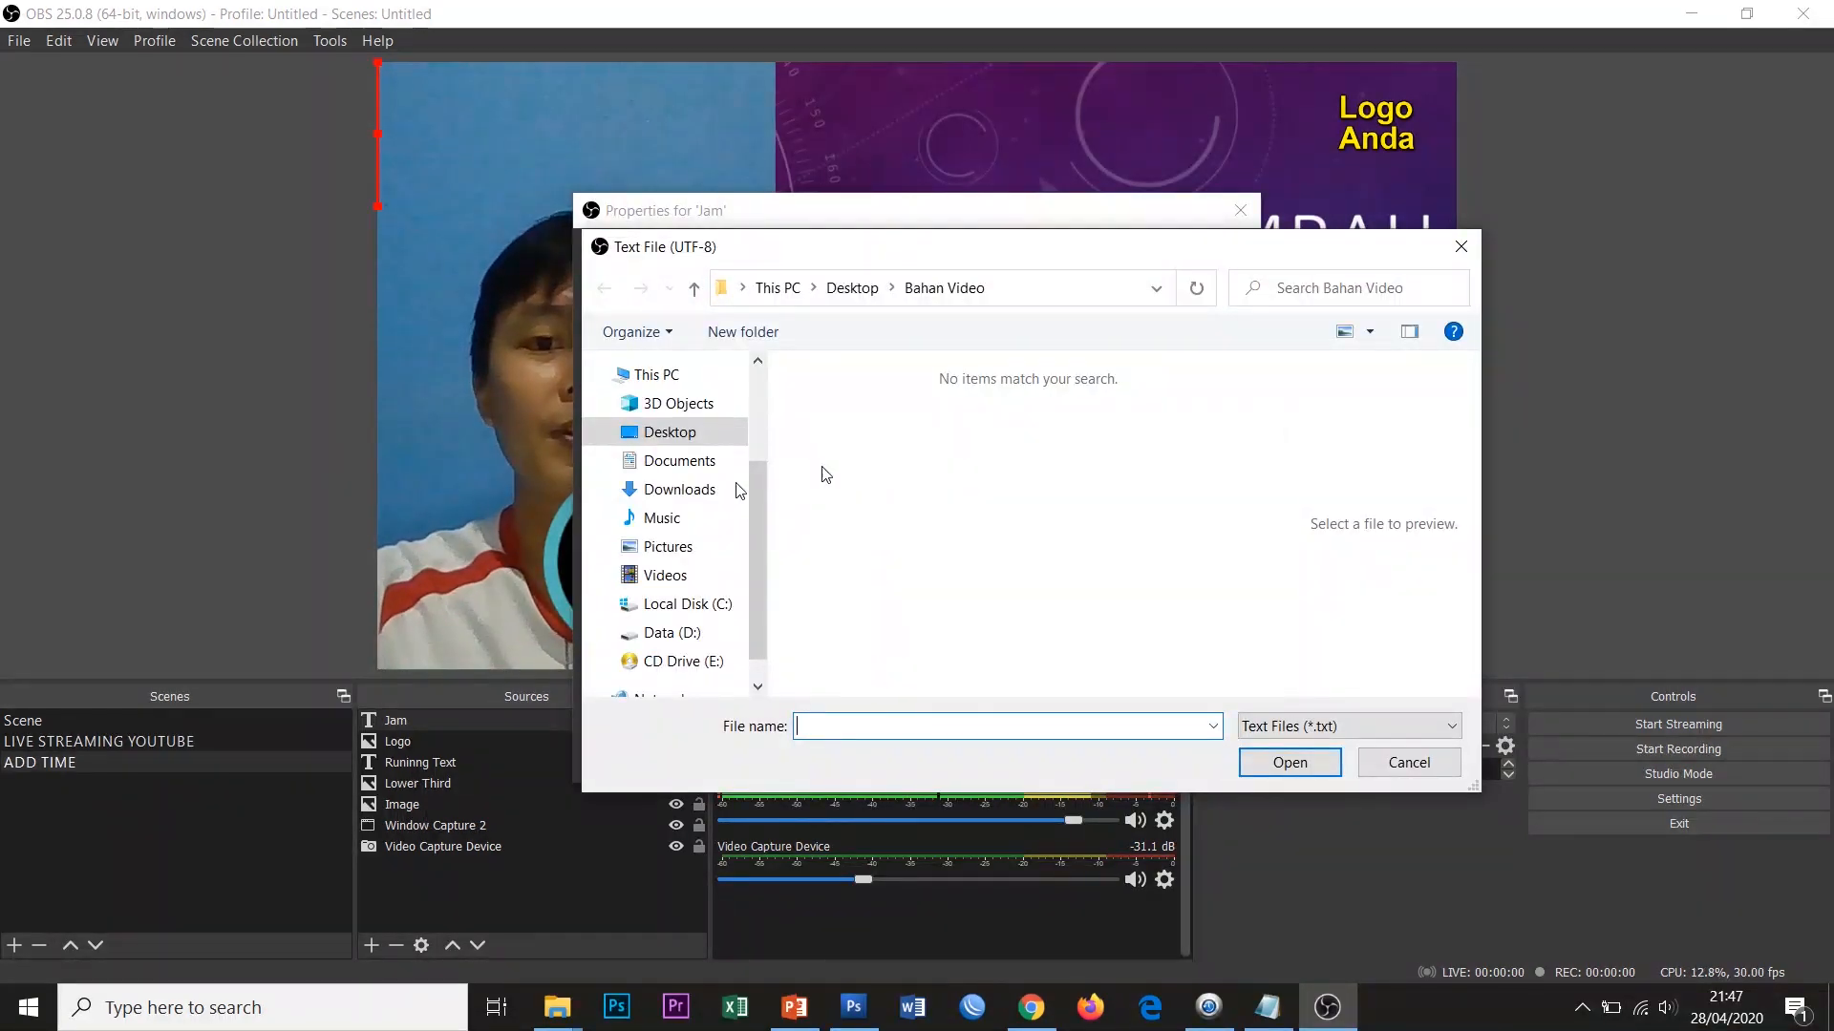
{"action": "left_click", "coordinate": [674, 605]}
{"action": "double_click", "coordinate": [848, 558]}
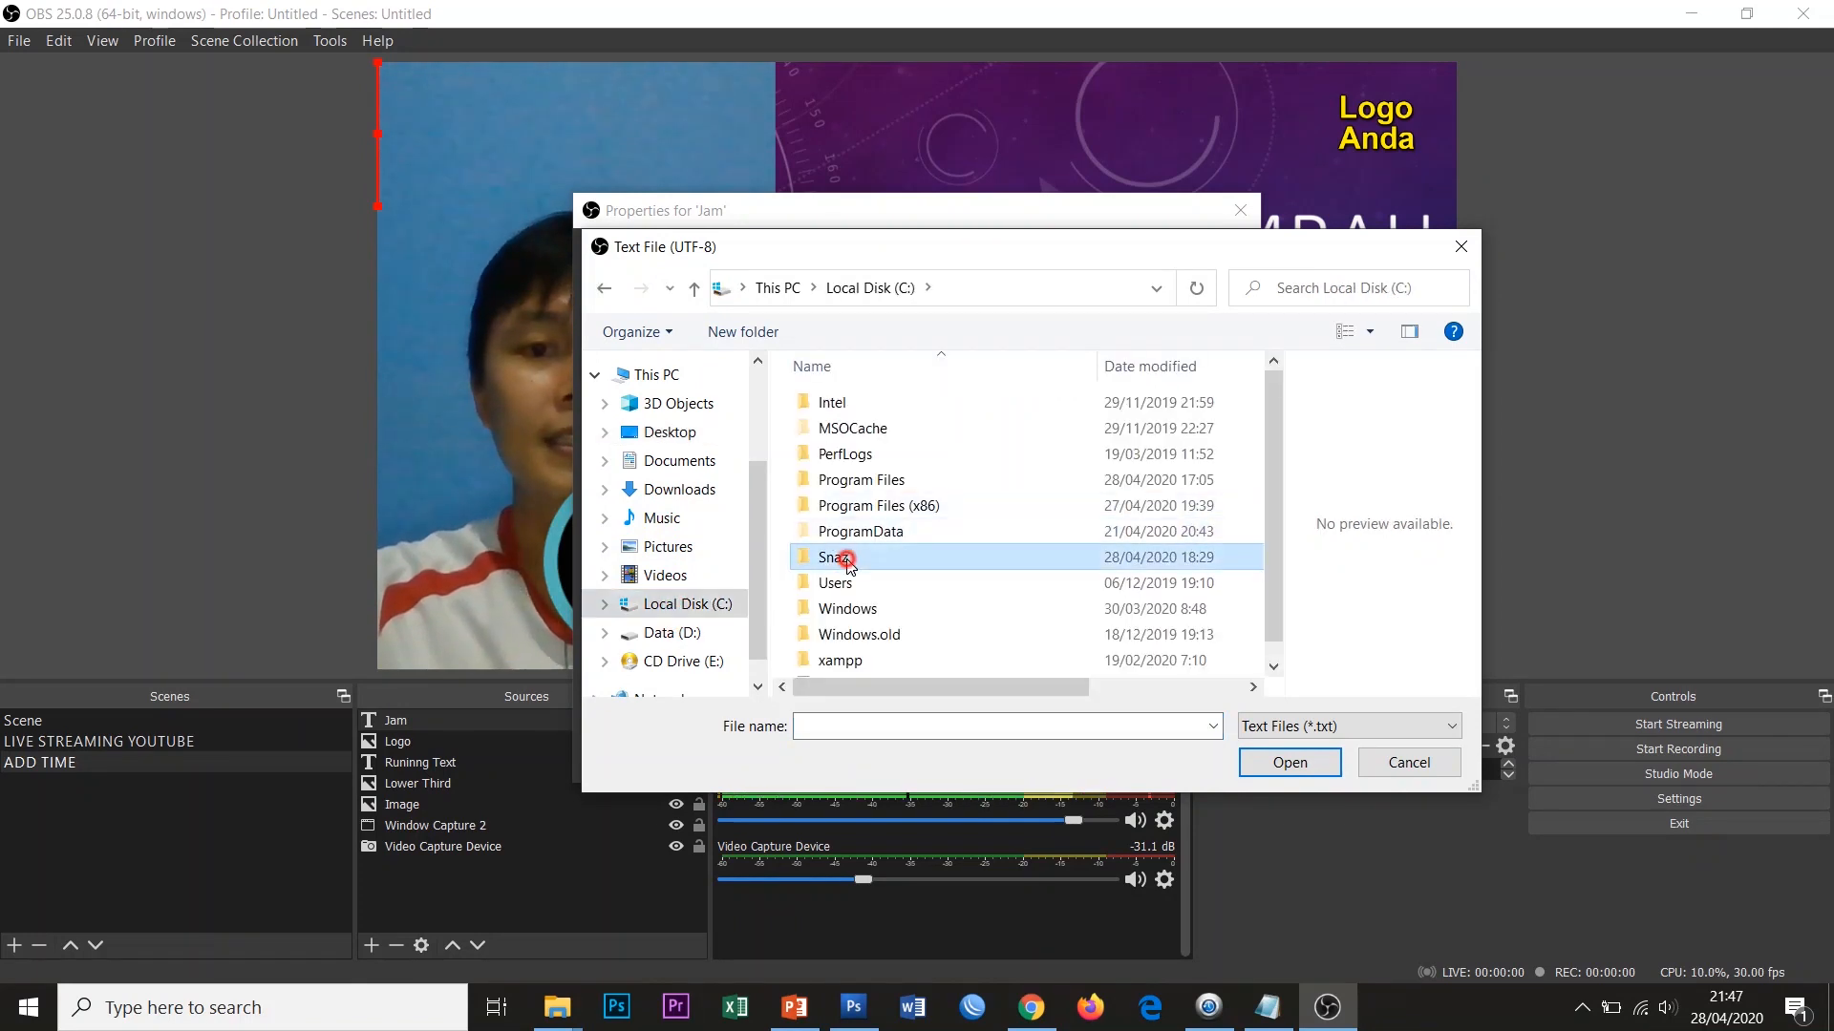
{"action": "double_click", "coordinate": [845, 480]}
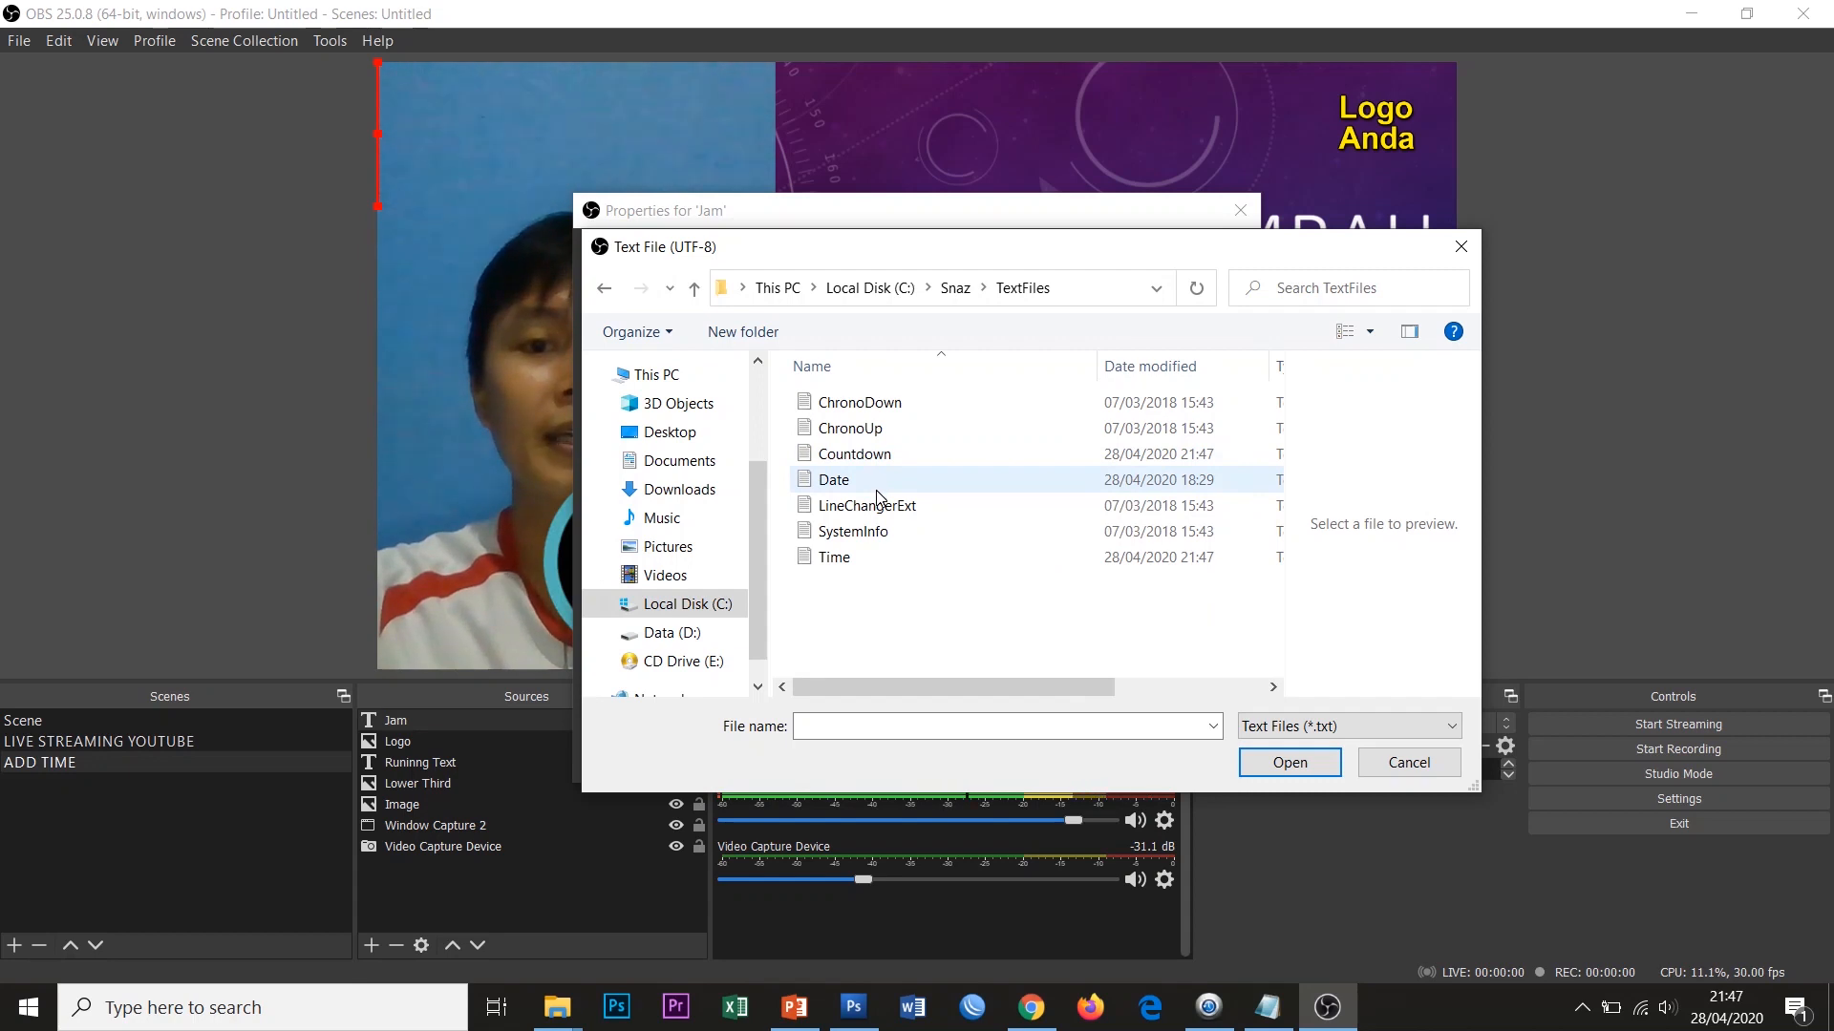
{"action": "left_click", "coordinate": [860, 558]}
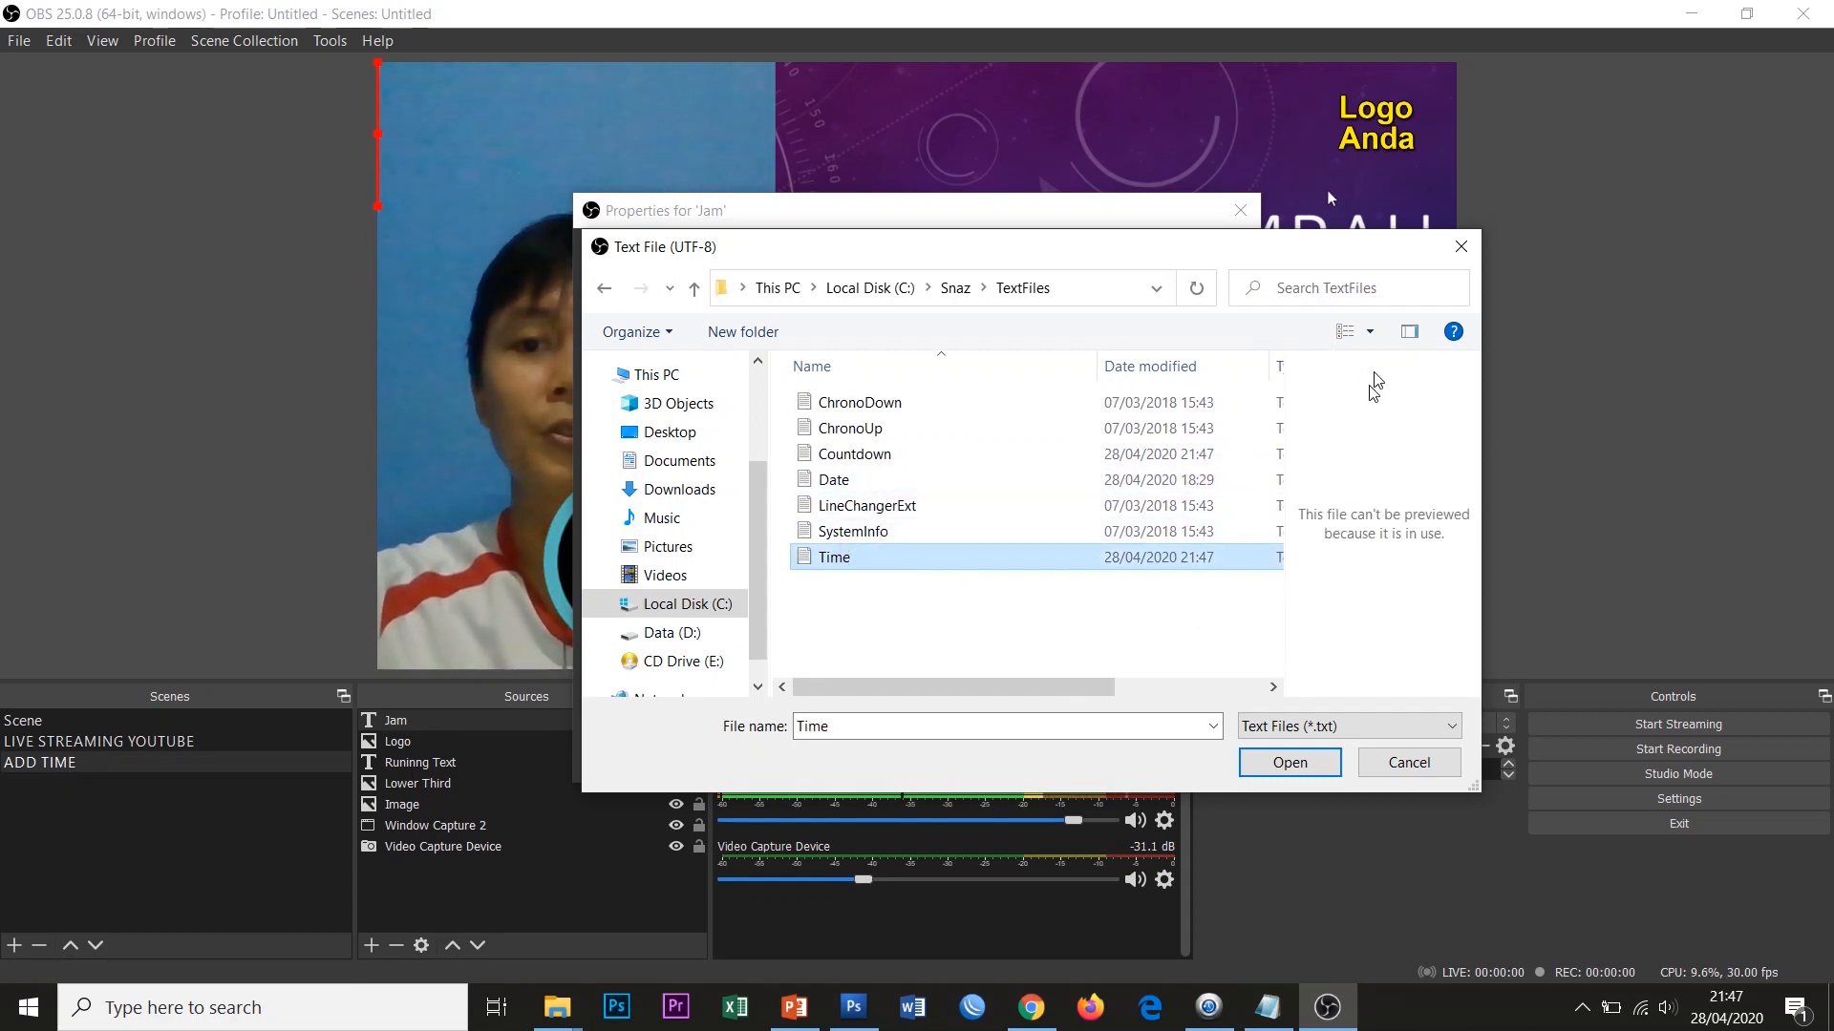
{"action": "left_click", "coordinate": [1282, 762]}
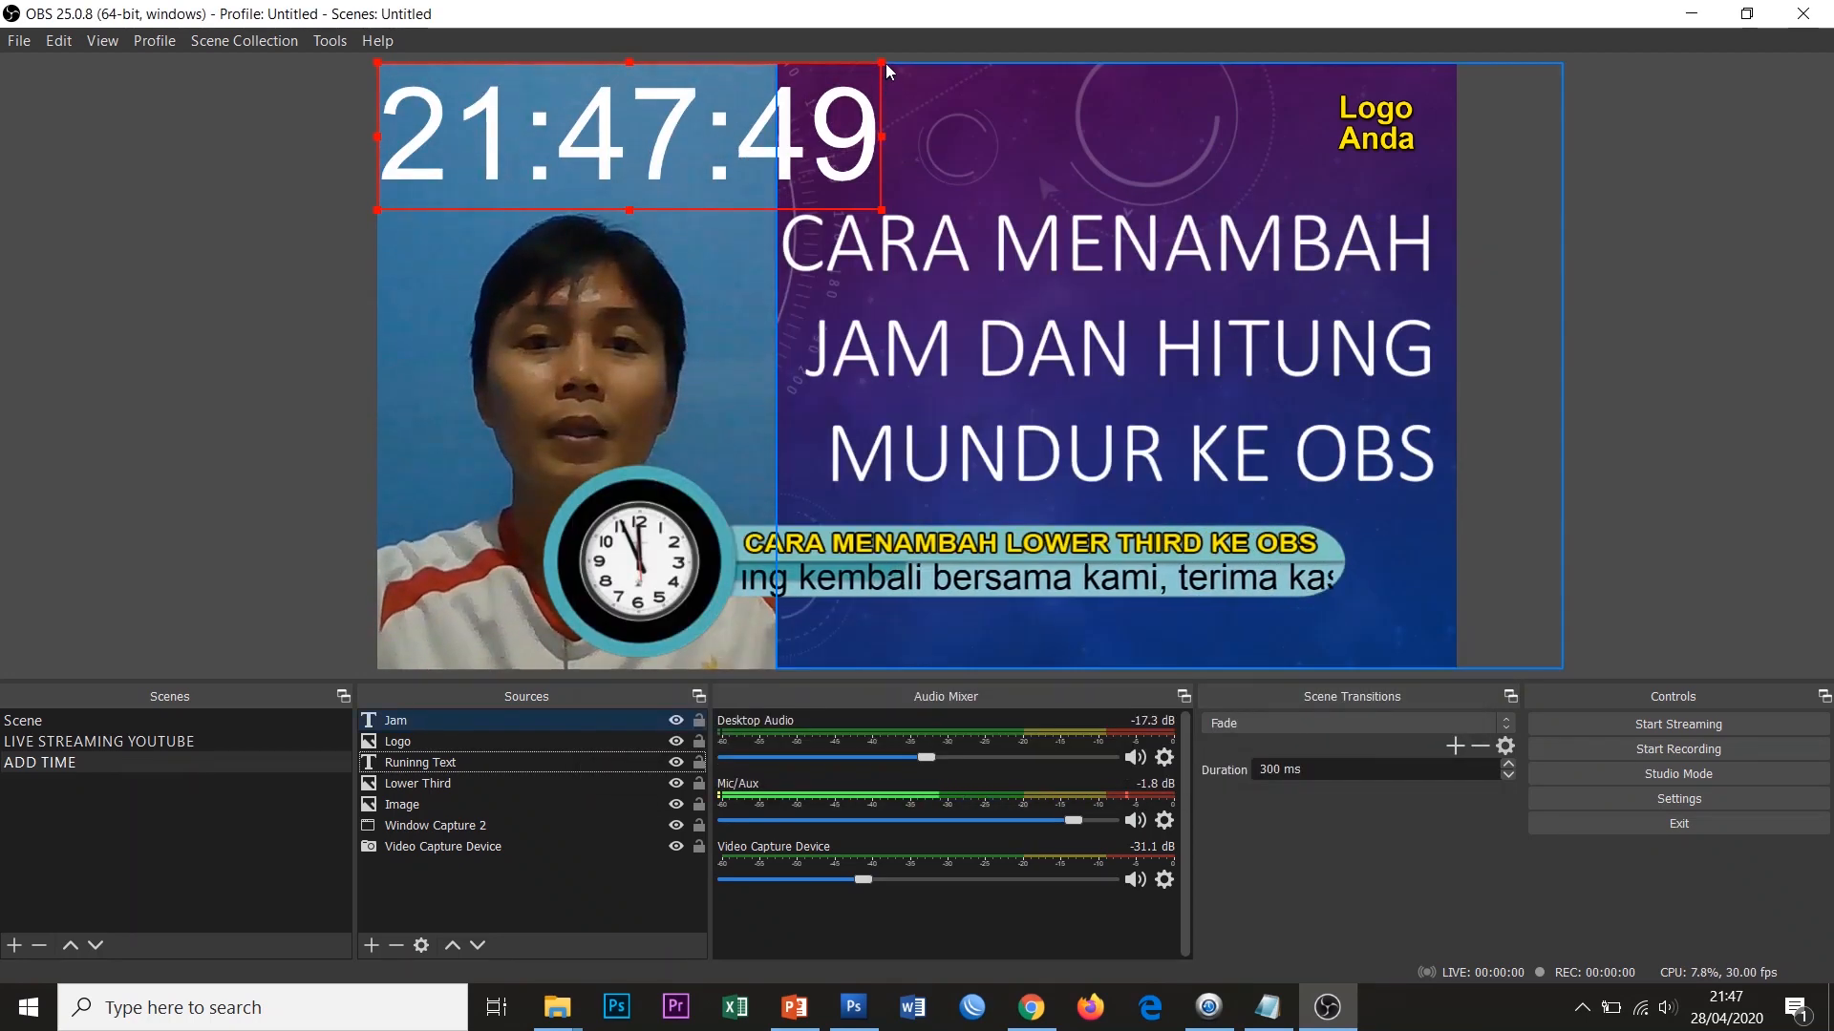
Shrink the clock text, place it in the lower-right corner of the scene below the lower third and deselect it.
{"action": "left_click_drag", "start_coordinate": [881, 207], "coordinate": [1396, 640]}
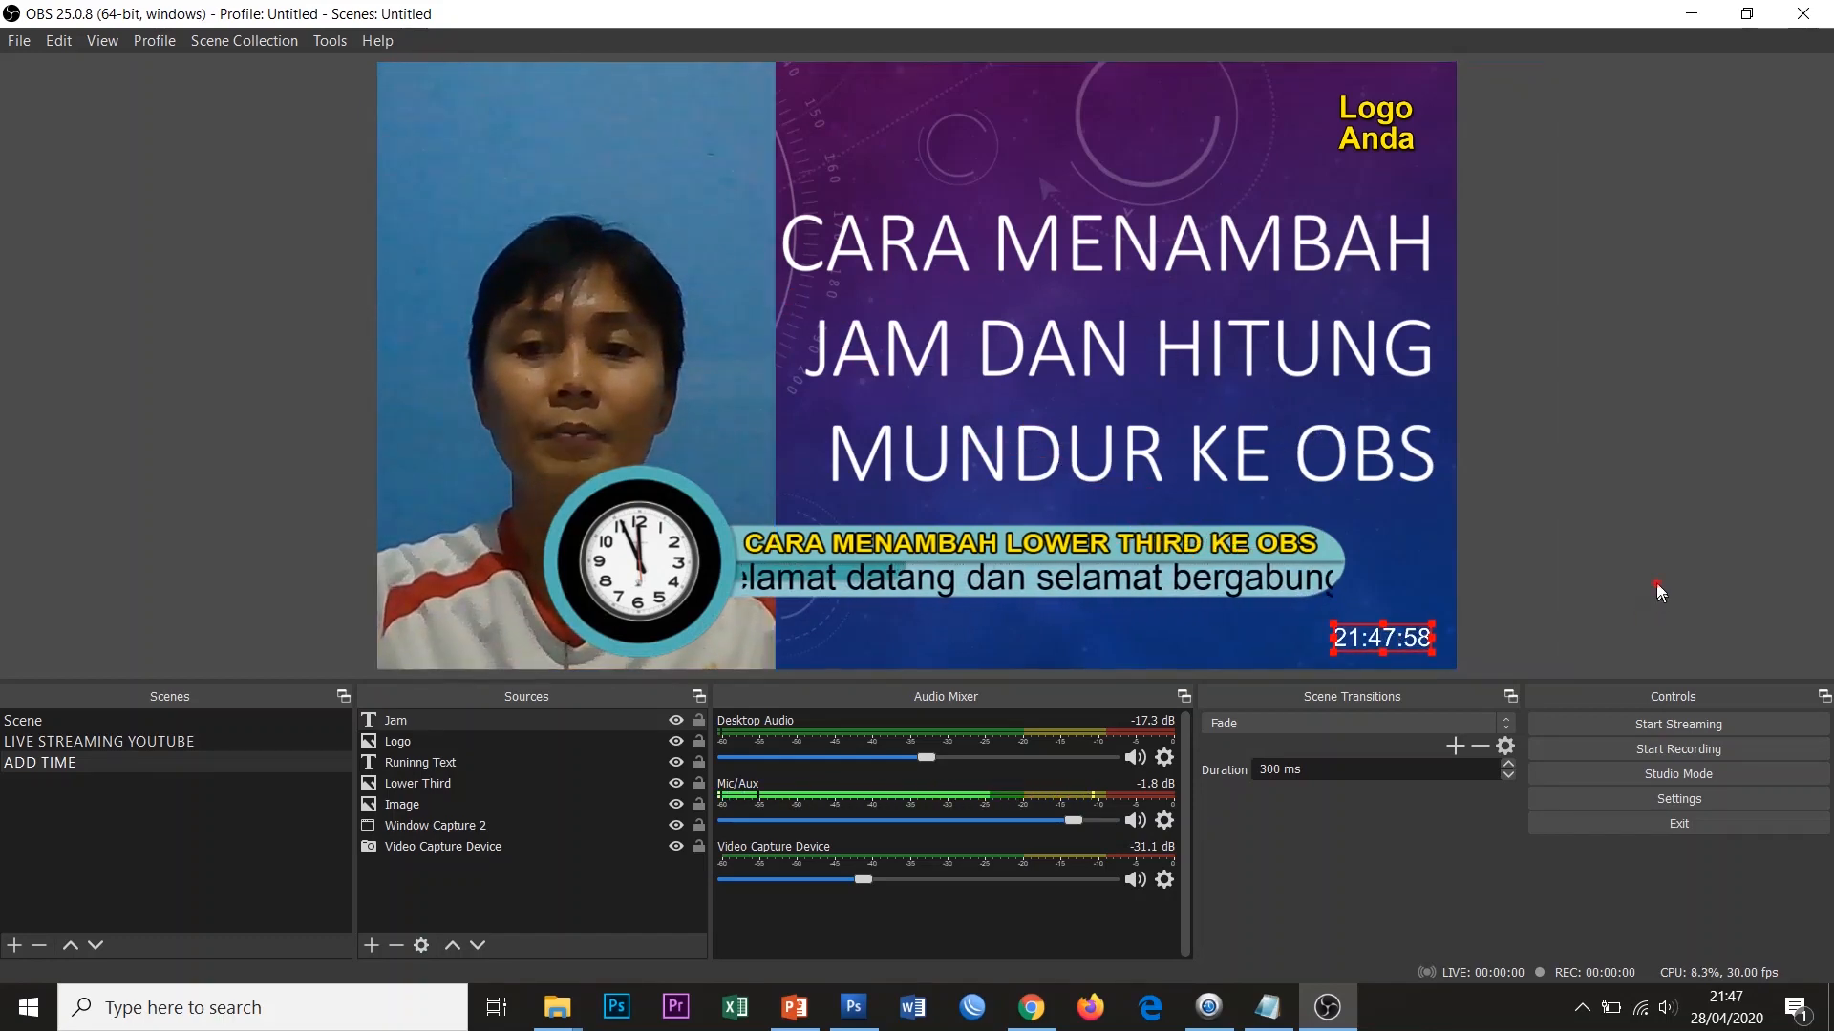
{"action": "left_click", "coordinate": [1605, 597]}
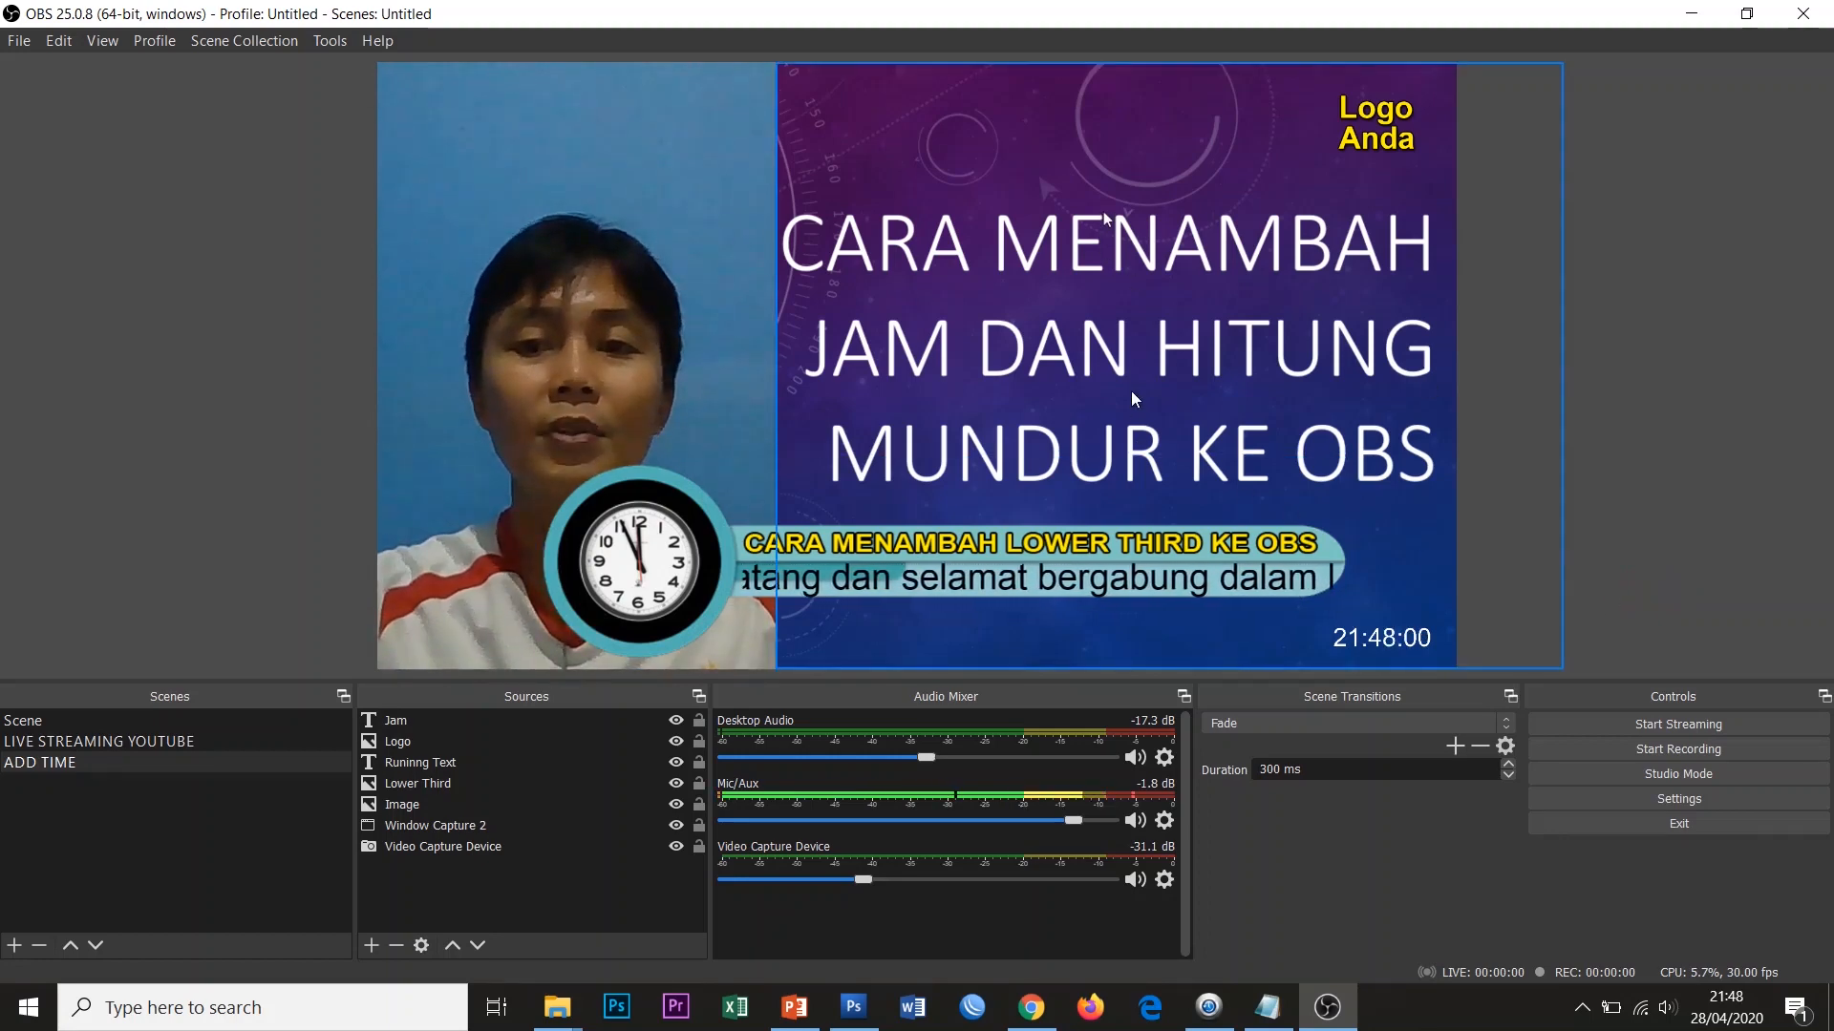
Add another new Text (GDI+) source named Hitung Mundur to the scene.
{"action": "left_click", "coordinate": [371, 946]}
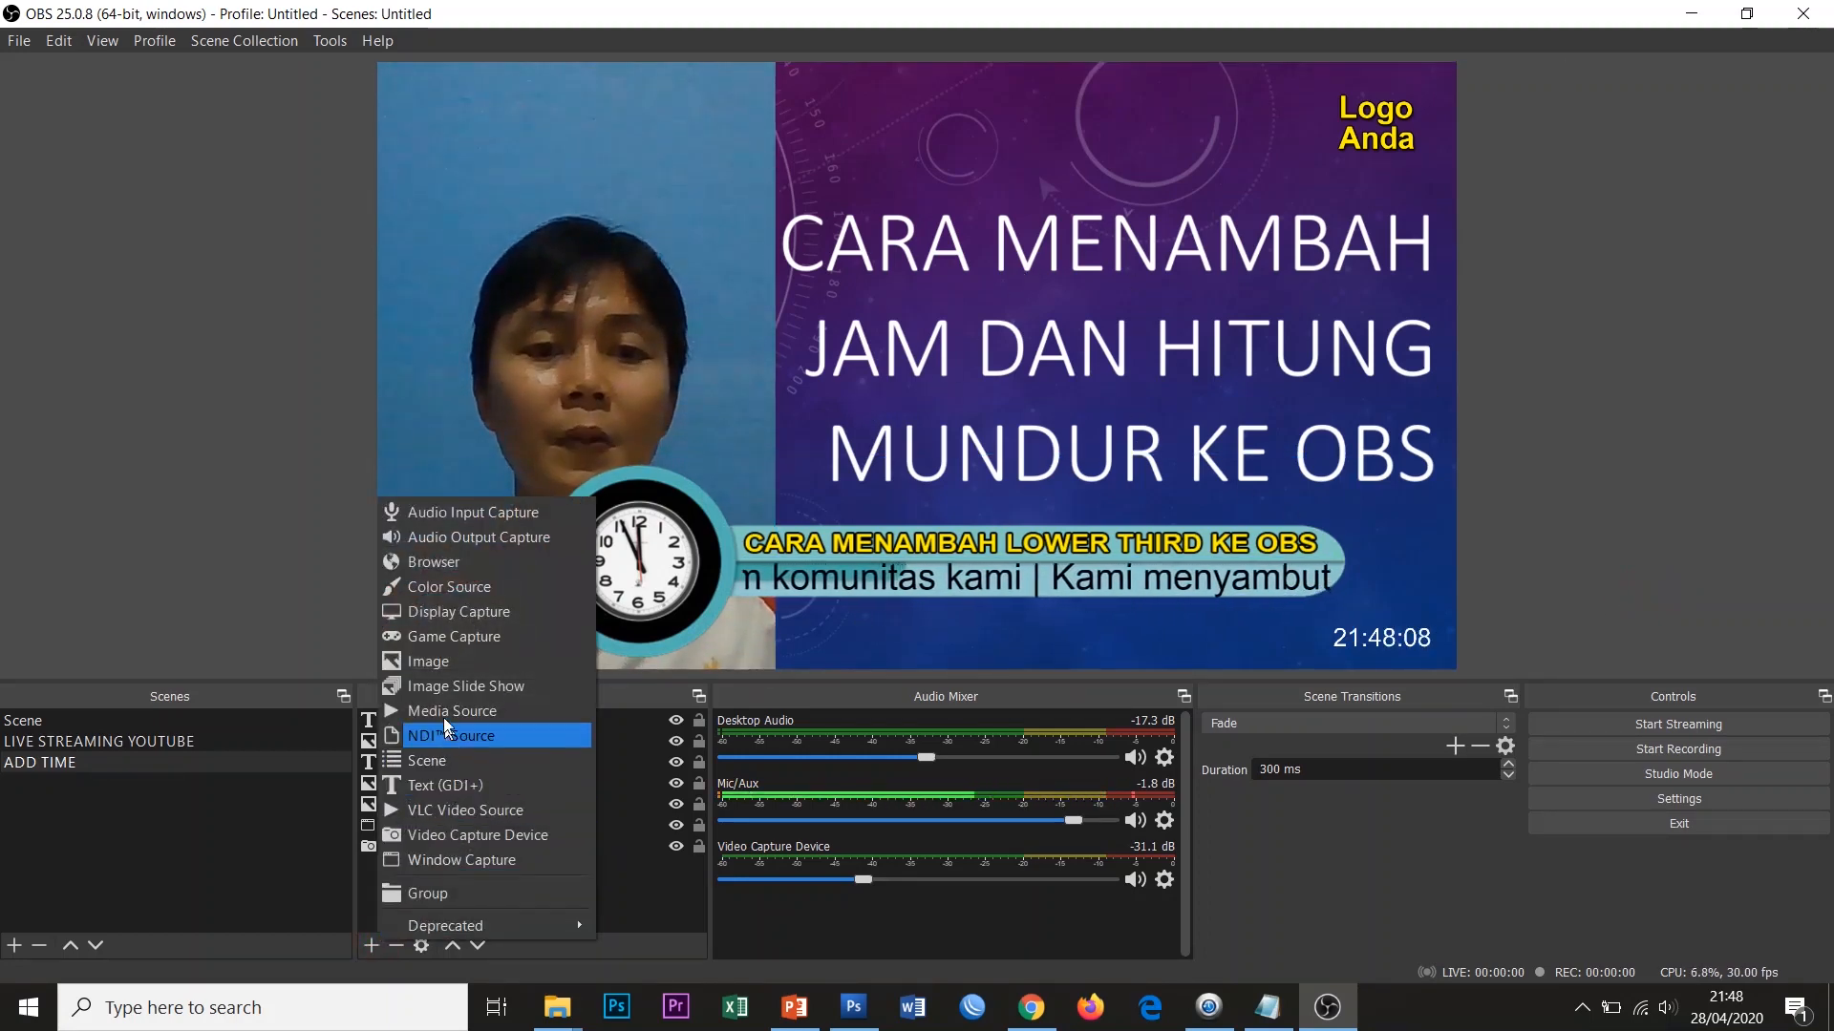
{"action": "left_click", "coordinate": [453, 786]}
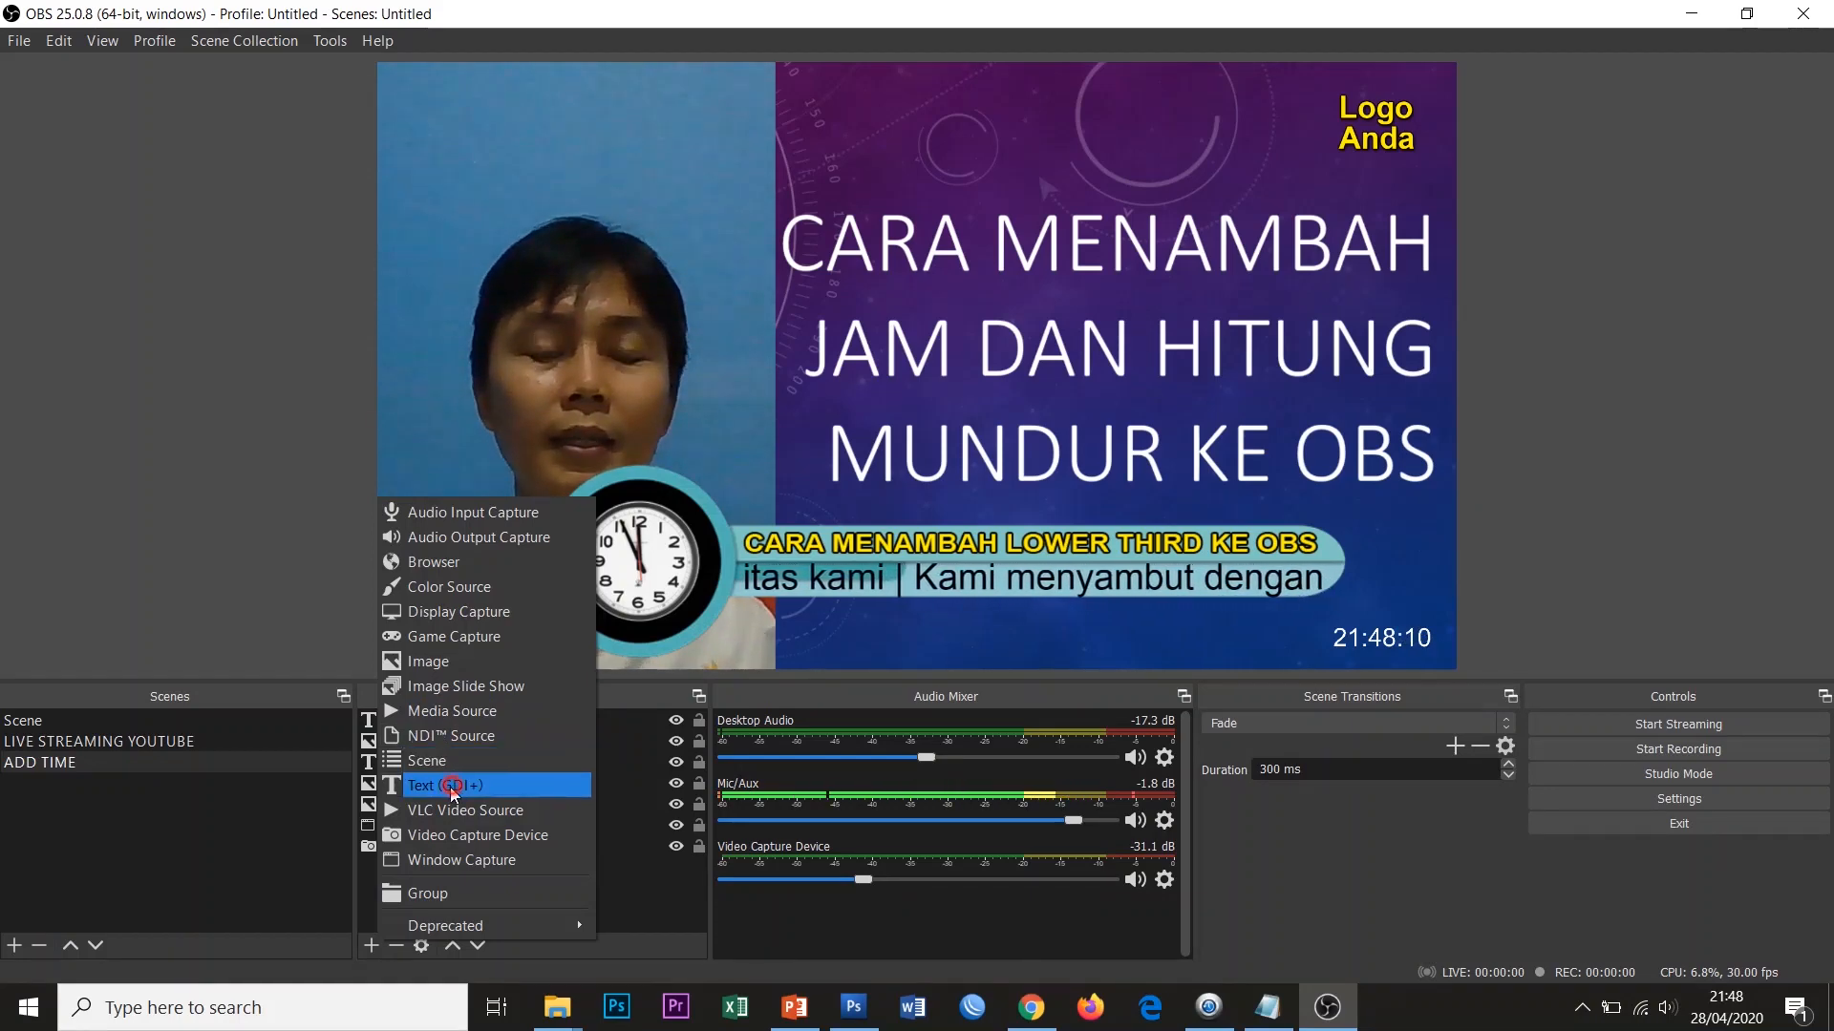
{"action": "type", "text": "Hitung Mundur"}
{"action": "left_click", "coordinate": [963, 632]}
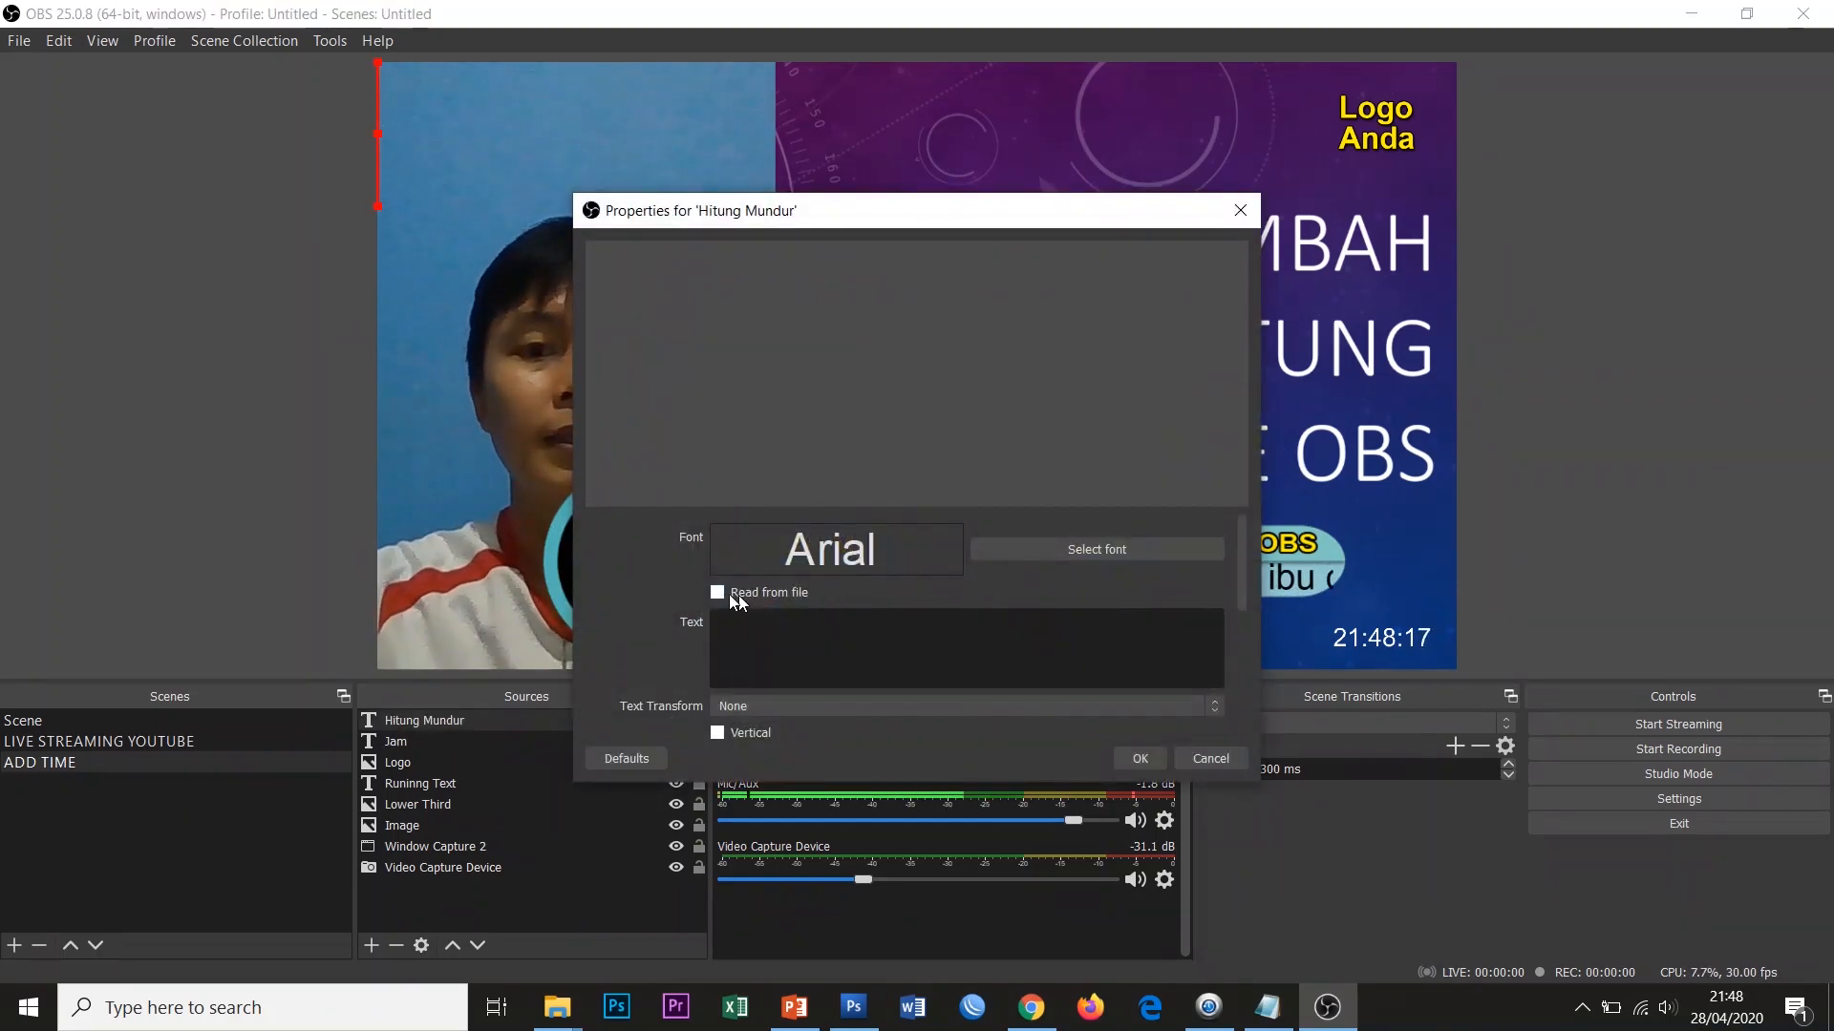
Make the Hitung Mundur source read its text from C:/Snaz/TextFiles/Countdown.txt and accept its properties.
{"action": "left_click", "coordinate": [717, 593]}
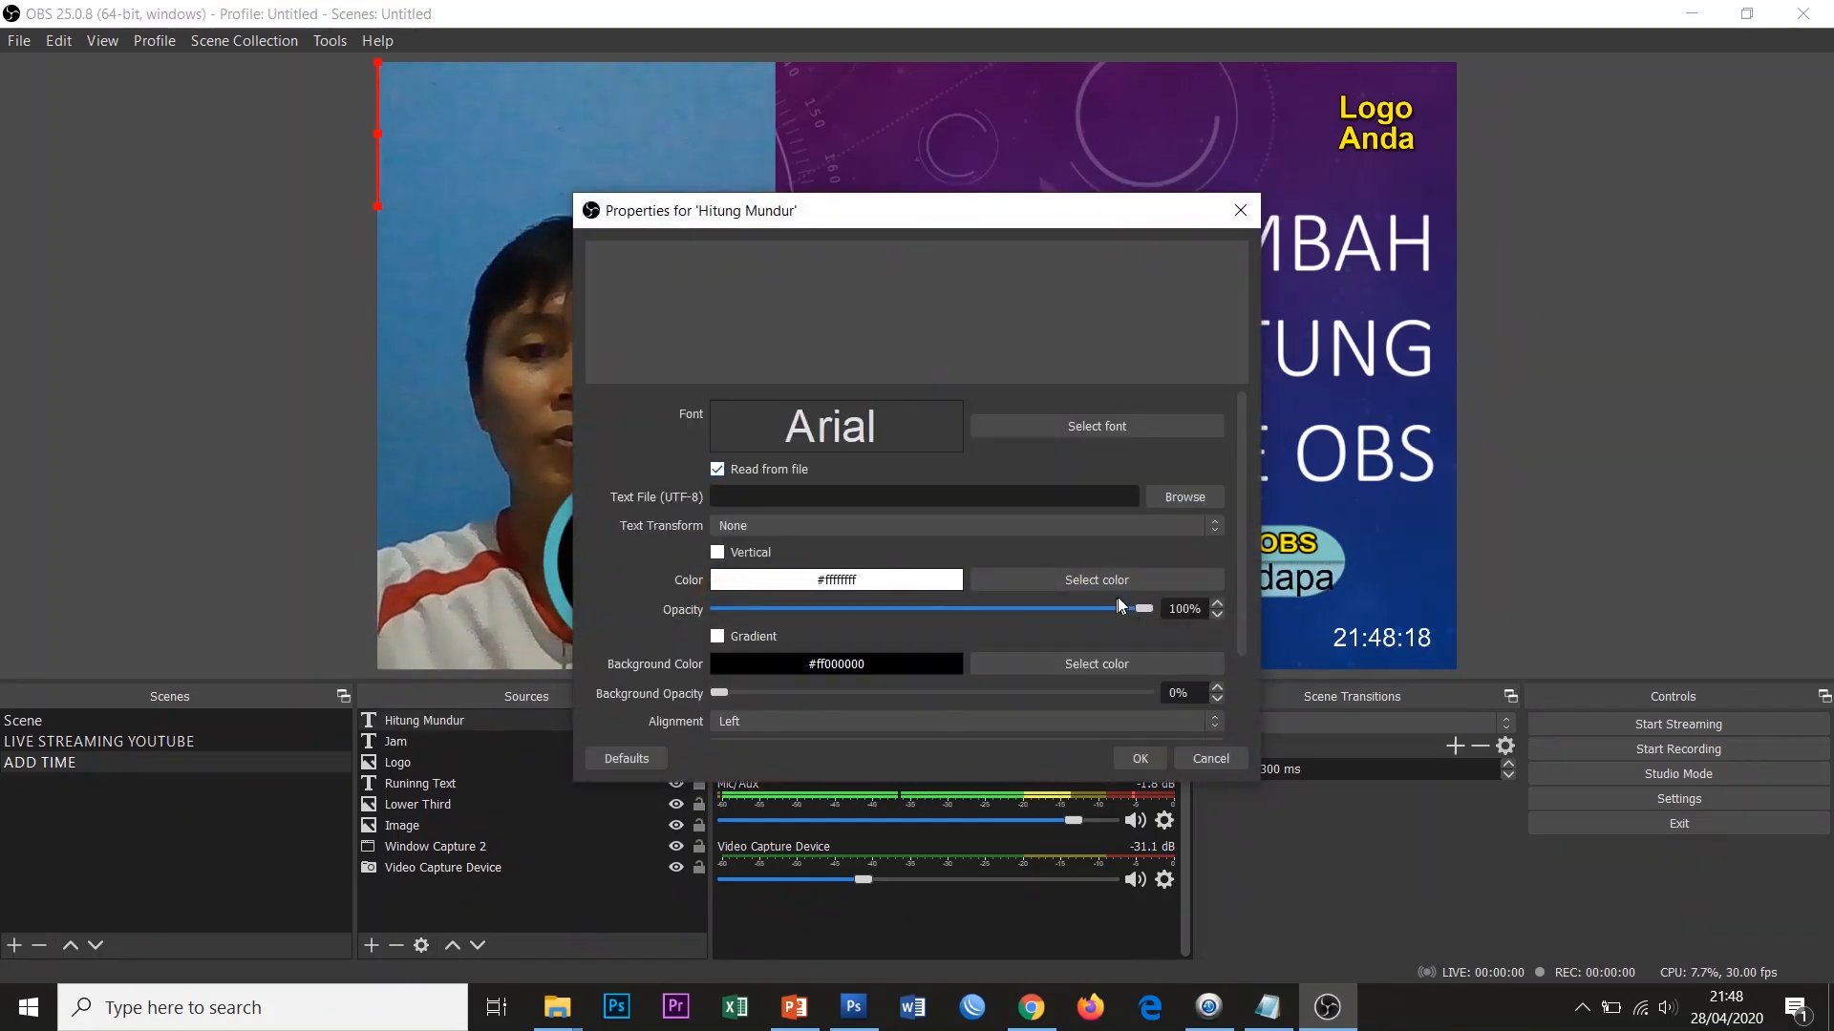
{"action": "left_click", "coordinate": [1170, 497]}
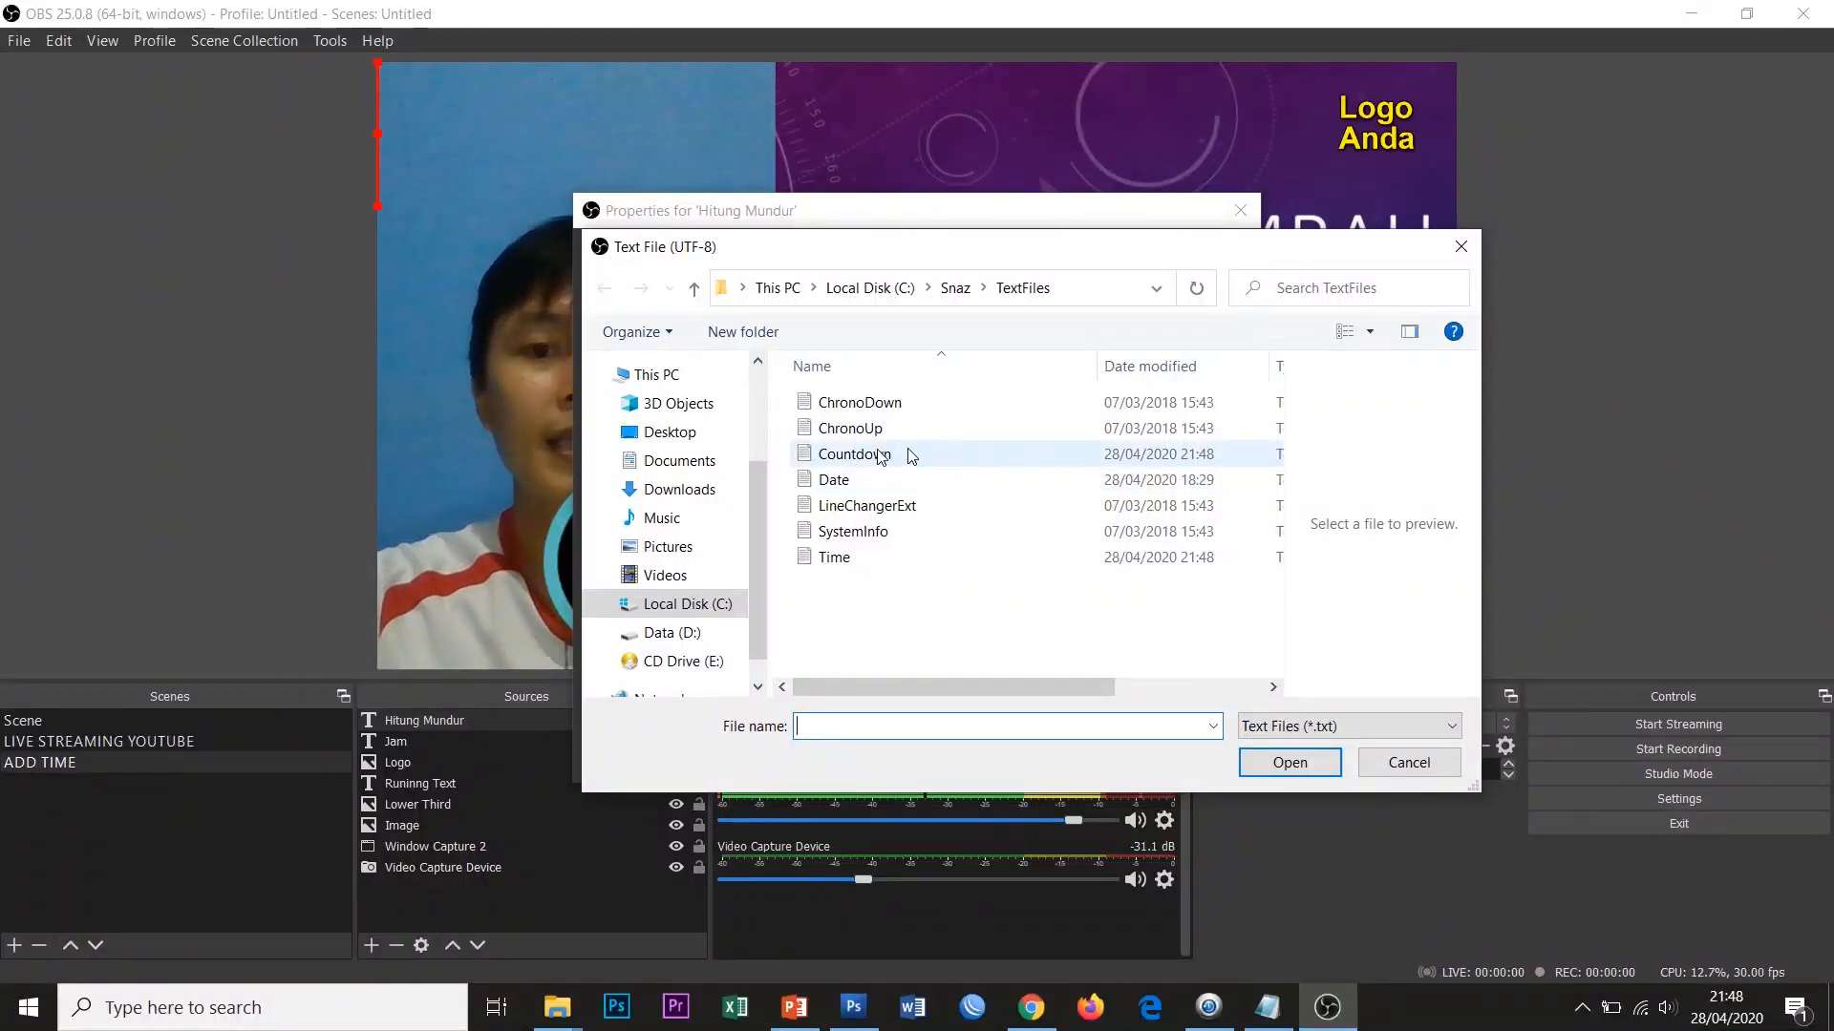
{"action": "left_click", "coordinate": [880, 457]}
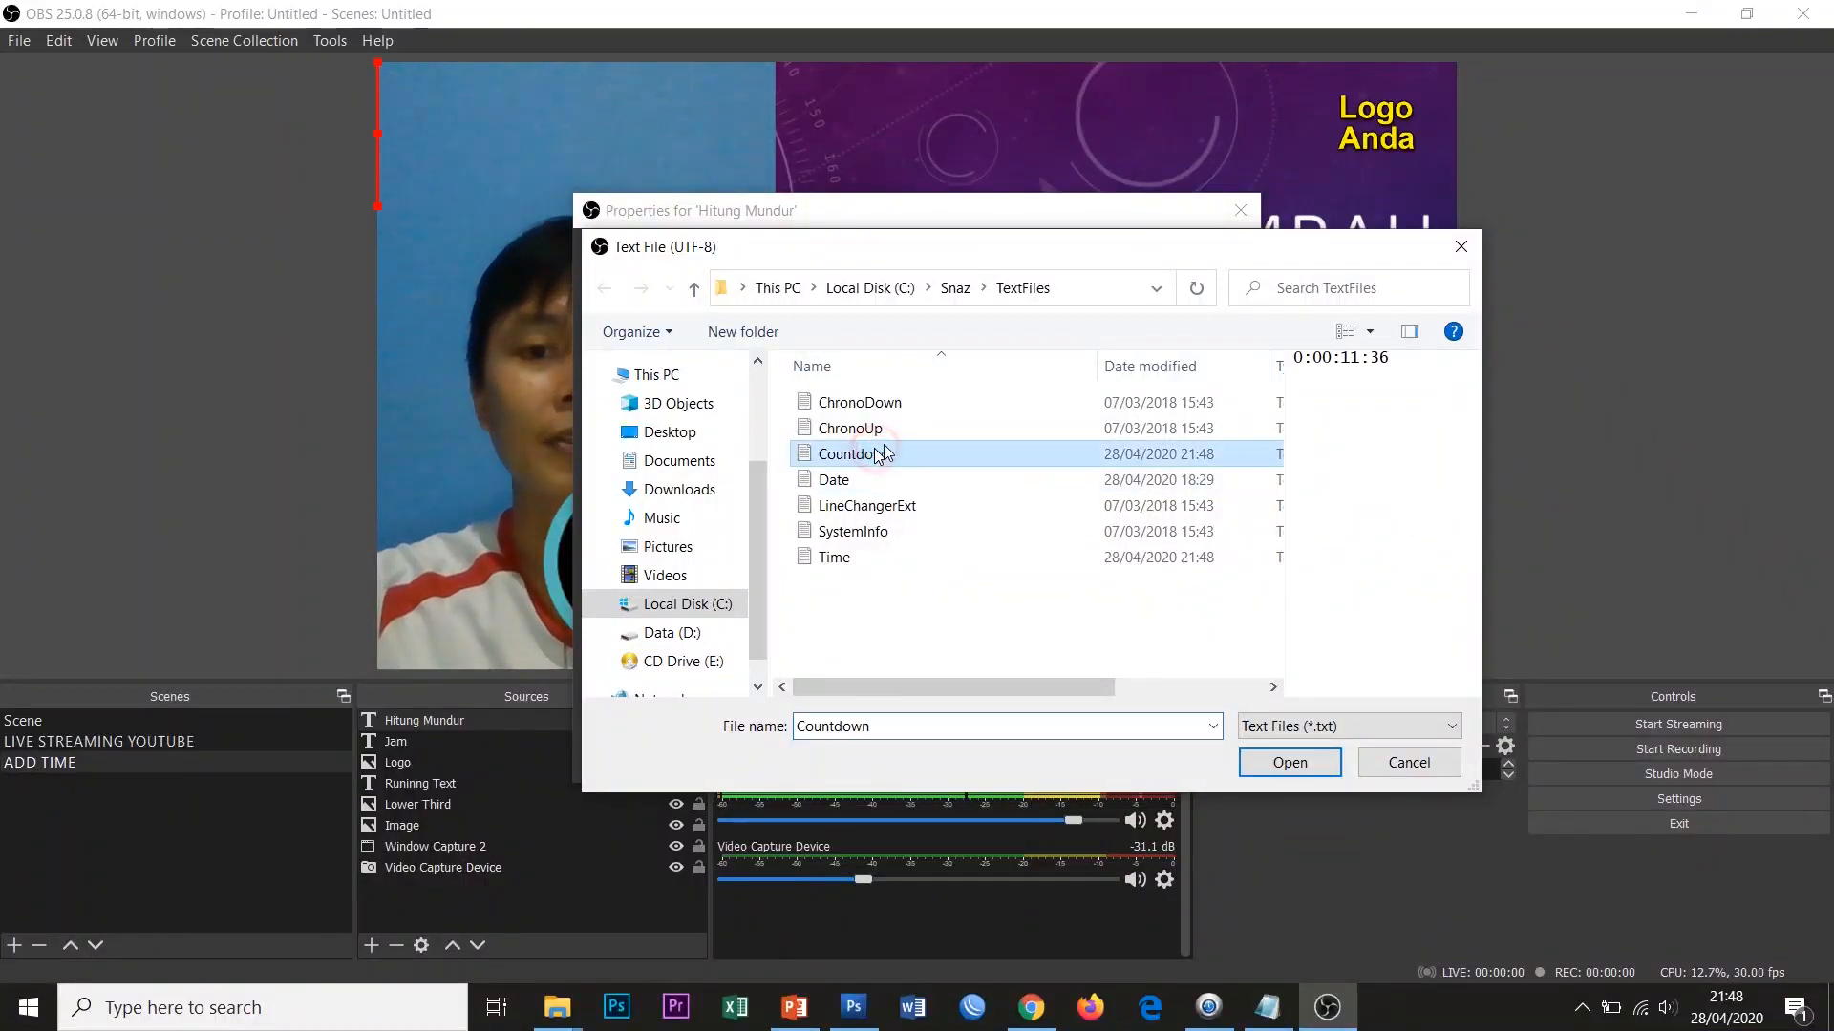
{"action": "left_click", "coordinate": [1280, 764]}
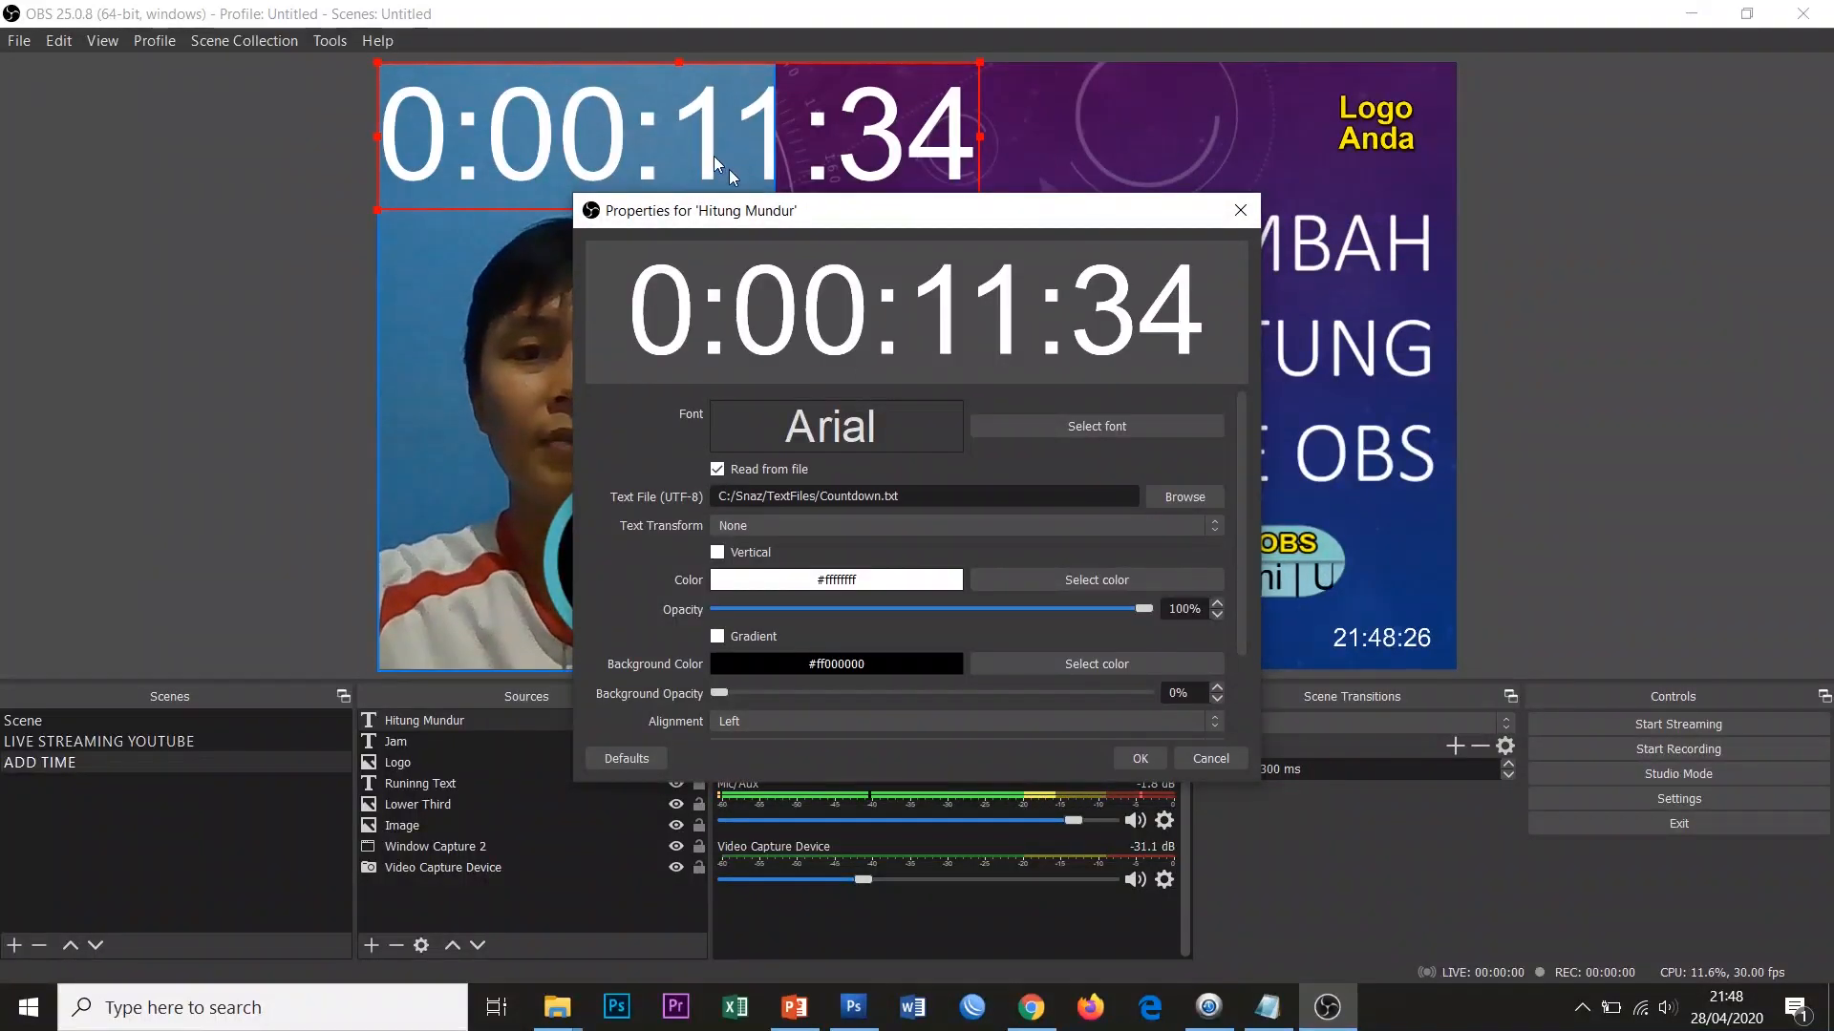
{"action": "left_click", "coordinate": [1139, 761]}
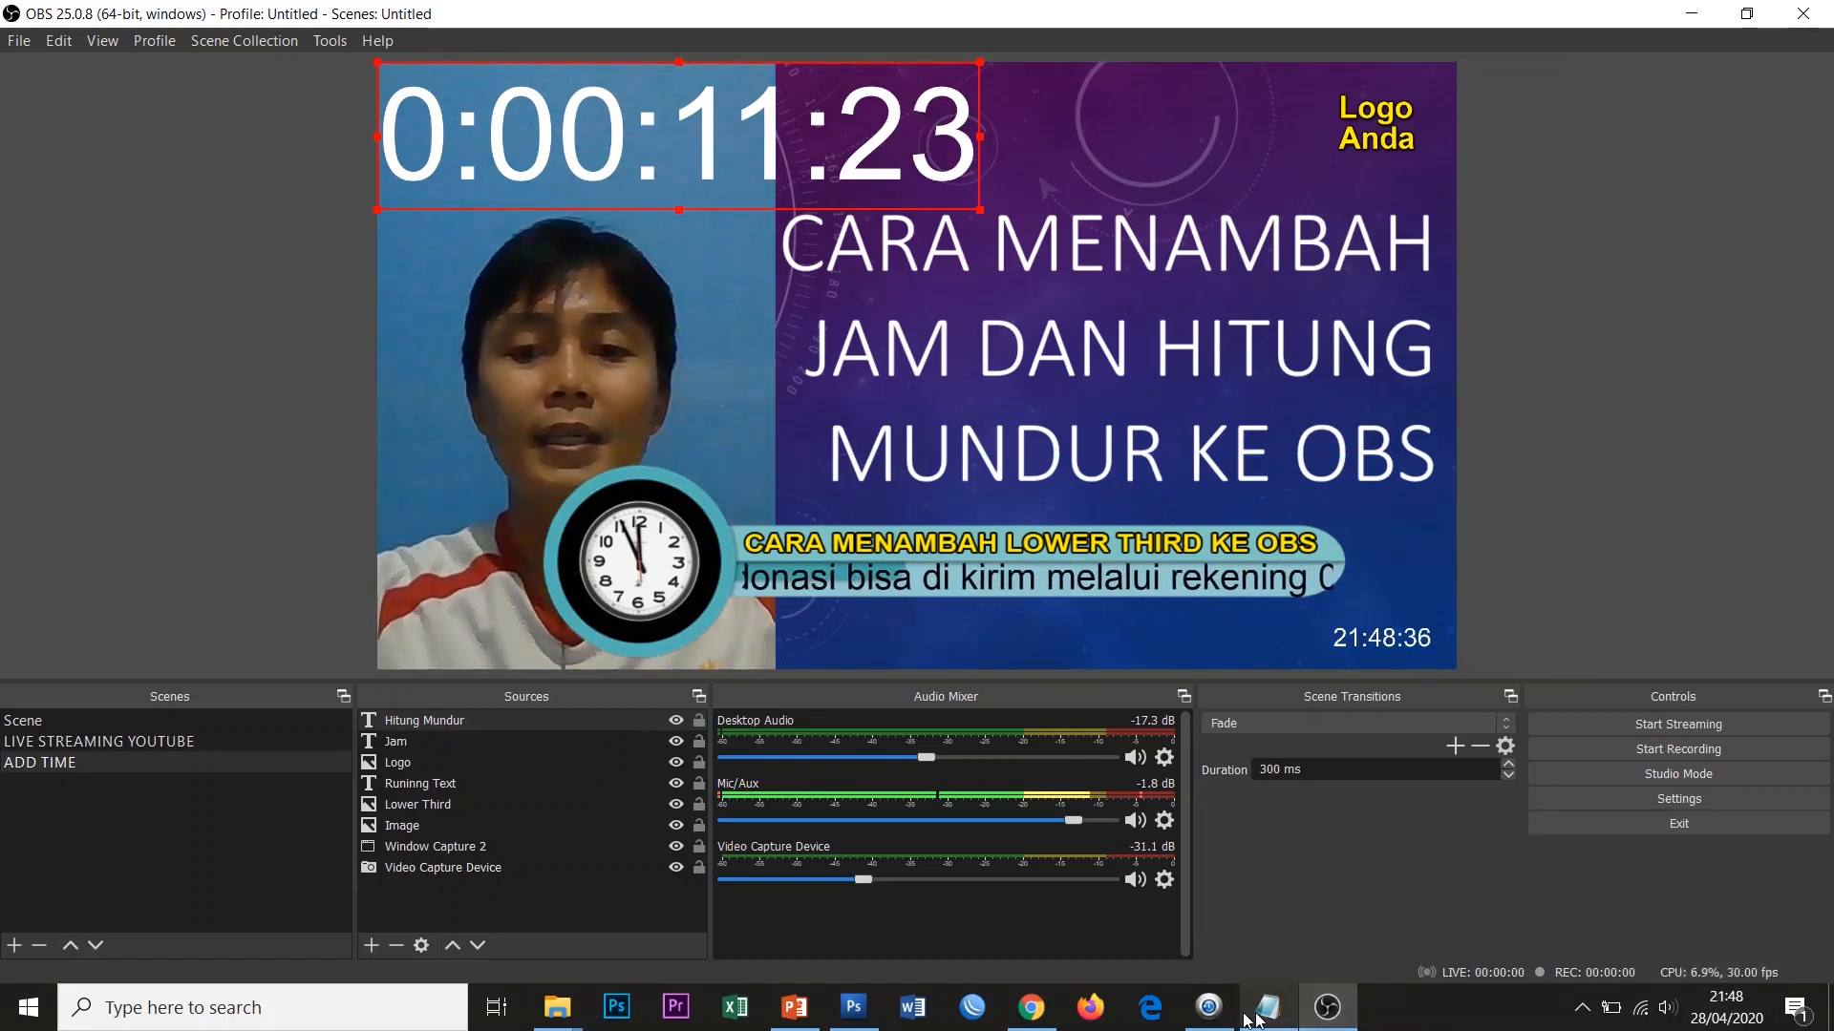
Glance at the countdown in Snaz, then shrink the countdown text in OBS, place it just left of the clock text and deselect it.
{"action": "left_click", "coordinate": [1209, 1008]}
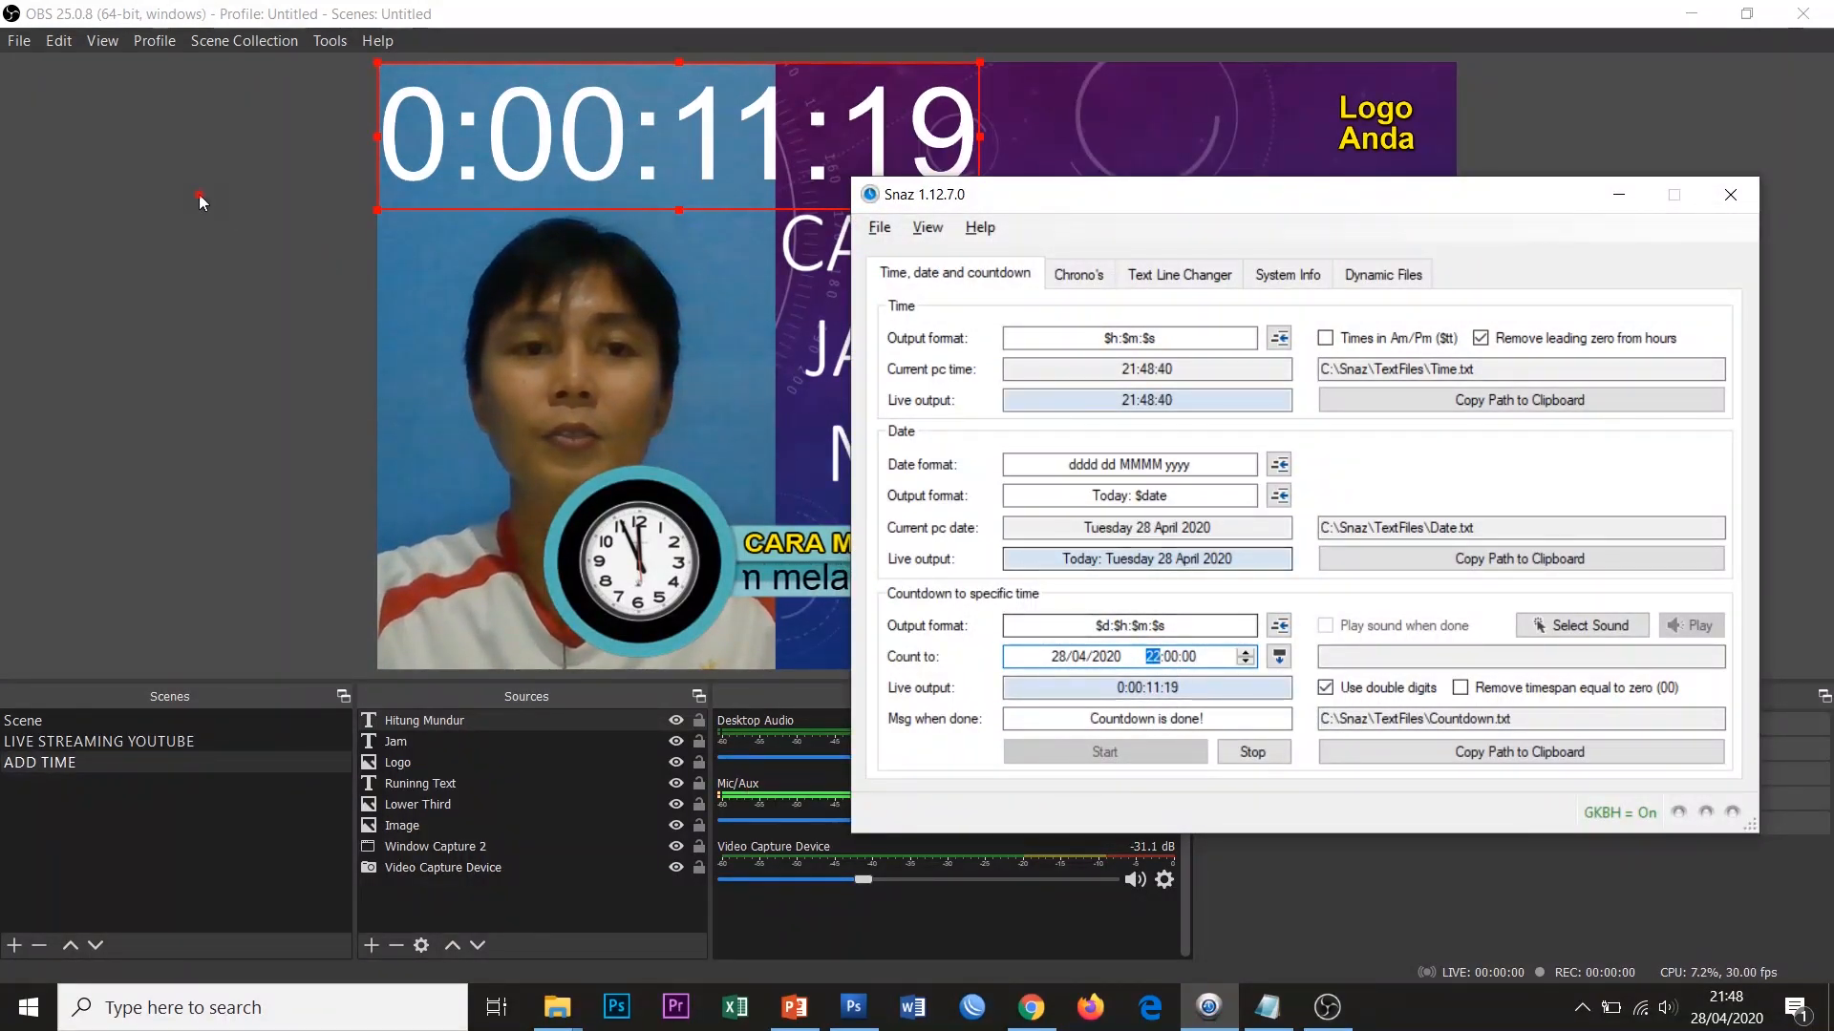
{"action": "left_click", "coordinate": [199, 202]}
{"action": "left_click", "coordinate": [742, 146]}
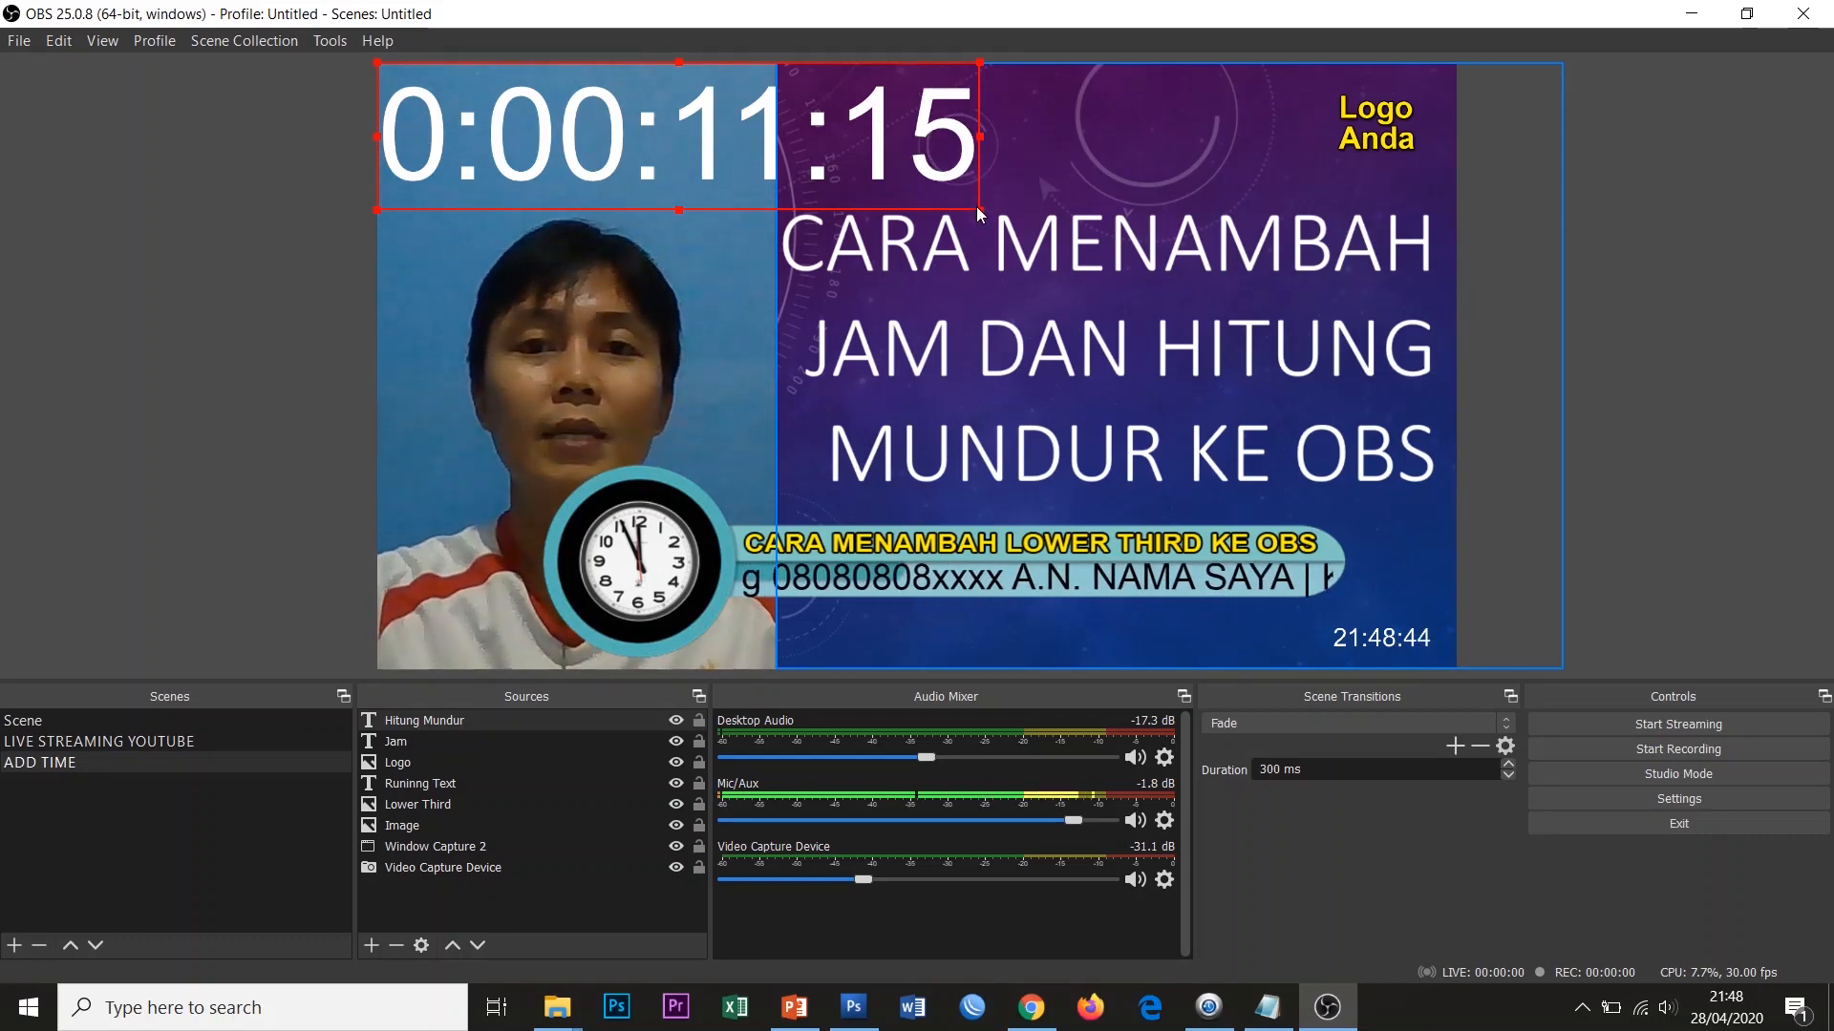
{"action": "left_click_drag", "start_coordinate": [977, 208], "coordinate": [1278, 653]}
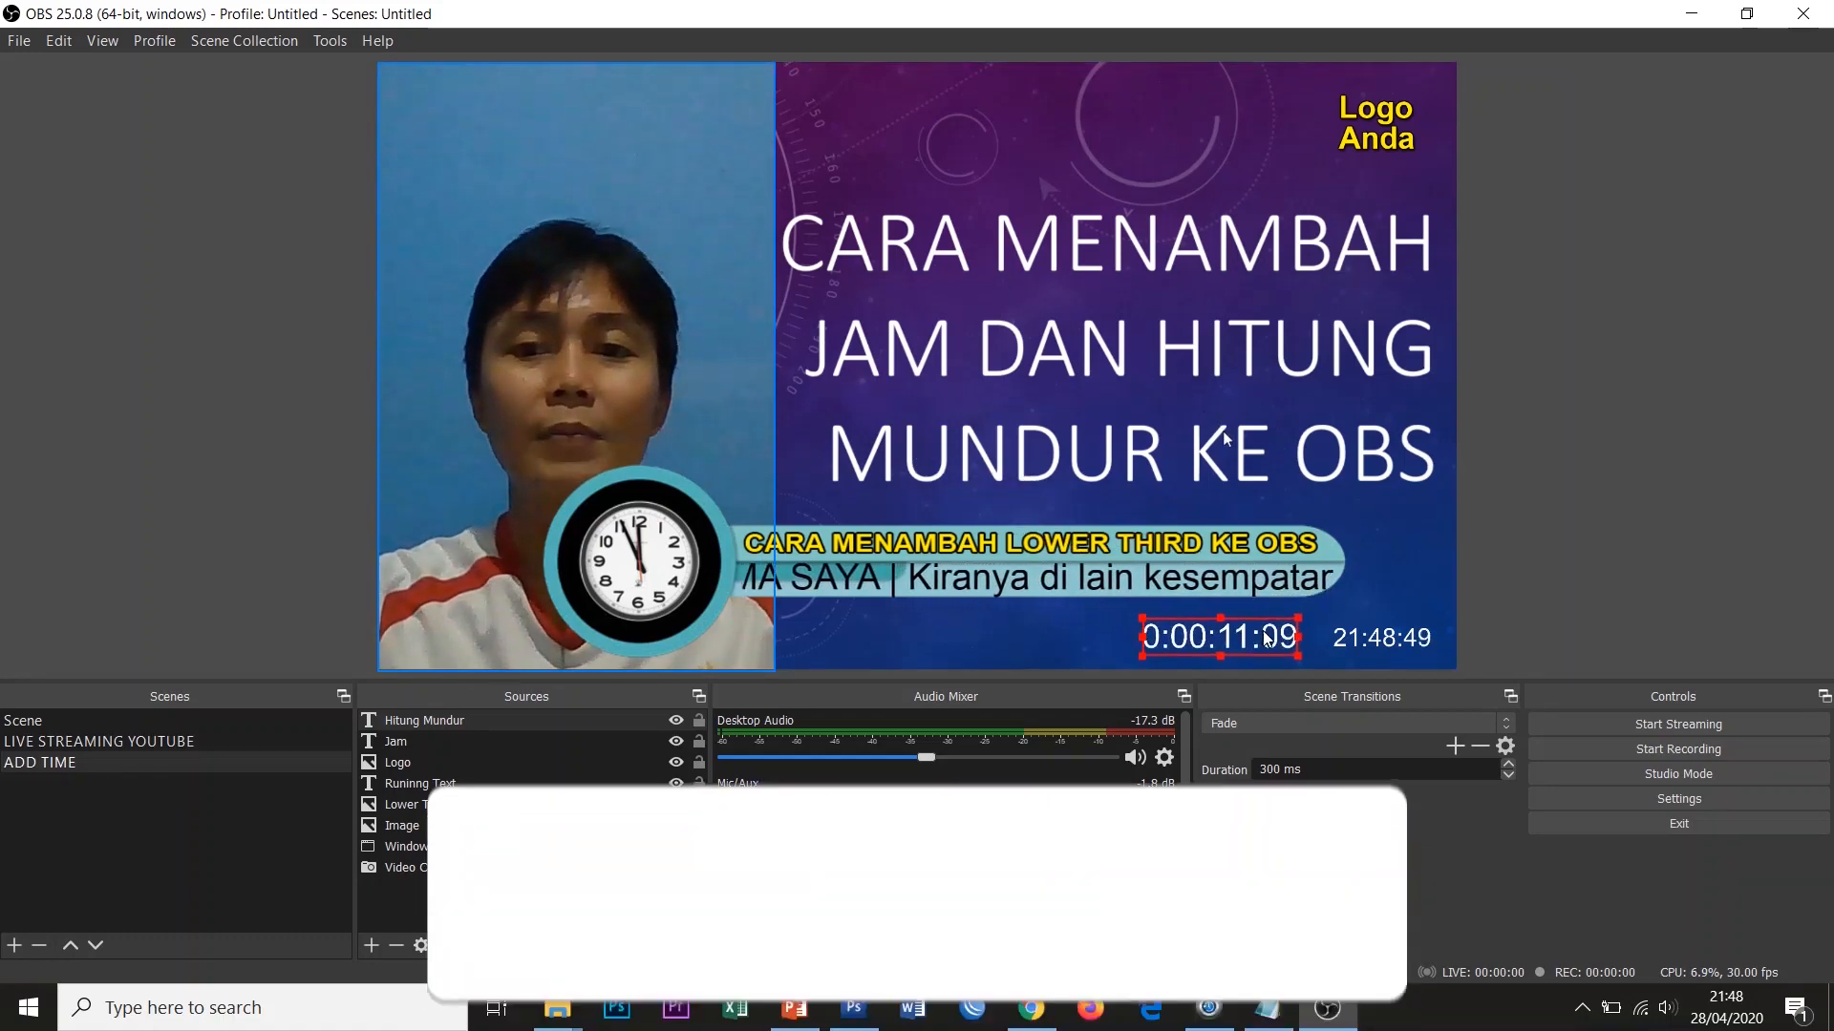
{"action": "left_click", "coordinate": [1645, 628]}
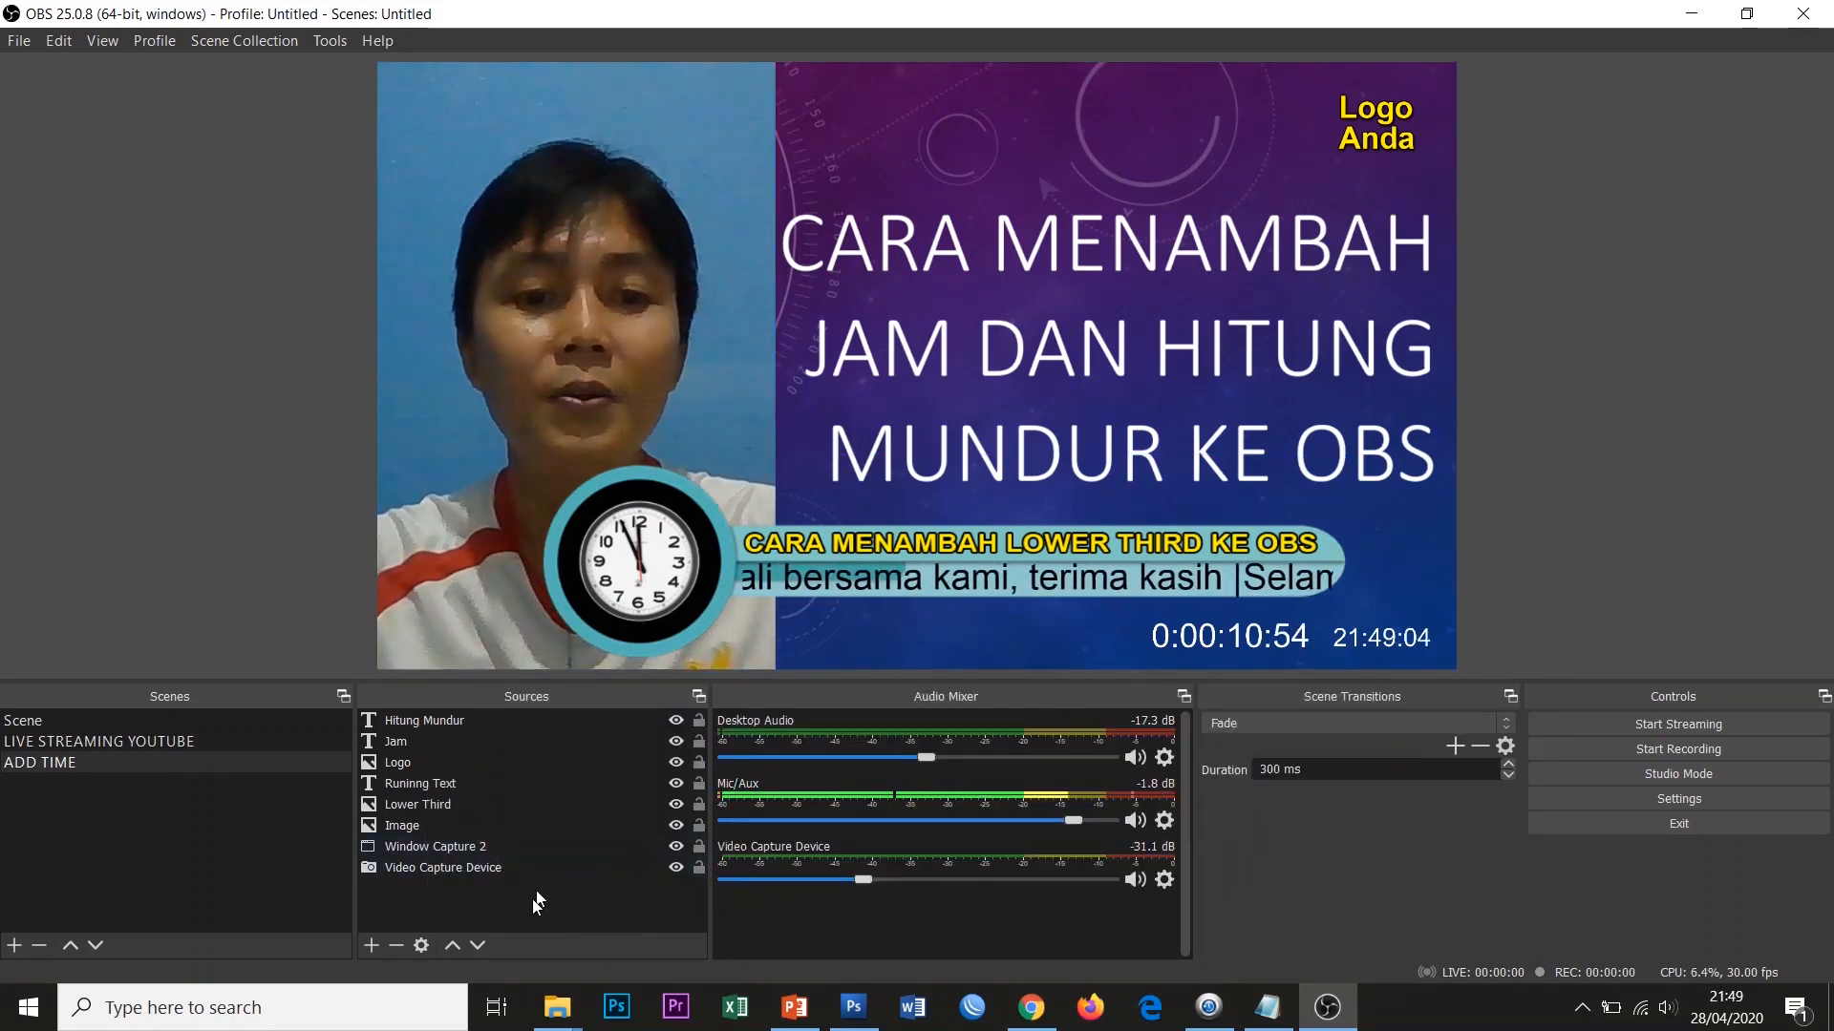
Add a new Text (GDI+) source named Tanggal to the scene.
{"action": "left_click", "coordinate": [371, 946]}
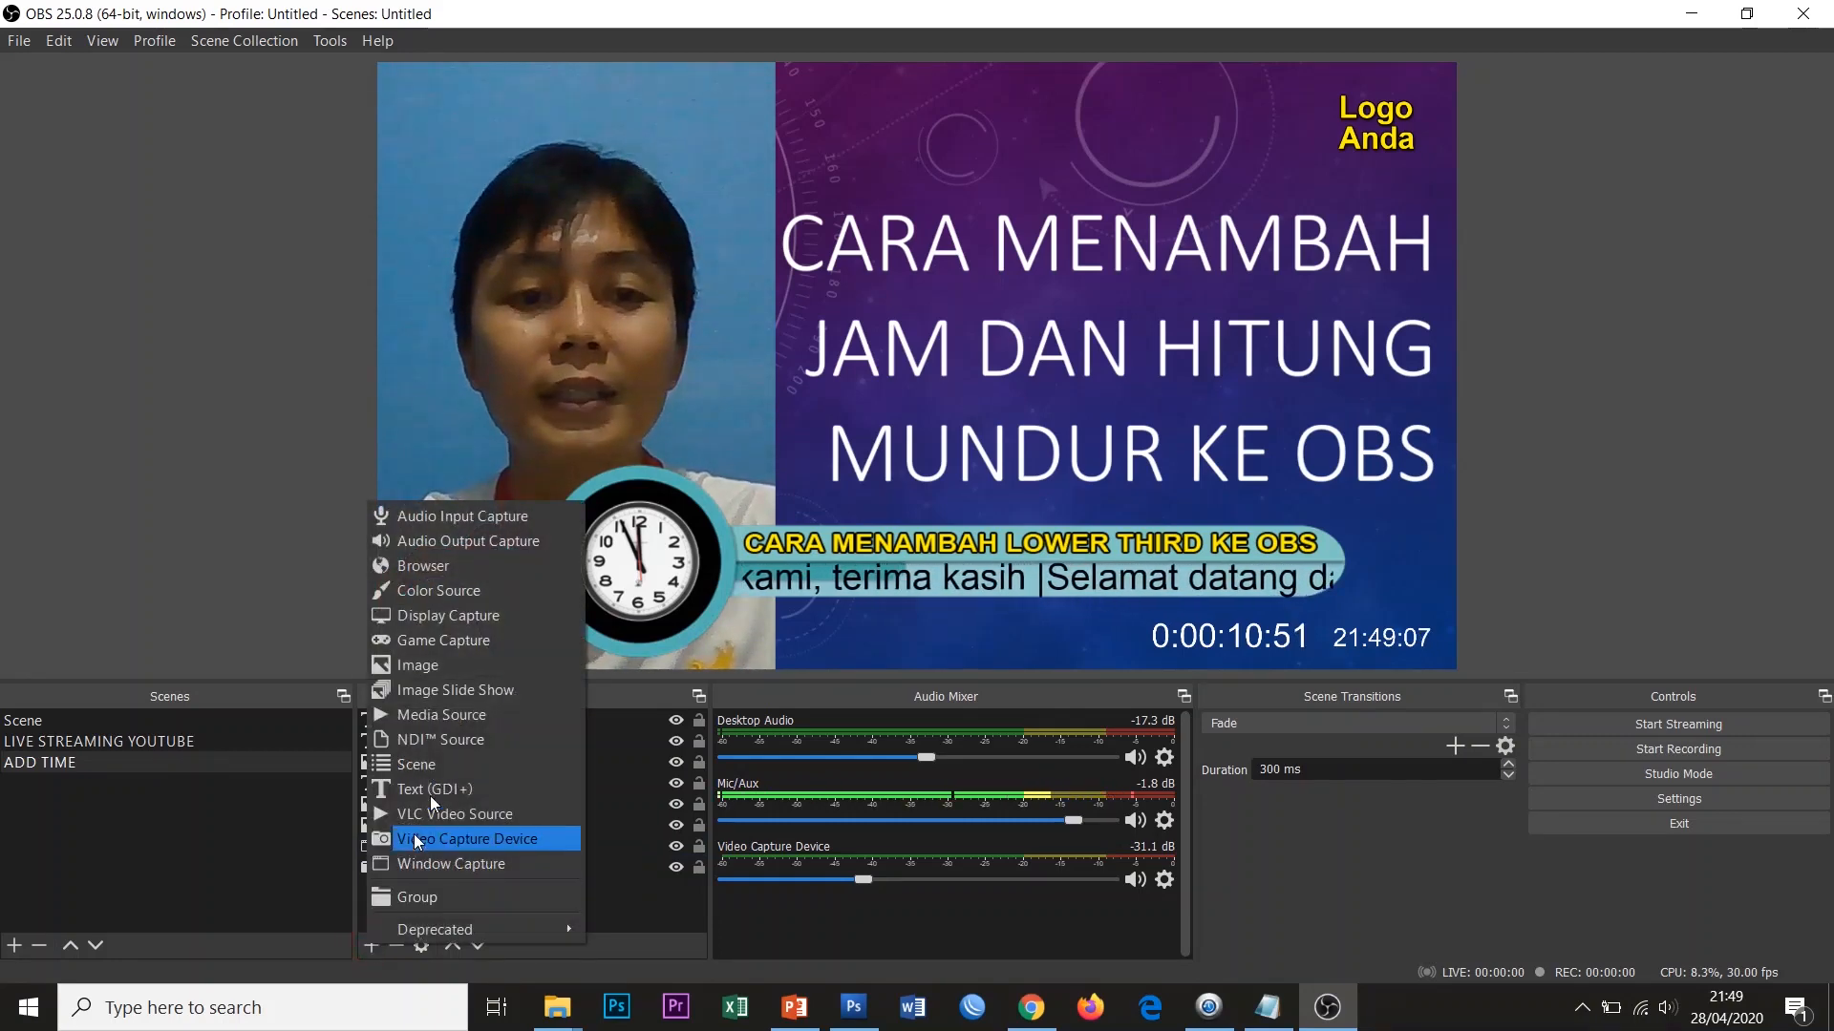
{"action": "left_click", "coordinate": [455, 788]}
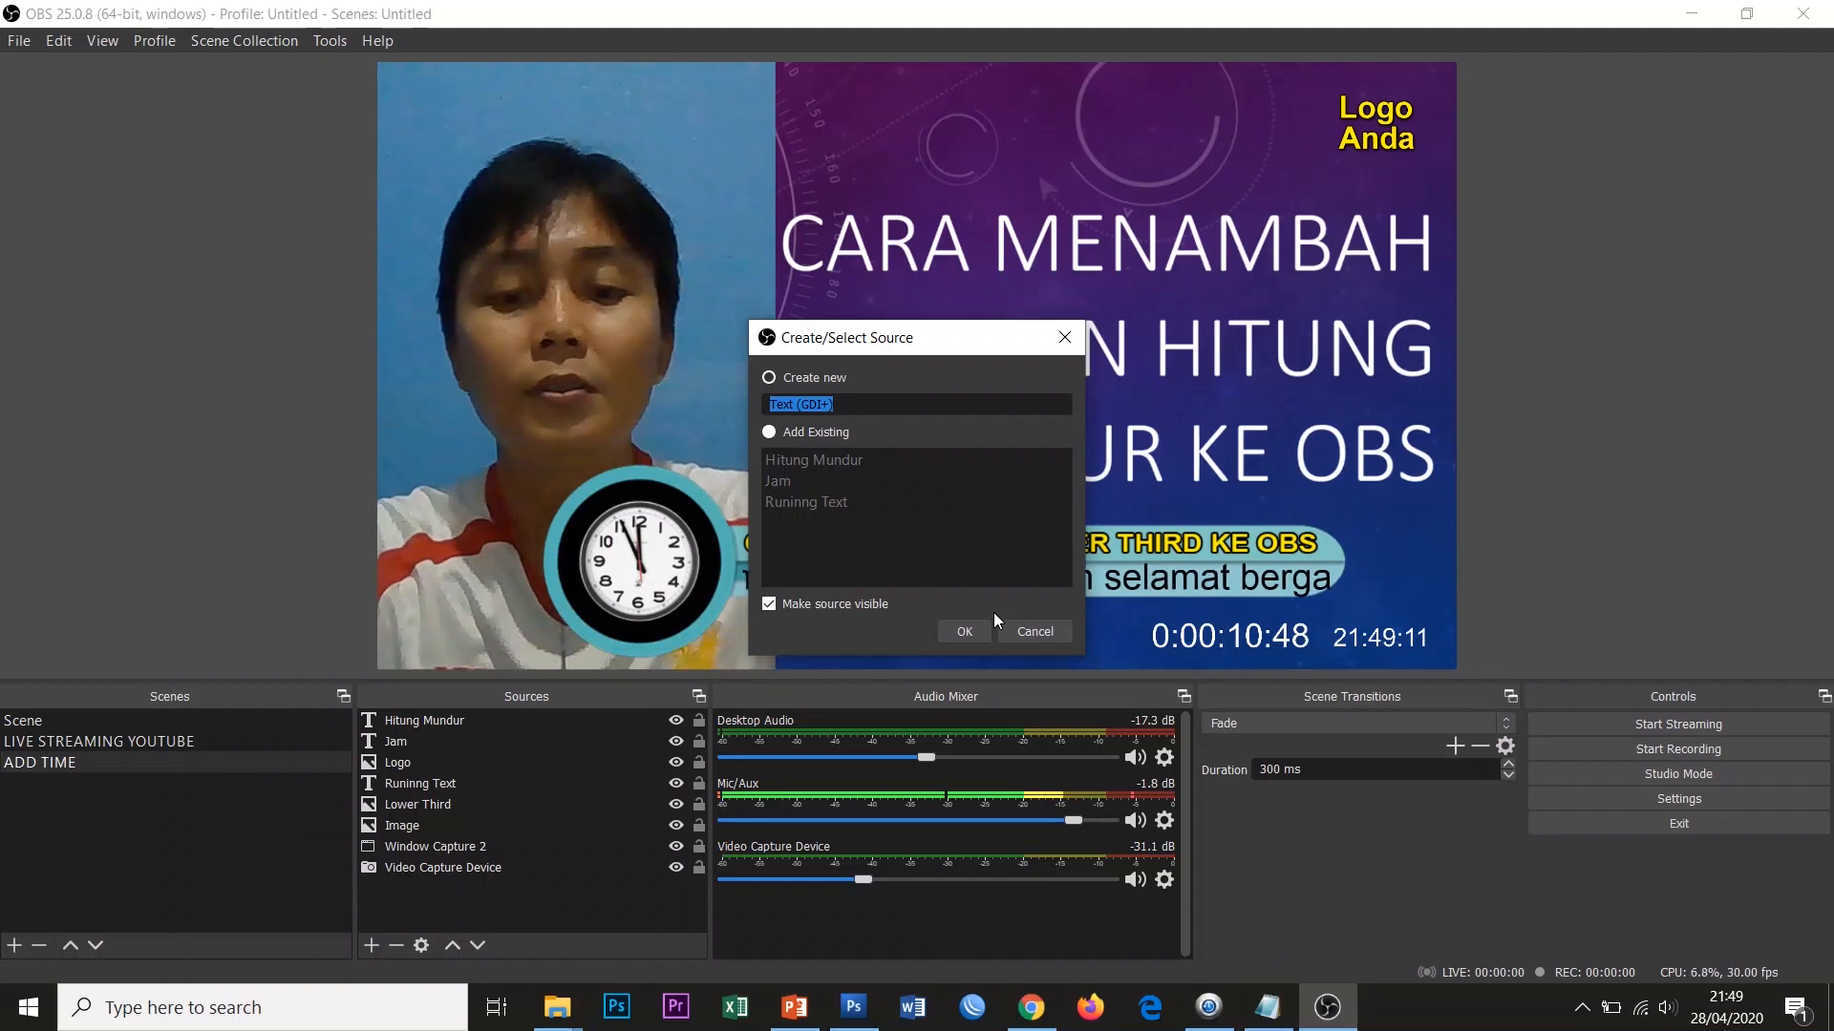
{"action": "type", "text": "Tanggal"}
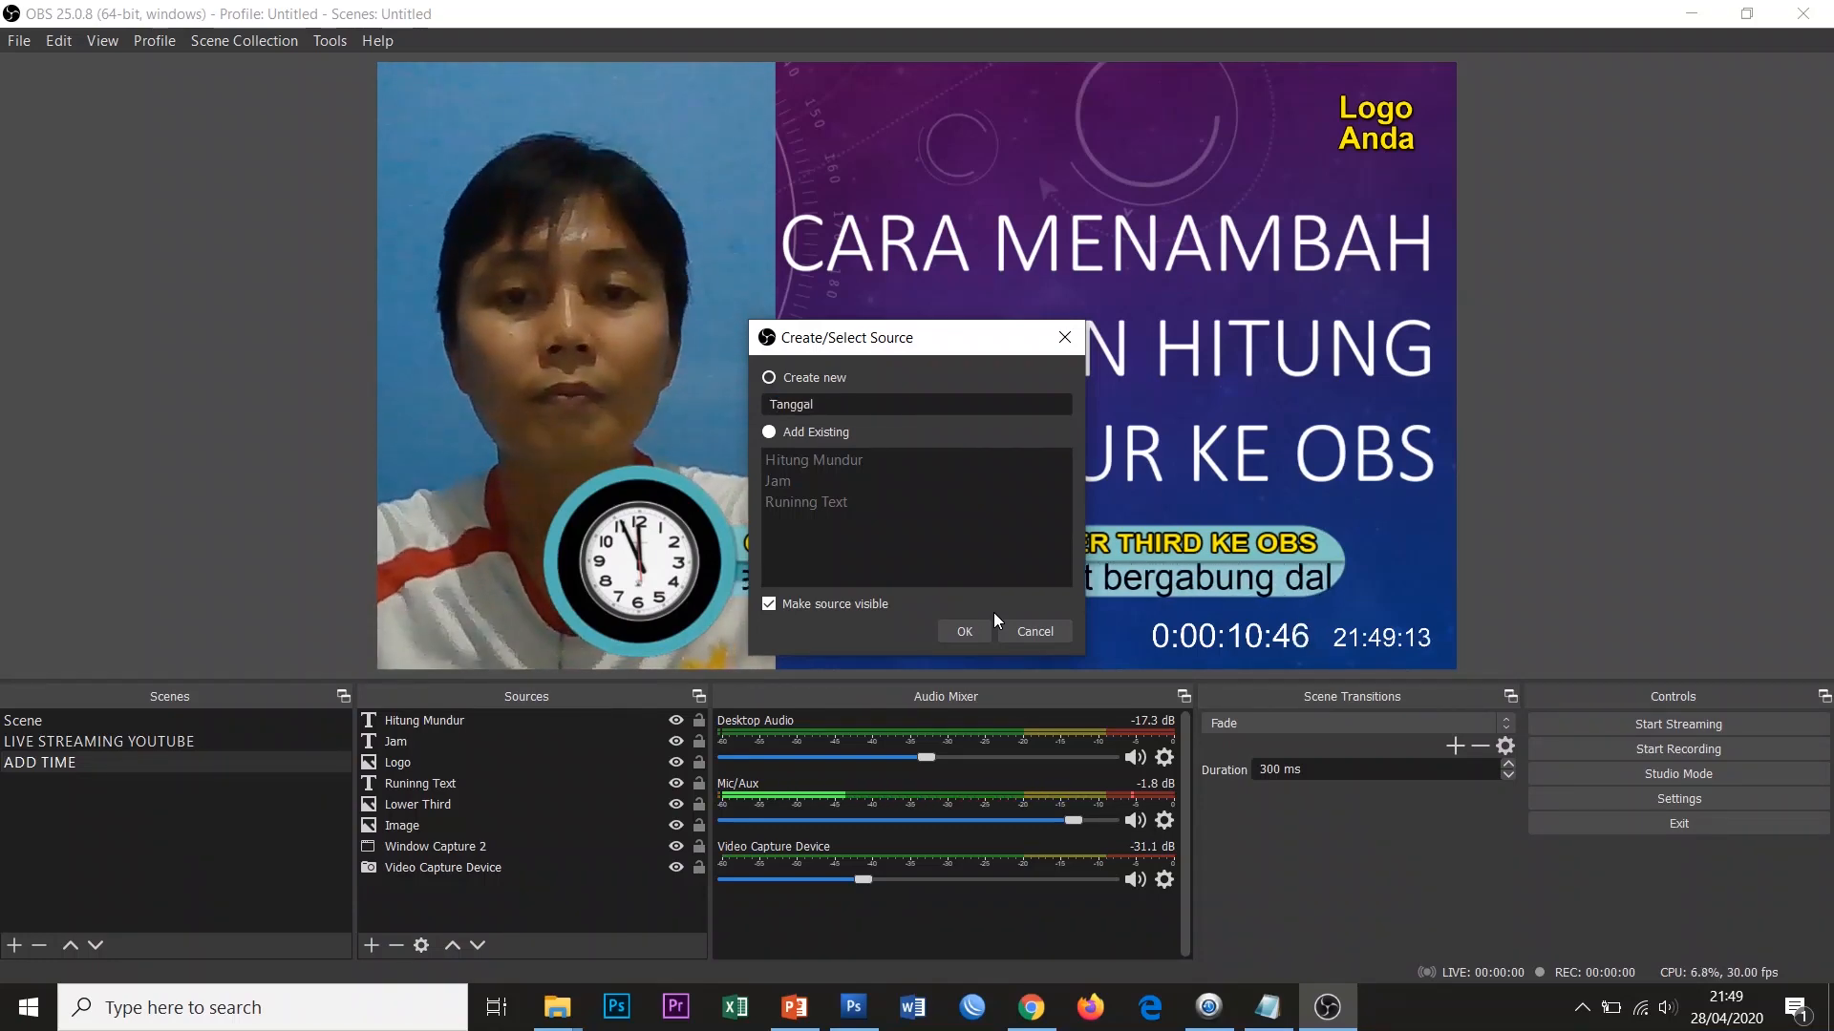
{"action": "left_click", "coordinate": [964, 633]}
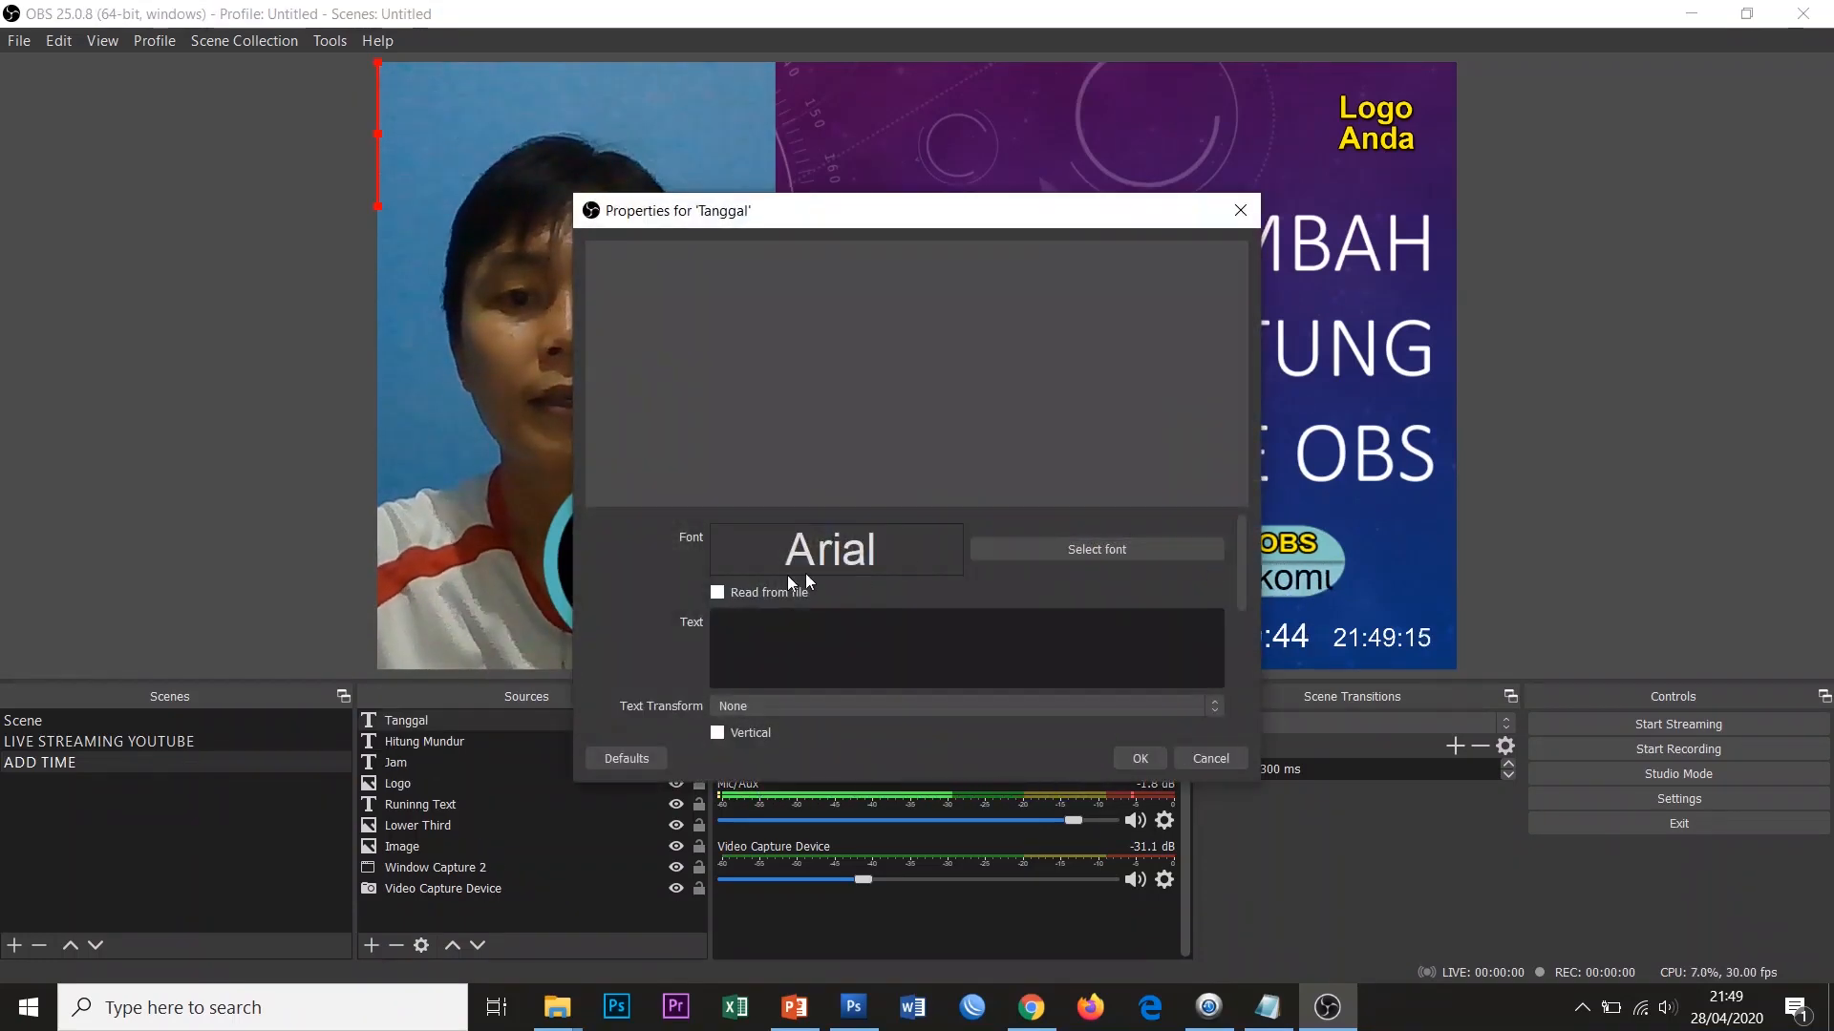
Make the Tanggal source read its text from C:/Snaz/TextFiles/Date.txt and accept its properties.
{"action": "left_click", "coordinate": [755, 593]}
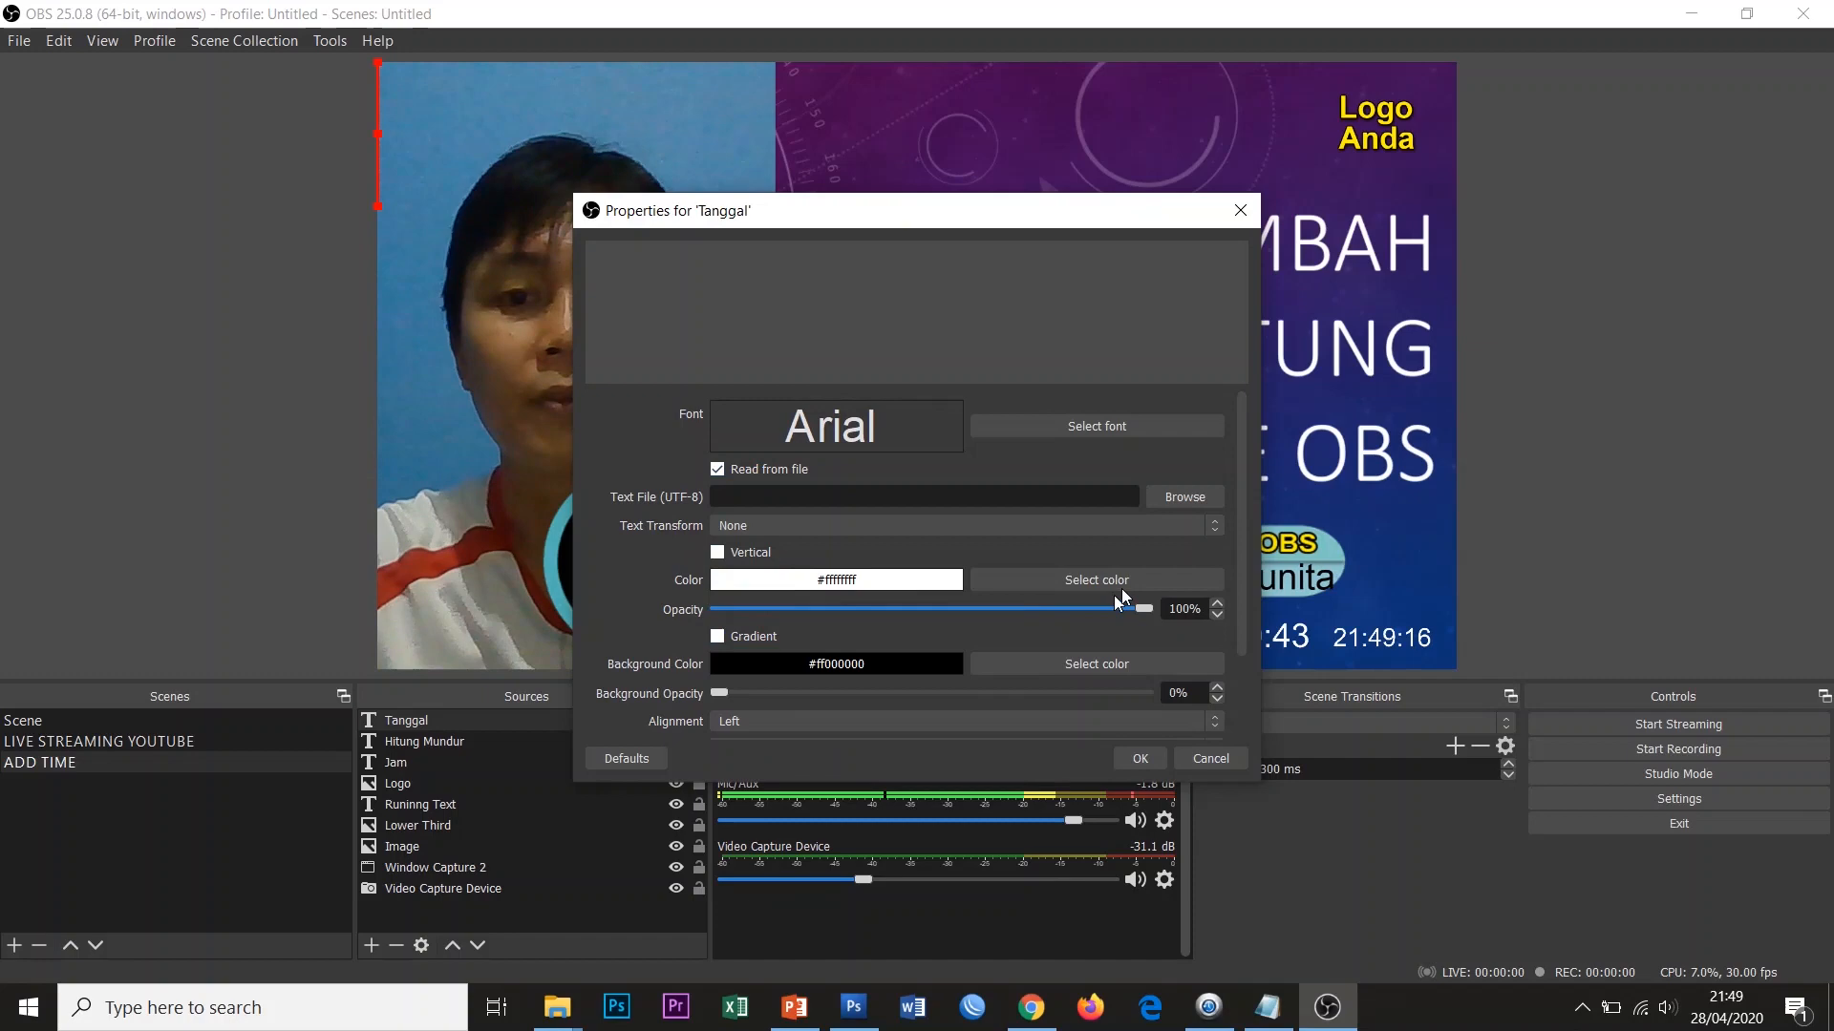
{"action": "left_click", "coordinate": [1190, 495]}
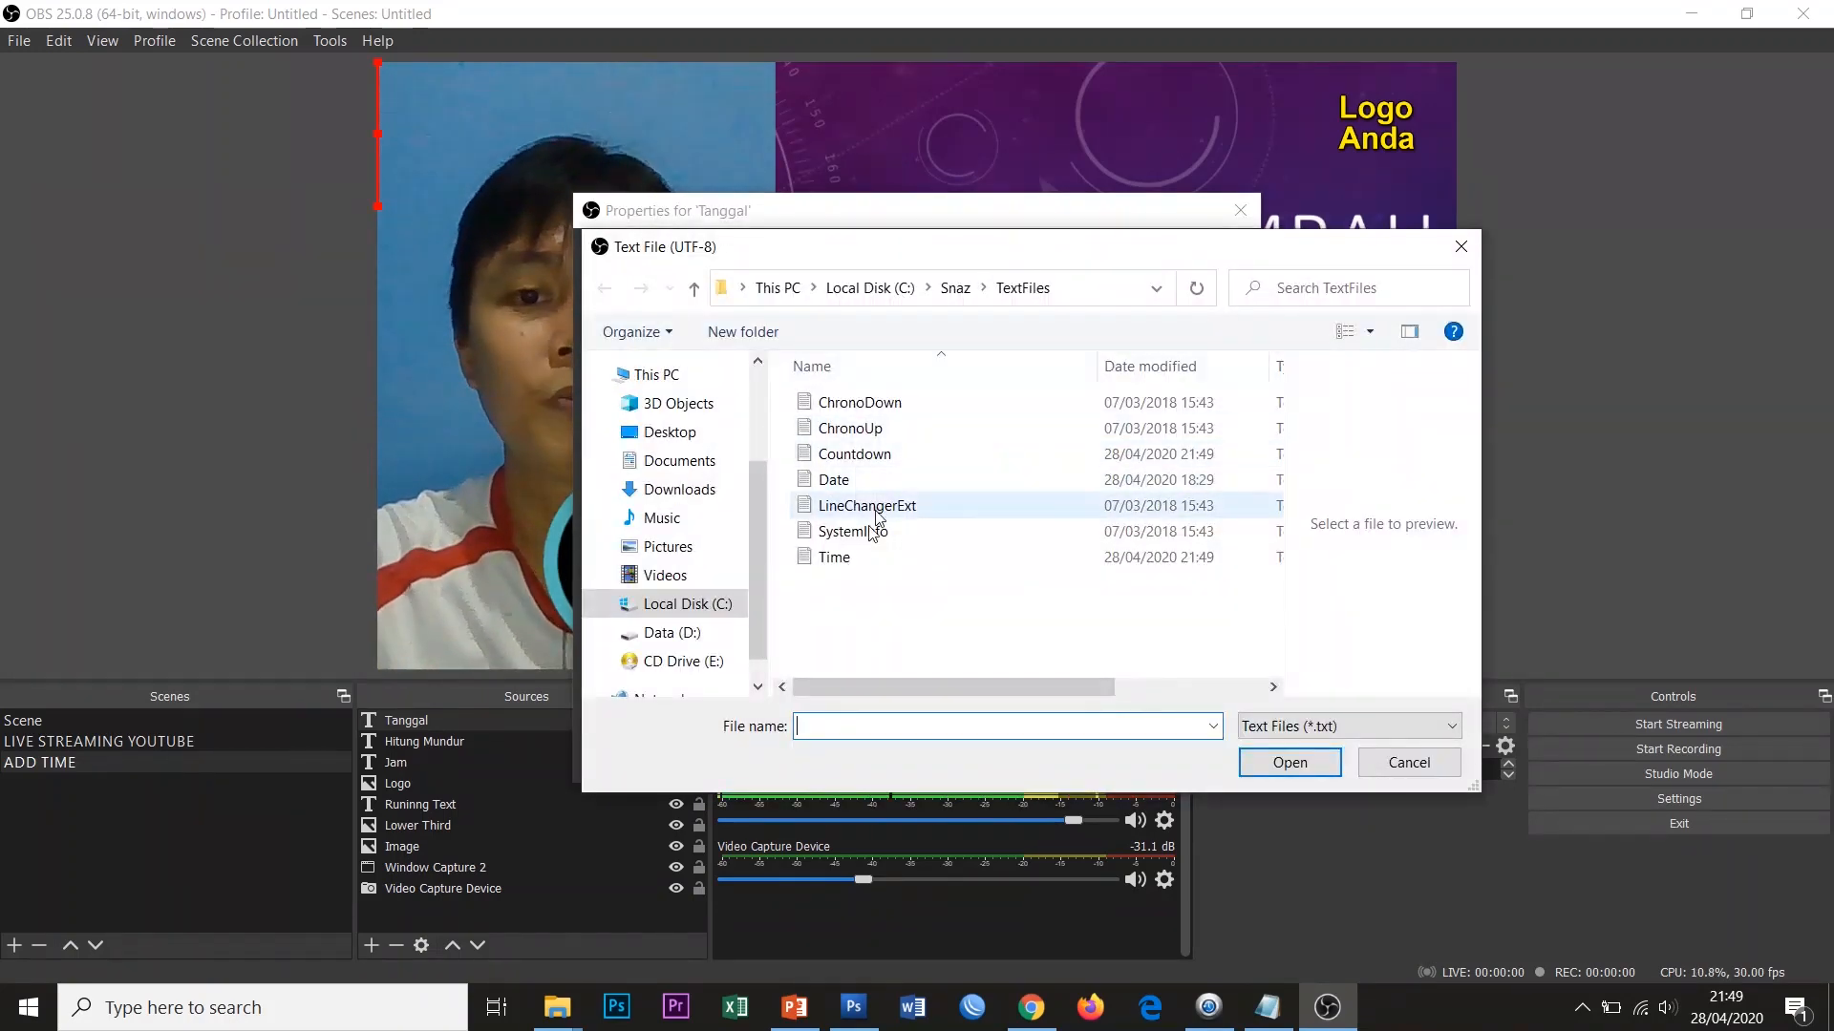
{"action": "left_click", "coordinate": [850, 480]}
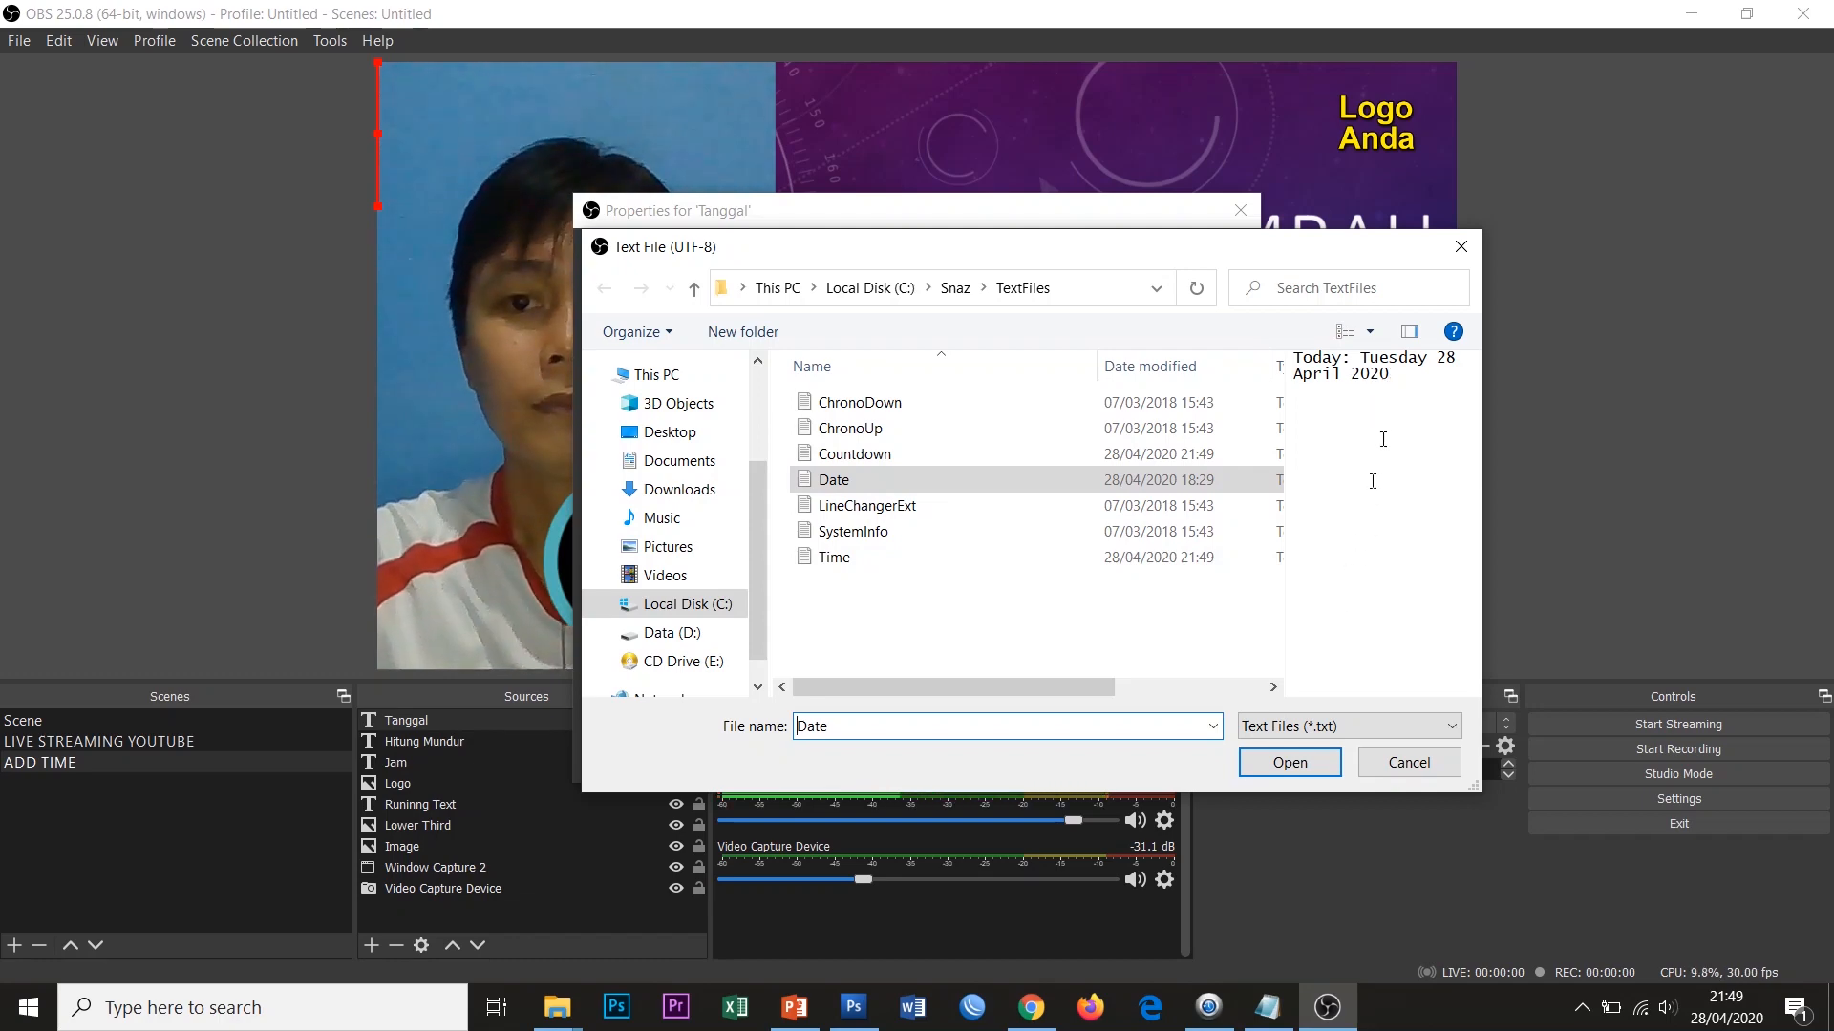
{"action": "left_click", "coordinate": [1305, 769]}
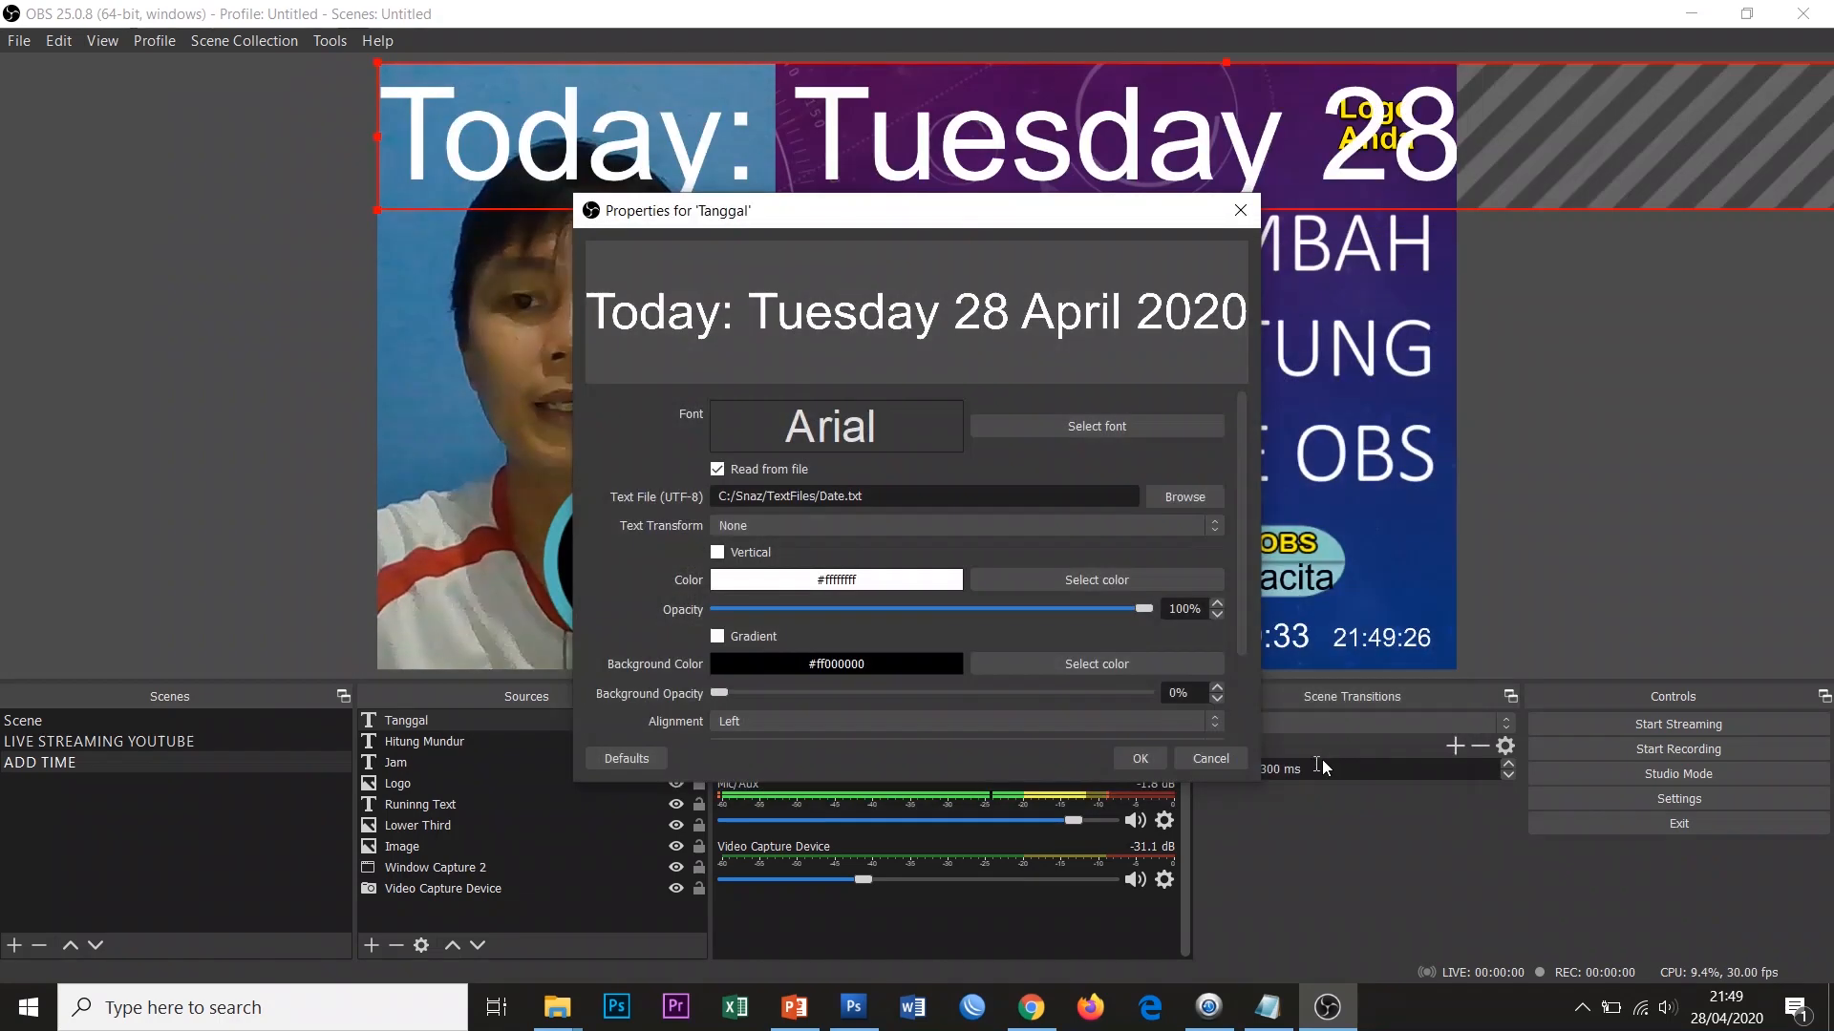
{"action": "left_click", "coordinate": [1139, 759]}
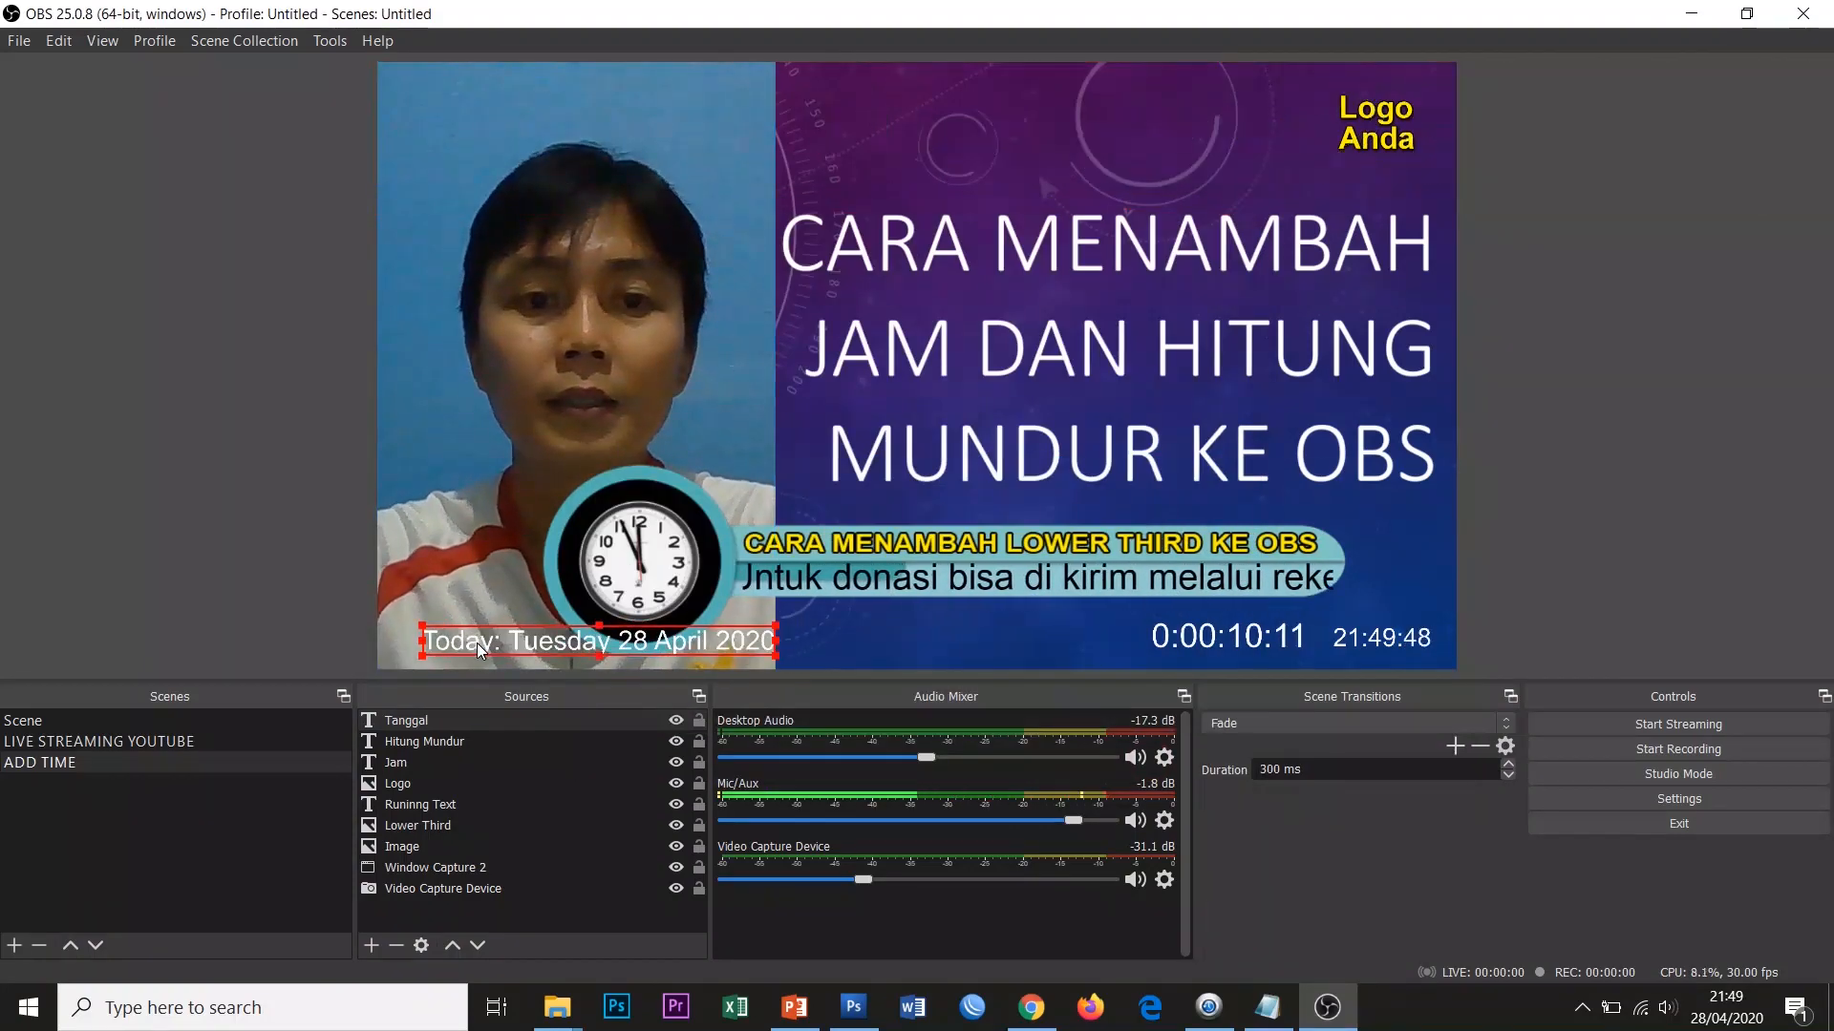
Shrink the date text, place it below the lower third just left of the countdown text and deselect it.
{"action": "left_click_drag", "start_coordinate": [478, 643], "coordinate": [846, 638]}
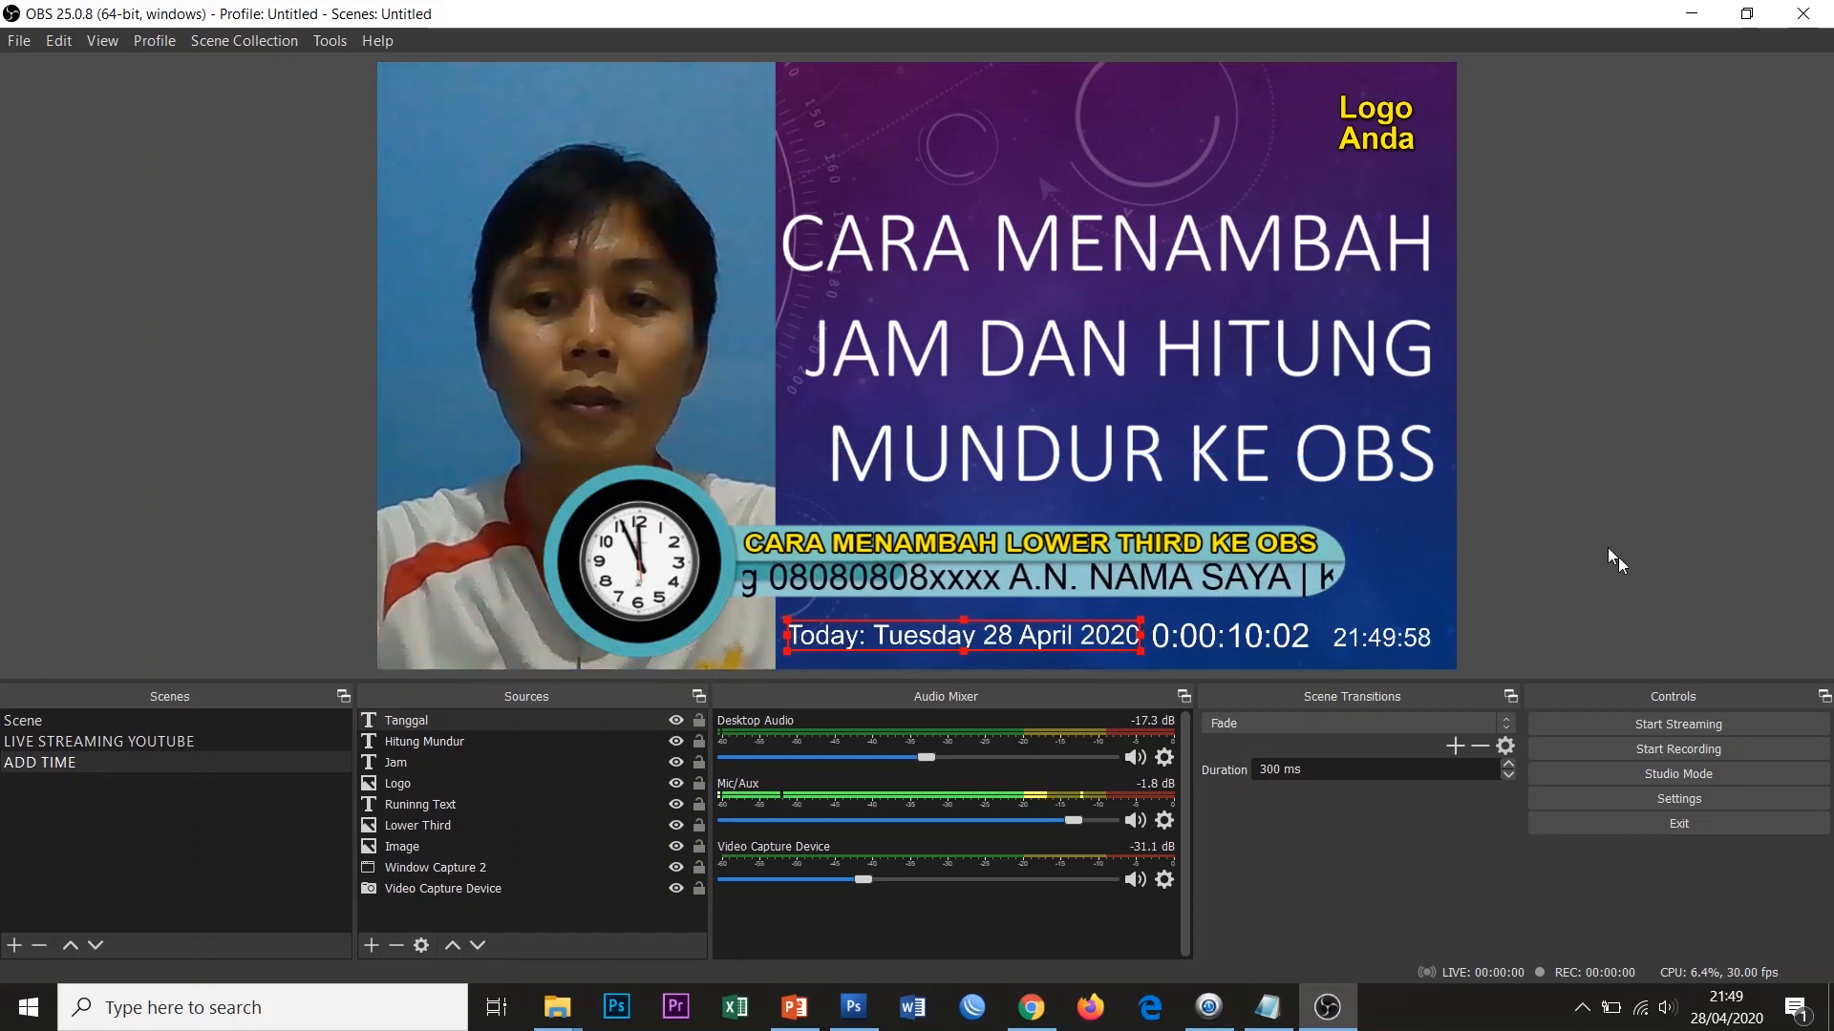
{"action": "left_click", "coordinate": [1681, 548]}
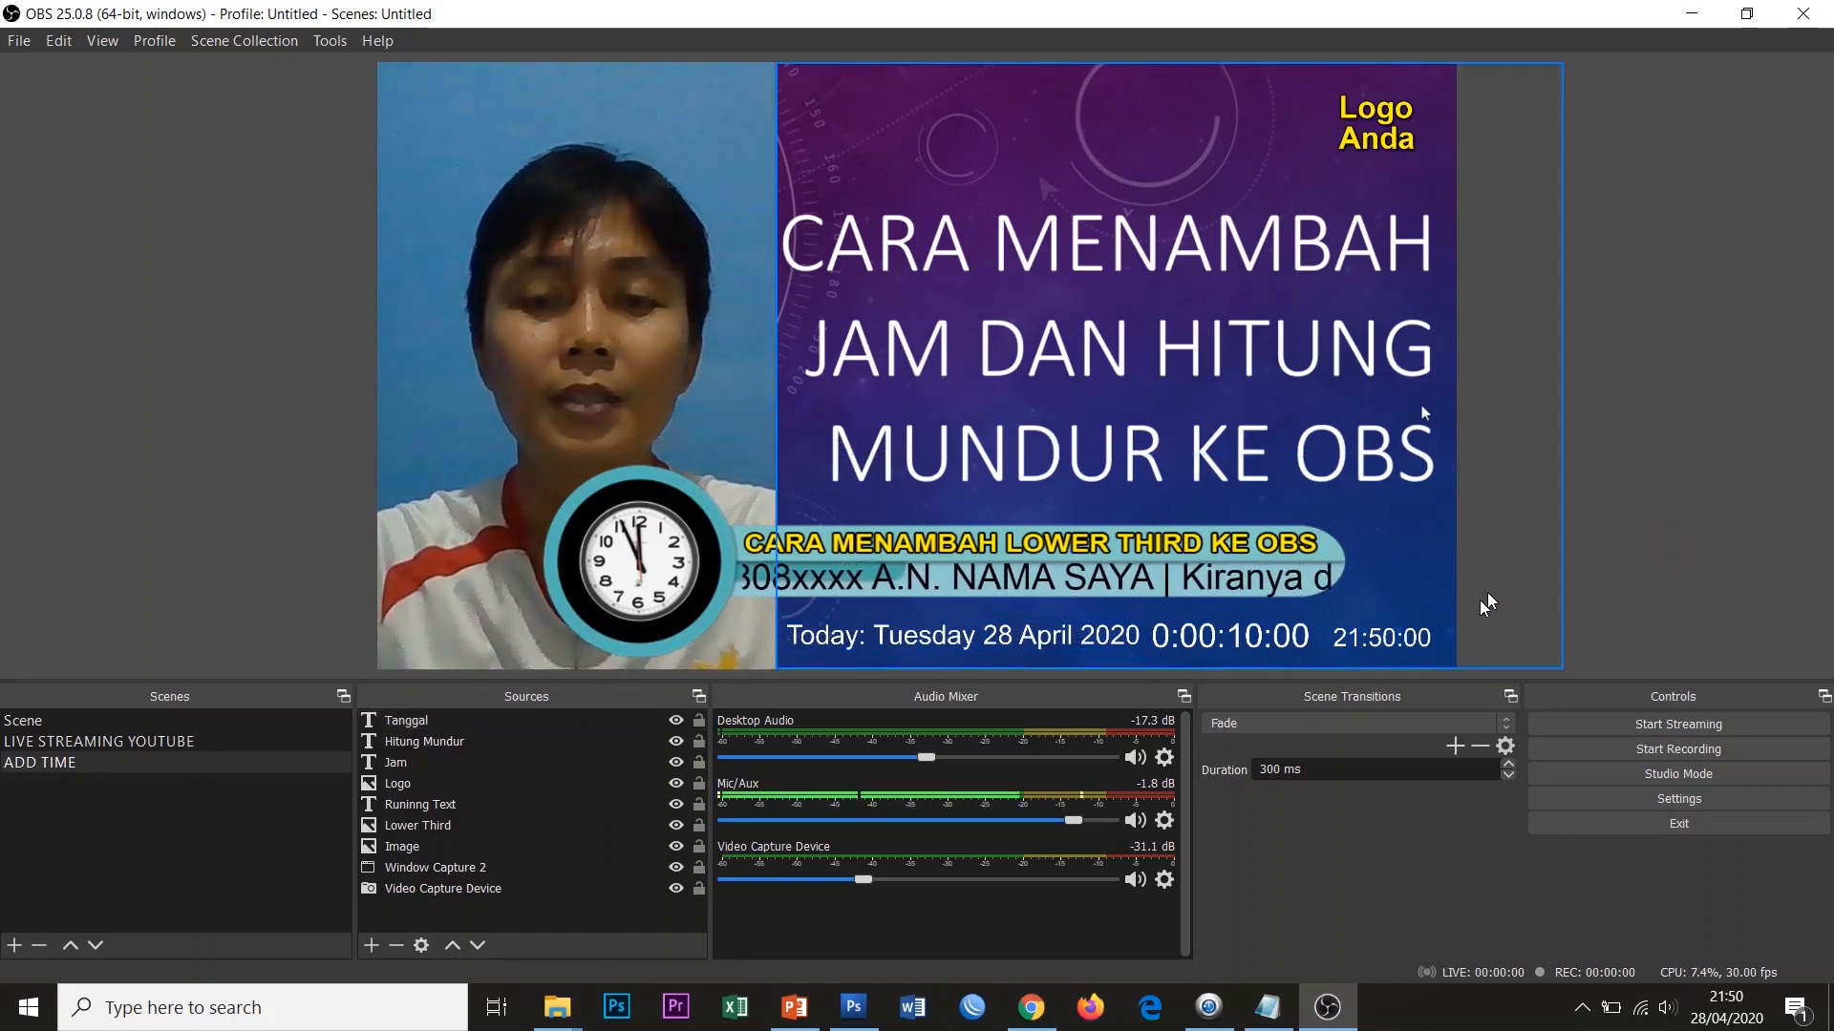